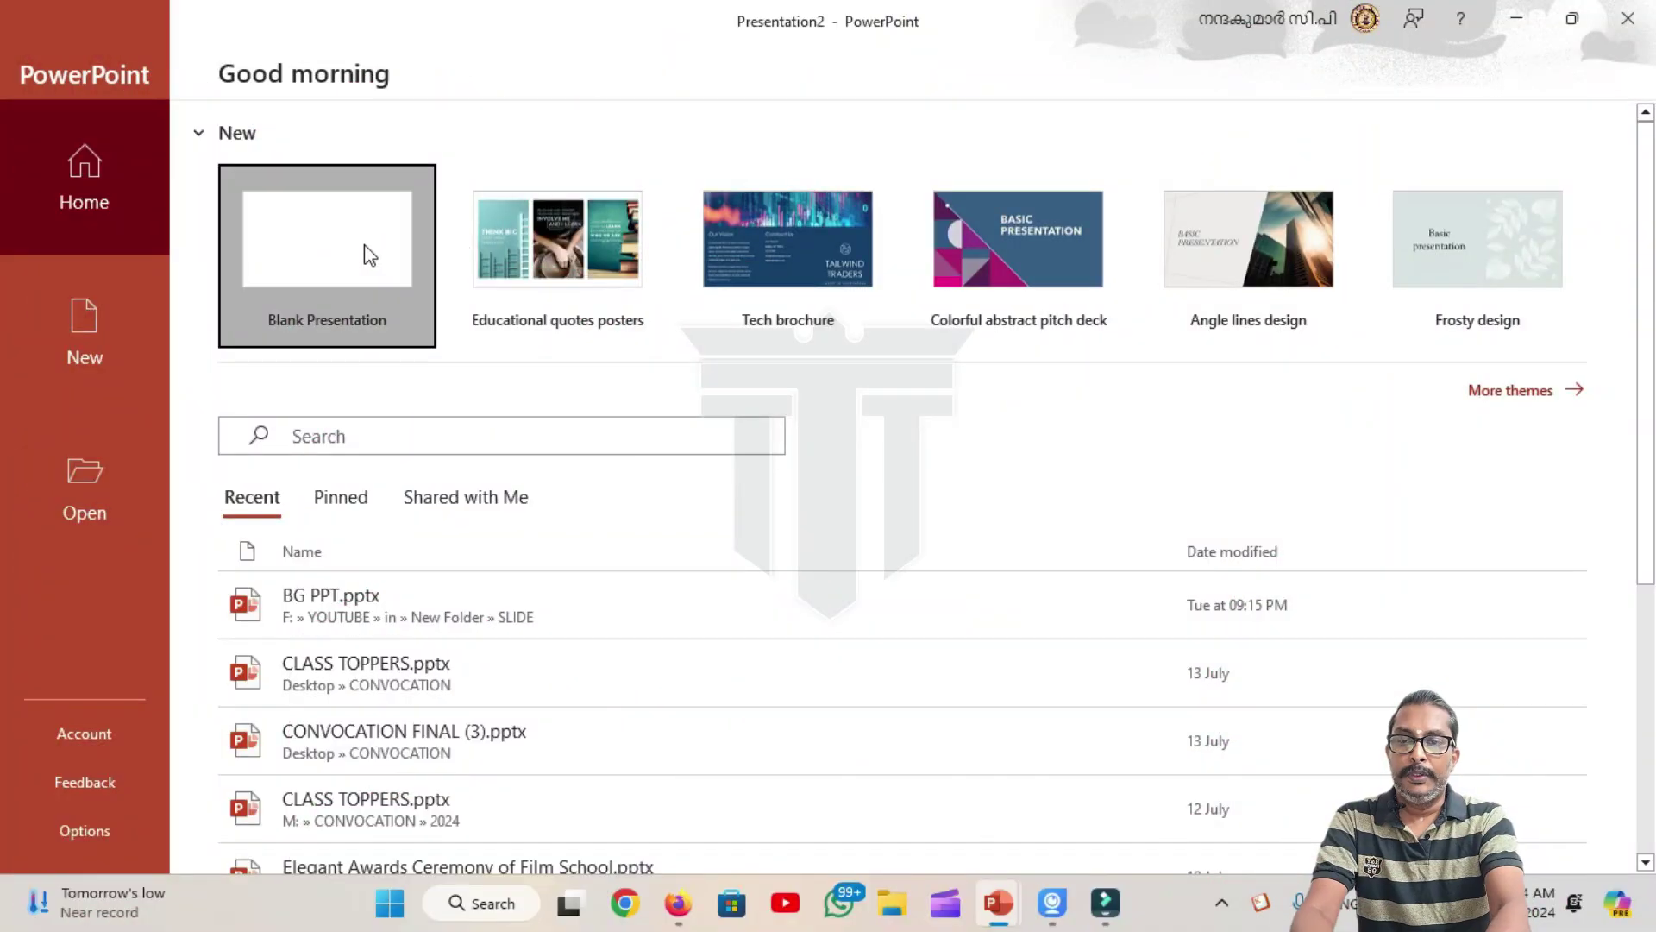
Step: Create a new blank presentation from the start screen
{"action": "left_click", "coordinate": [363, 250]}
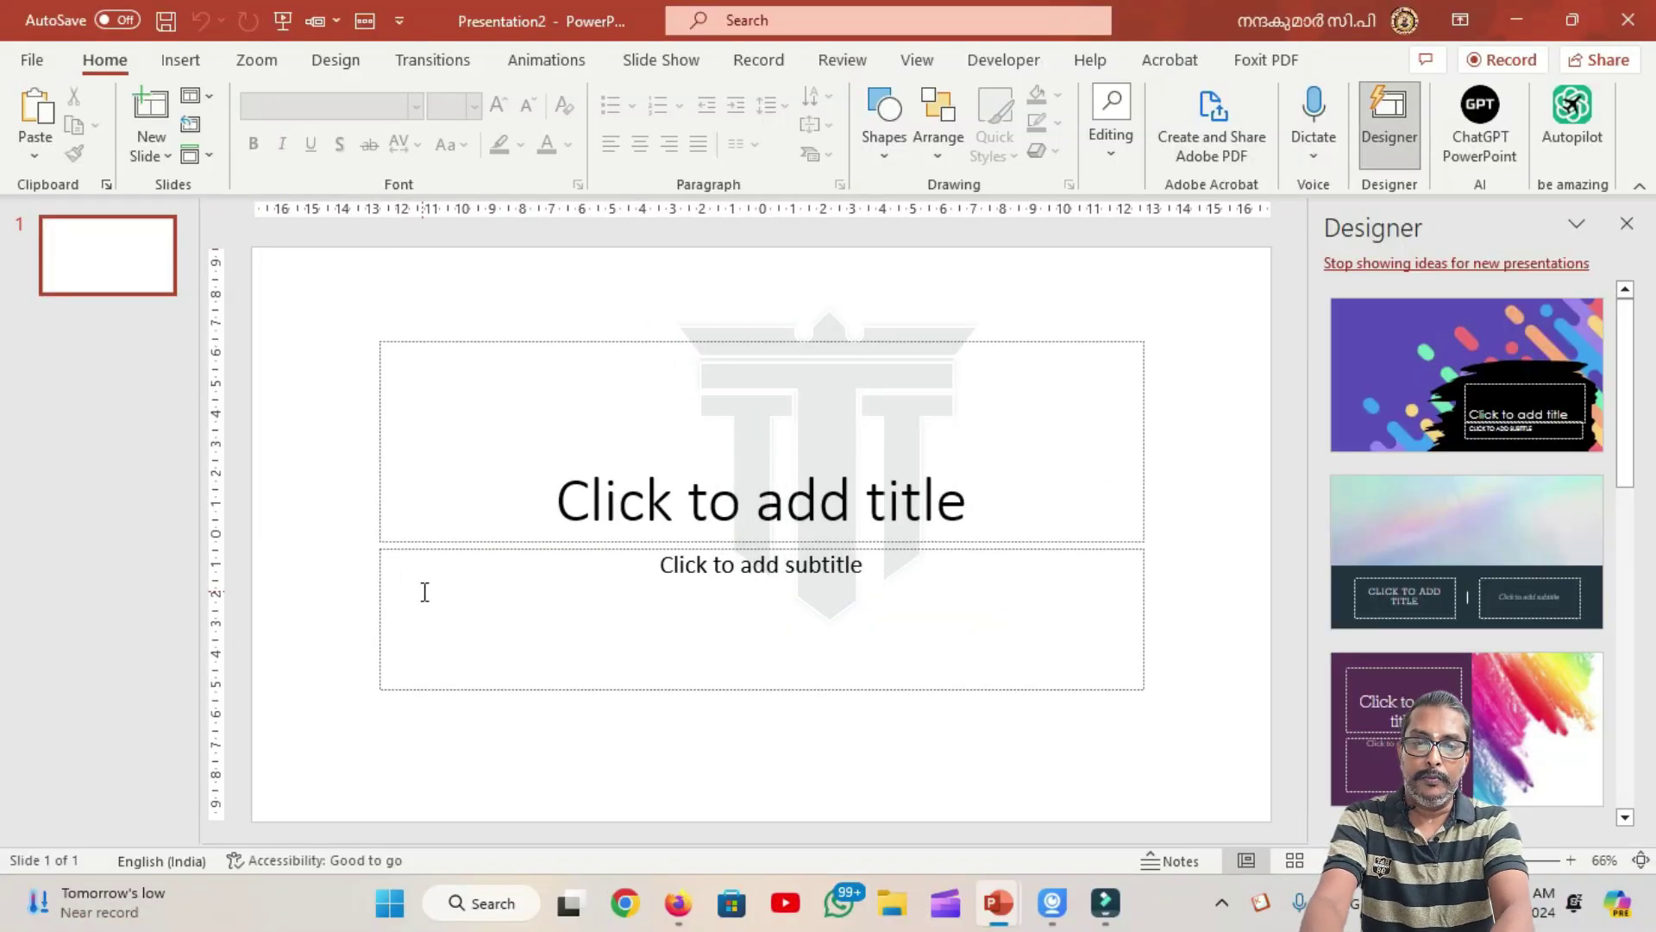
Step: Delete the title and subtitle placeholders and close the Designer pane
{"action": "key", "text": "ctrl+a"}
{"action": "key", "text": "Delete"}
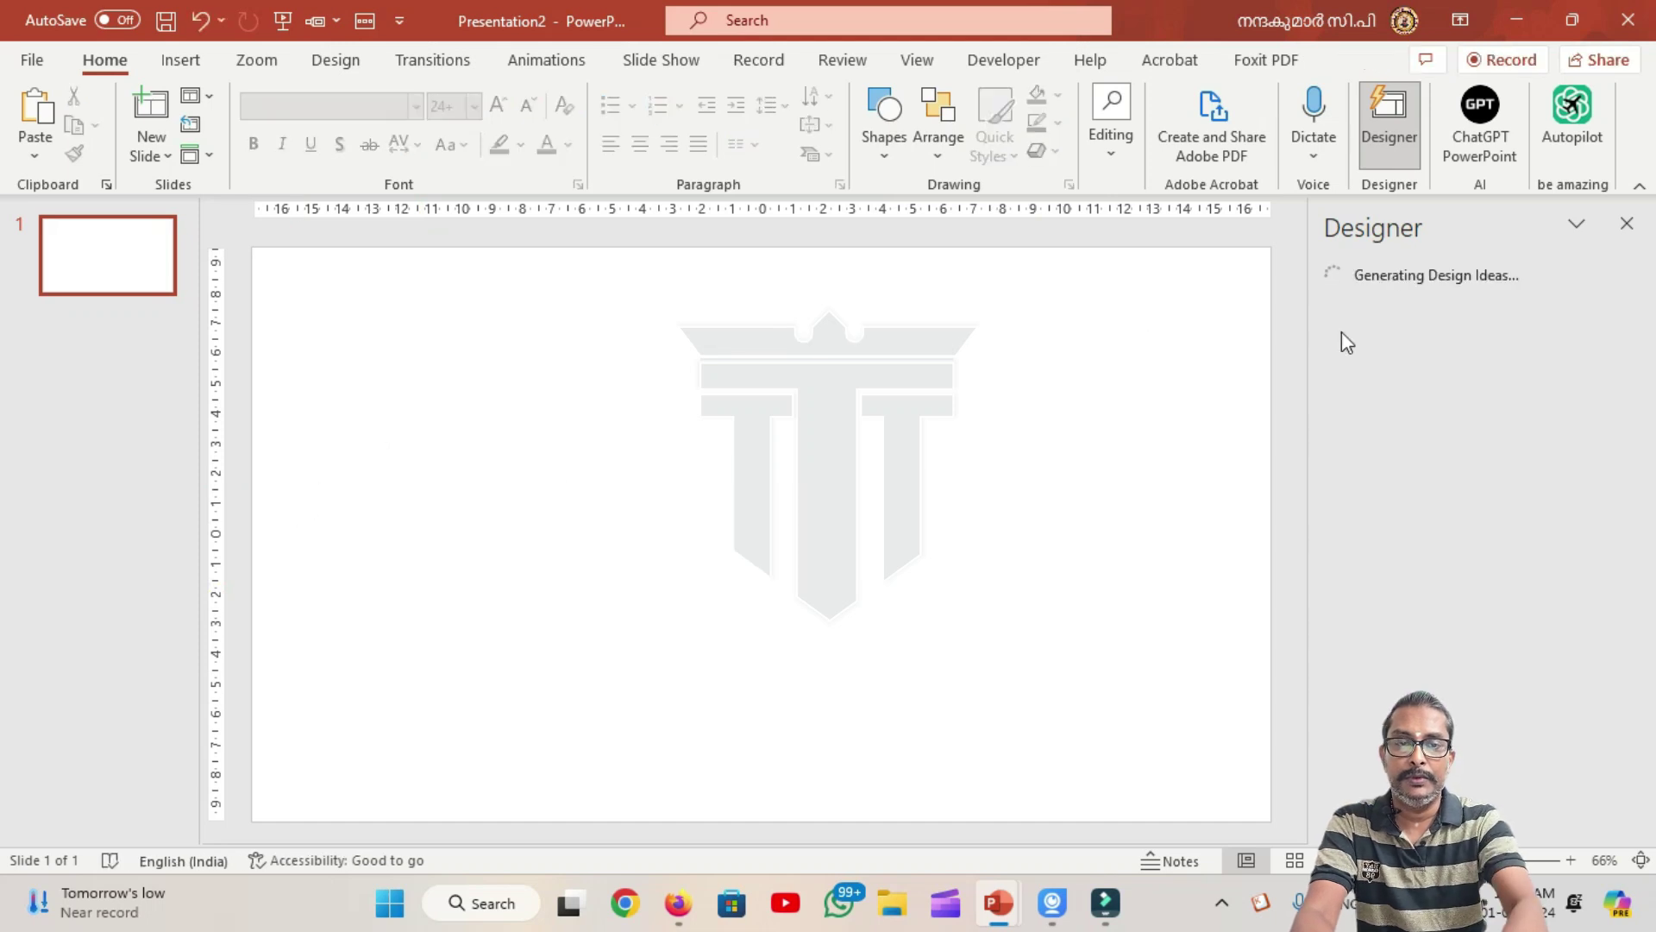
{"action": "left_click", "coordinate": [1627, 224]}
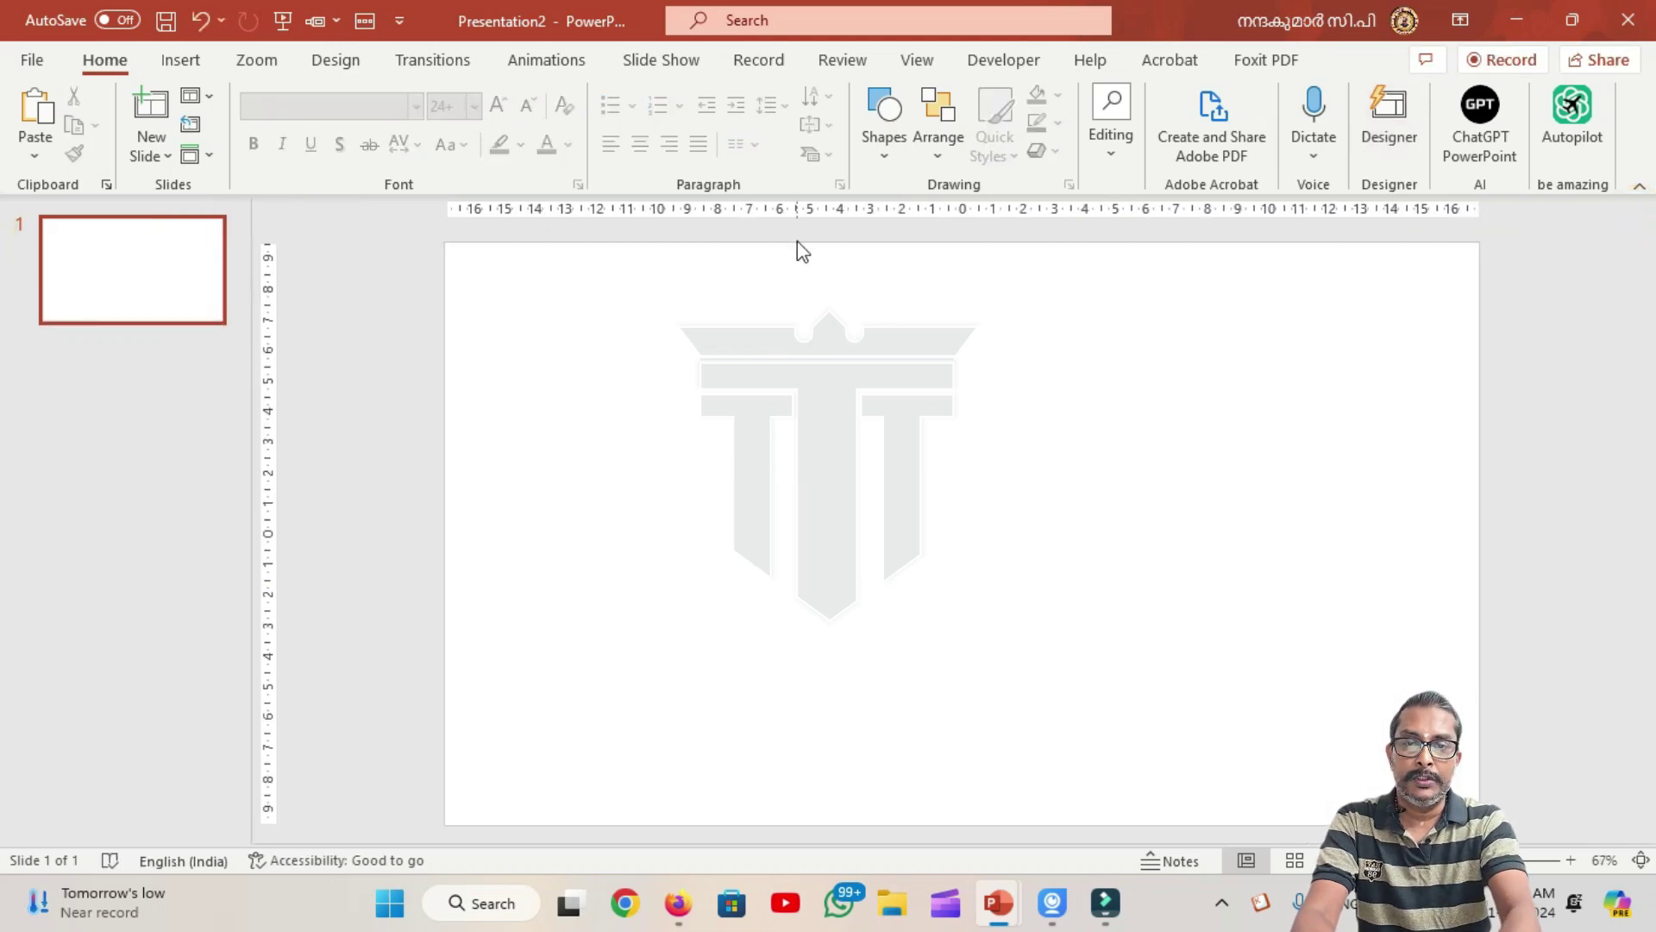
Step: Draw a blue hexagon in the lower left of the slide
{"action": "left_click", "coordinate": [889, 159]}
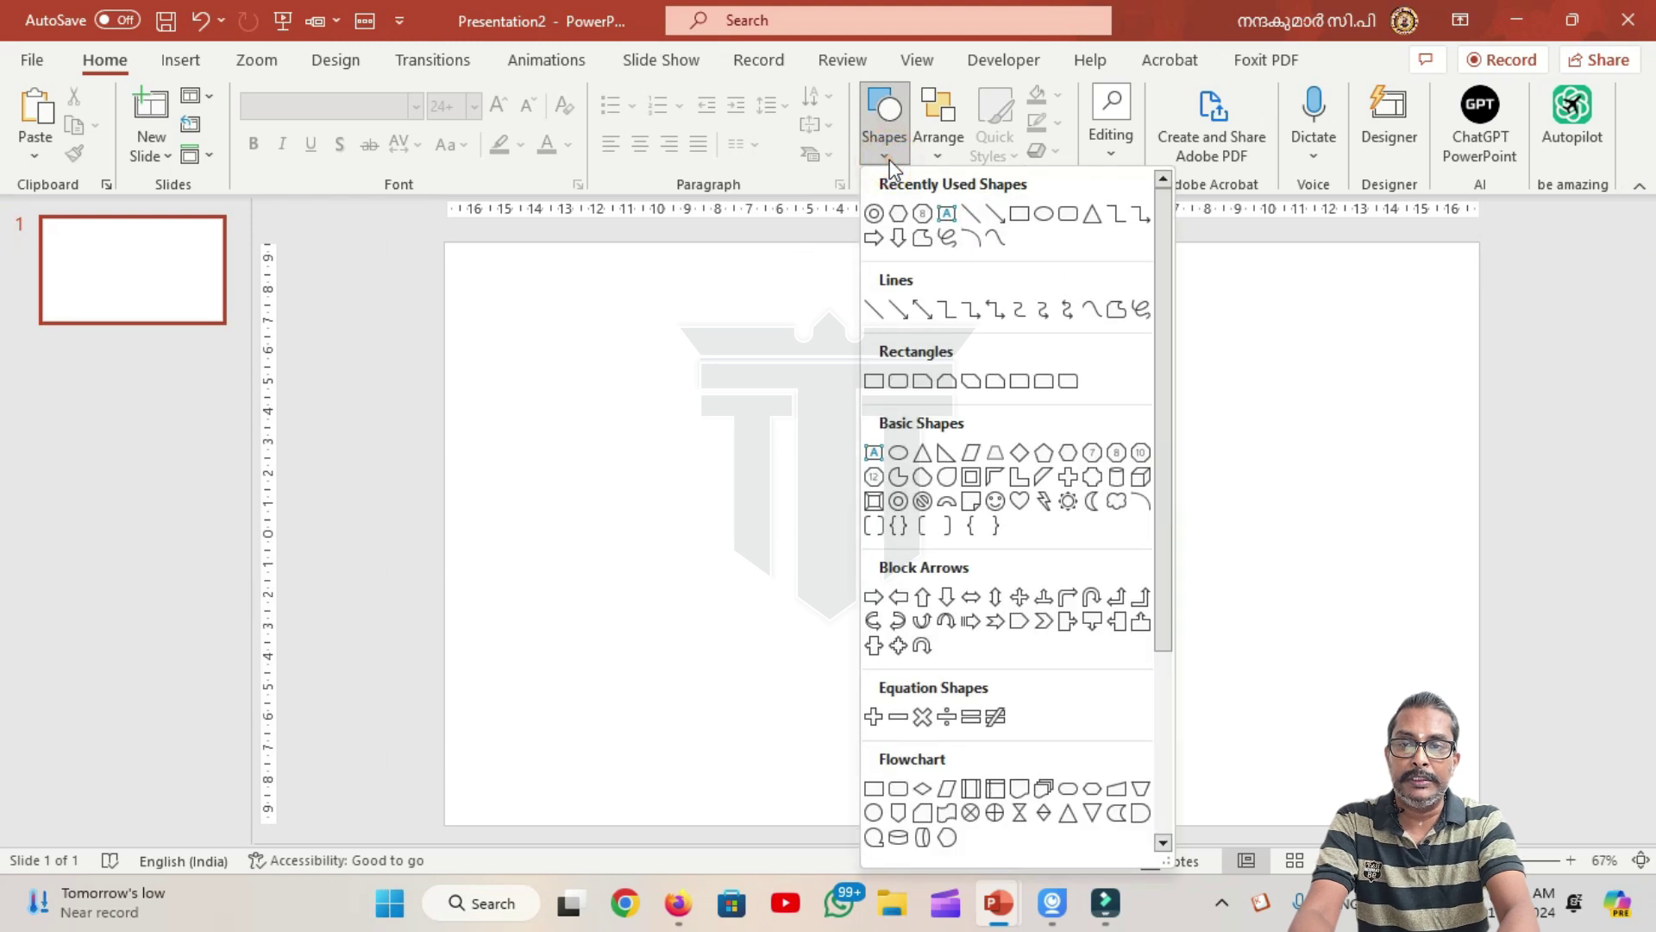
{"action": "left_click", "coordinate": [898, 214]}
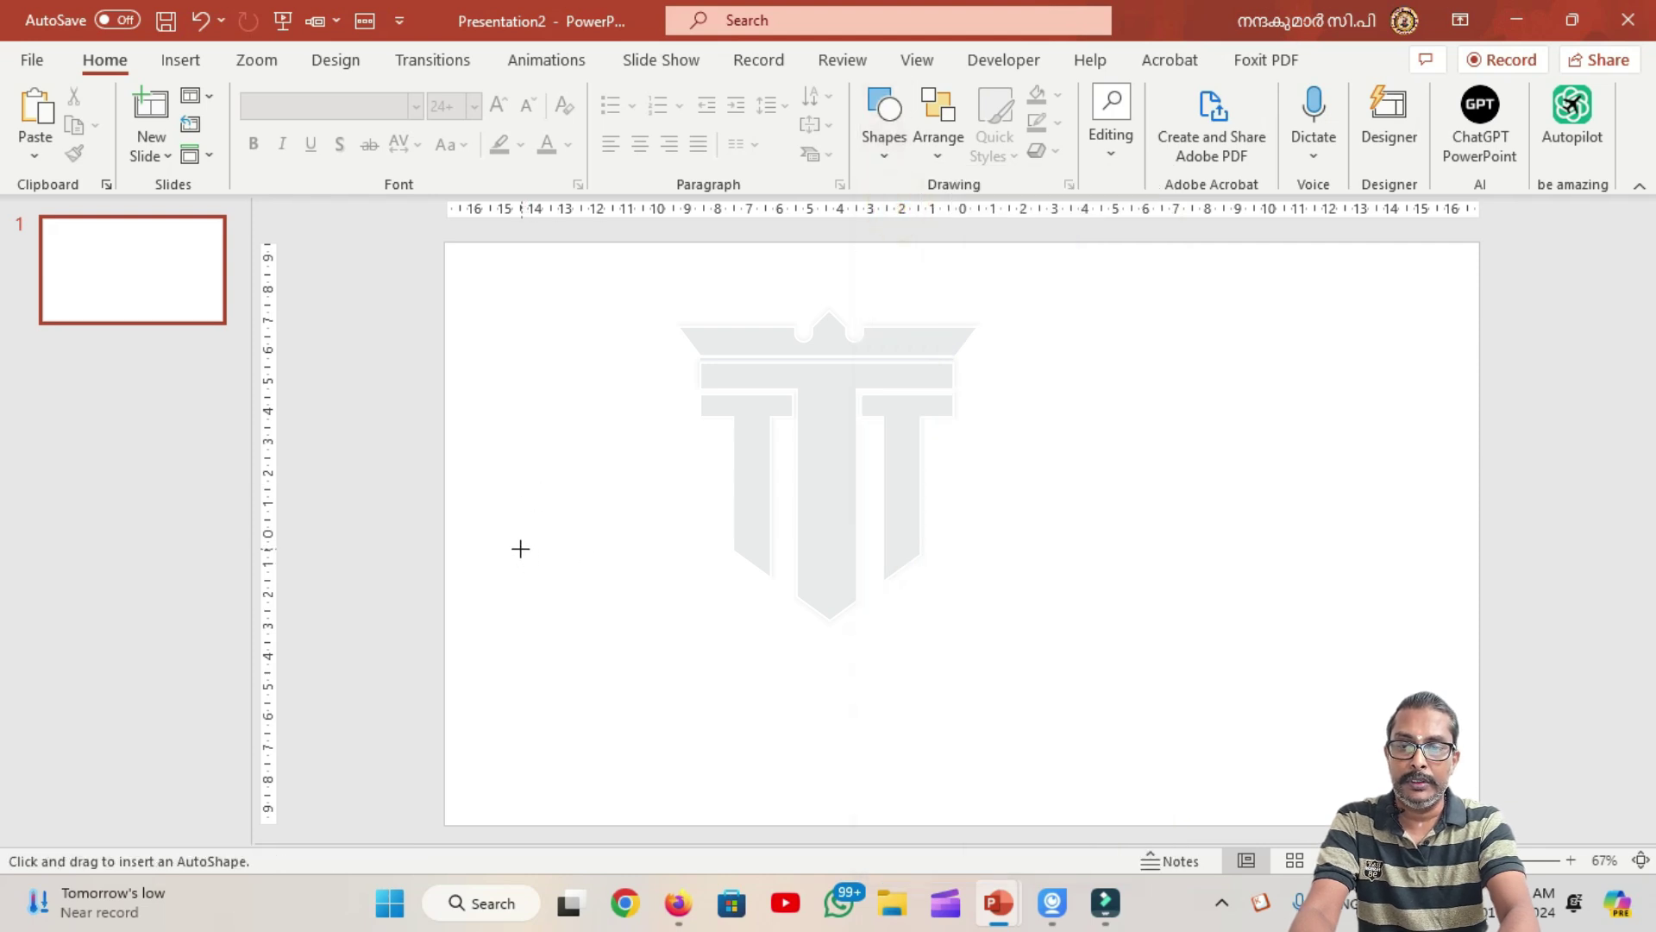
{"action": "left_click_drag", "start_coordinate": [519, 544], "coordinate": [653, 659]}
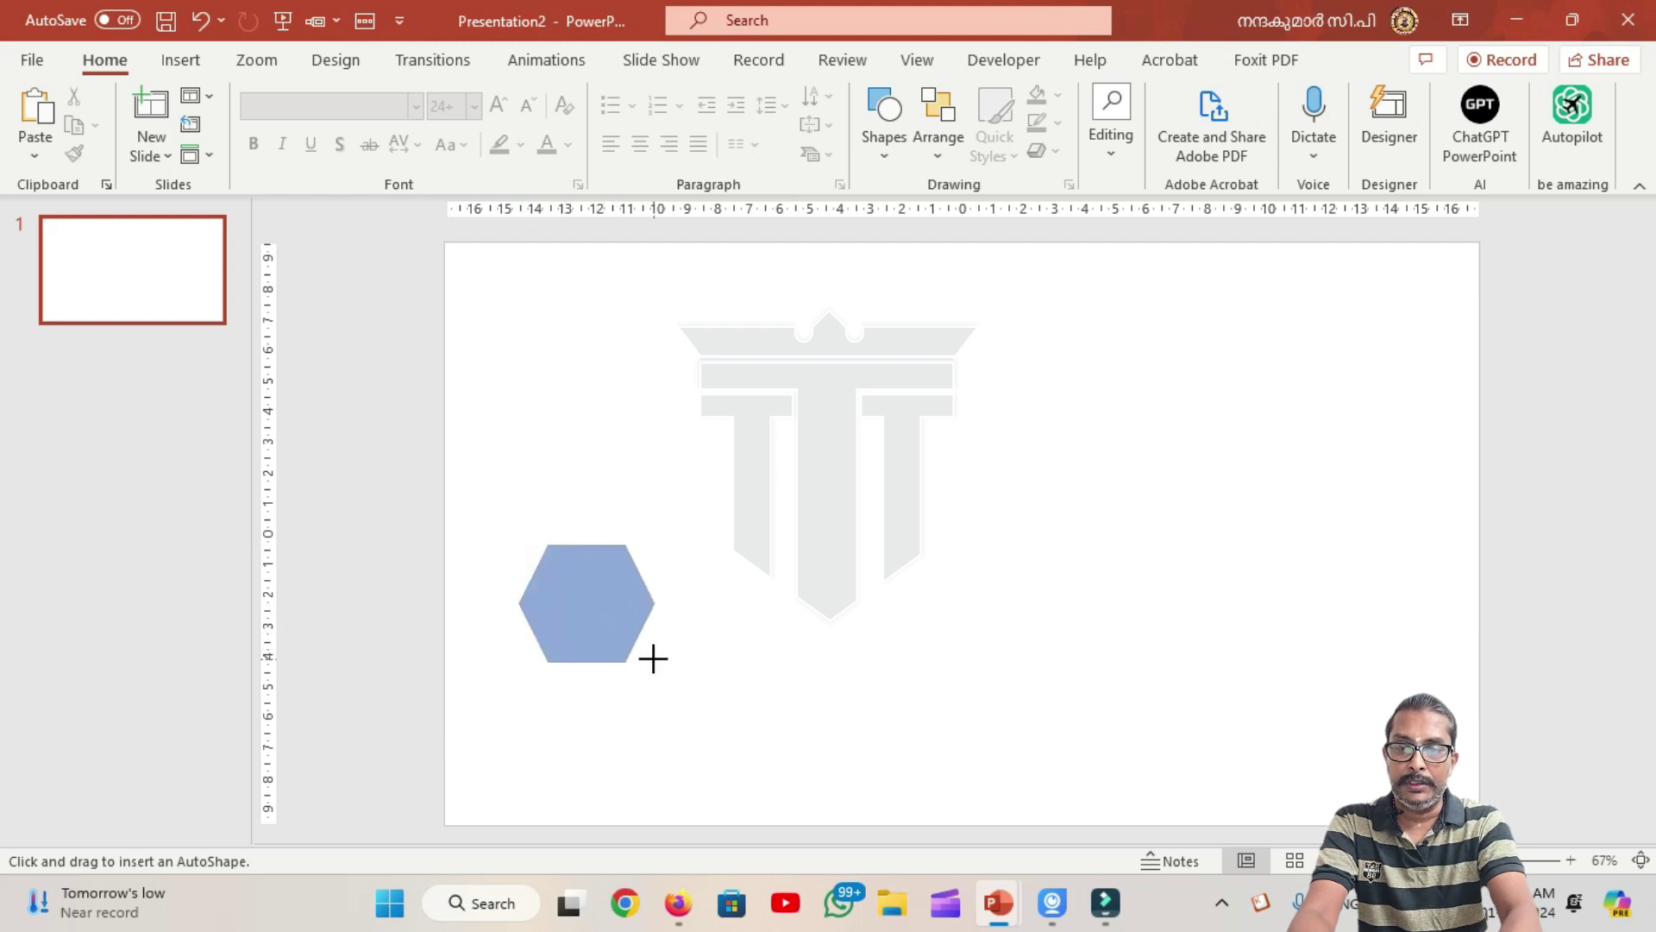
{"action": "left_click_drag", "start_coordinate": [653, 659], "coordinate": [654, 661]}
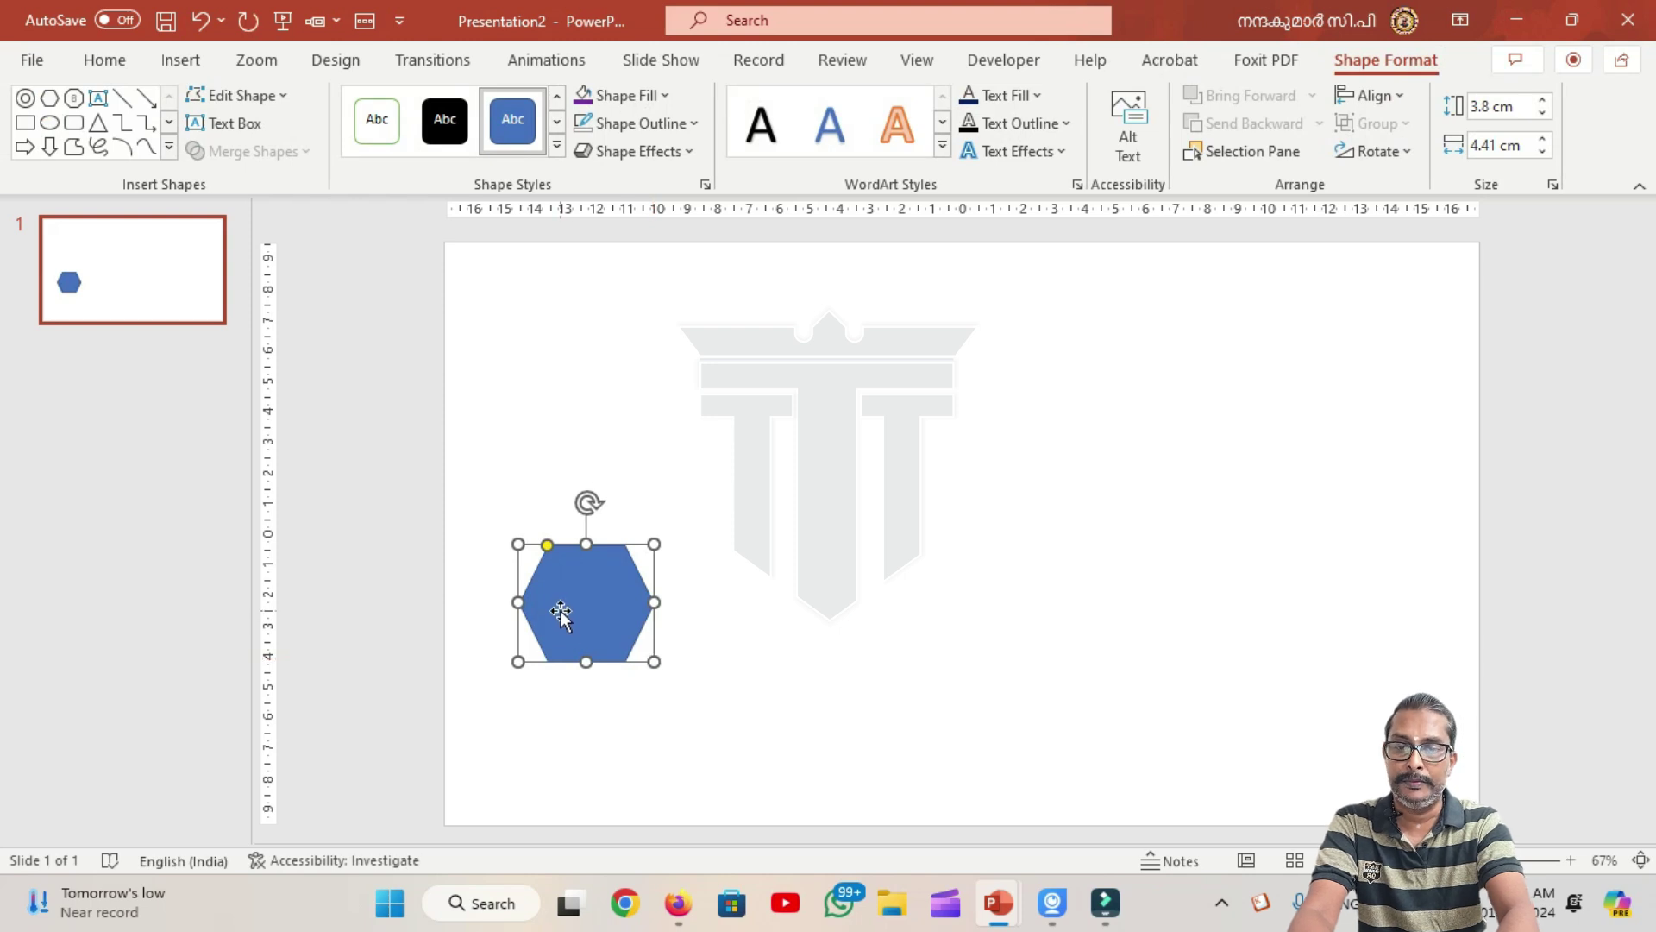
Step: Duplicate the hexagon to the right, building a row of four identical blue hexagons
{"action": "left_click", "coordinate": [762, 466]}
{"action": "left_click", "coordinate": [588, 651]}
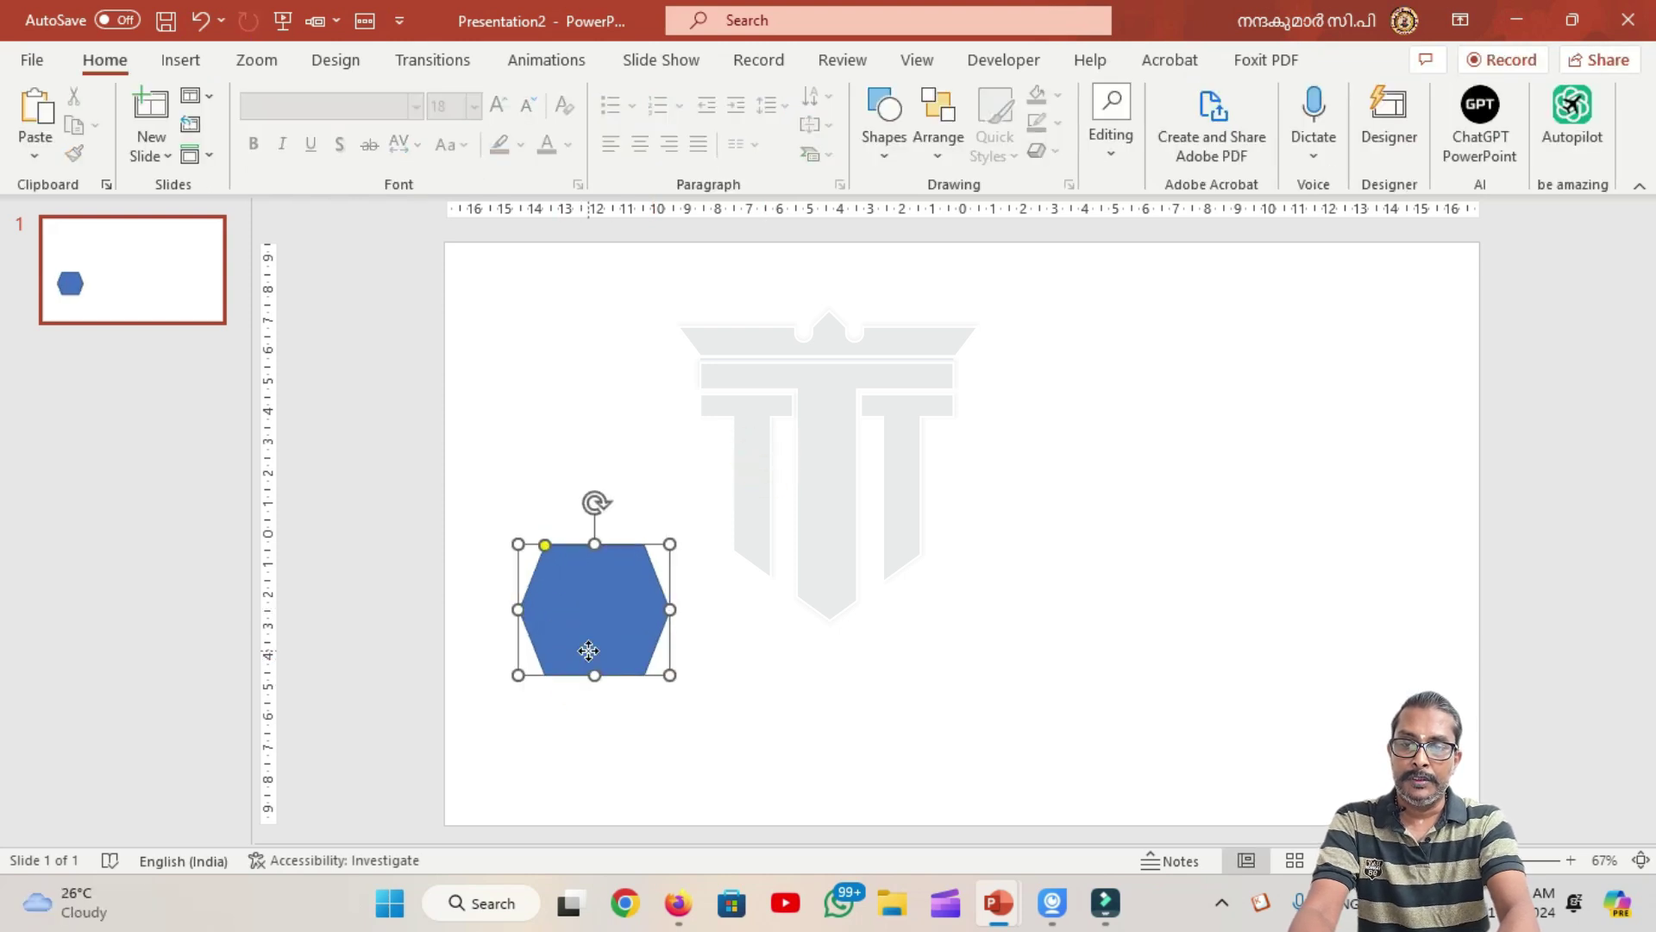
{"action": "left_click", "coordinate": [588, 650]}
{"action": "left_click_drag", "start_coordinate": [588, 651], "coordinate": [775, 638]}
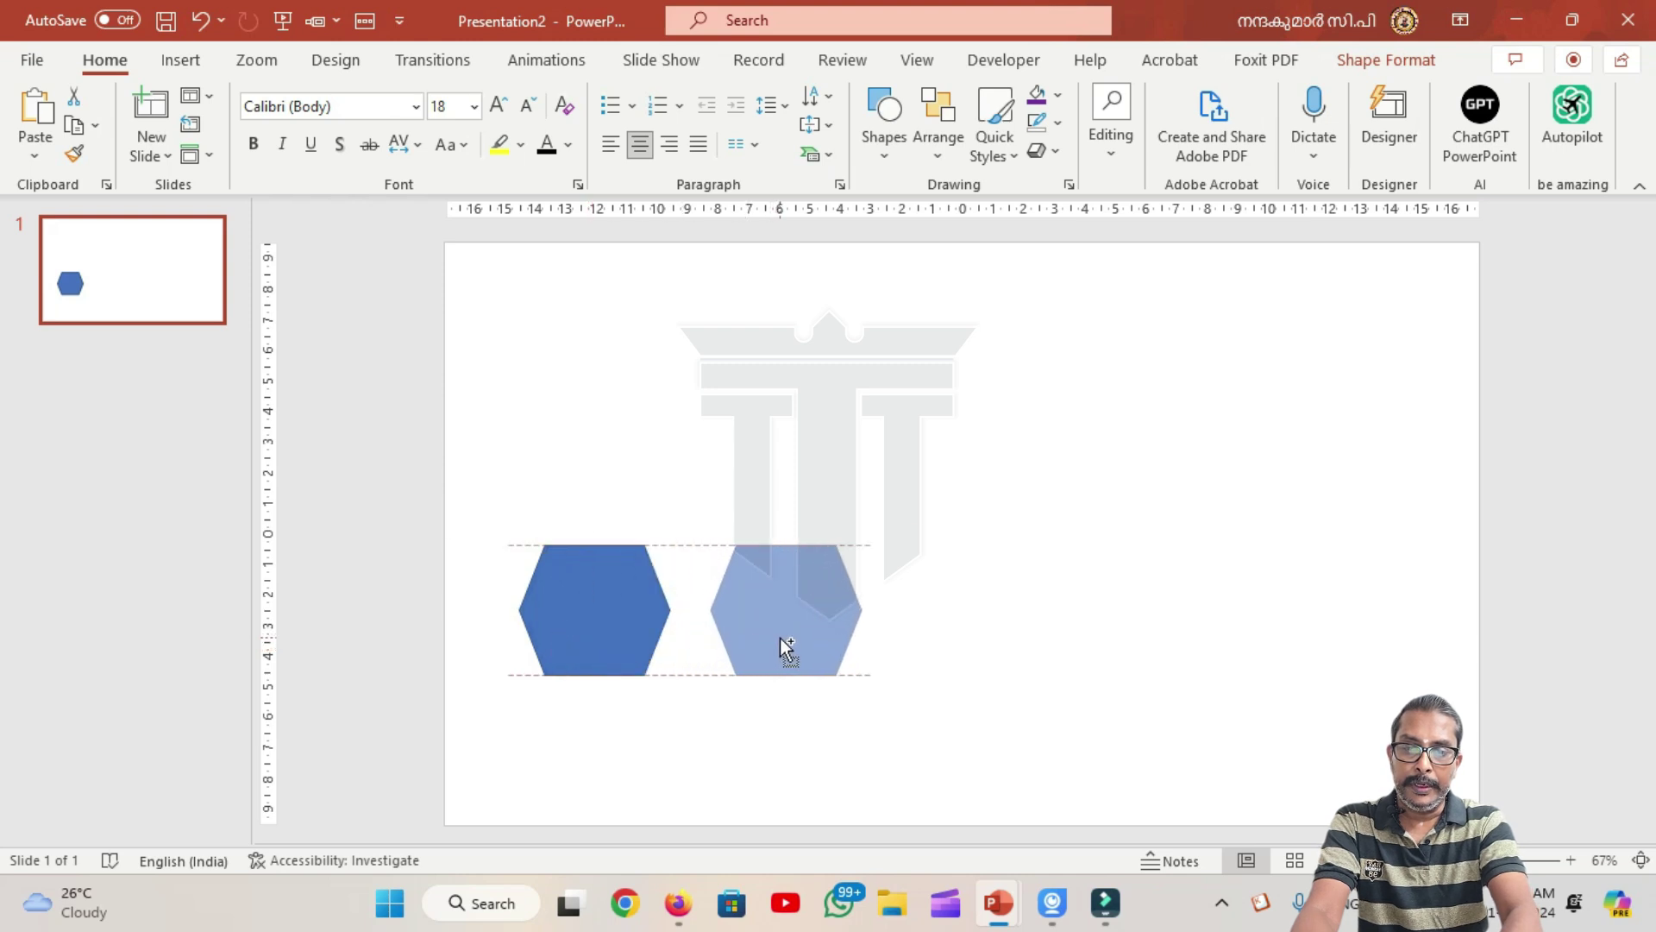
{"action": "left_click_drag", "start_coordinate": [775, 638], "coordinate": [1135, 618]}
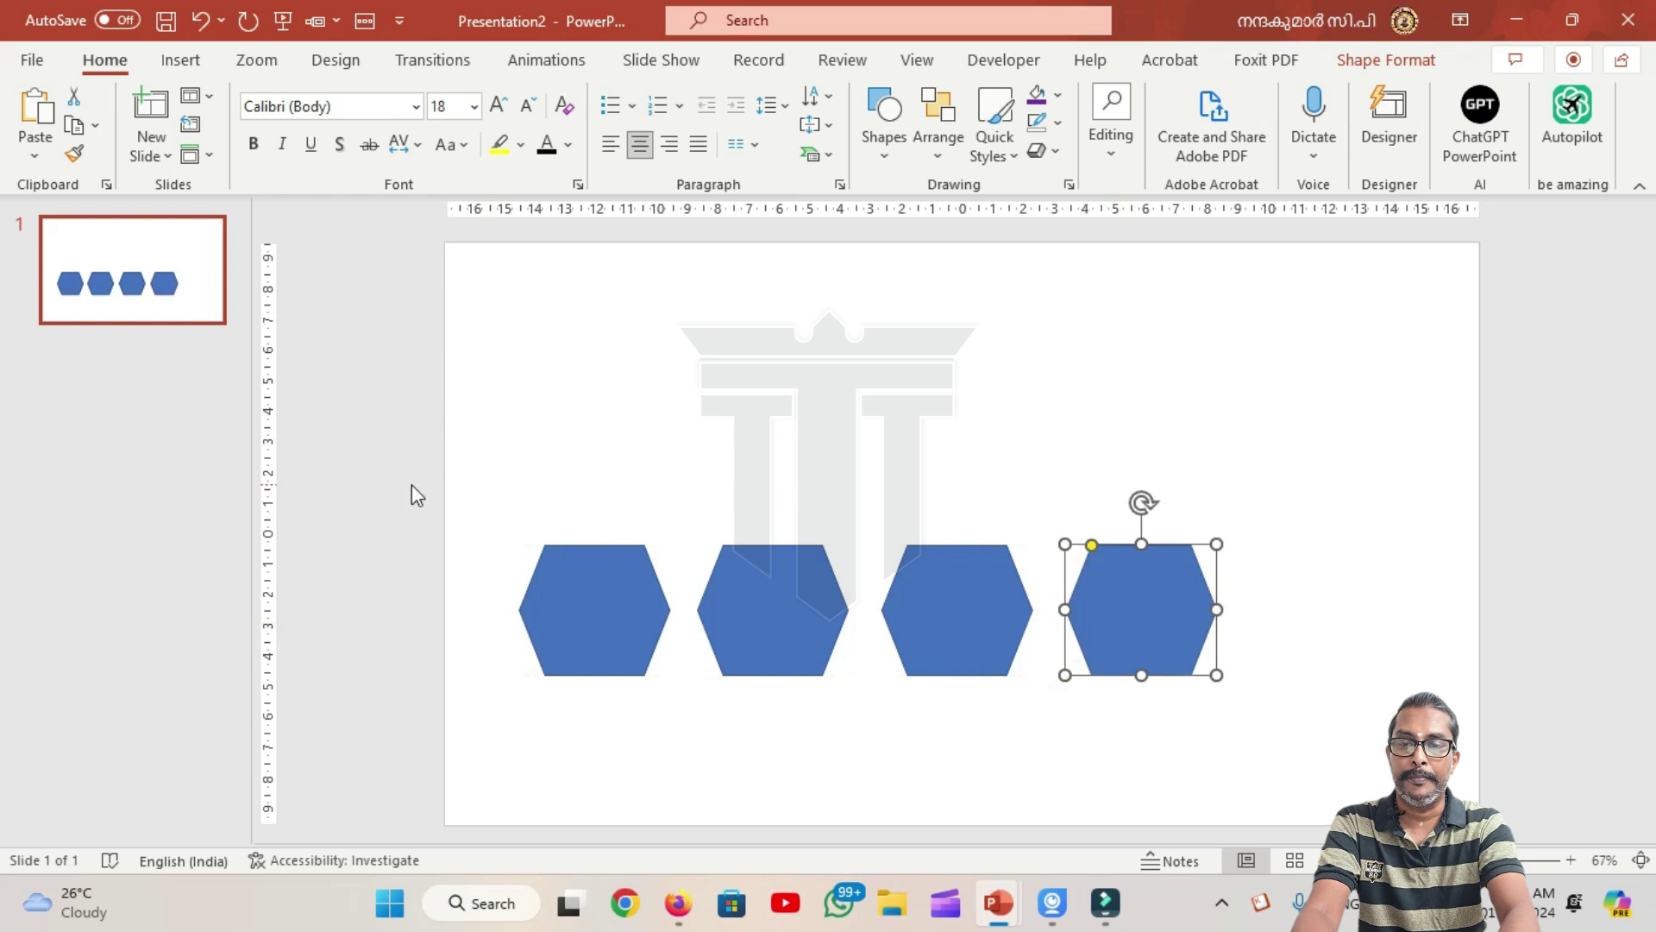
{"action": "left_click", "coordinate": [403, 538]}
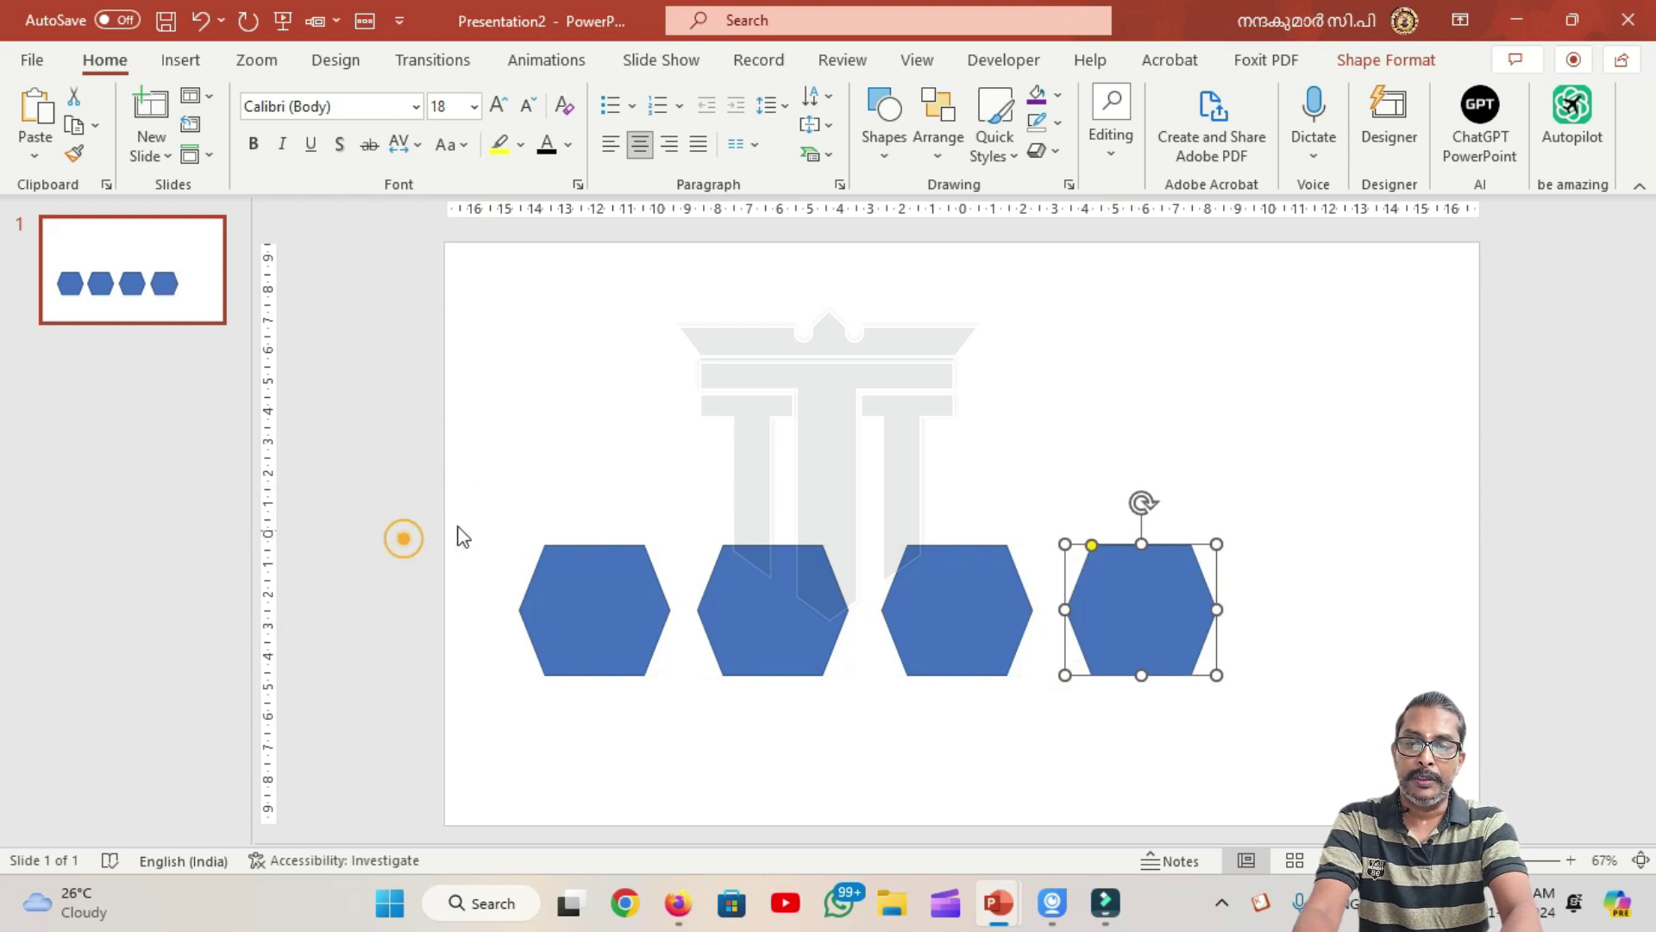
Step: Select all four hexagons and set alignment to Align to Slide
{"action": "left_click", "coordinate": [582, 583], "text": "ctrl"}
{"action": "left_click", "coordinate": [838, 629], "text": "ctrl"}
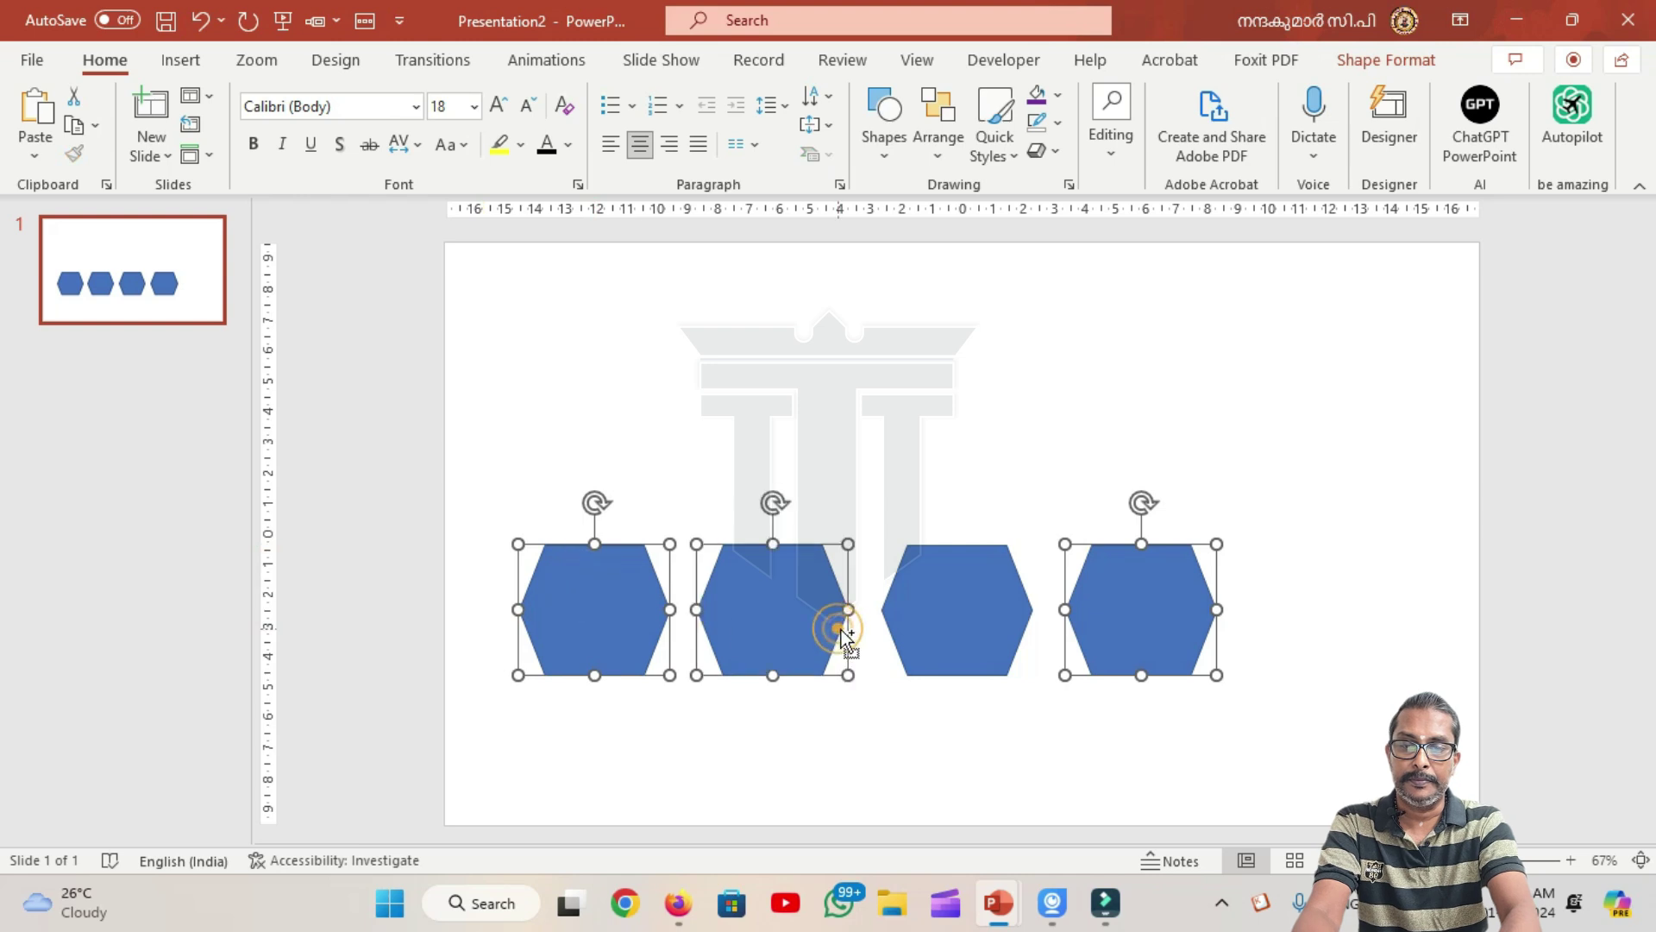
{"action": "left_click", "coordinate": [949, 639], "text": "ctrl"}
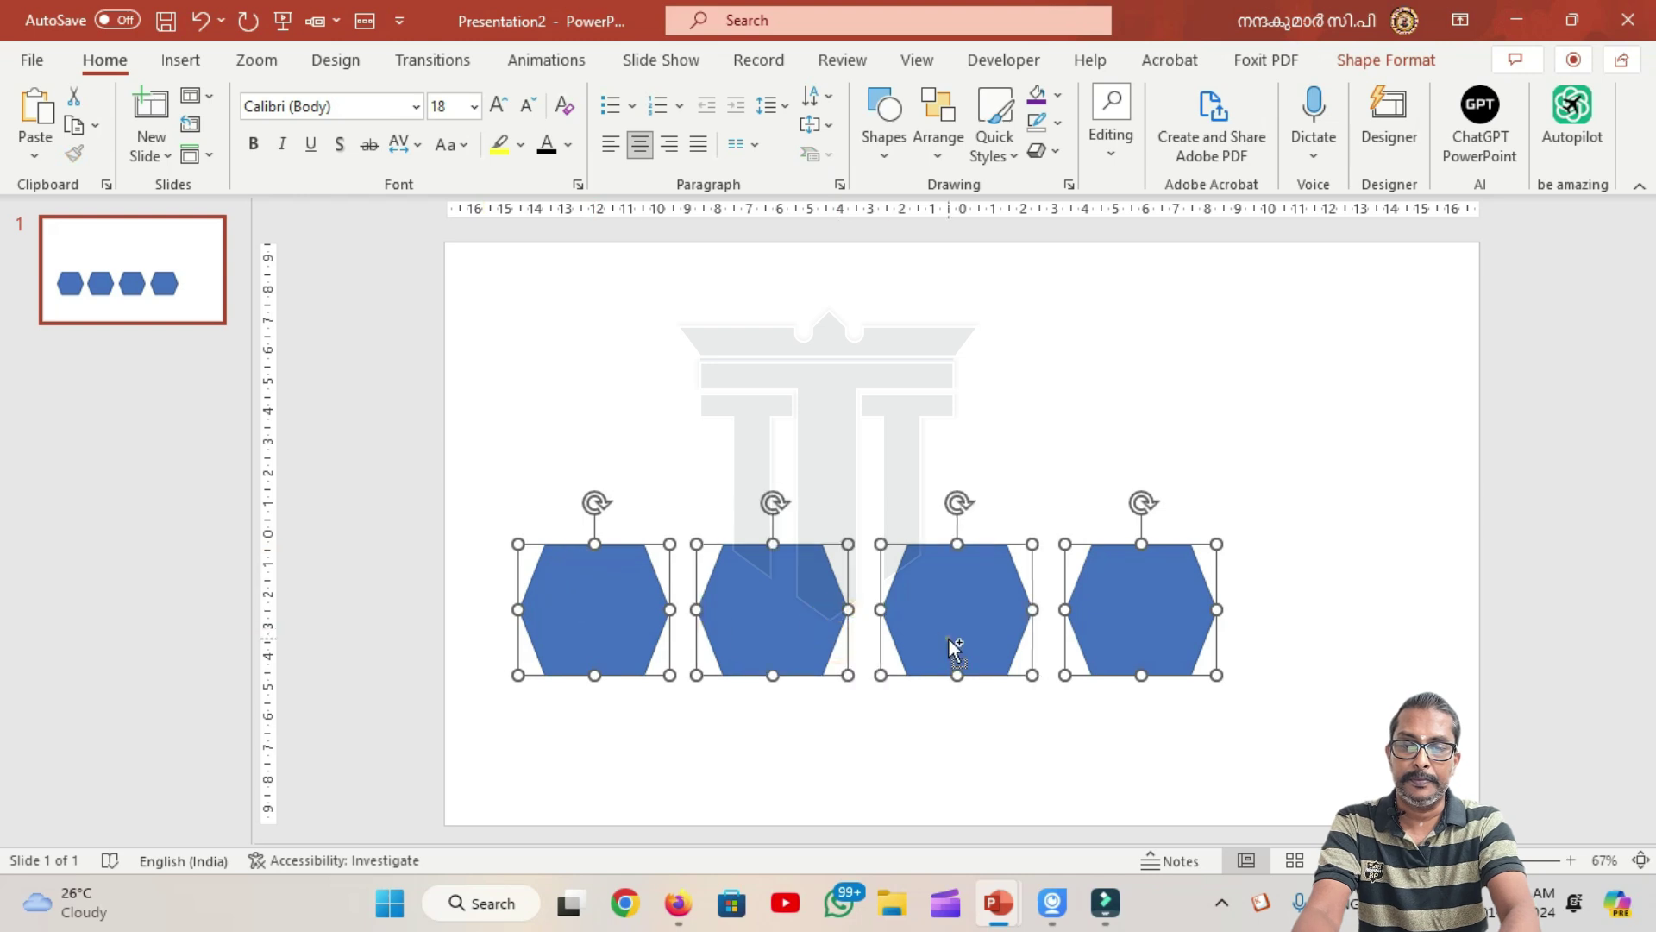
{"action": "left_click", "coordinate": [943, 156]}
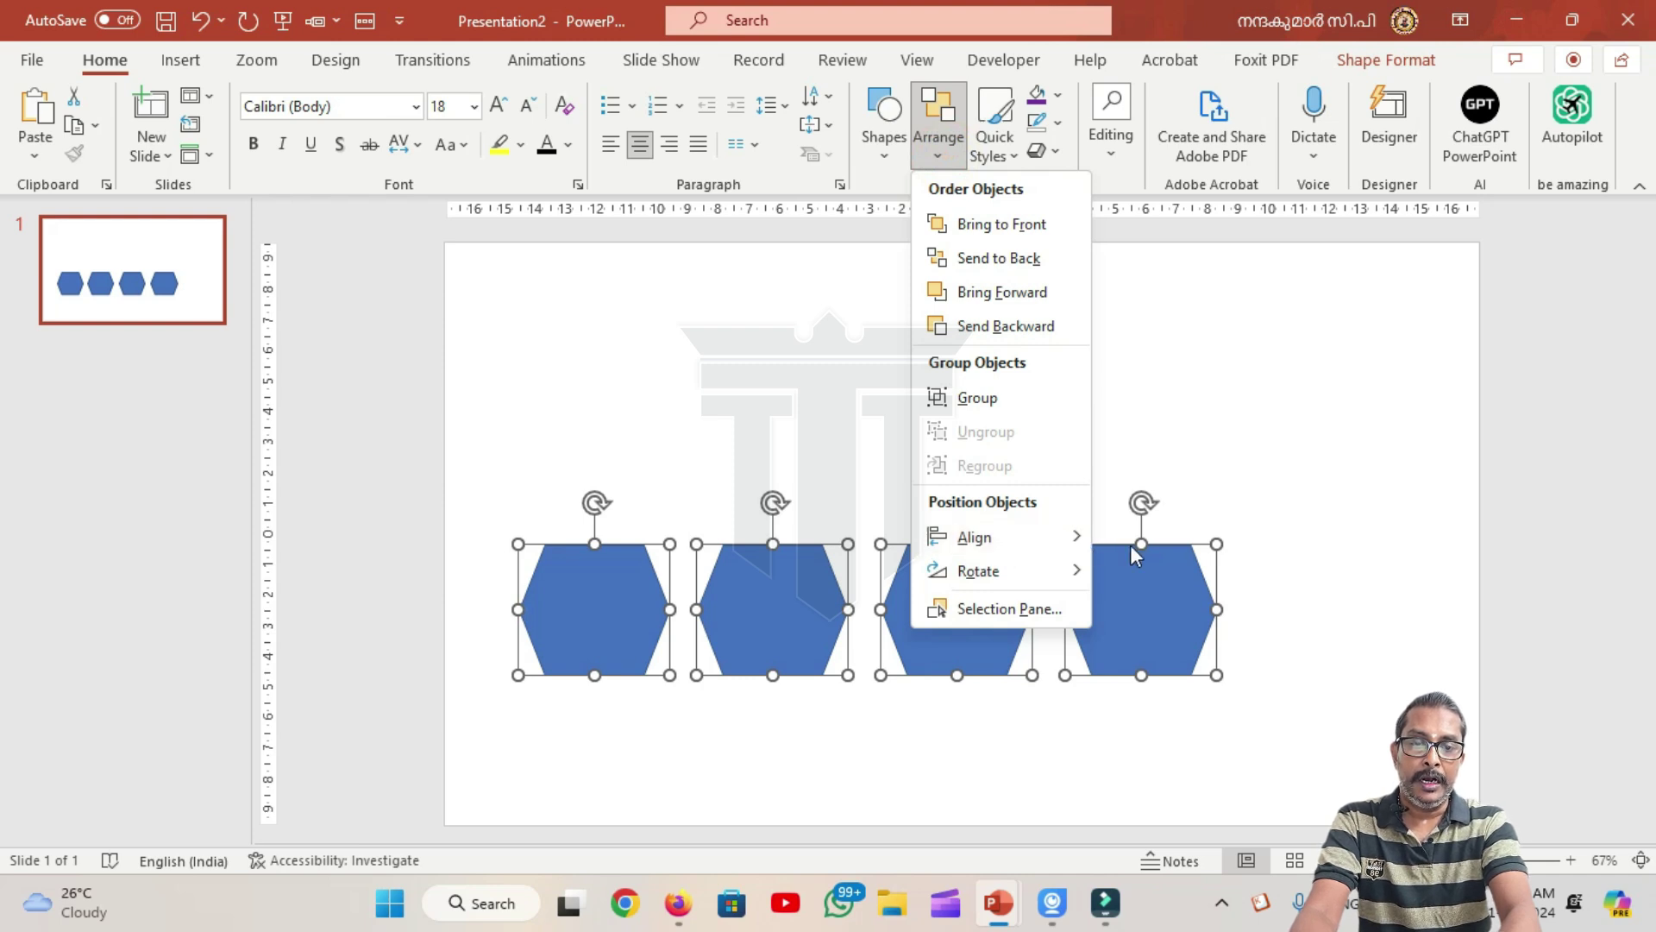
{"action": "left_click", "coordinate": [1066, 540]}
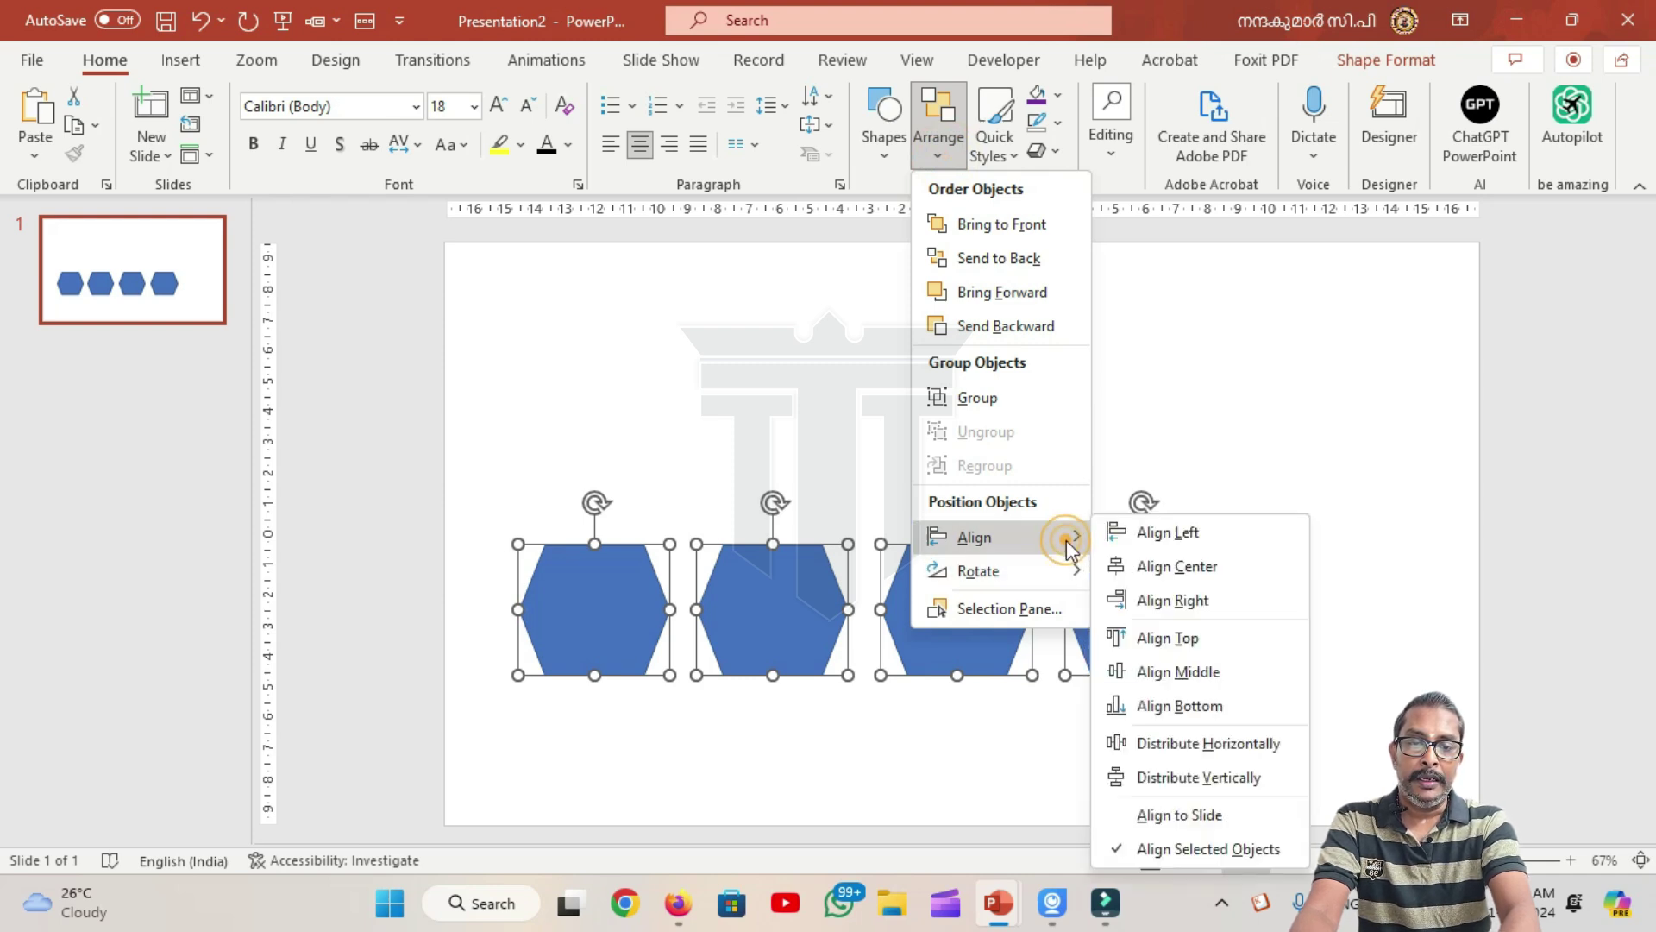
{"action": "left_click", "coordinate": [1177, 816]}
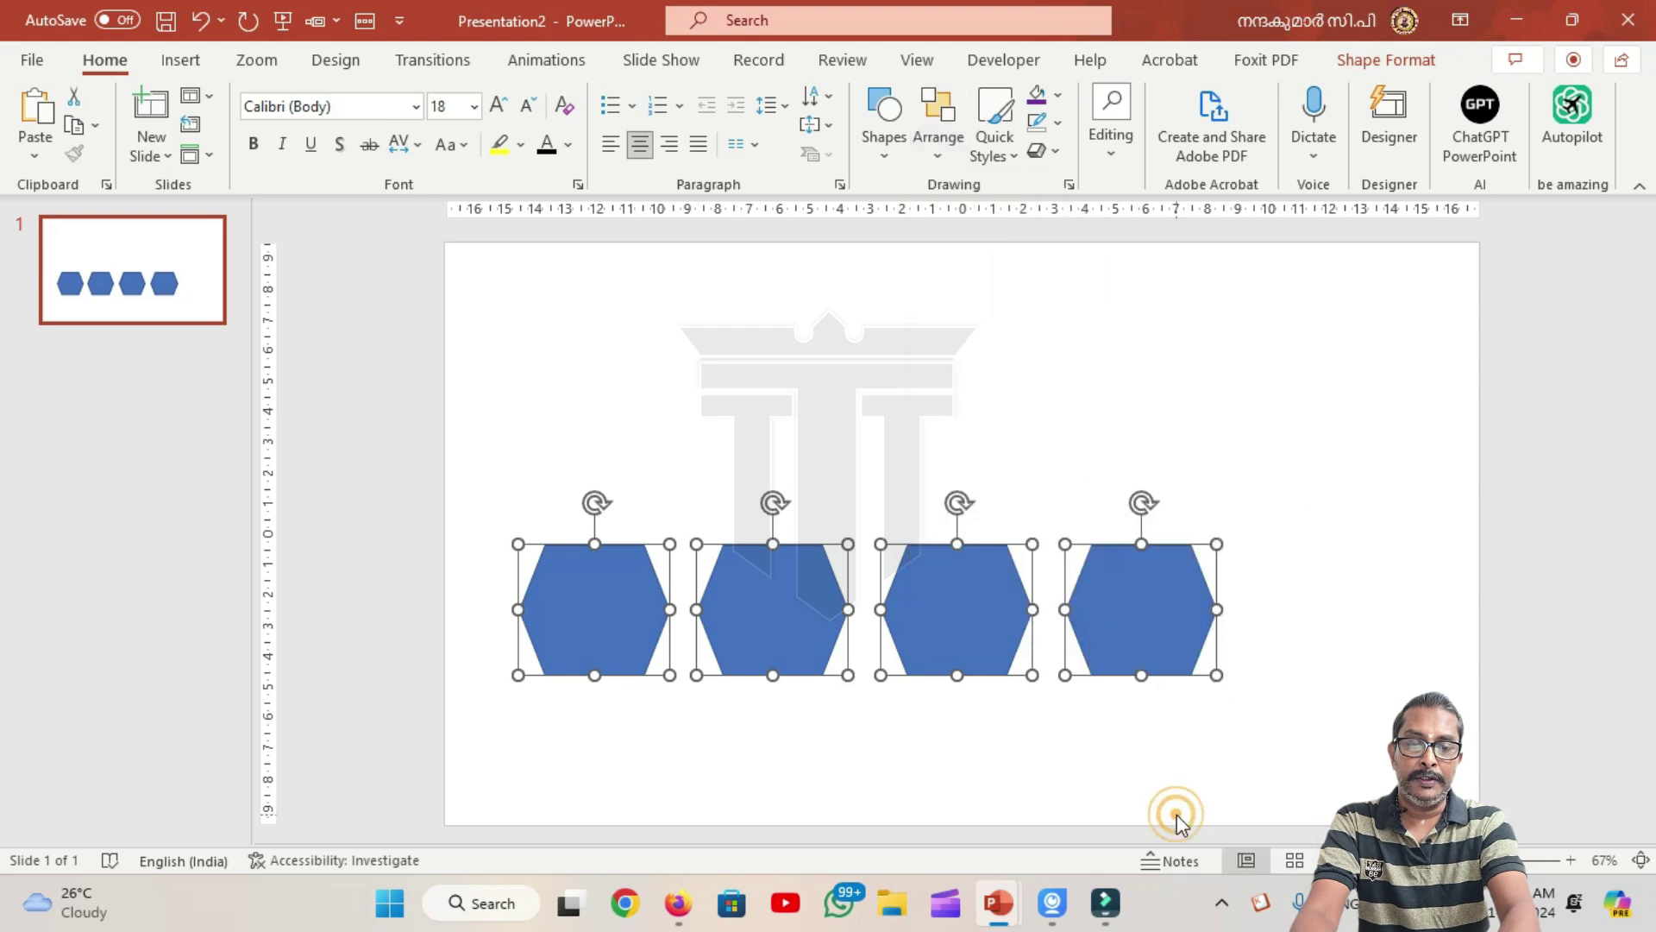
Step: Distribute the four hexagons horizontally across the slide width
{"action": "left_click", "coordinate": [942, 156]}
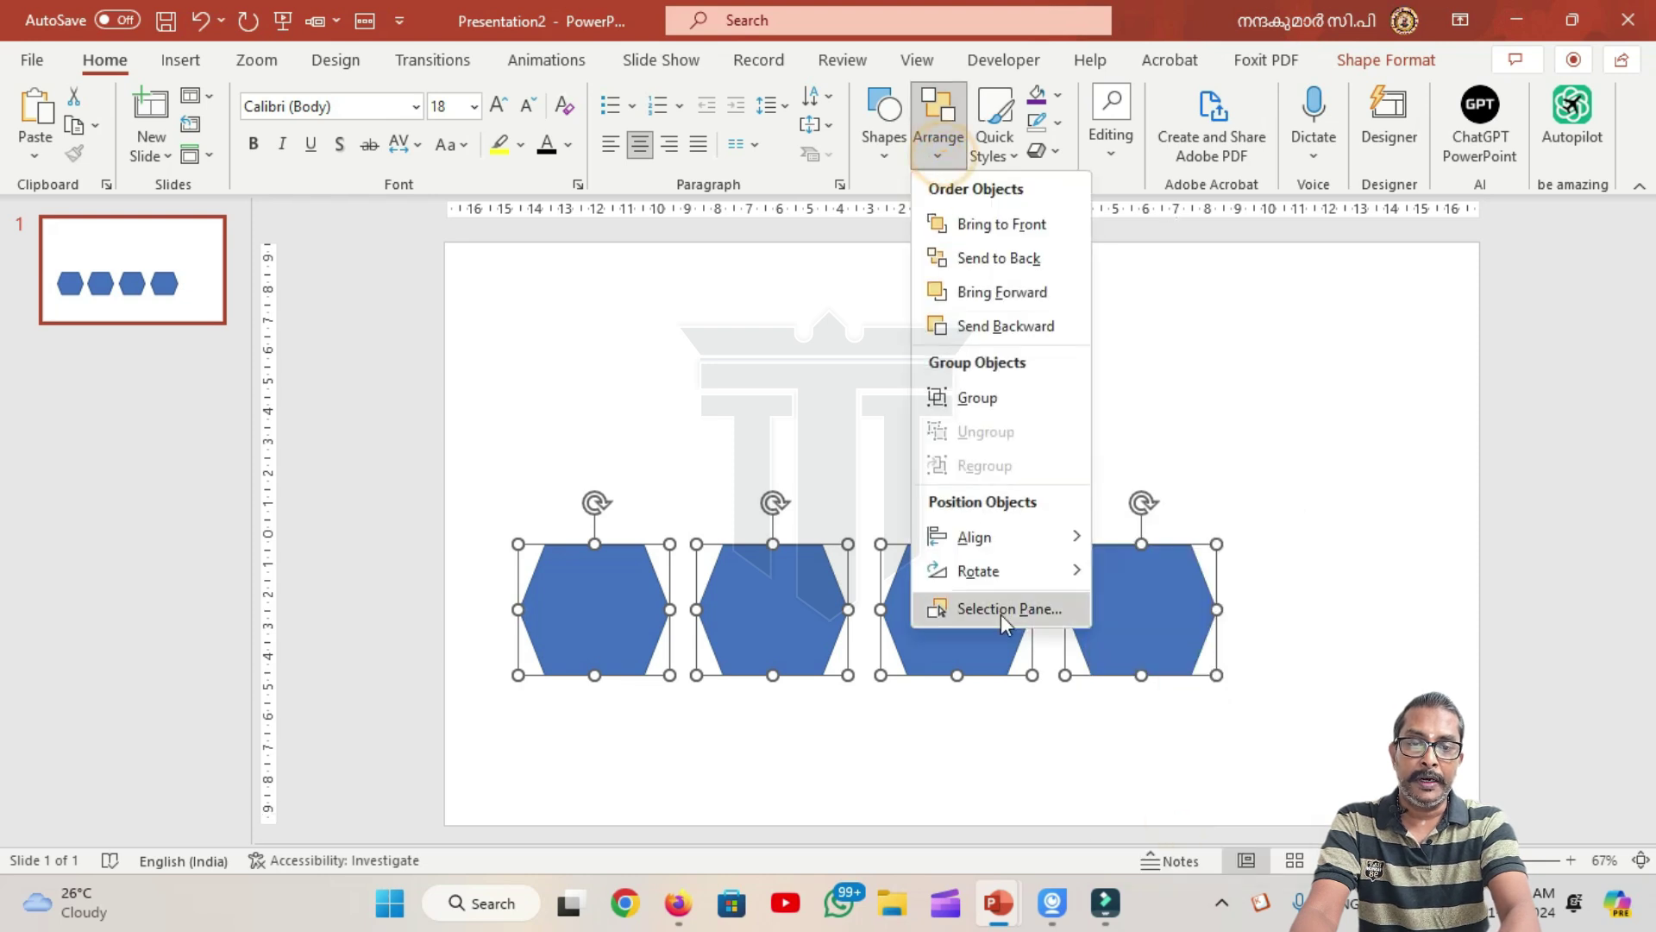
{"action": "mouse_move", "coordinate": [984, 537]}
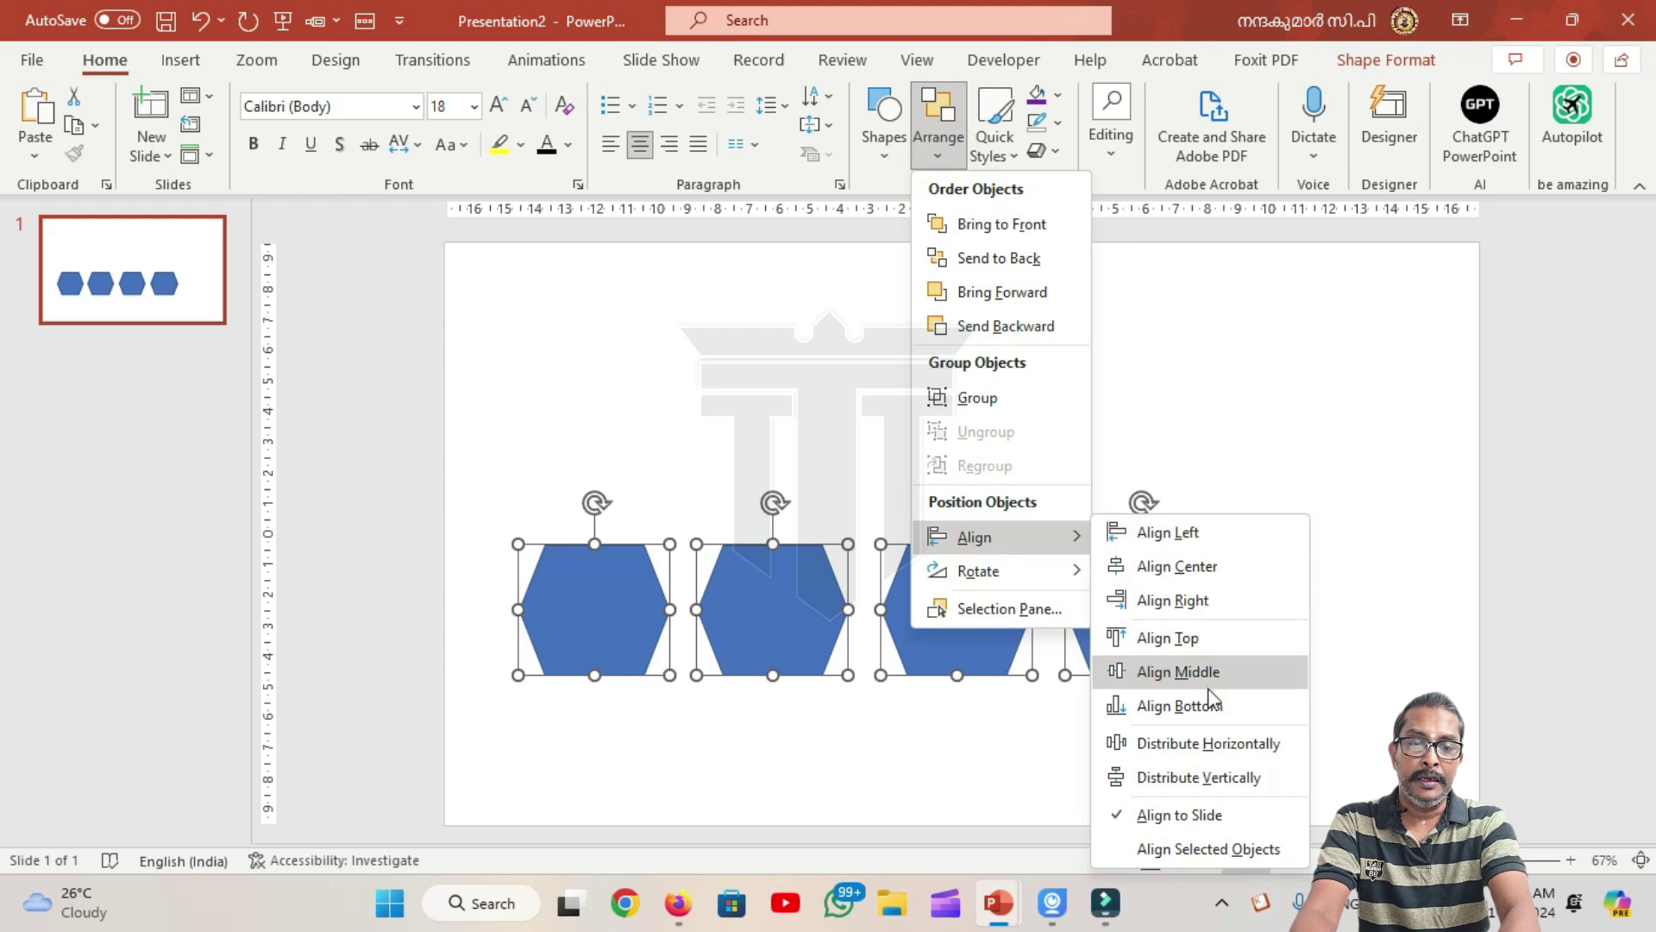
{"action": "left_click", "coordinate": [1208, 739]}
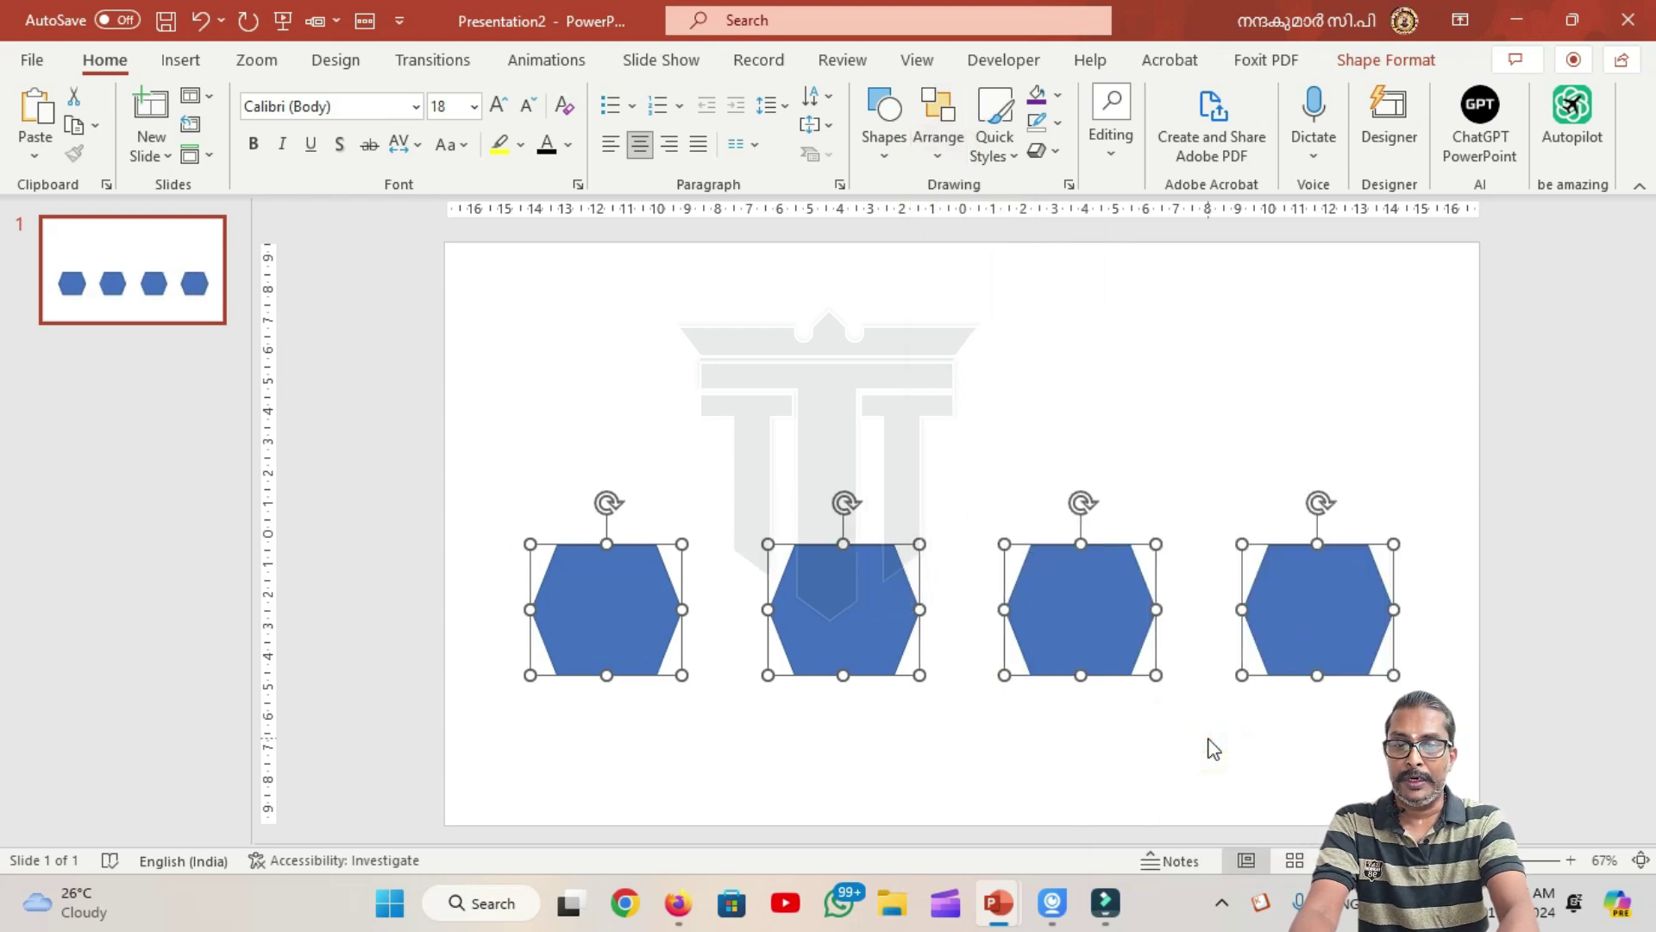
{"action": "left_click", "coordinate": [389, 463]}
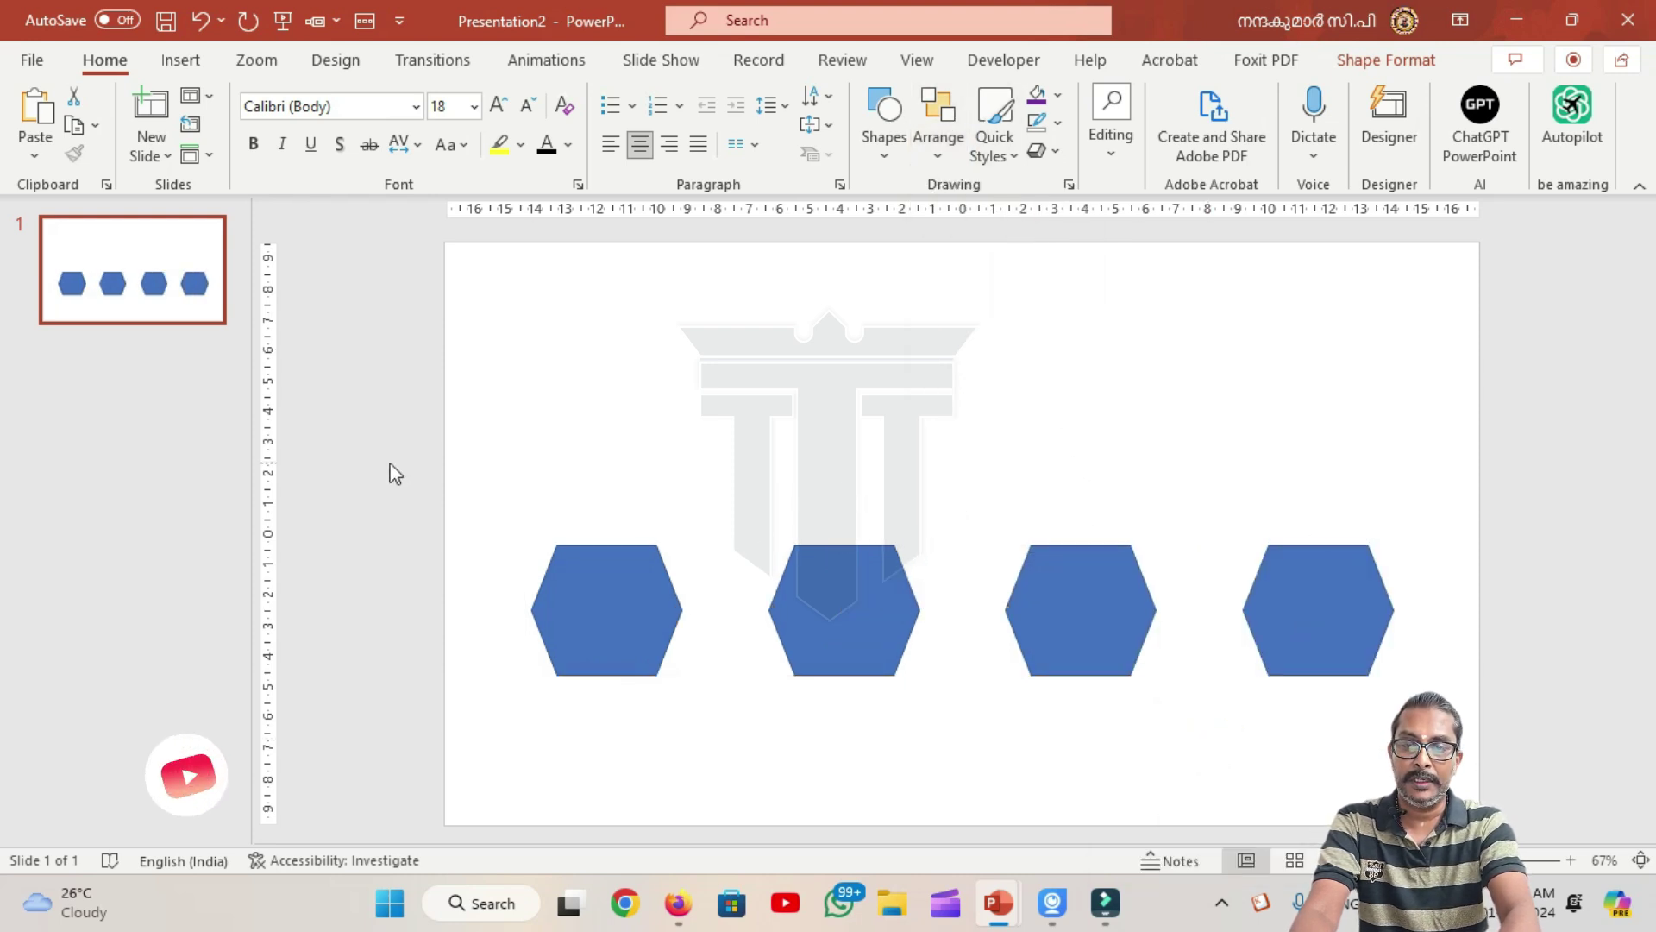
{"action": "left_click", "coordinate": [575, 604]}
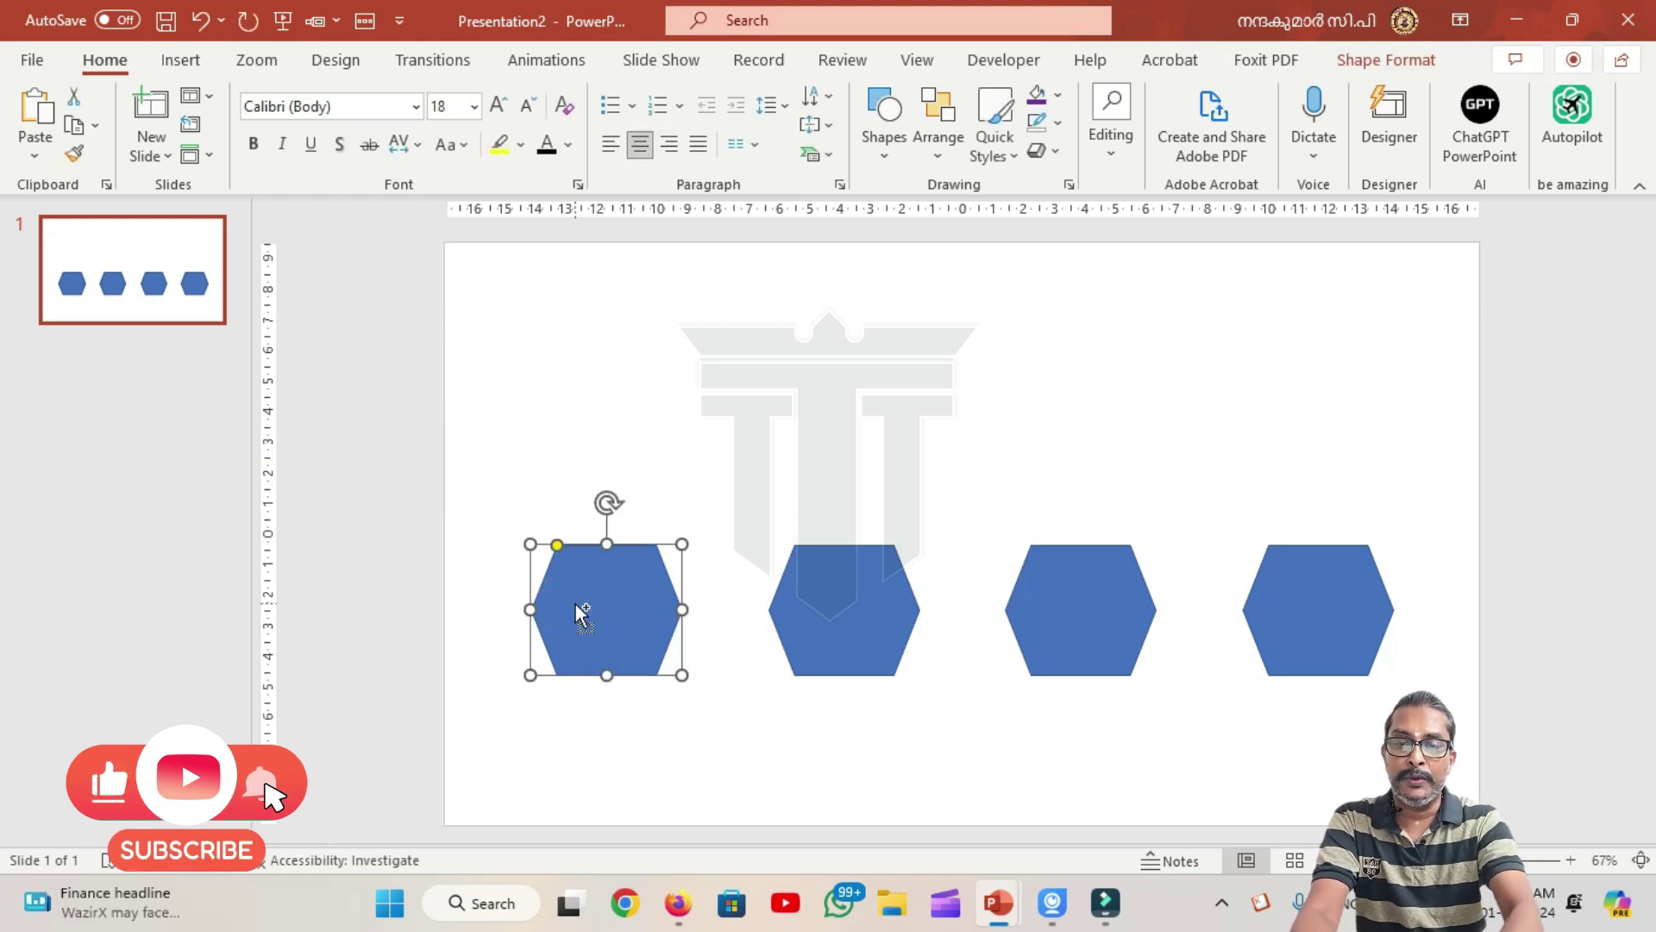
Step: Stack a duplicate hexagon directly on top of each of the four hexagons
{"action": "left_click", "coordinate": [660, 418]}
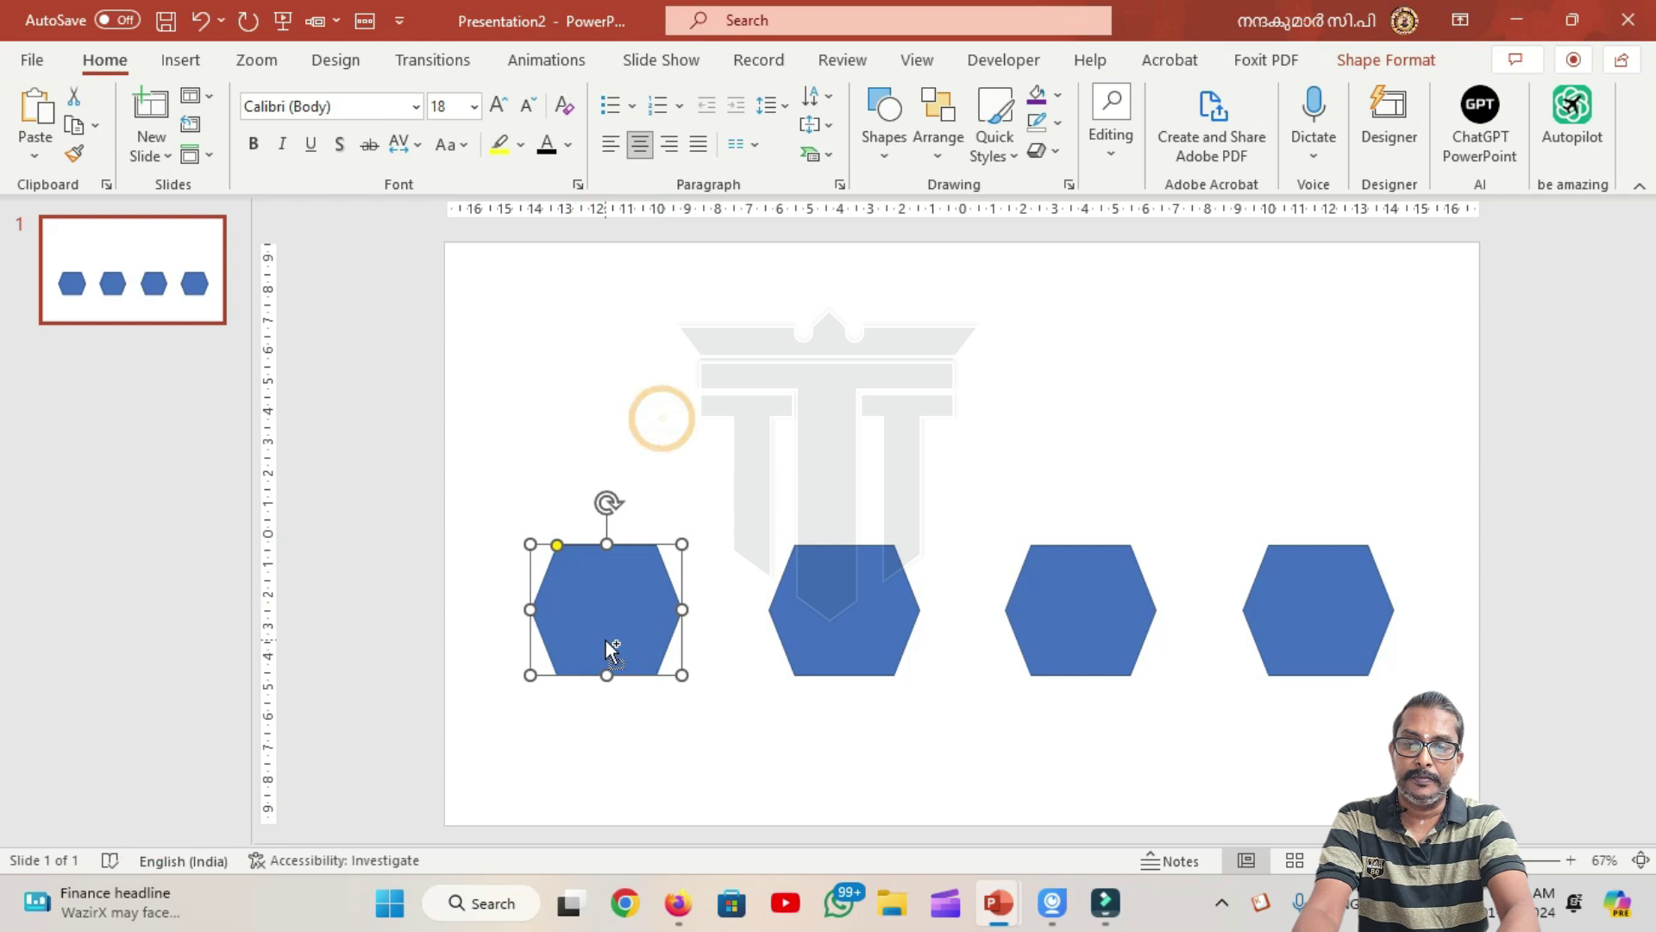
{"action": "mouse_move", "coordinate": [606, 640]}
{"action": "left_mouse_down", "text": "ctrl"}
{"action": "mouse_move", "coordinate": [719, 499]}
{"action": "mouse_move", "coordinate": [651, 500]}
{"action": "mouse_move", "coordinate": [995, 485]}
{"action": "left_mouse_up", "text": "ctrl"}
{"action": "key", "text": "ctrl+z"}
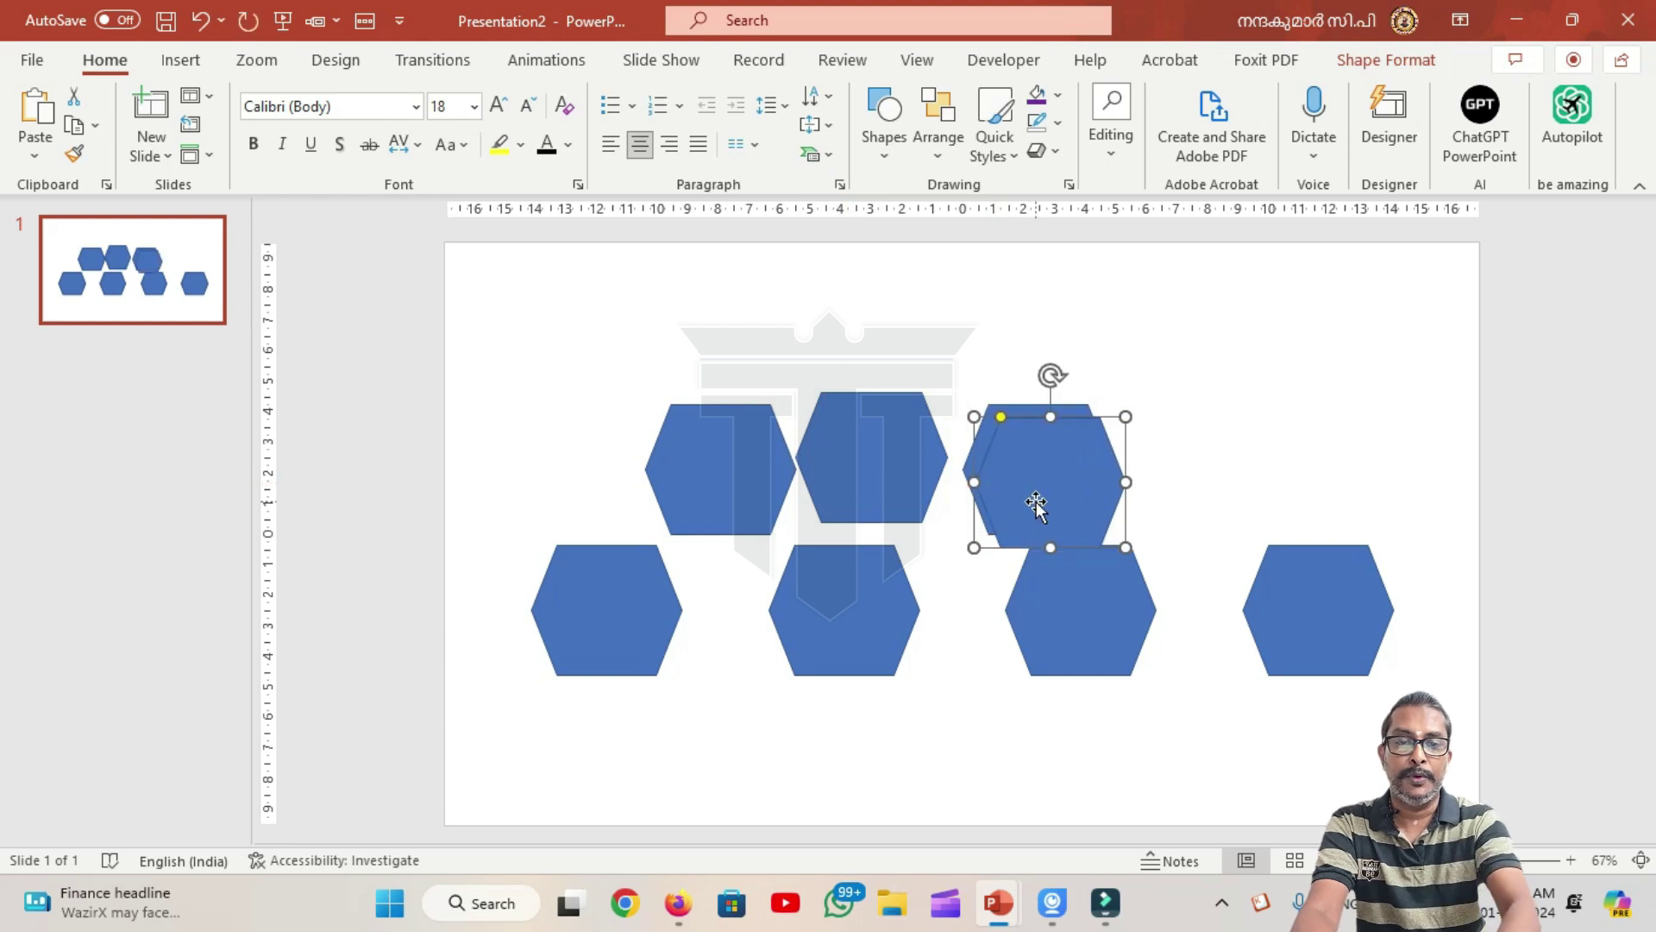
{"action": "left_click", "coordinate": [1035, 499]}
{"action": "left_click_drag", "start_coordinate": [1084, 490], "coordinate": [1347, 473]}
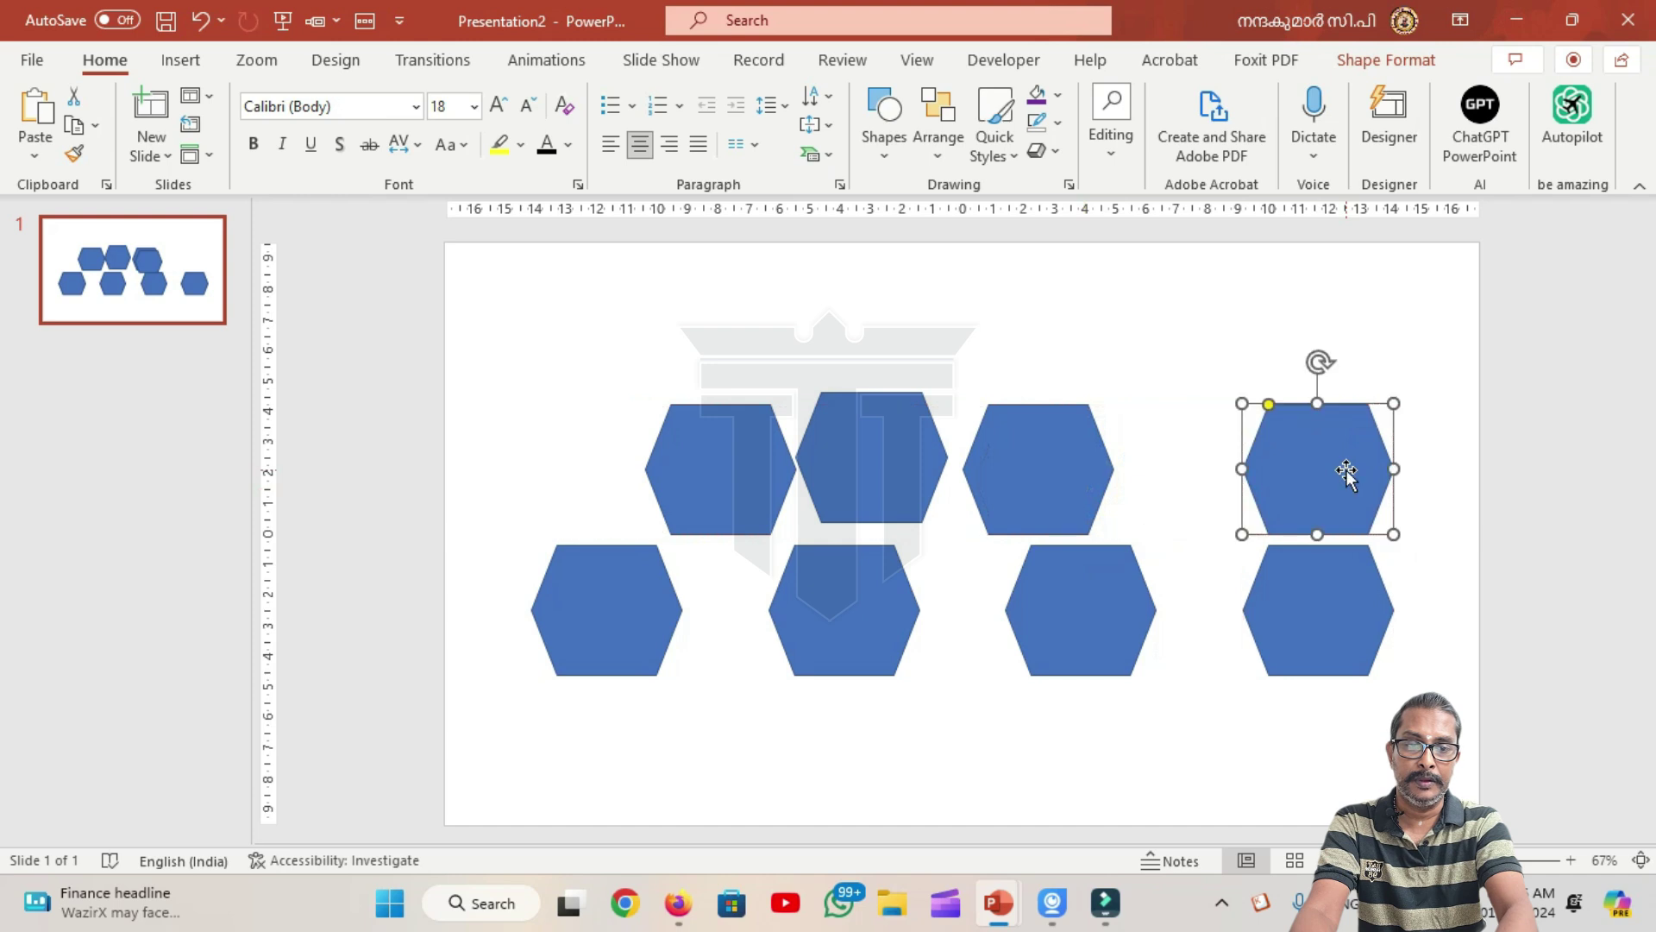
{"action": "left_click_drag", "start_coordinate": [1083, 465], "coordinate": [1124, 476]}
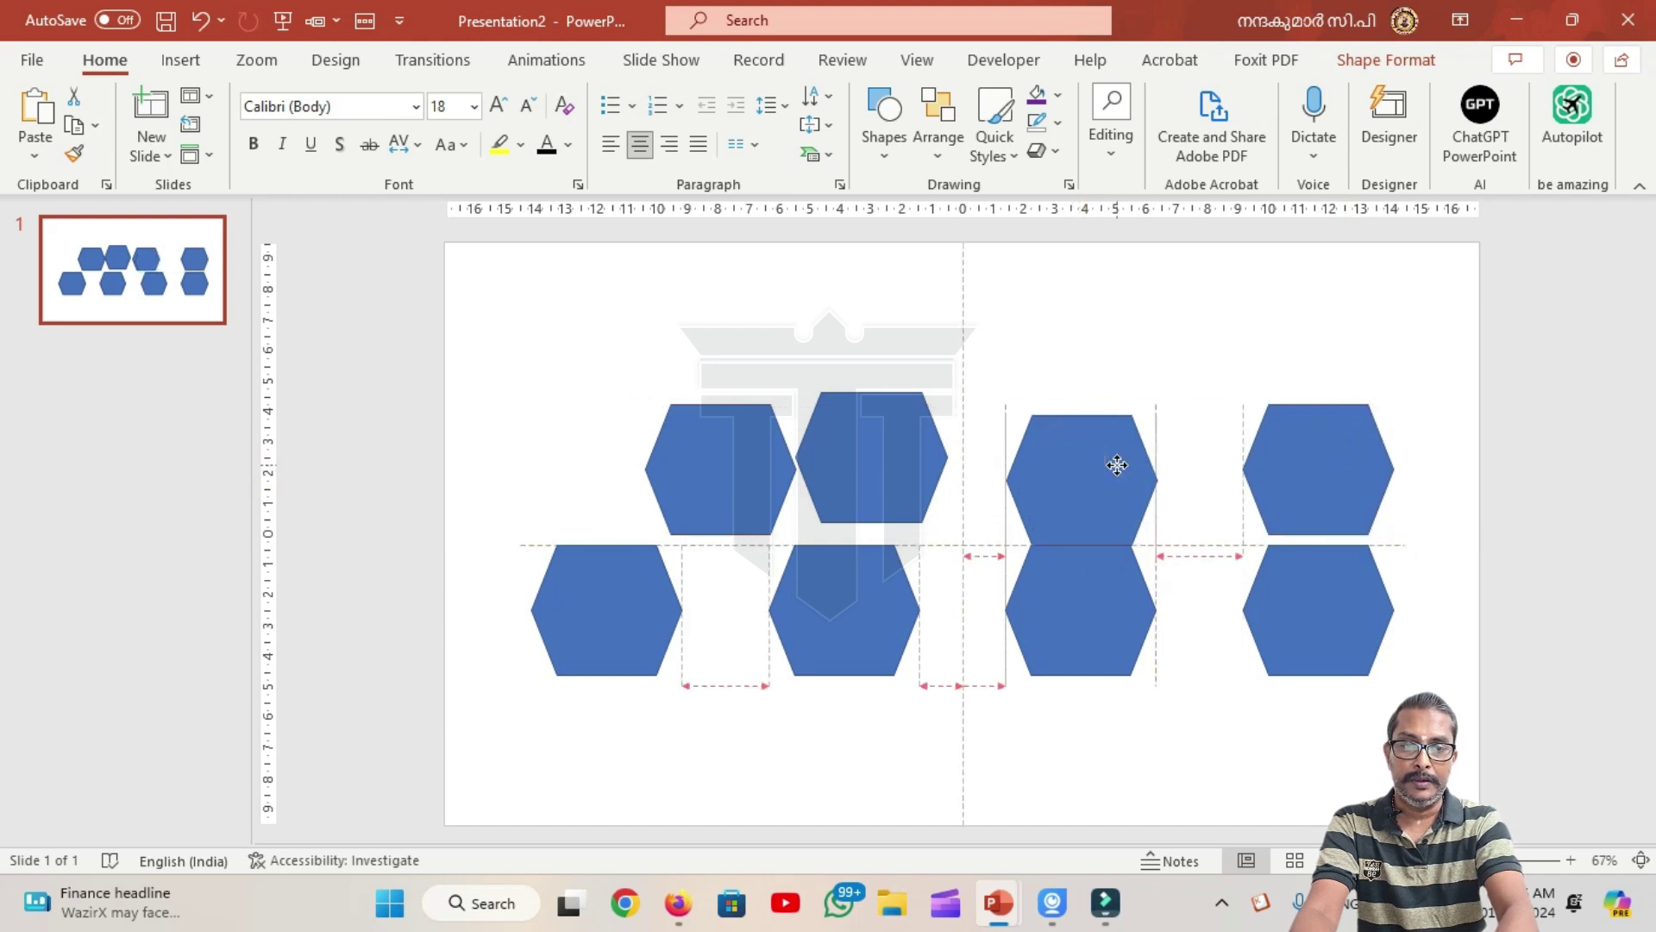
{"action": "left_click_drag", "start_coordinate": [730, 483], "coordinate": [616, 483]}
{"action": "left_click_drag", "start_coordinate": [824, 457], "coordinate": [814, 479]}
{"action": "left_click_drag", "start_coordinate": [1275, 480], "coordinate": [1279, 490]}
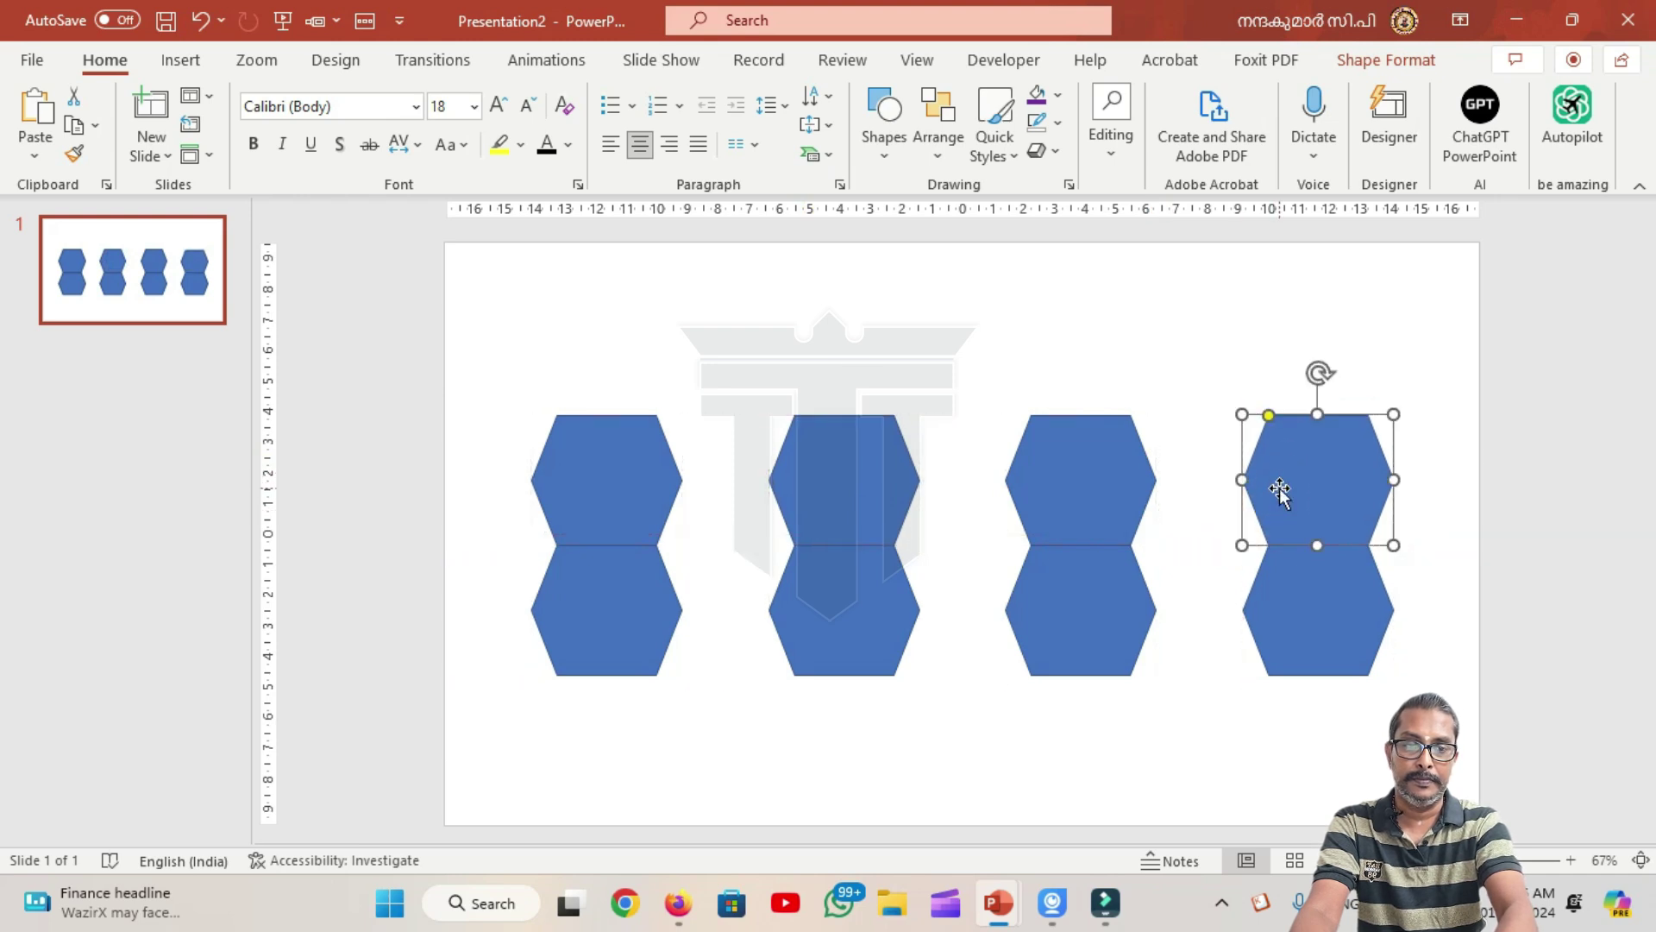
Step: Select the four bottom hexagons together
{"action": "left_click", "coordinate": [635, 628]}
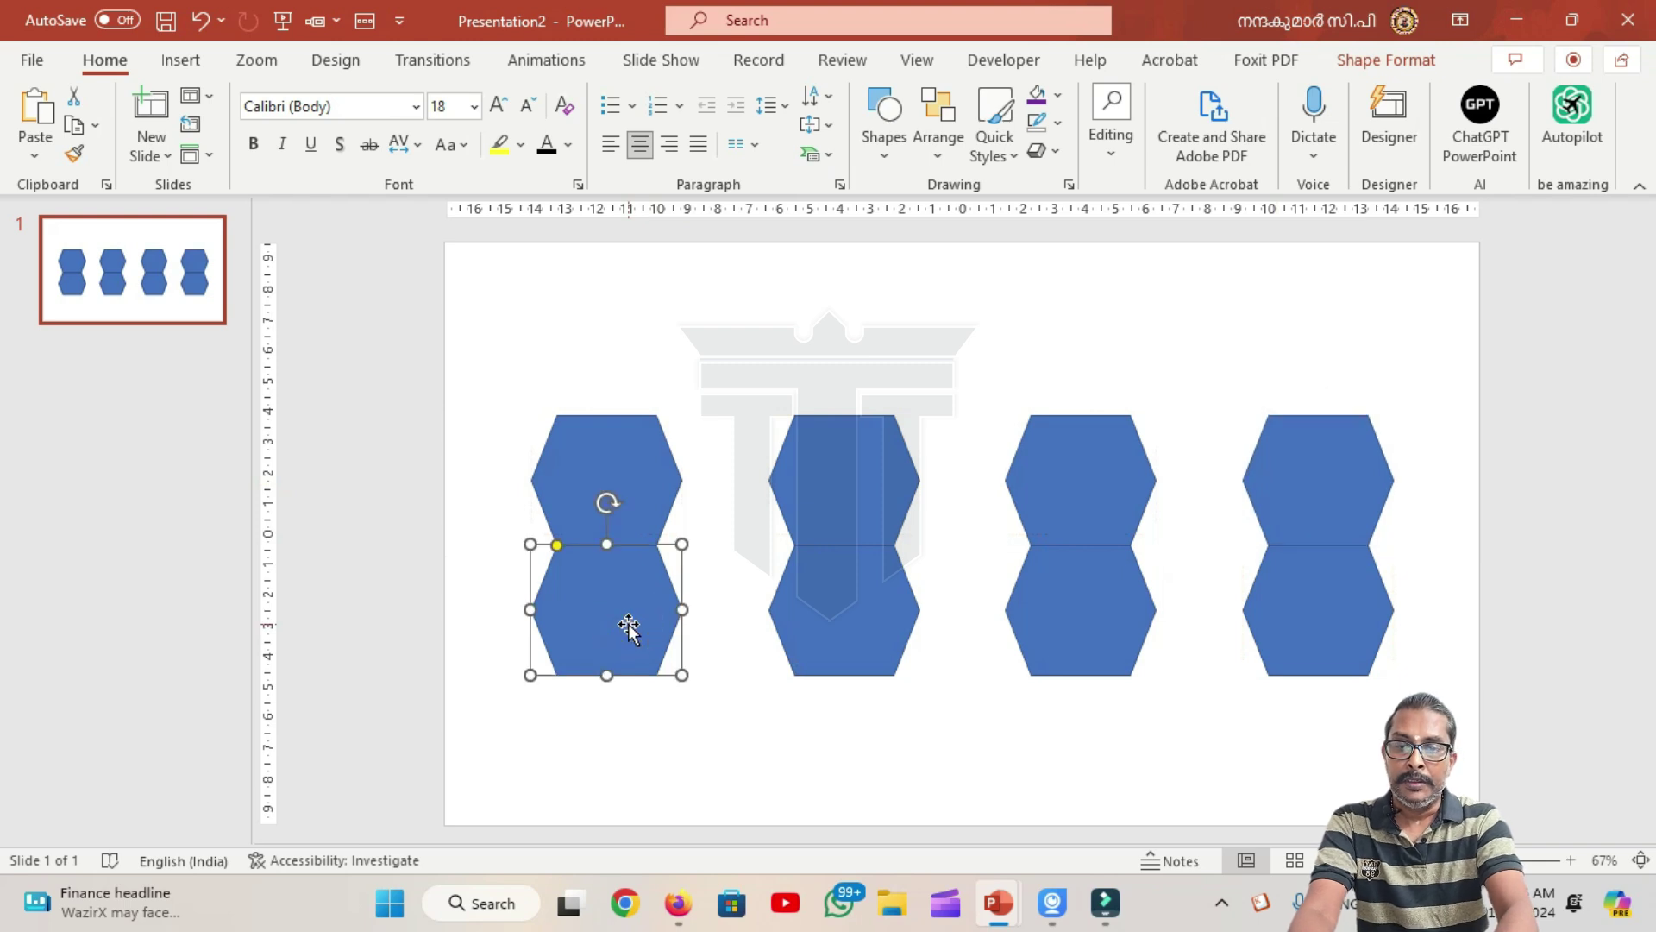
{"action": "left_click", "coordinate": [828, 652], "text": "shift"}
{"action": "left_click", "coordinate": [1063, 636], "text": "shift"}
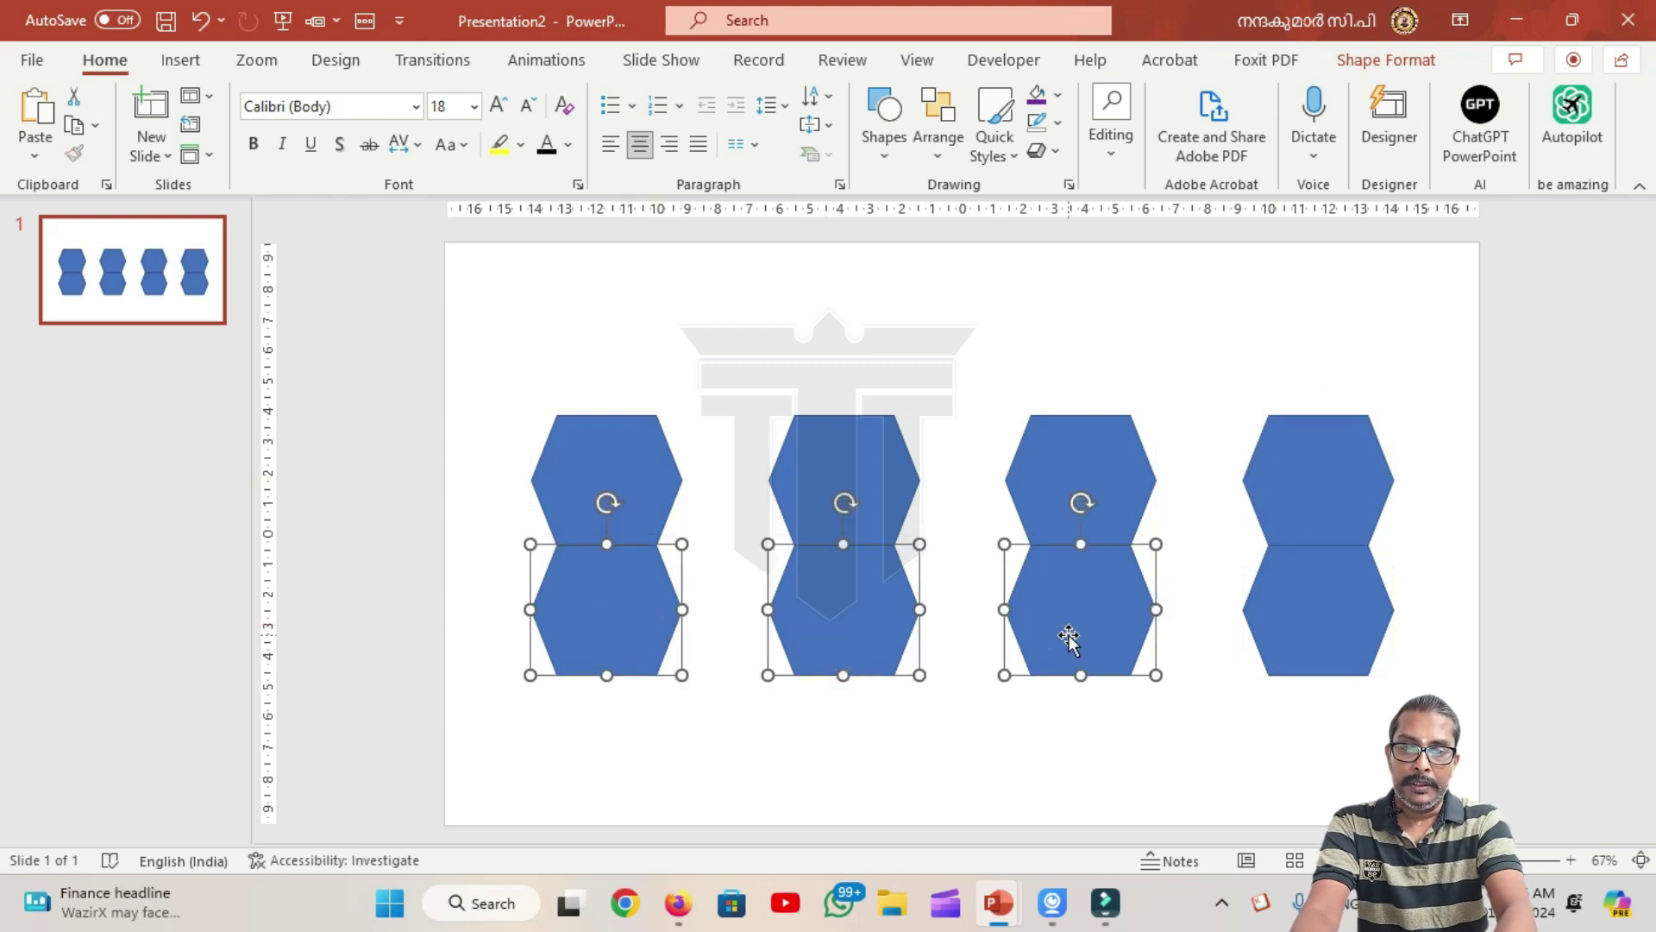
{"action": "left_click", "coordinate": [1290, 627], "text": "shift"}
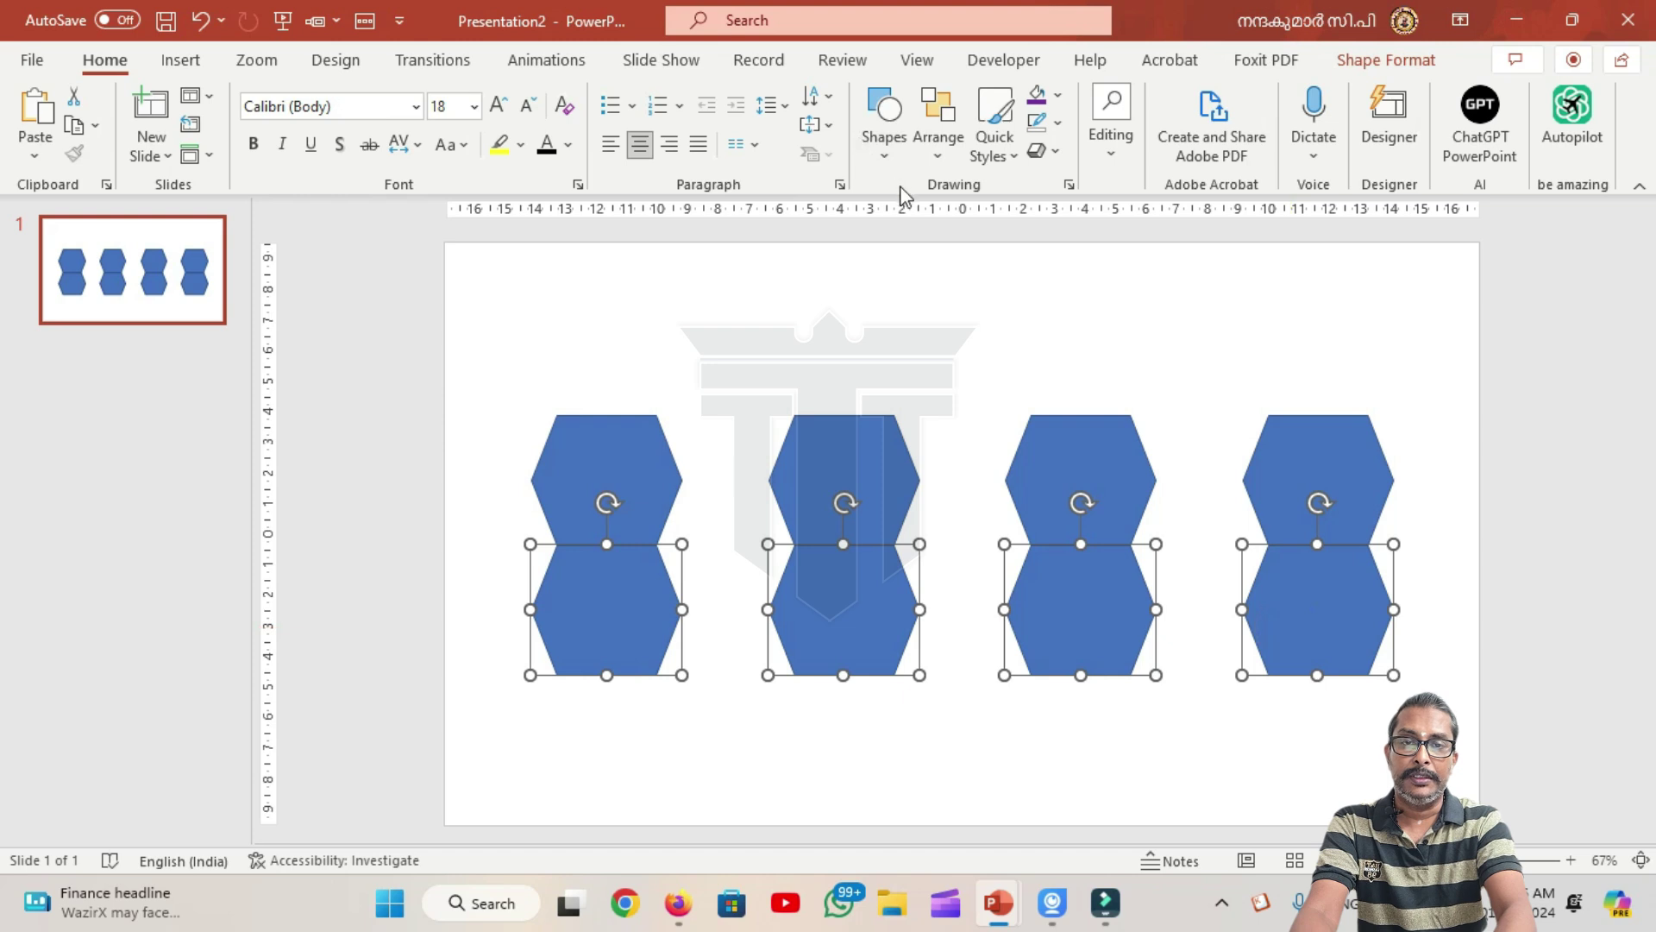
Step: Apply an Inner shadow preset to the four bottom hexagons
{"action": "left_click", "coordinate": [1360, 62]}
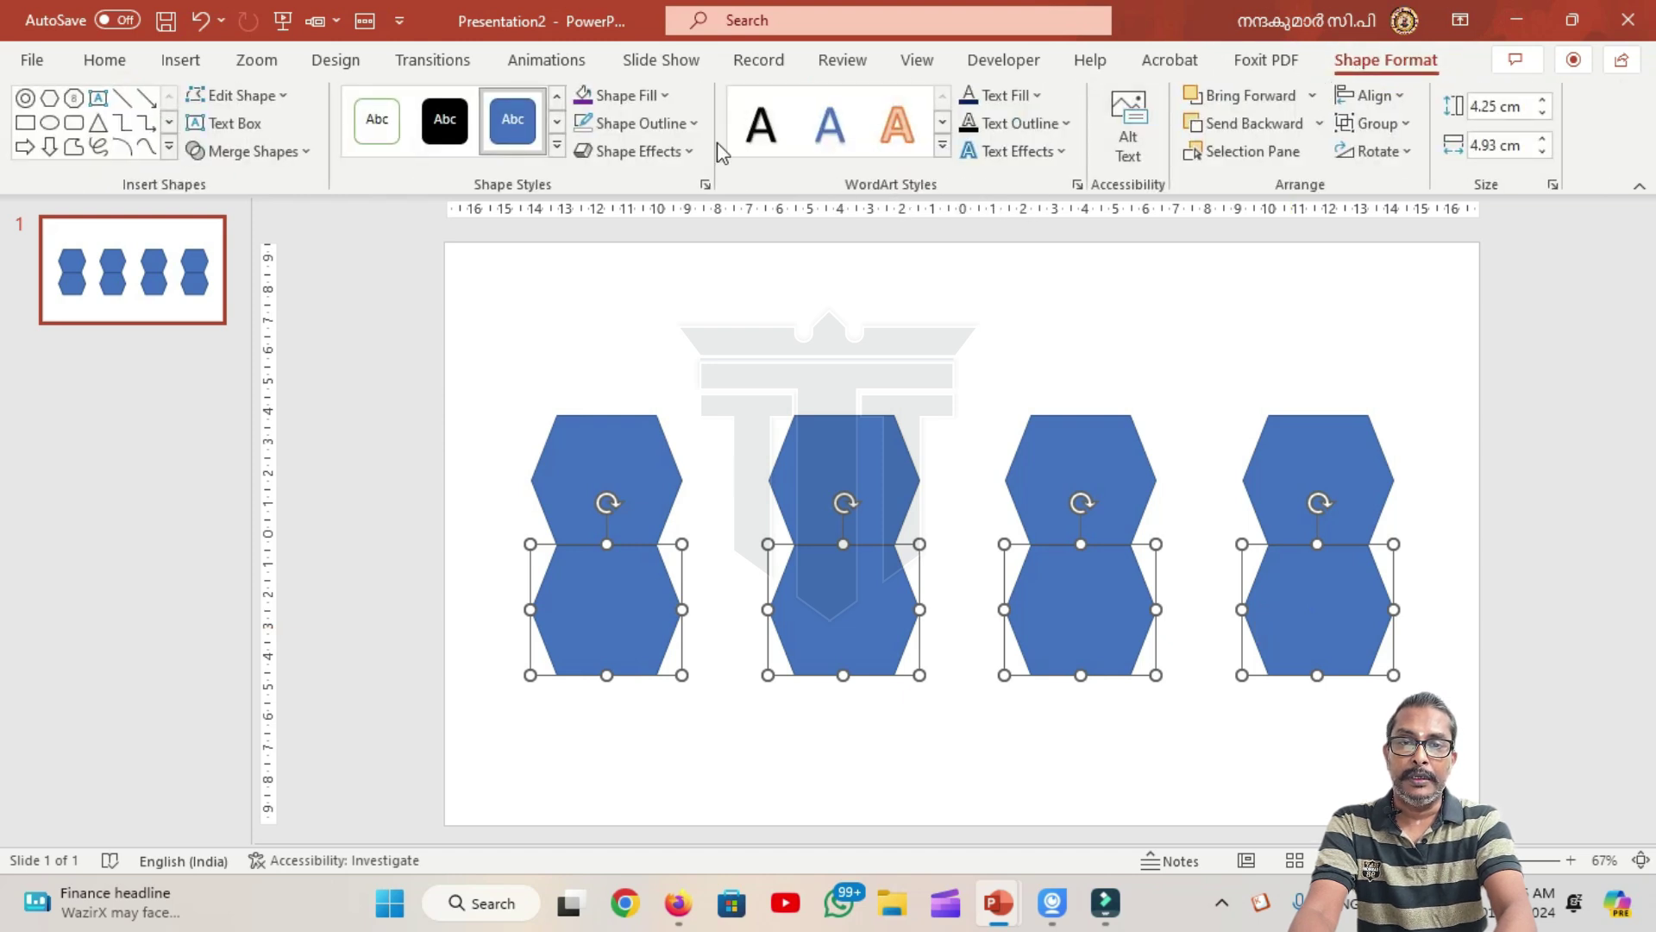
{"action": "left_click", "coordinate": [687, 151]}
{"action": "mouse_move", "coordinate": [663, 260]}
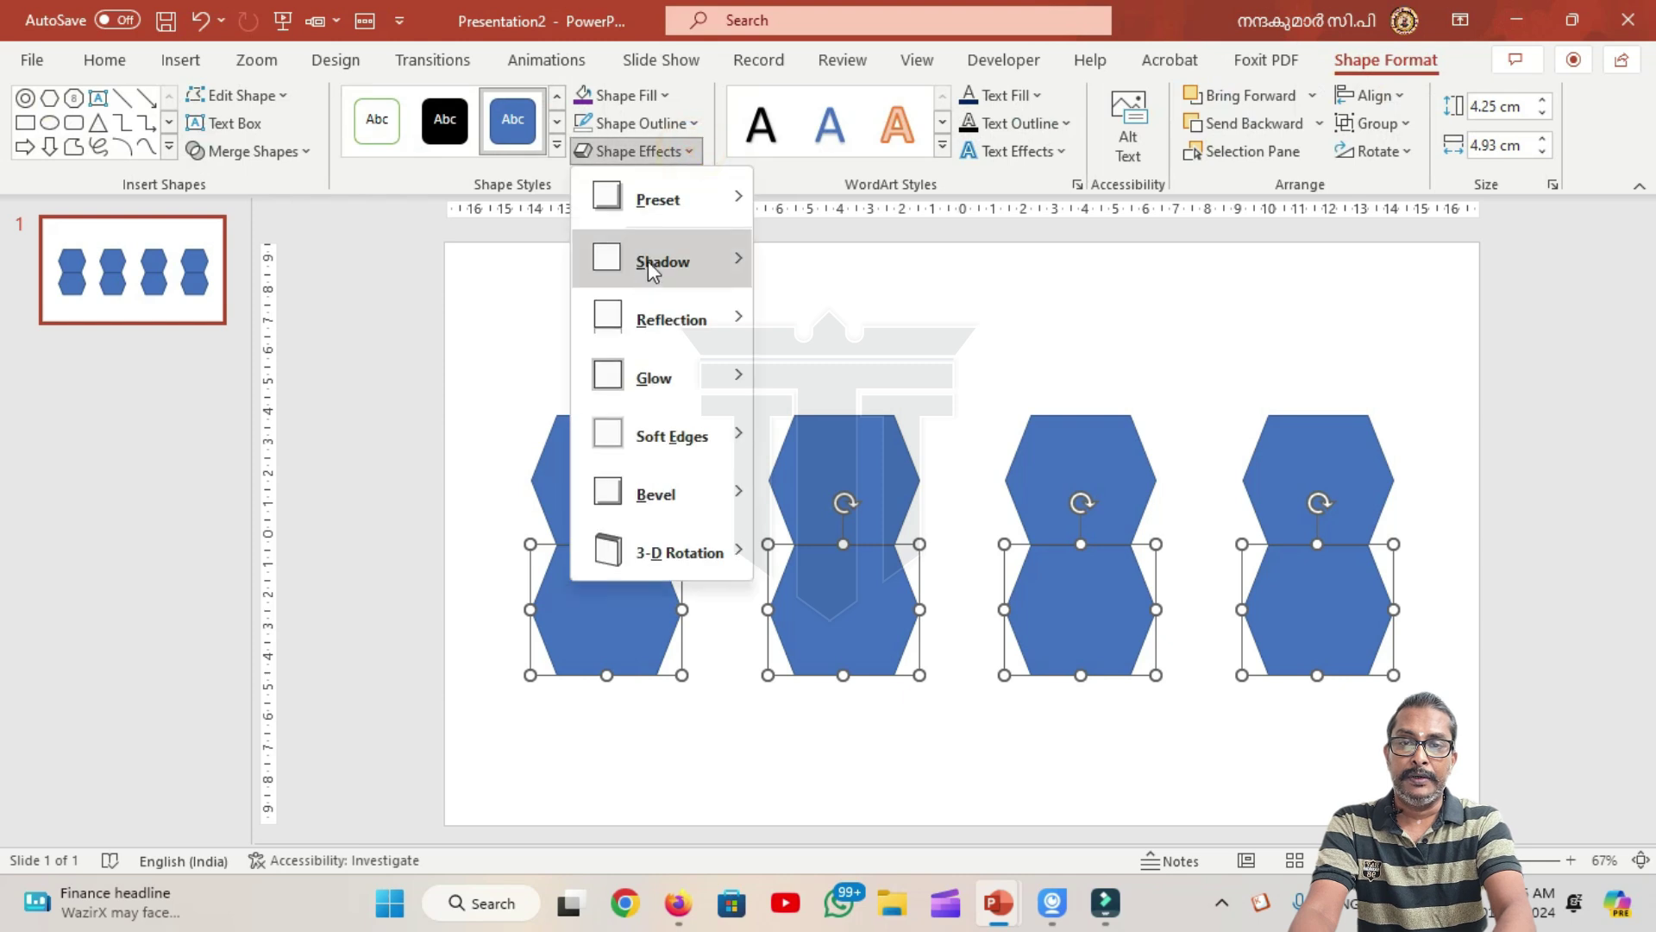
{"action": "left_click", "coordinate": [858, 605]}
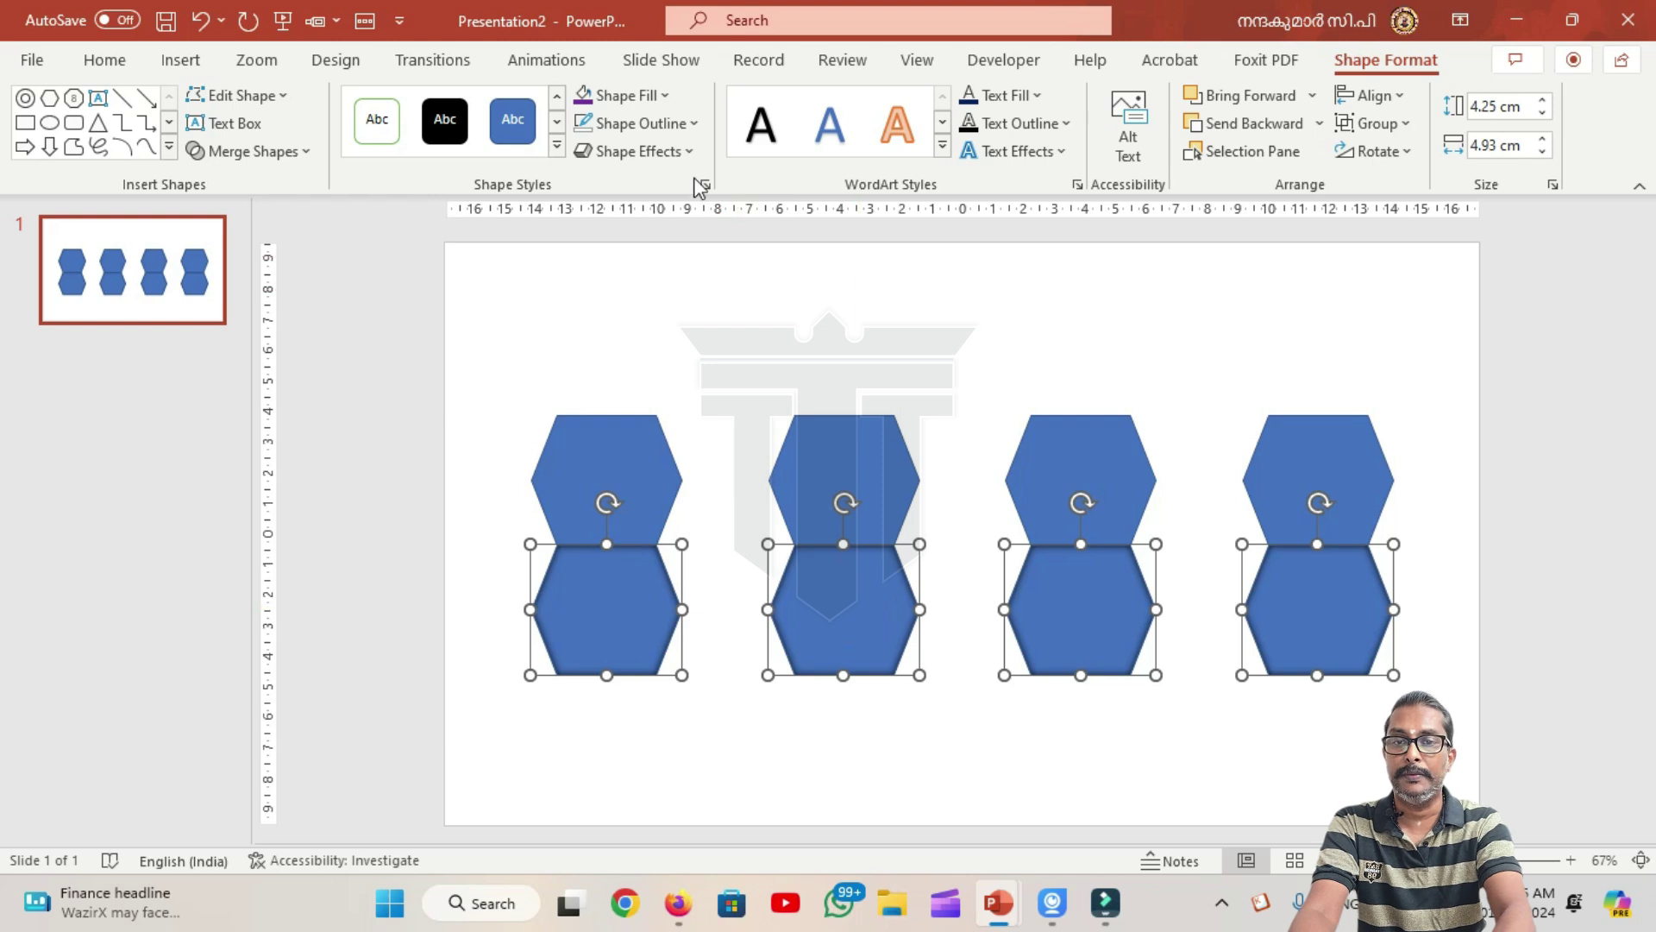
{"action": "left_click", "coordinate": [701, 357]}
{"action": "left_click", "coordinate": [602, 631]}
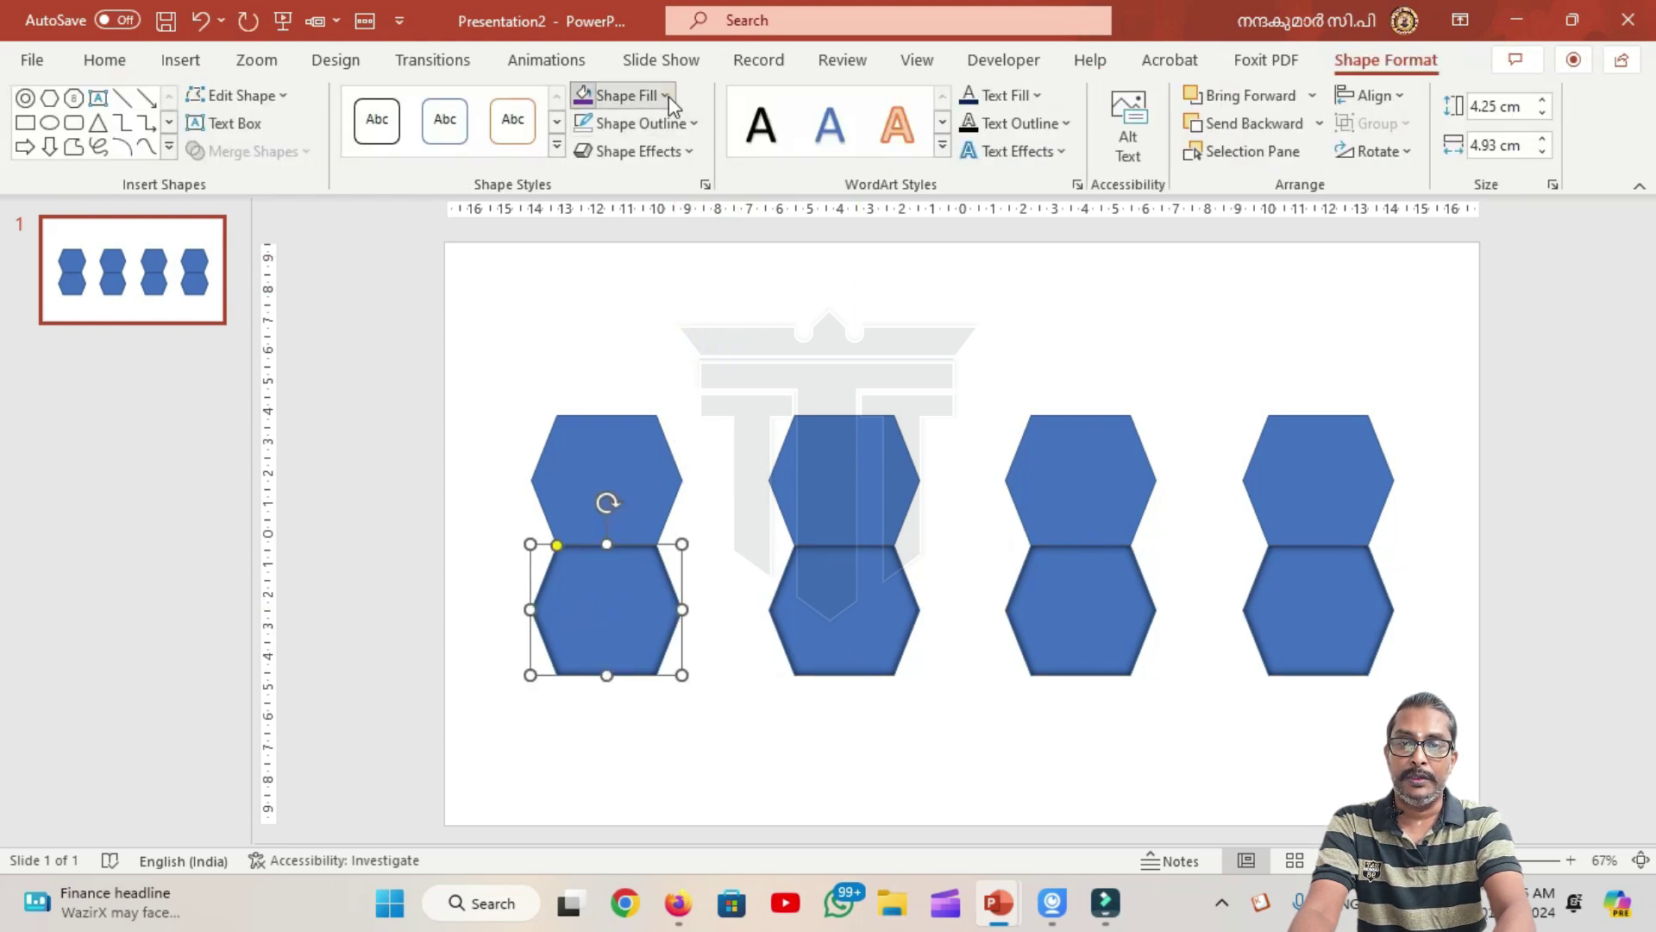
Step: Apply standard Red, Yellow and Light Blue fills to the three leftmost lower hexagons
{"action": "left_click", "coordinate": [669, 97]}
{"action": "left_click", "coordinate": [603, 322]}
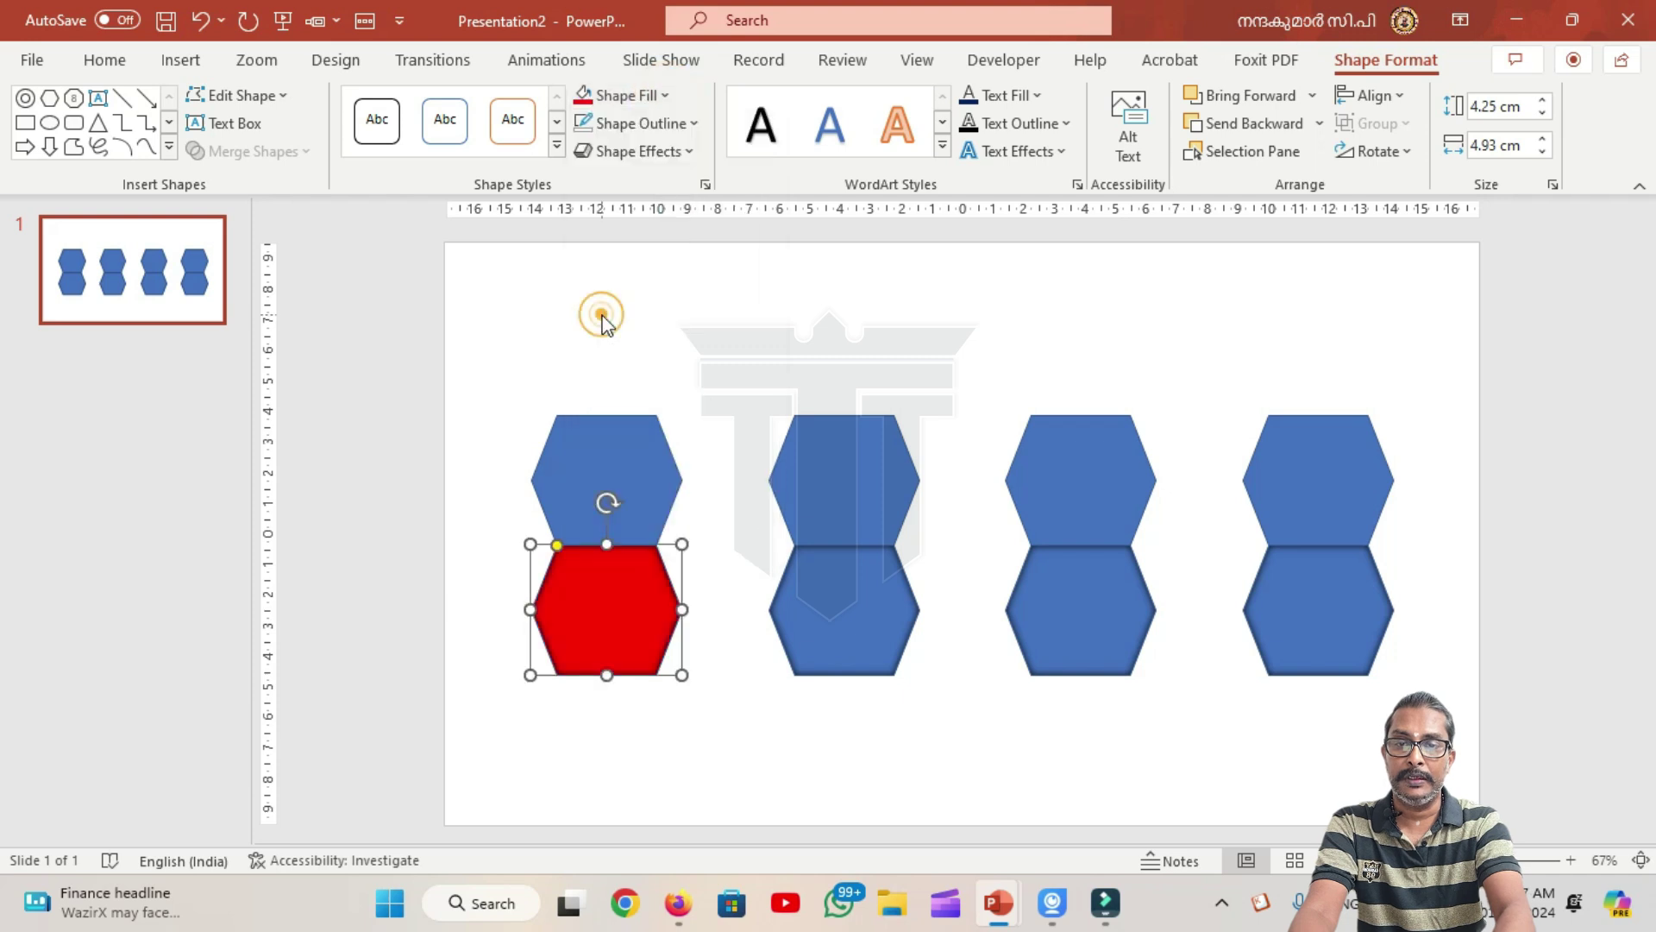
{"action": "left_click", "coordinate": [830, 584]}
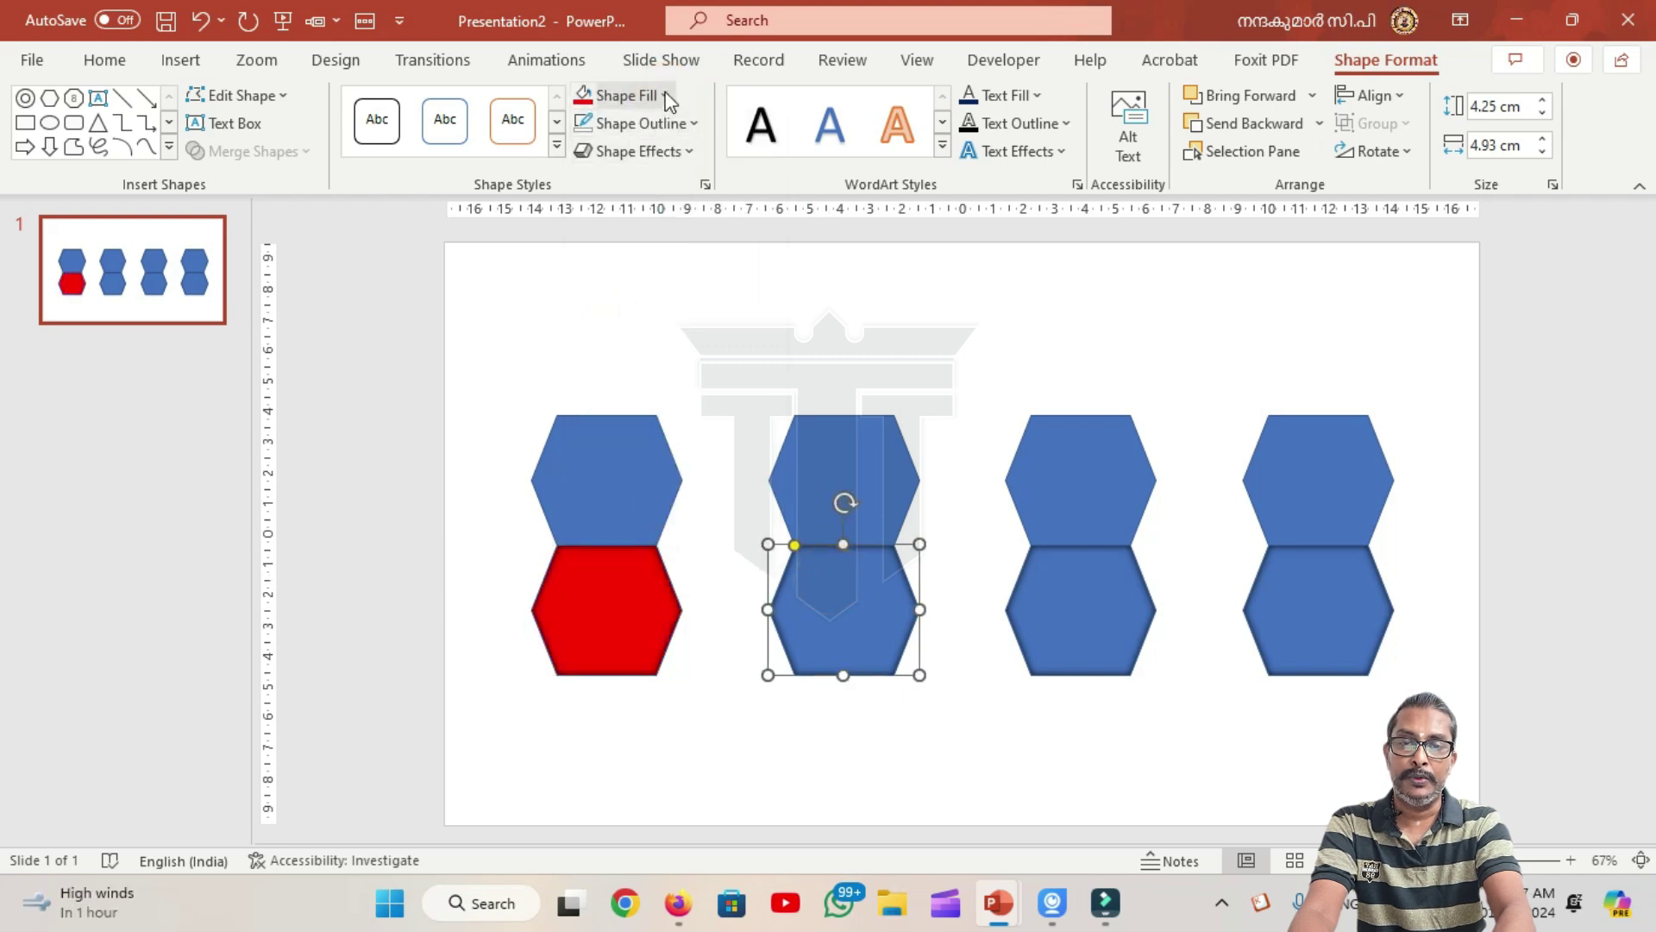
{"action": "left_click", "coordinate": [620, 94]}
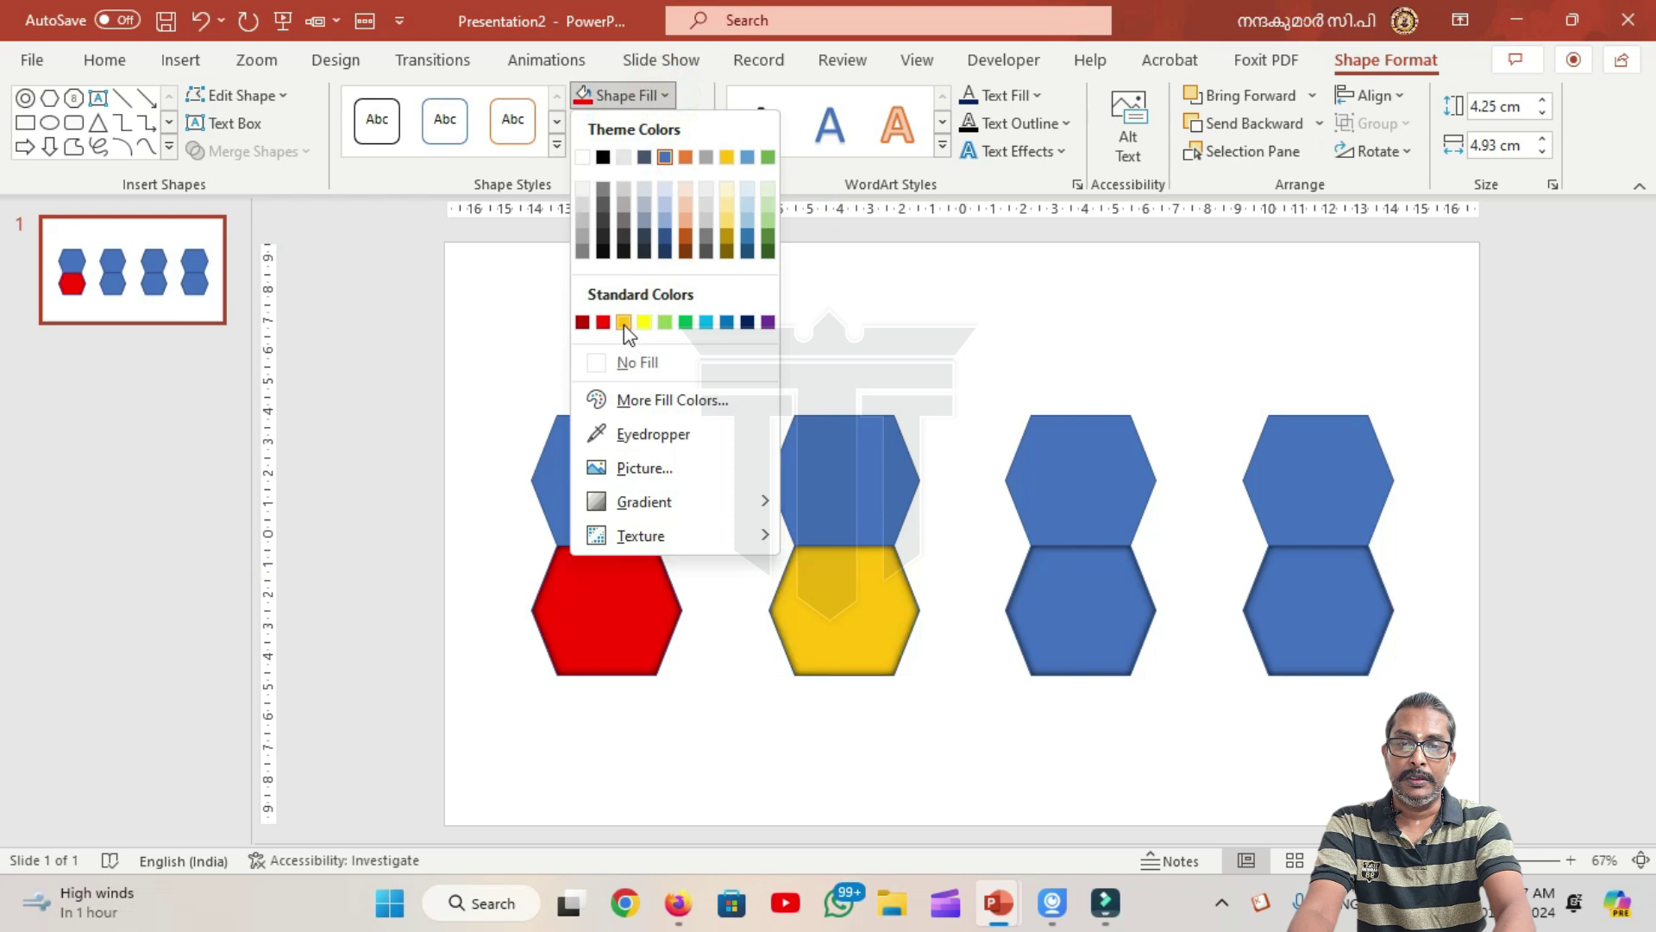
{"action": "left_click", "coordinate": [624, 322]}
{"action": "left_click", "coordinate": [1076, 608]}
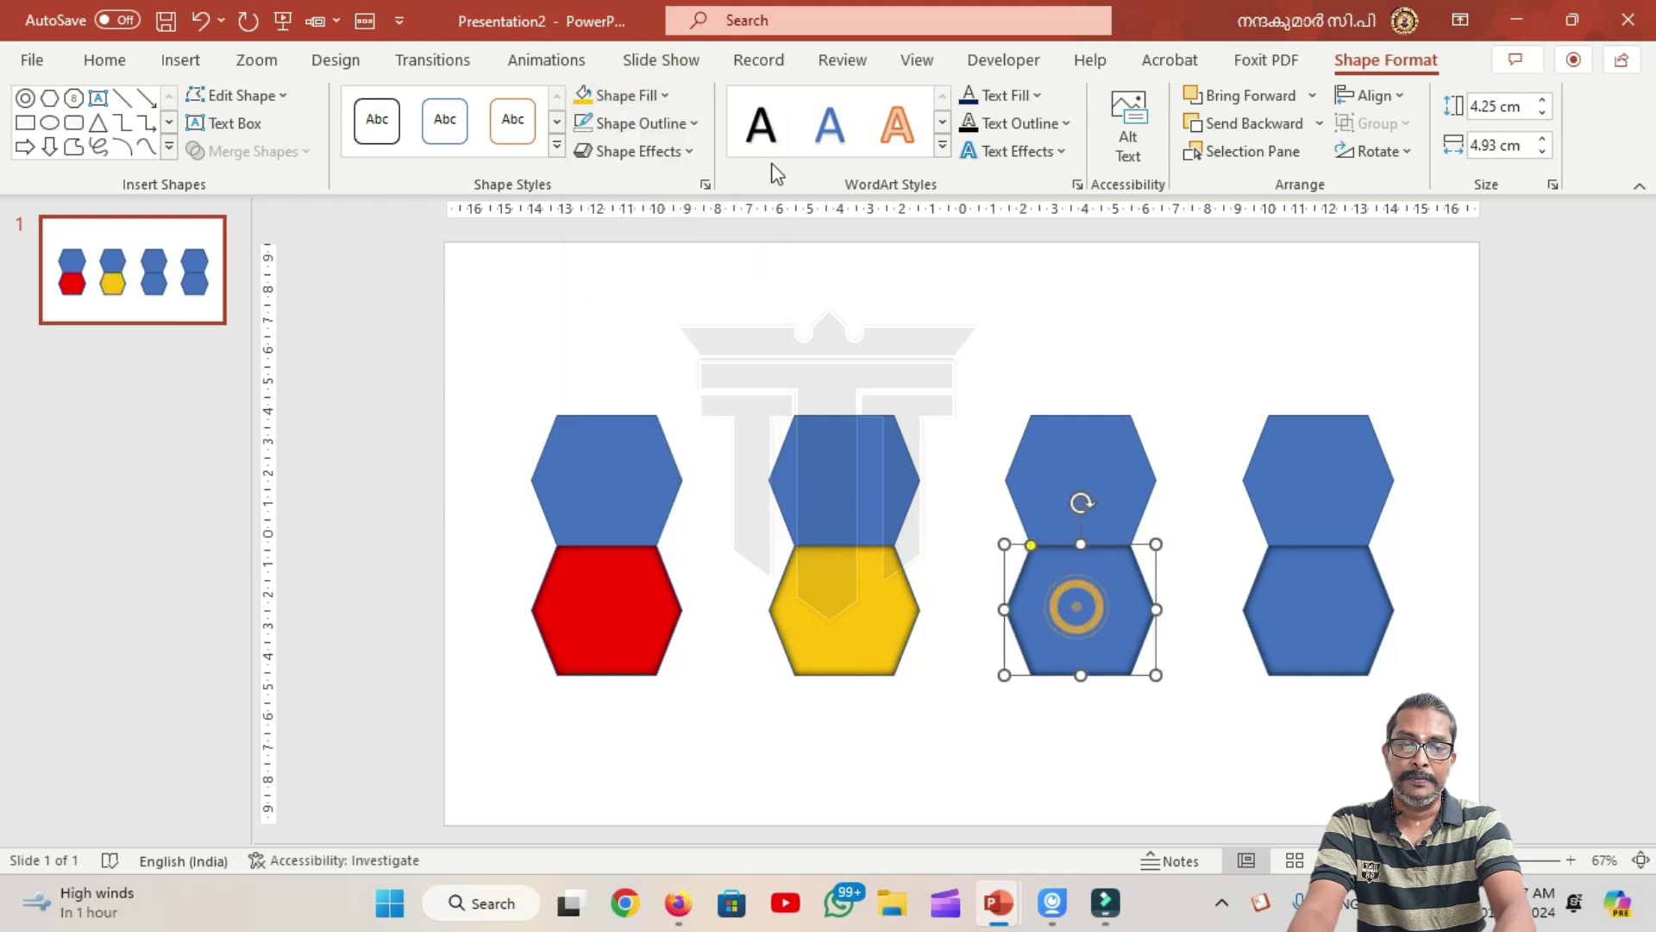
{"action": "left_click", "coordinate": [664, 95]}
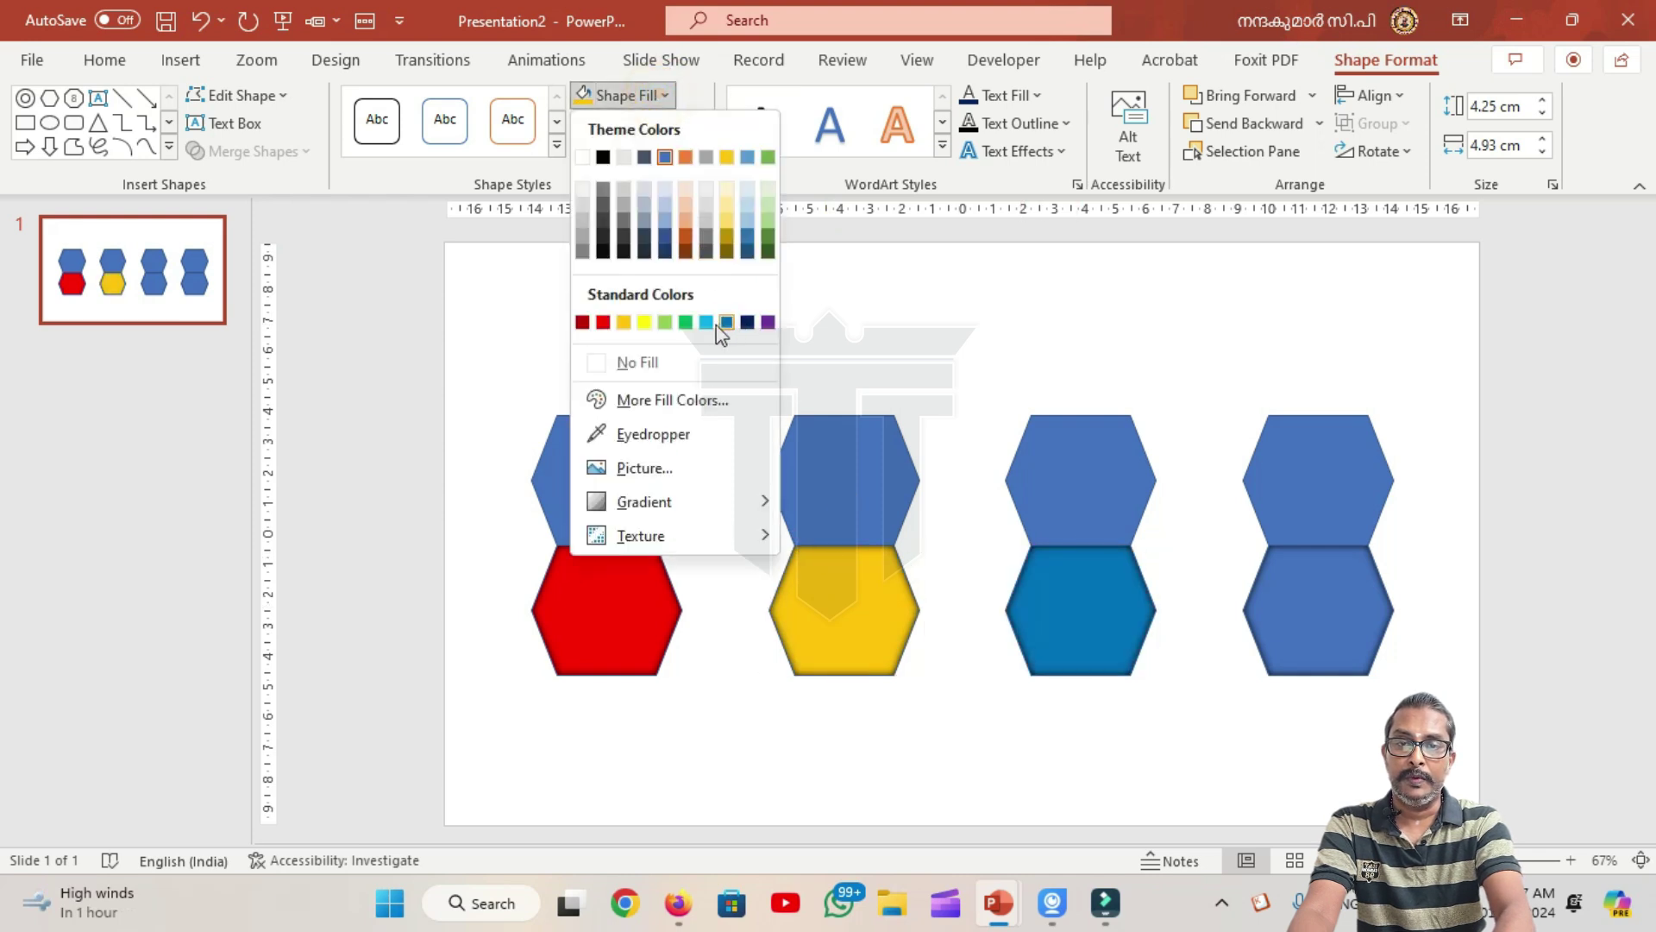
{"action": "left_click", "coordinate": [705, 322]}
{"action": "left_click", "coordinate": [1302, 656]}
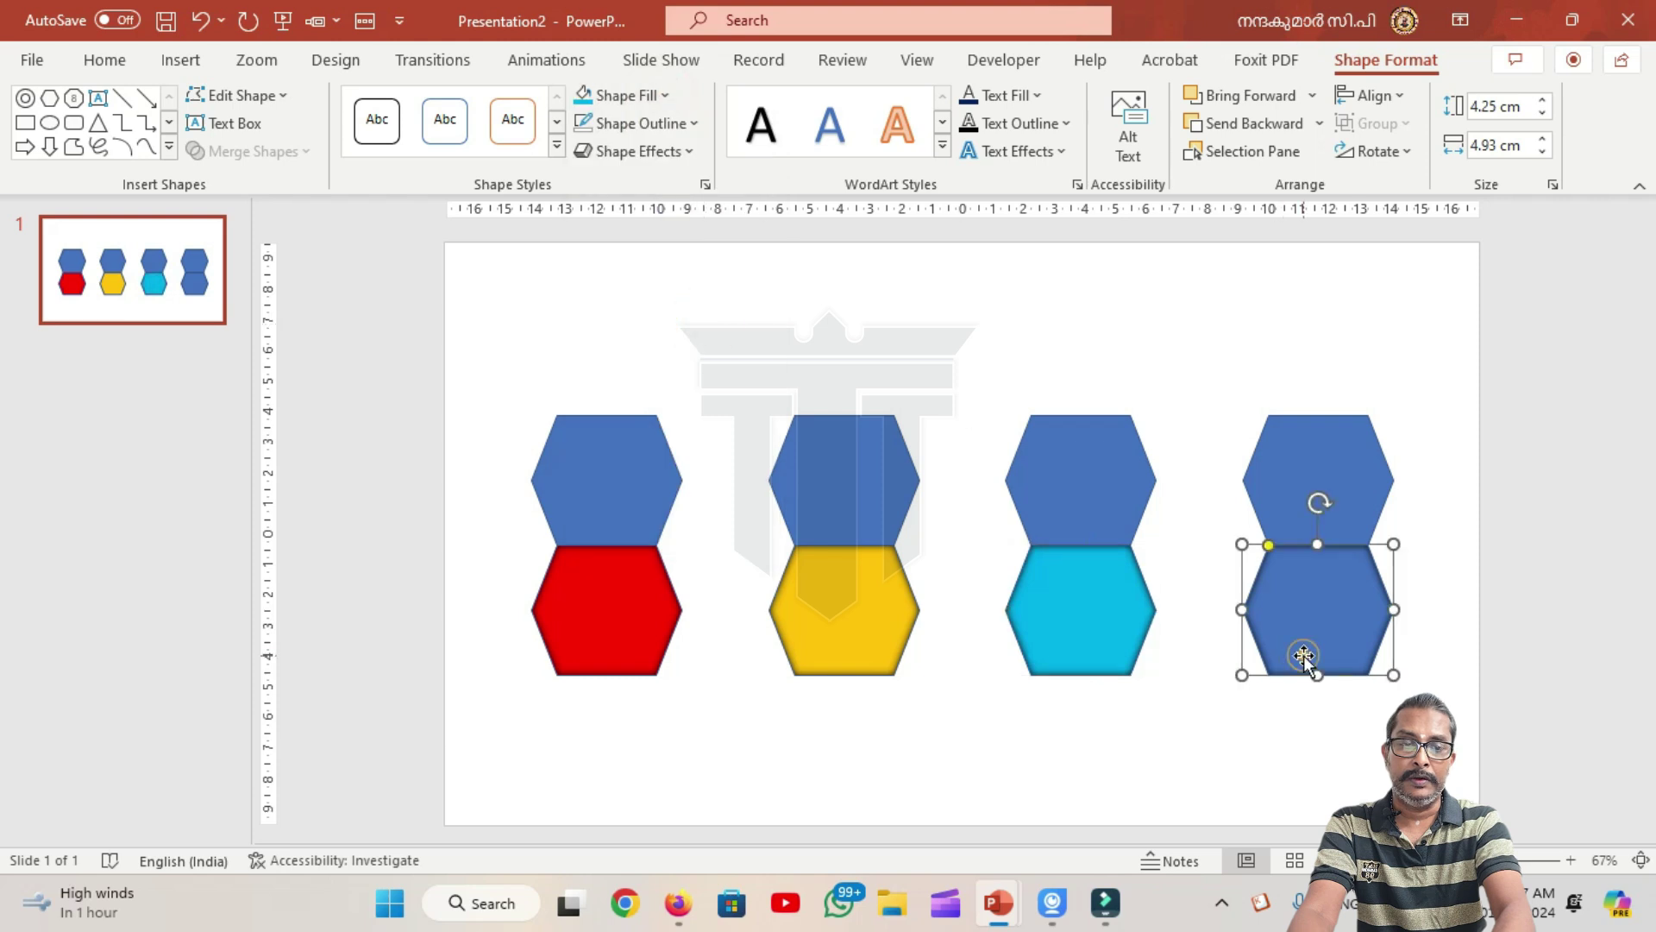
{"action": "left_click", "coordinate": [666, 97]}
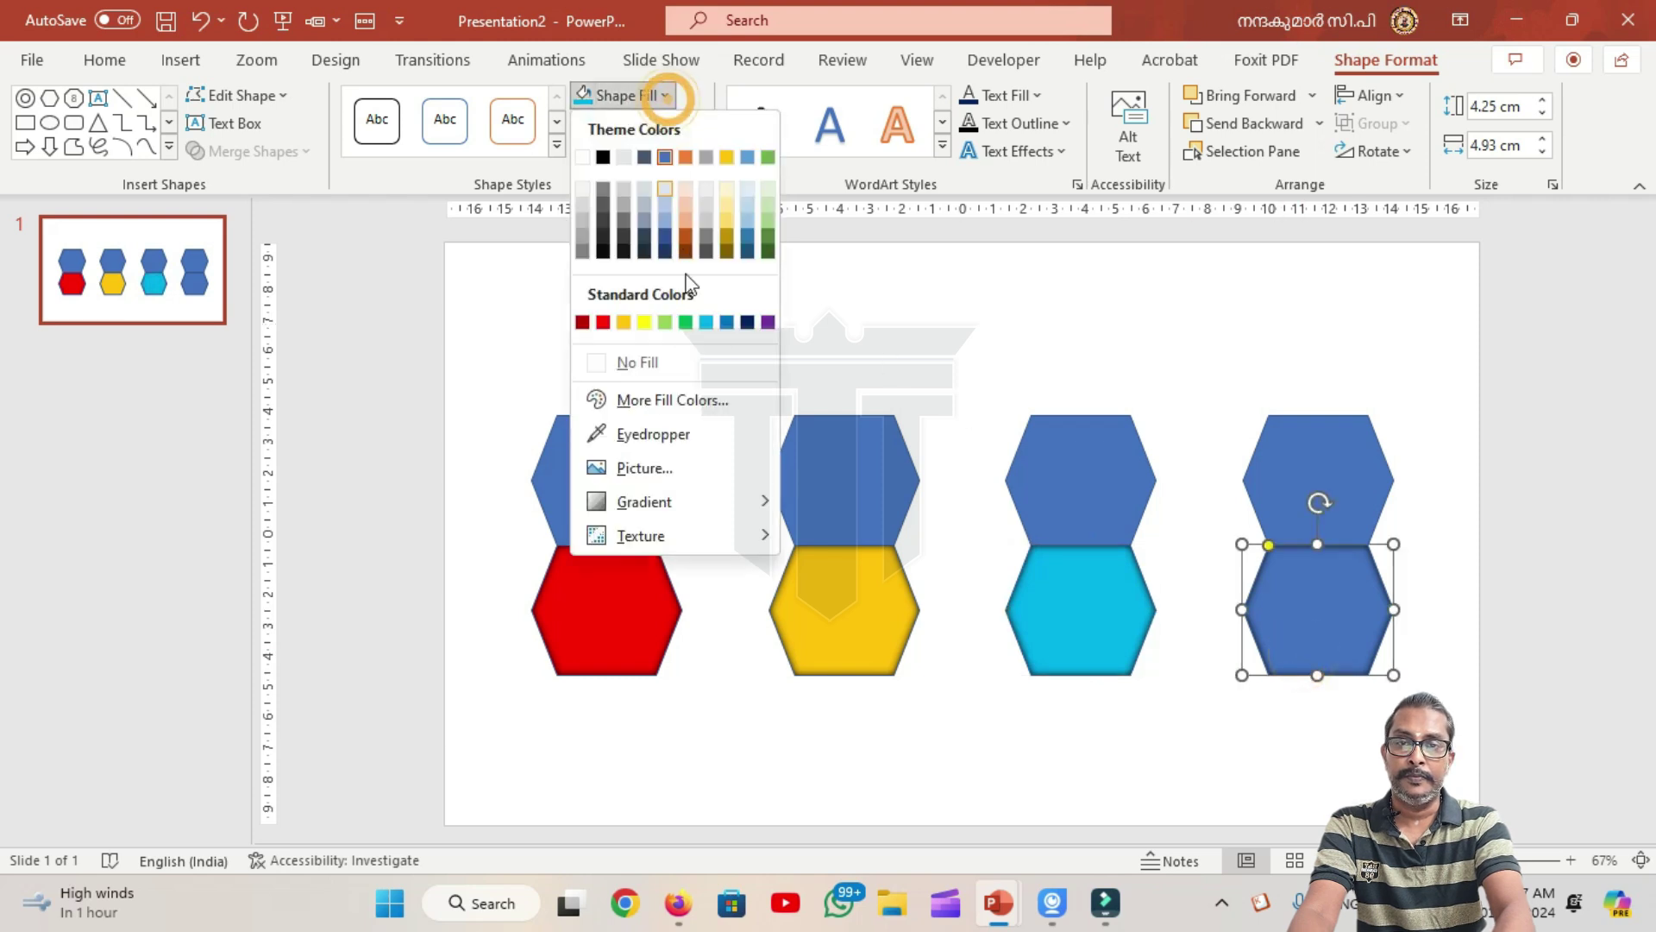
Step: Fill the fourth lower hexagon Purple, then select all four top hexagons
{"action": "left_click", "coordinate": [768, 323]}
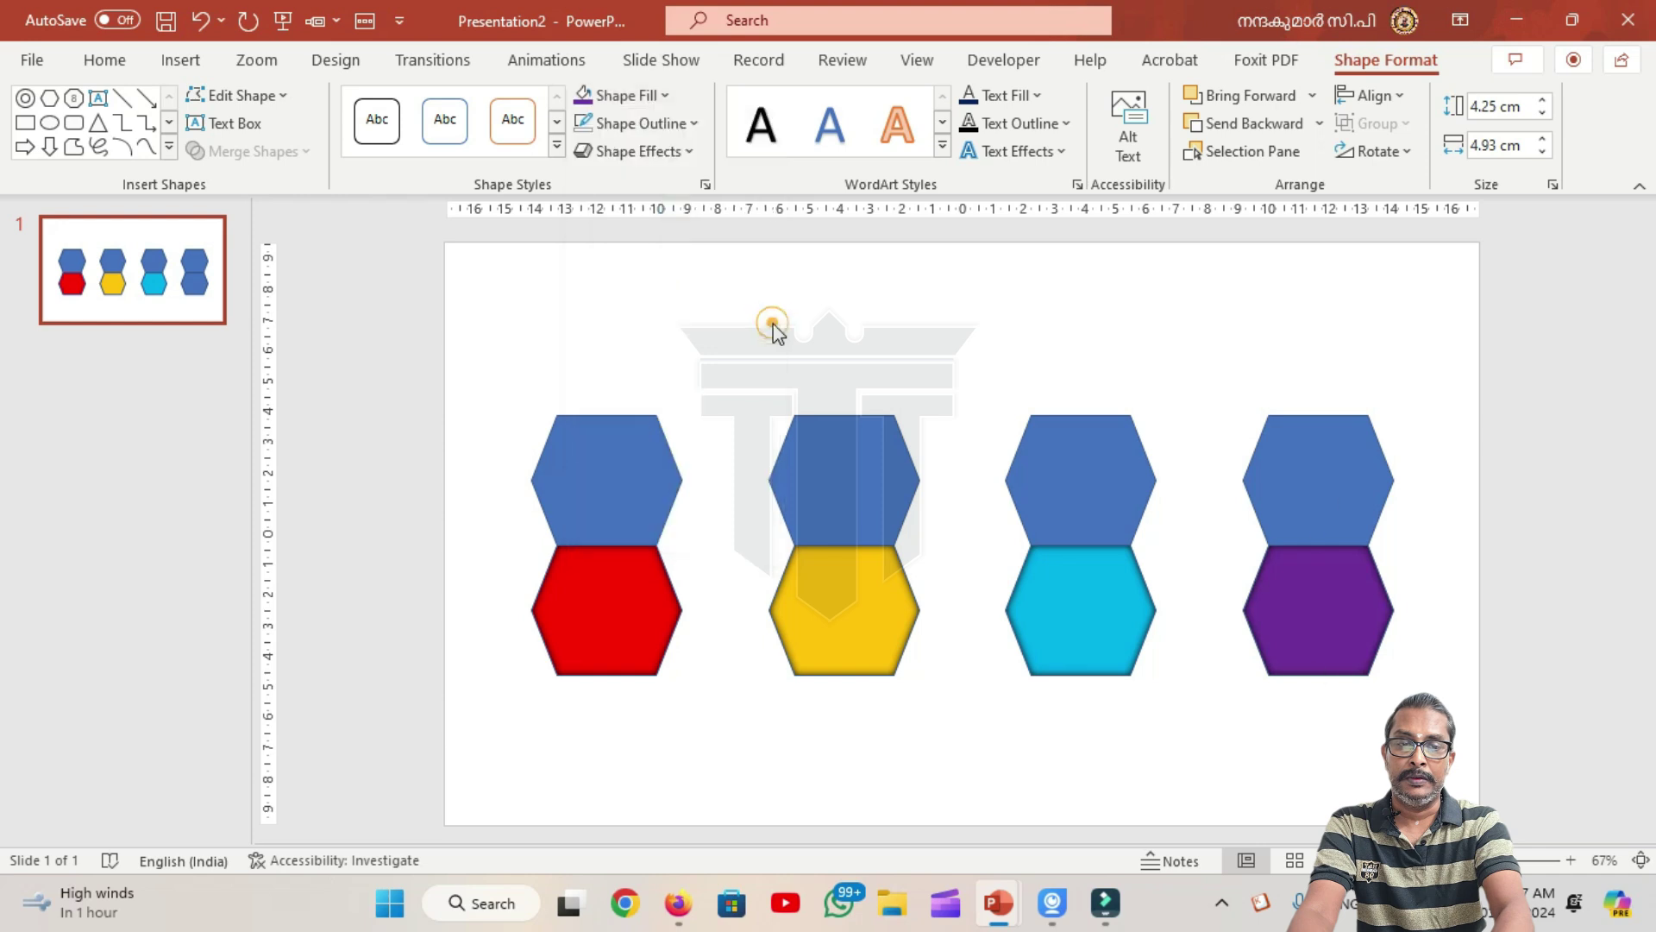
{"action": "left_click", "coordinate": [939, 344]}
{"action": "left_click", "coordinate": [652, 457]}
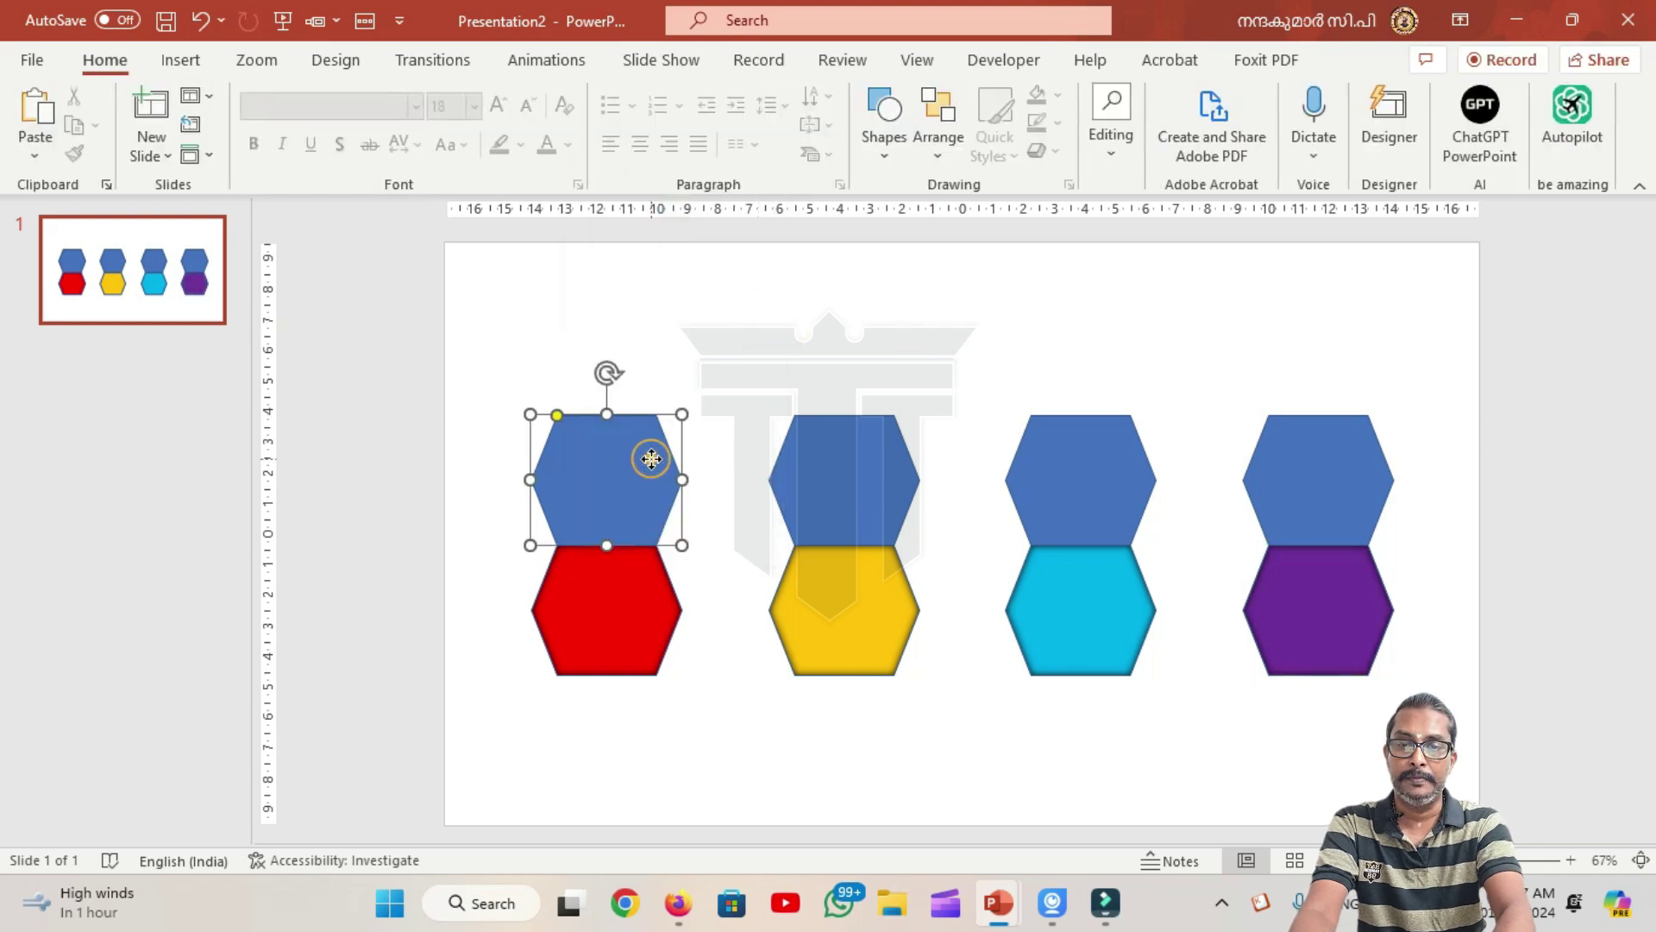
{"action": "left_click", "coordinate": [857, 491], "text": "shift"}
{"action": "left_click", "coordinate": [1080, 482], "text": "shift"}
{"action": "left_click", "coordinate": [1299, 484], "text": "shift"}
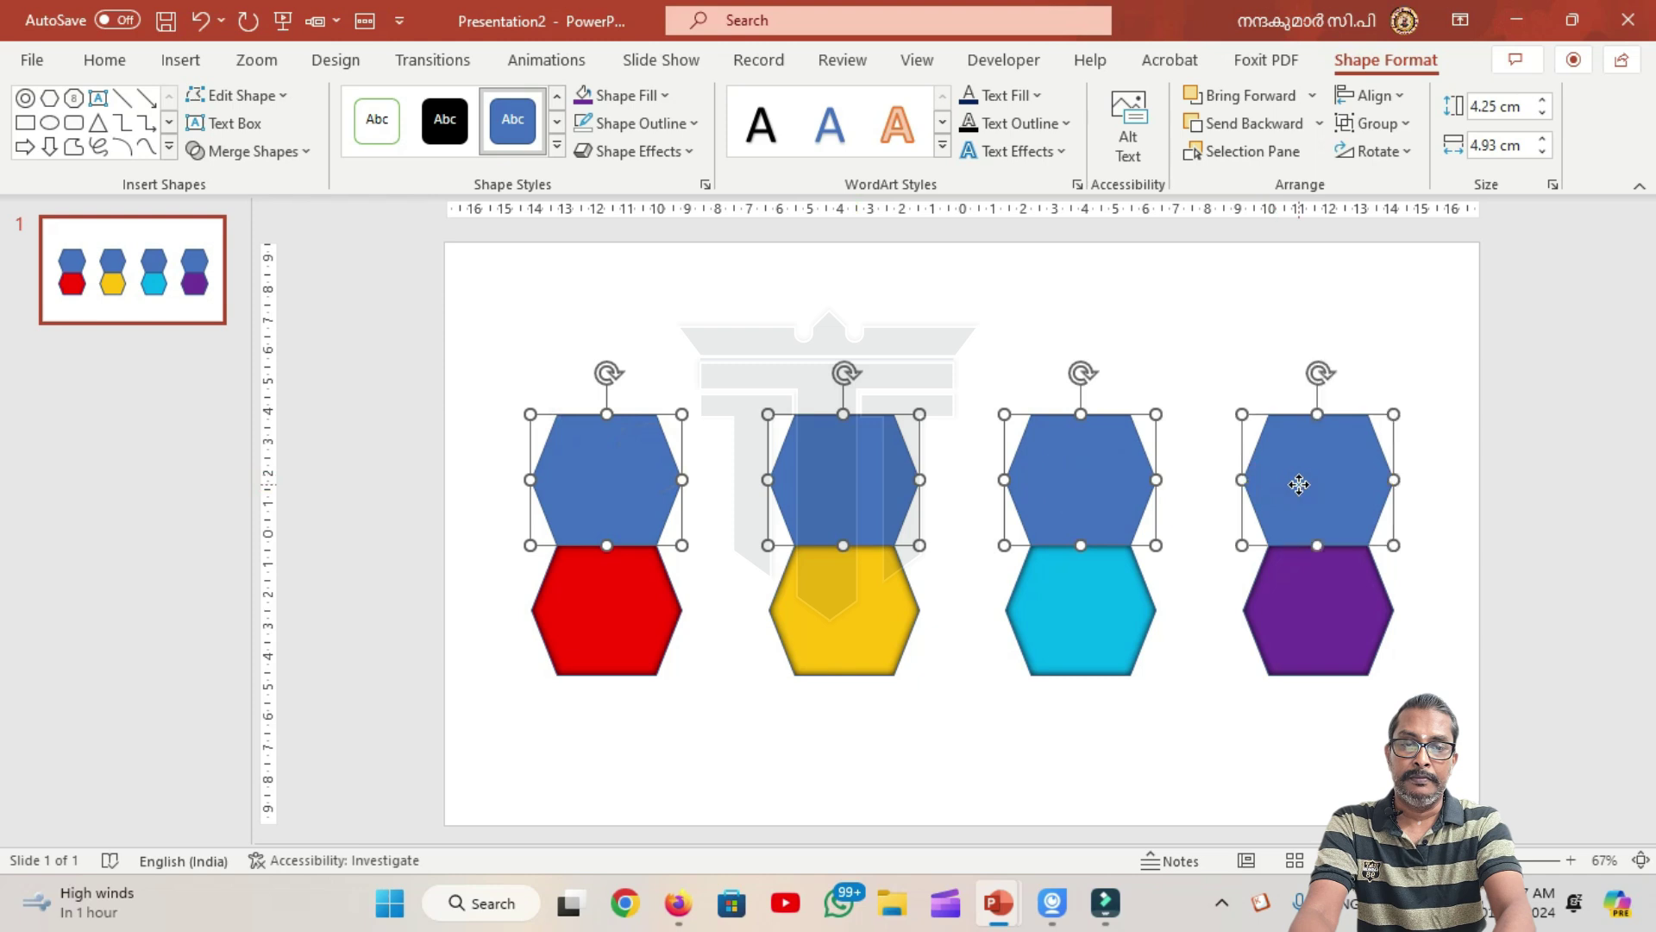
Step: Give the four top hexagons a light grey fill and a white outline
{"action": "left_click", "coordinate": [665, 95]}
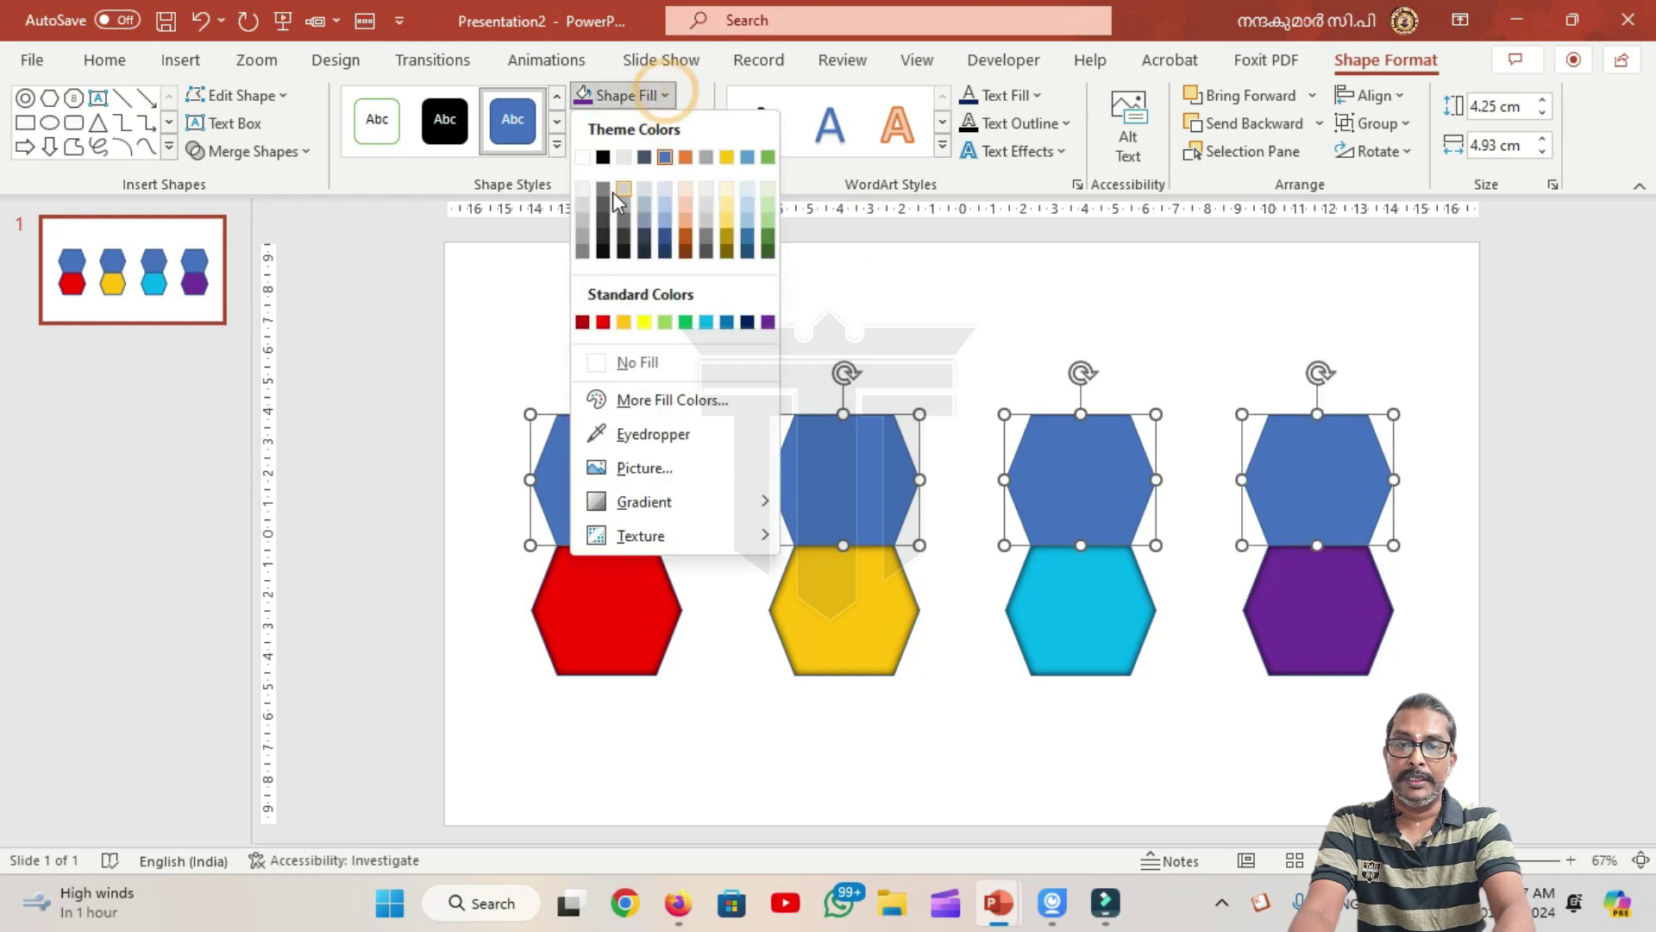
{"action": "left_click", "coordinate": [582, 238]}
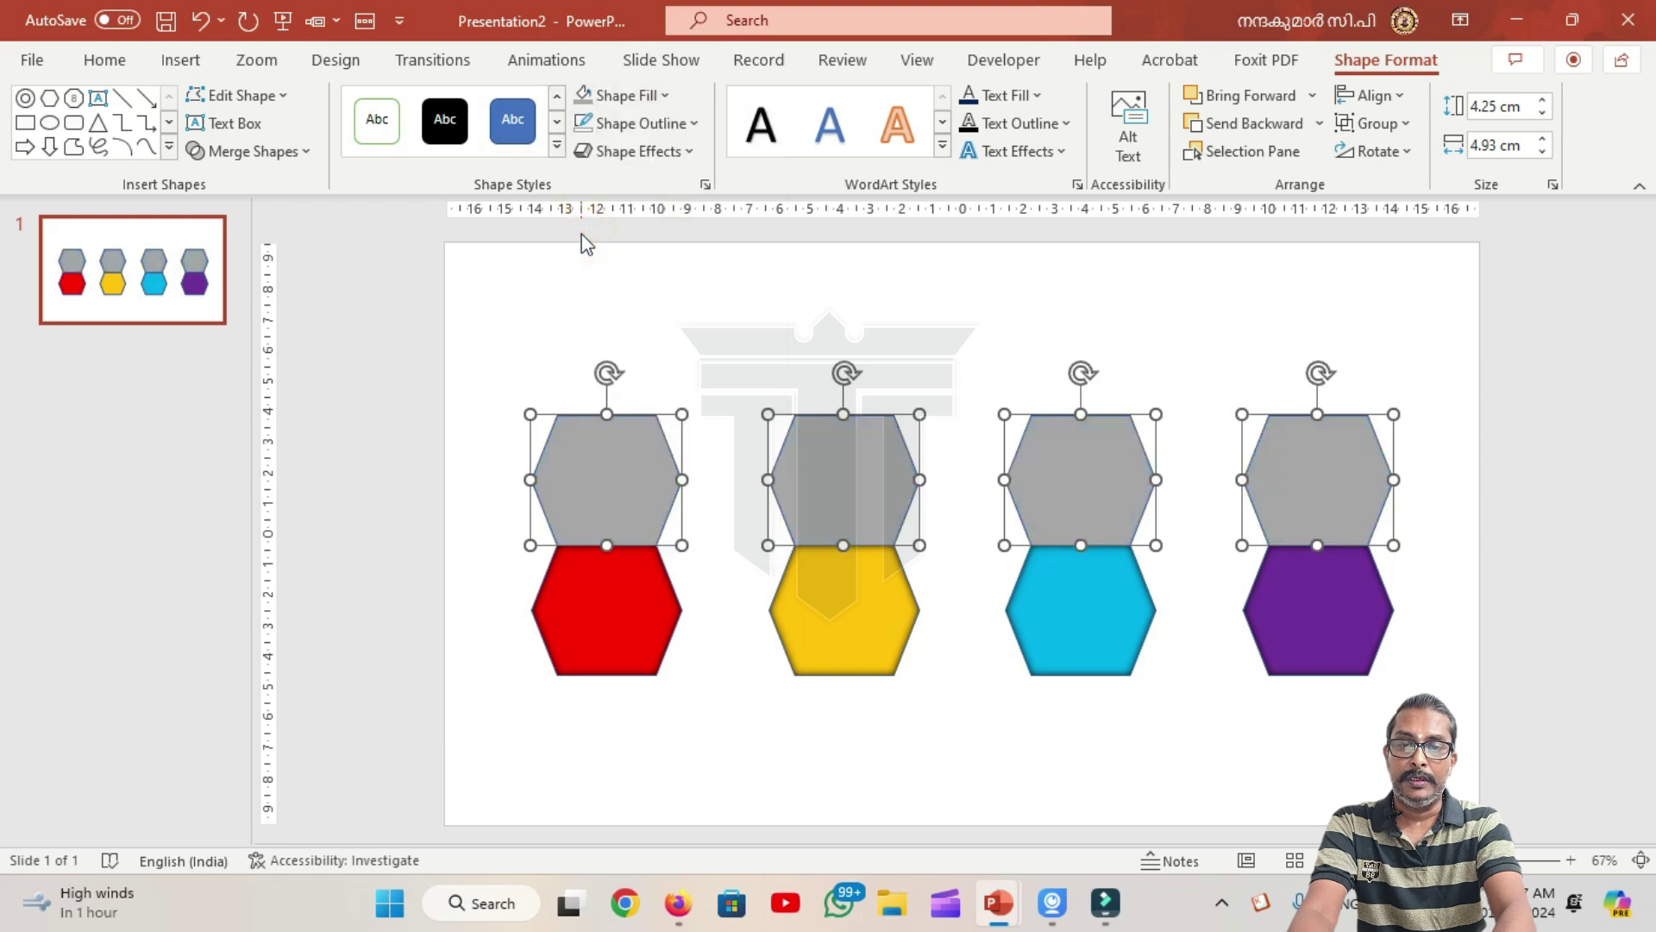
{"action": "left_click", "coordinate": [665, 99]}
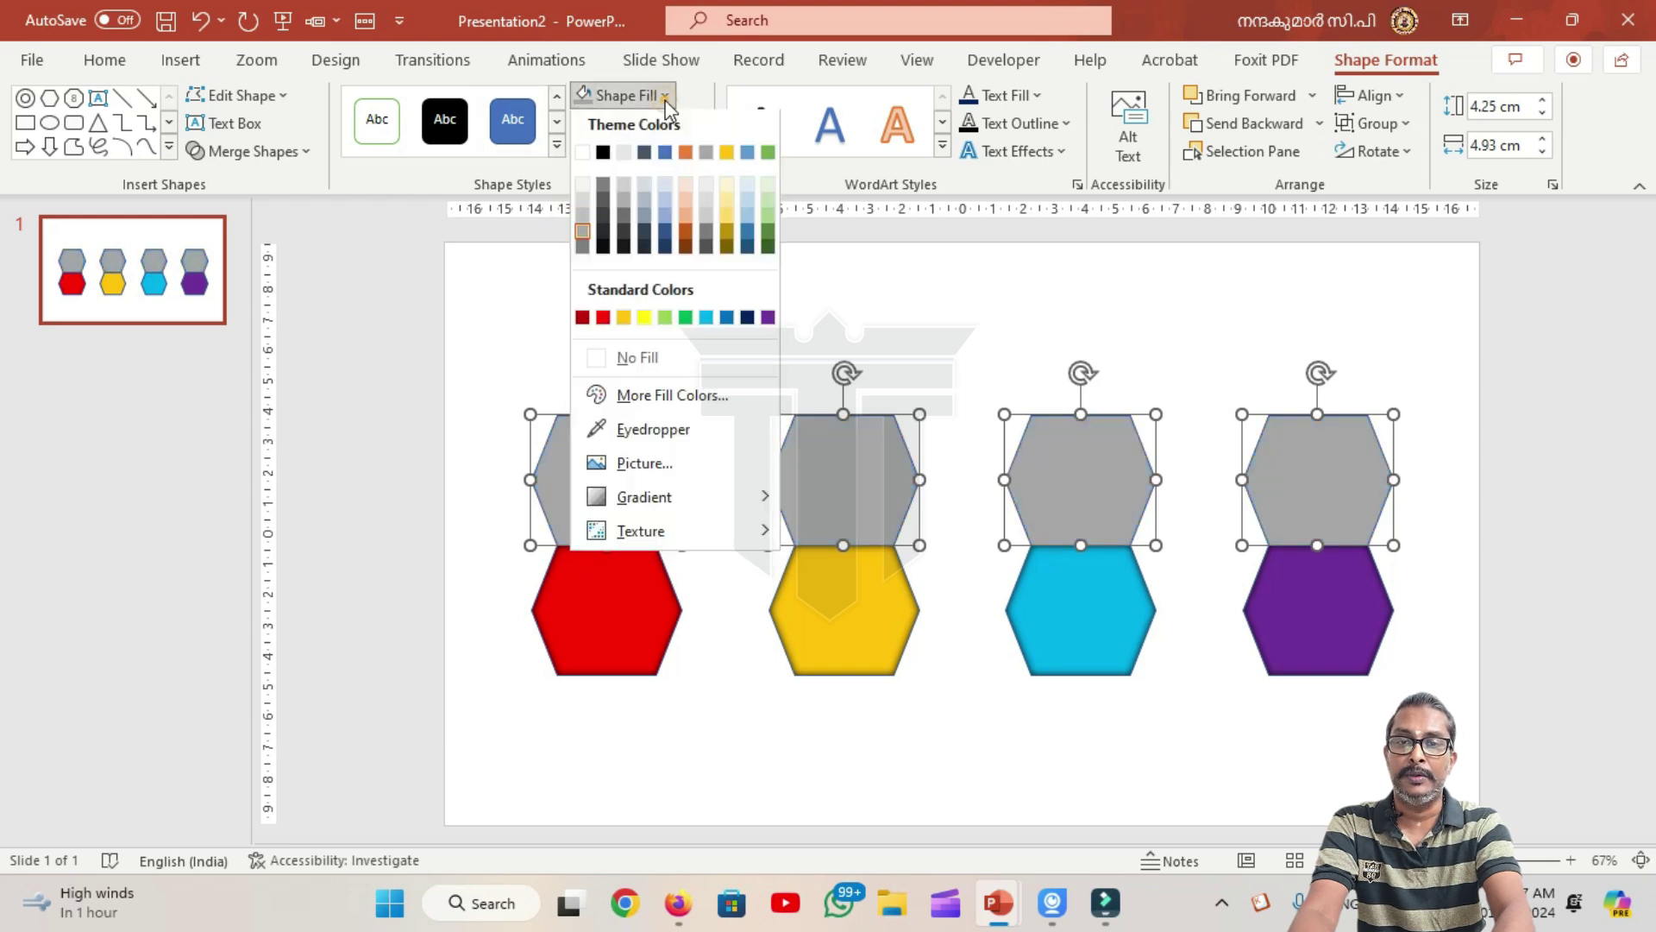
{"action": "left_click", "coordinate": [582, 207]}
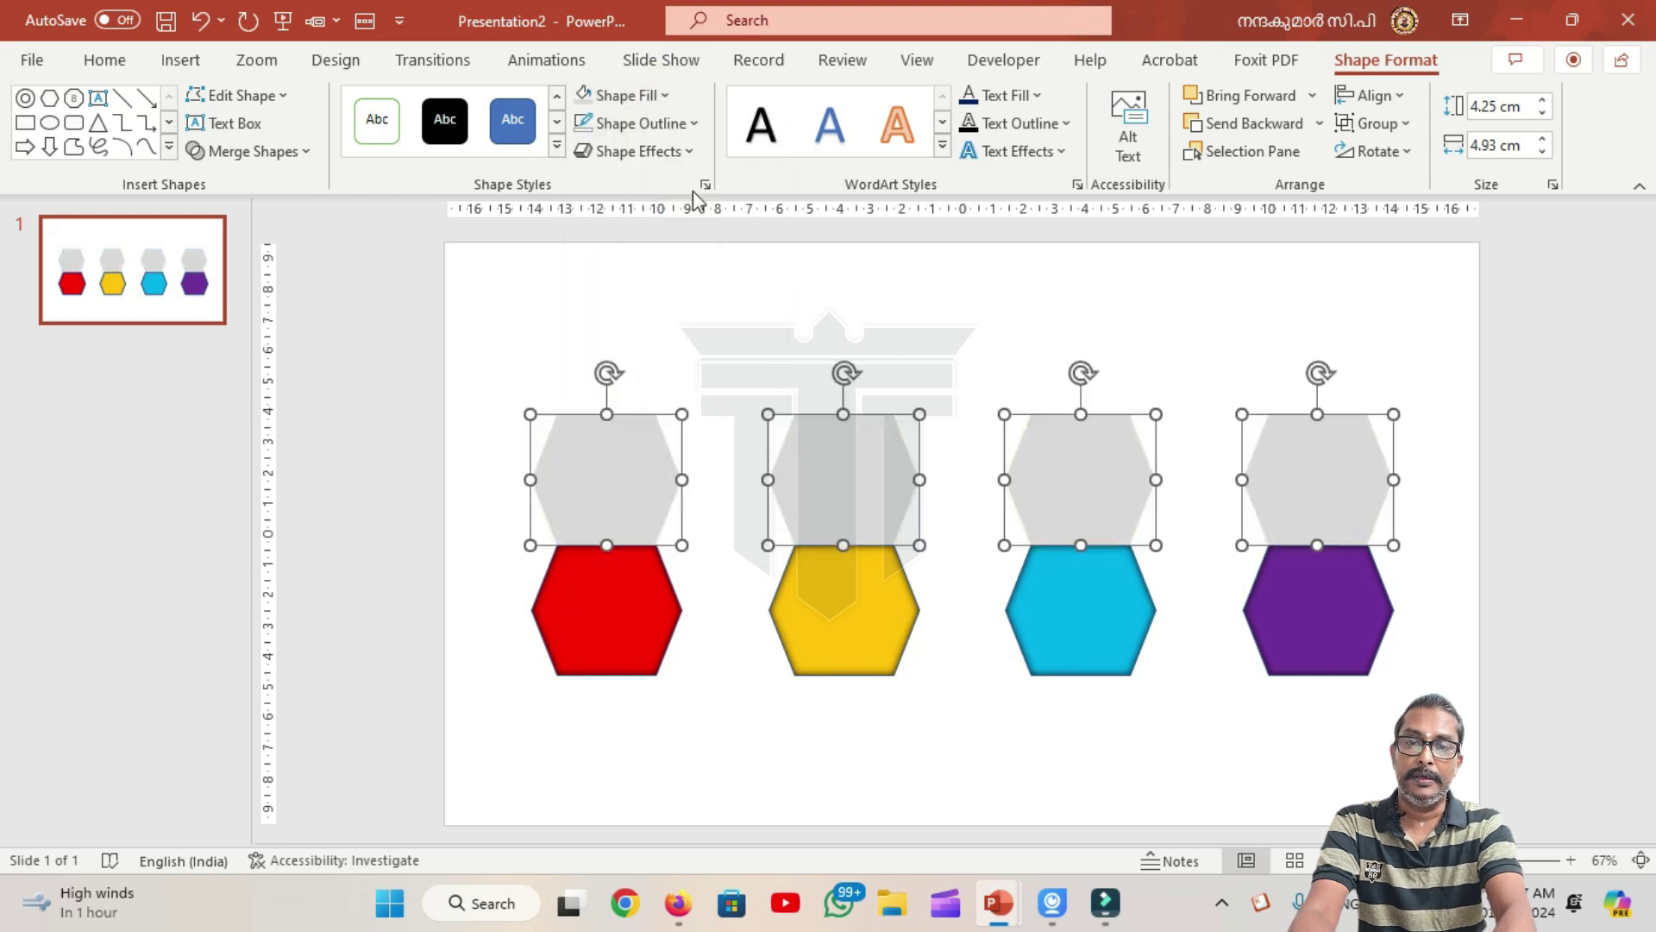
{"action": "left_click", "coordinate": [682, 125]}
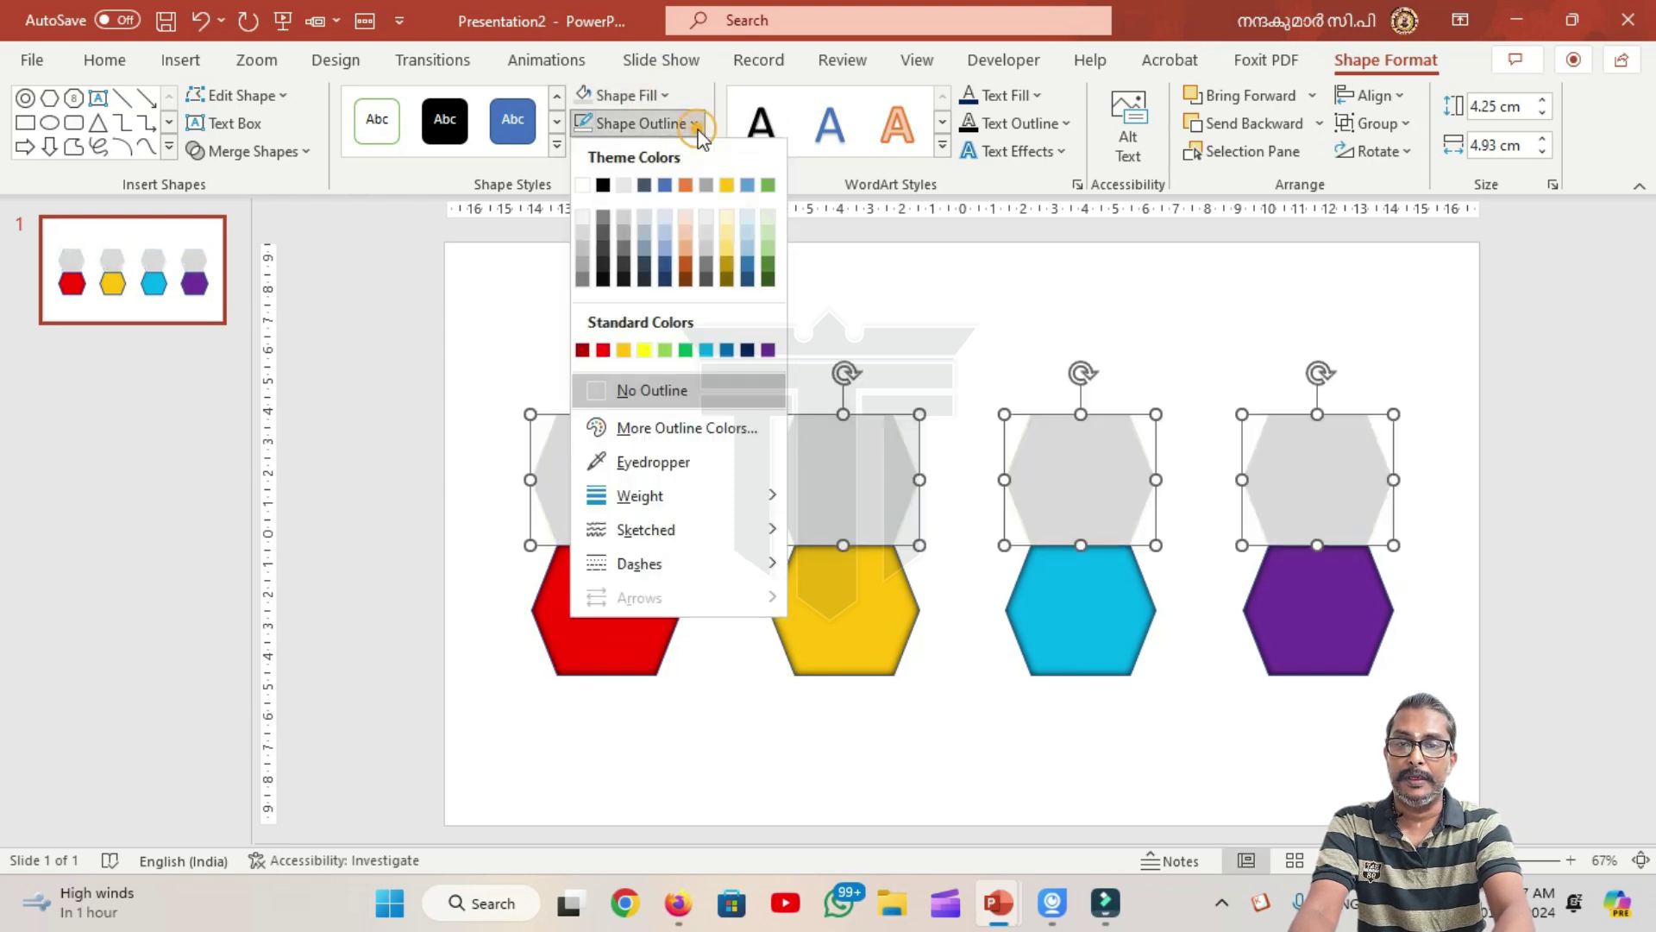
{"action": "left_click", "coordinate": [582, 185]}
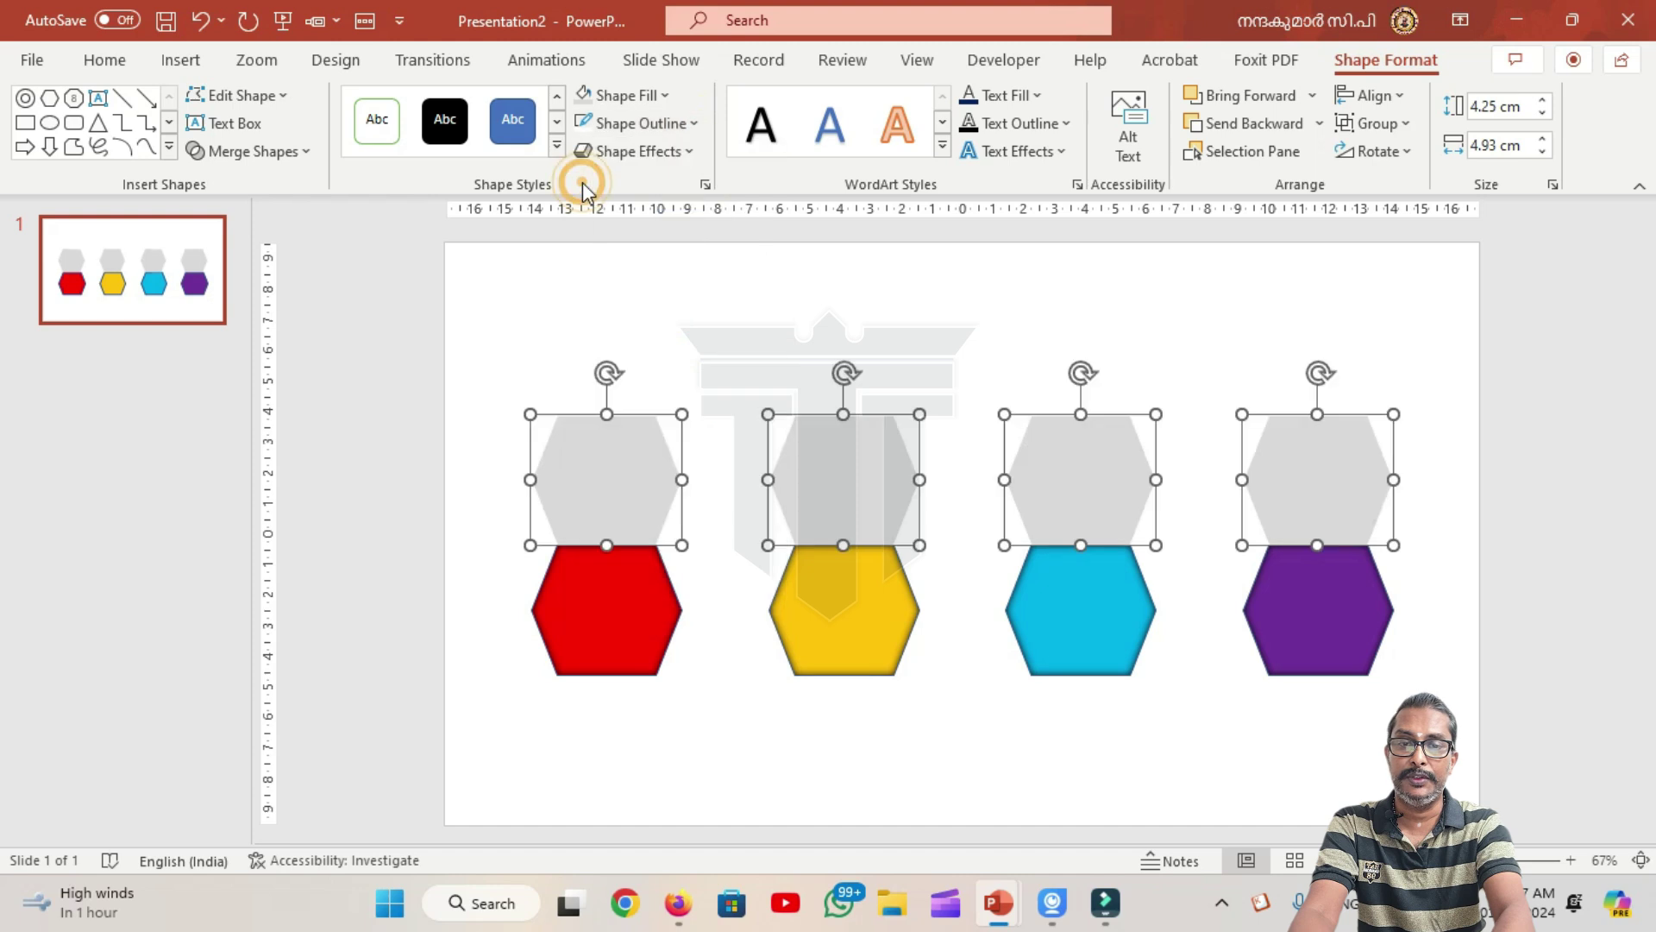
{"action": "left_click", "coordinate": [624, 299]}
Step: Edit the red hexagon's text so it reads STEP 01
{"action": "left_click", "coordinate": [613, 625]}
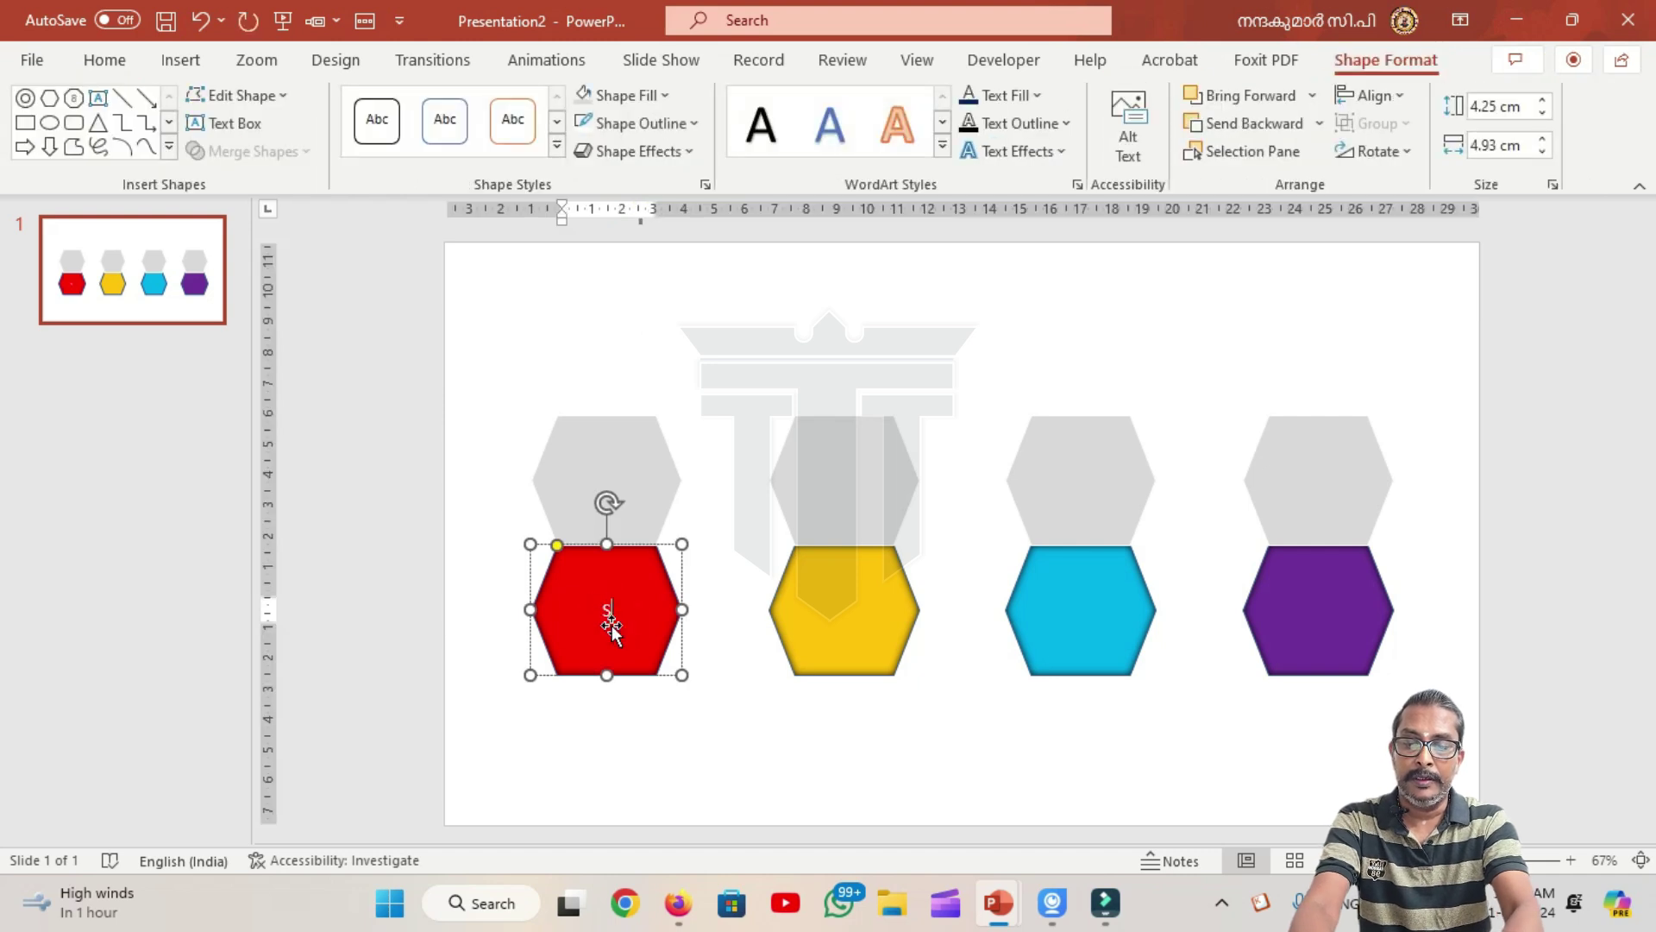
{"action": "left_click", "coordinate": [613, 625]}
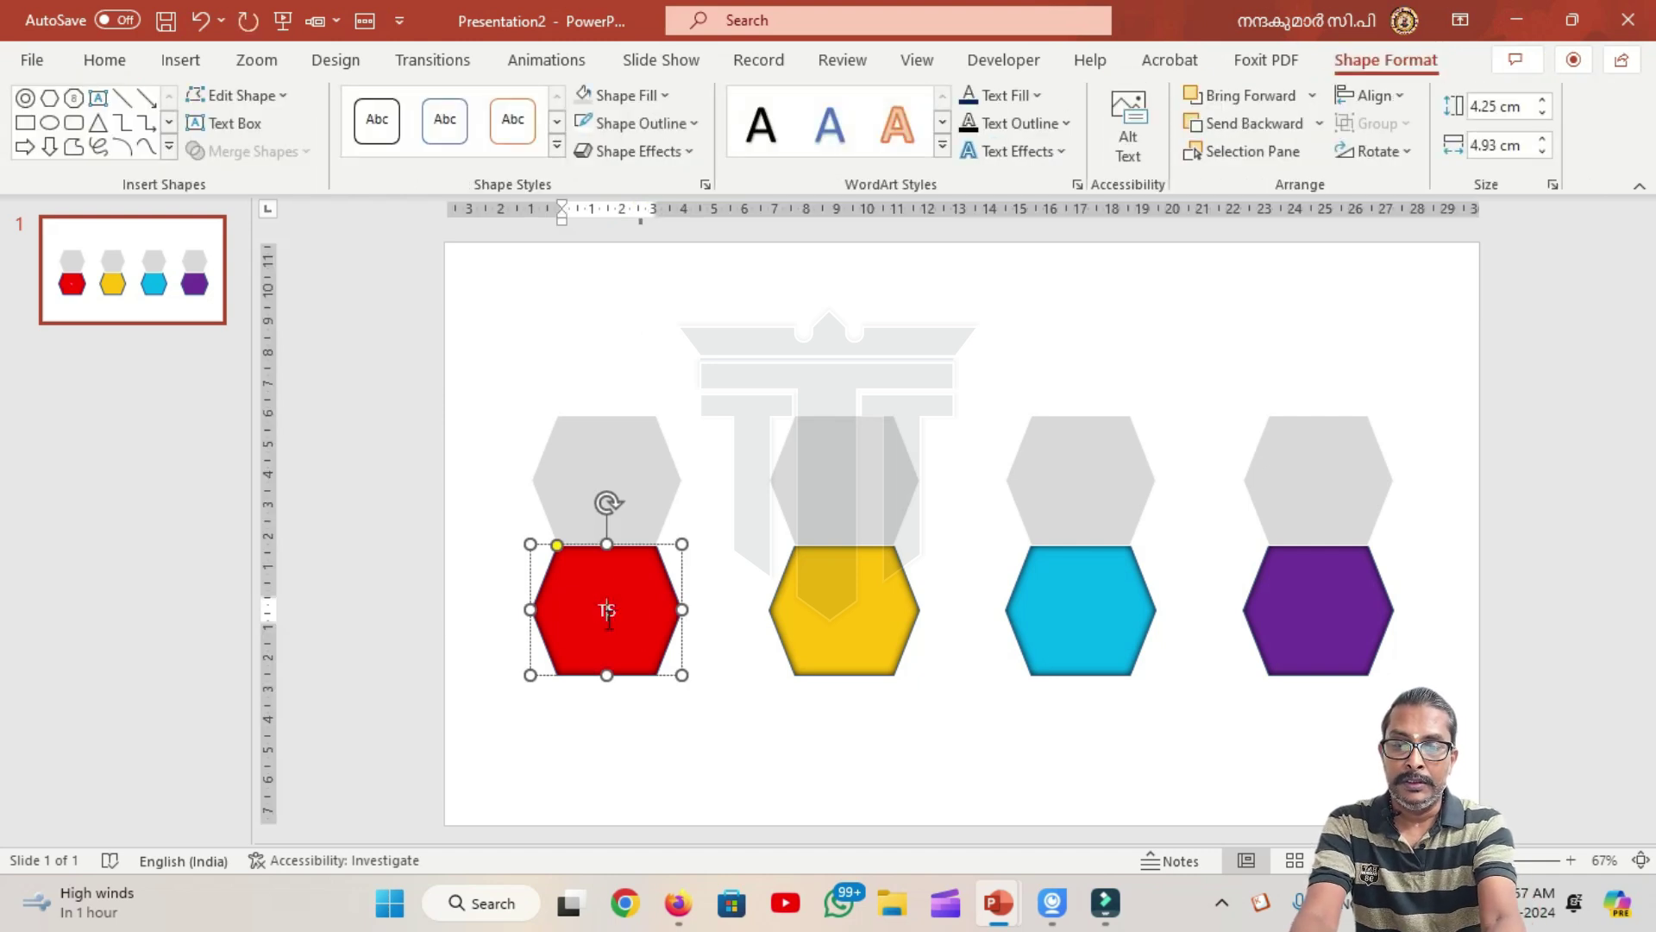
{"action": "key", "text": "Return"}
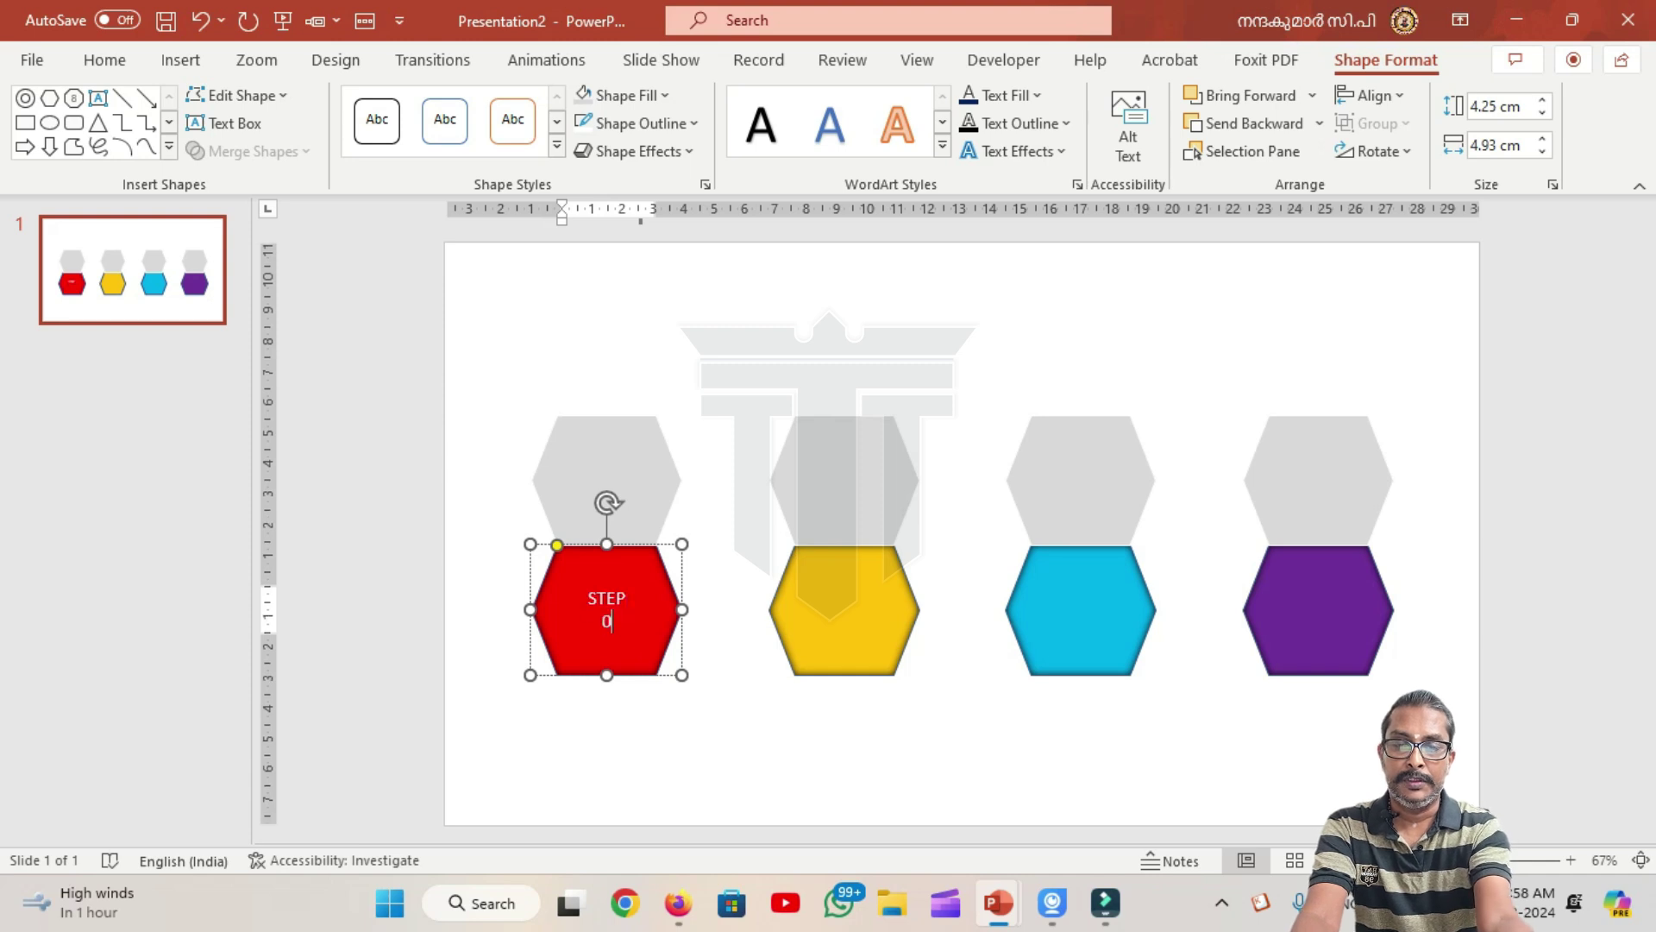
{"action": "type", "text": "1"}
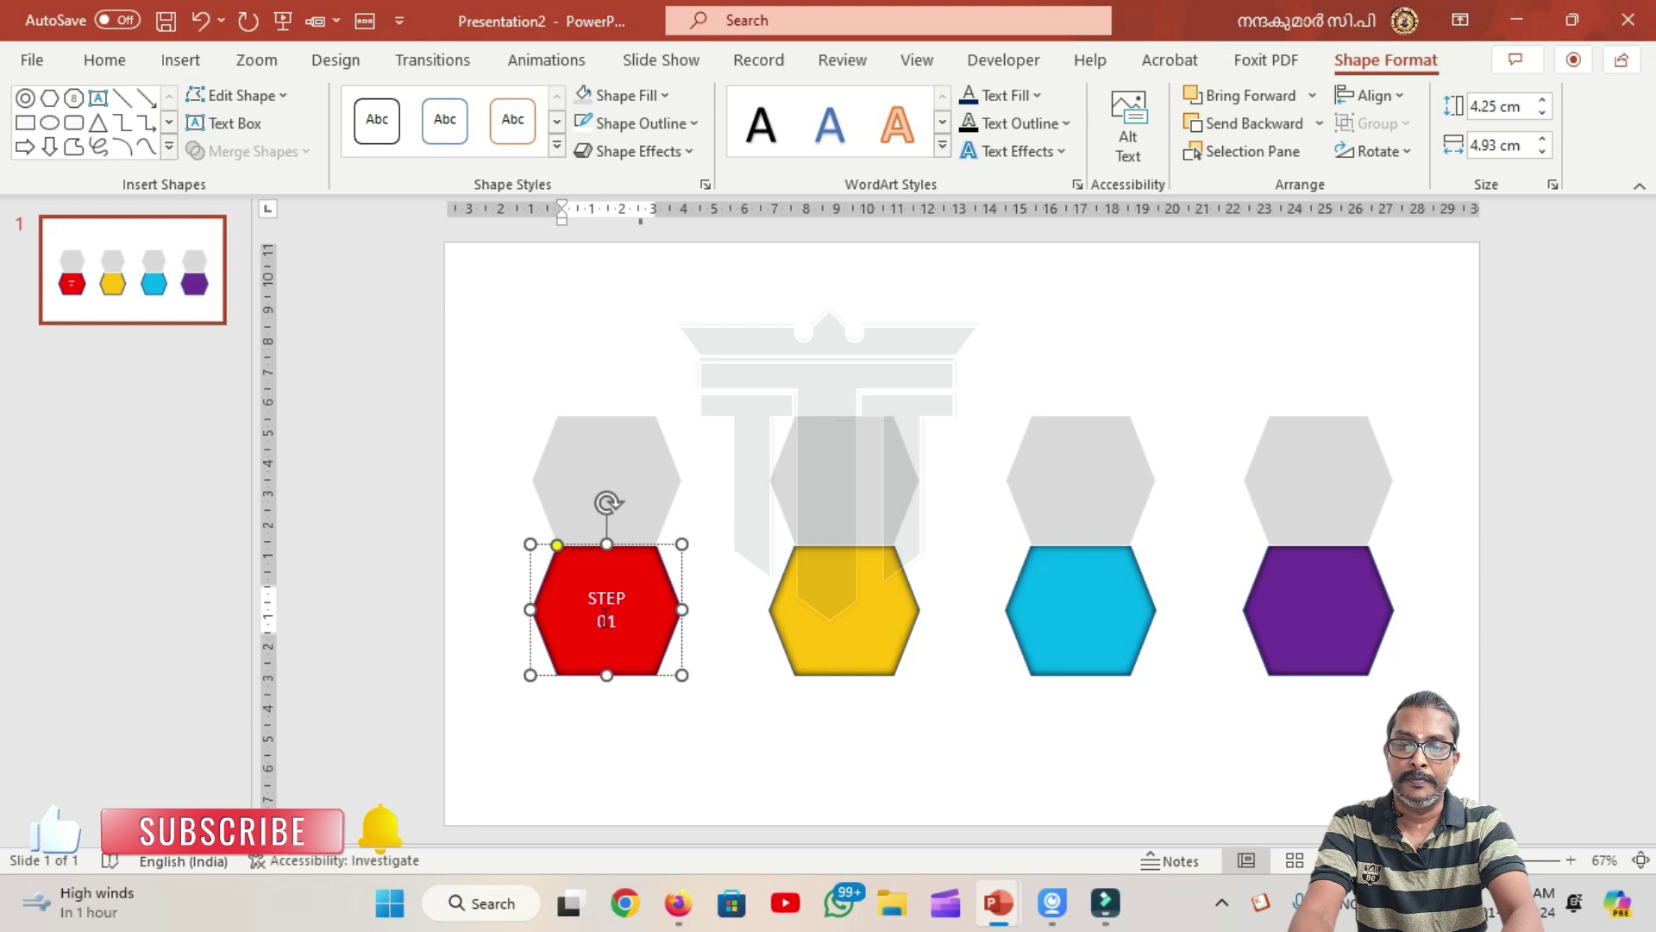
Step: Format STEP 01 as bold Avenir Next LT Pro at 32 pt
{"action": "key", "text": "ctrl+a"}
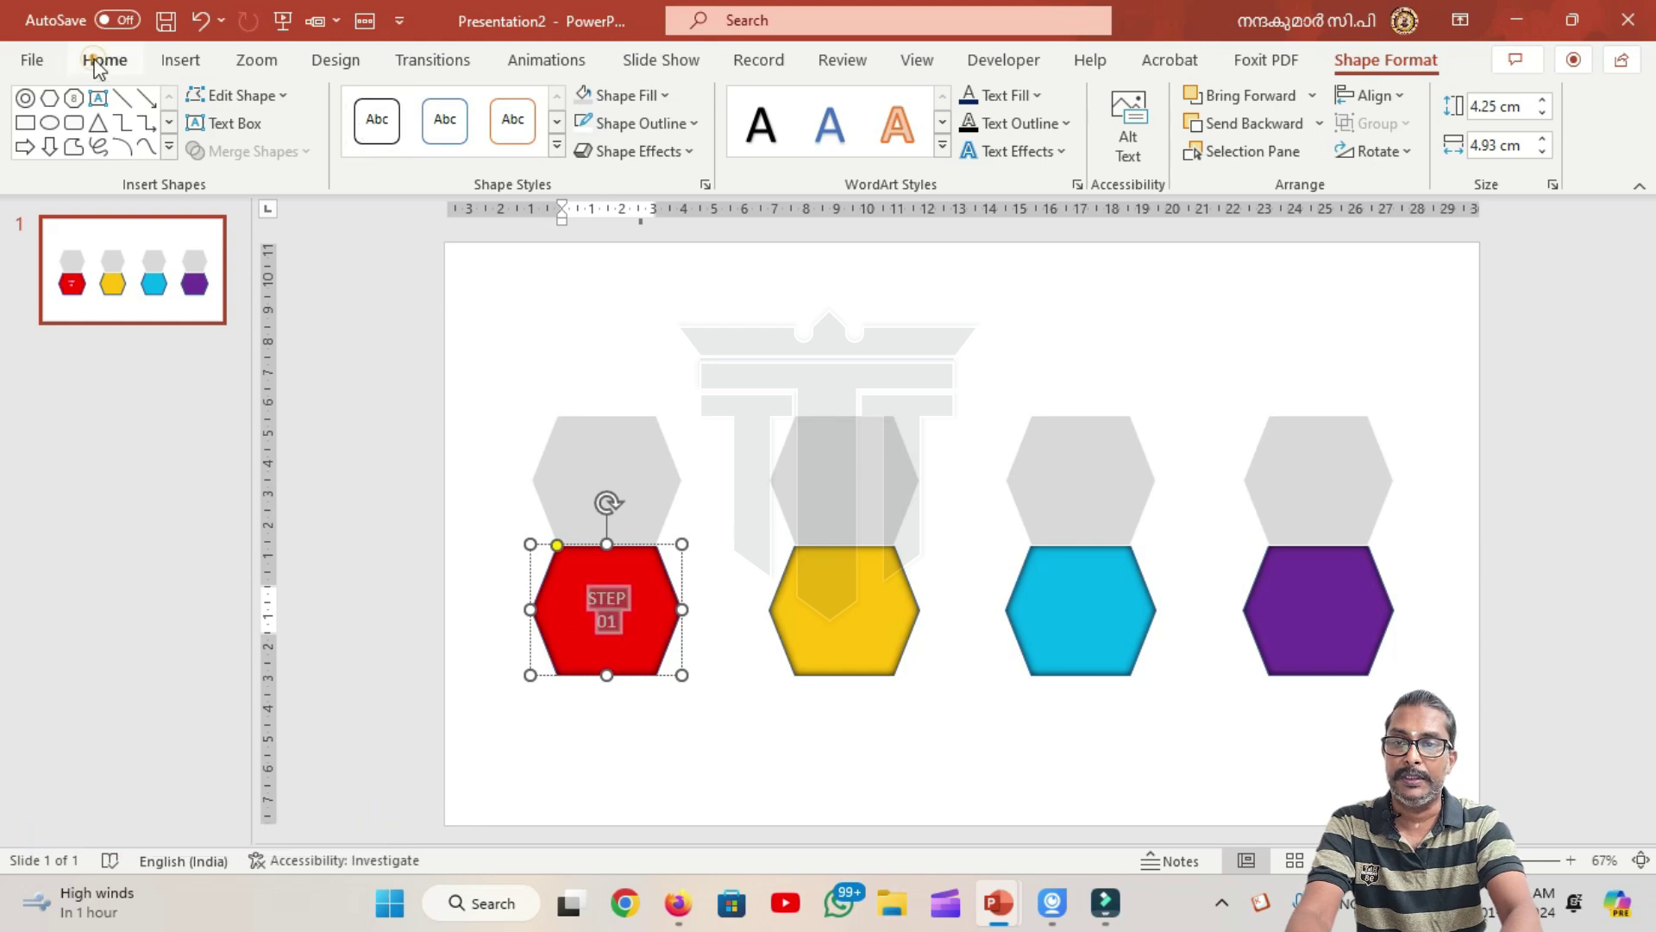
{"action": "left_click", "coordinate": [97, 61]}
{"action": "left_click", "coordinate": [319, 106]}
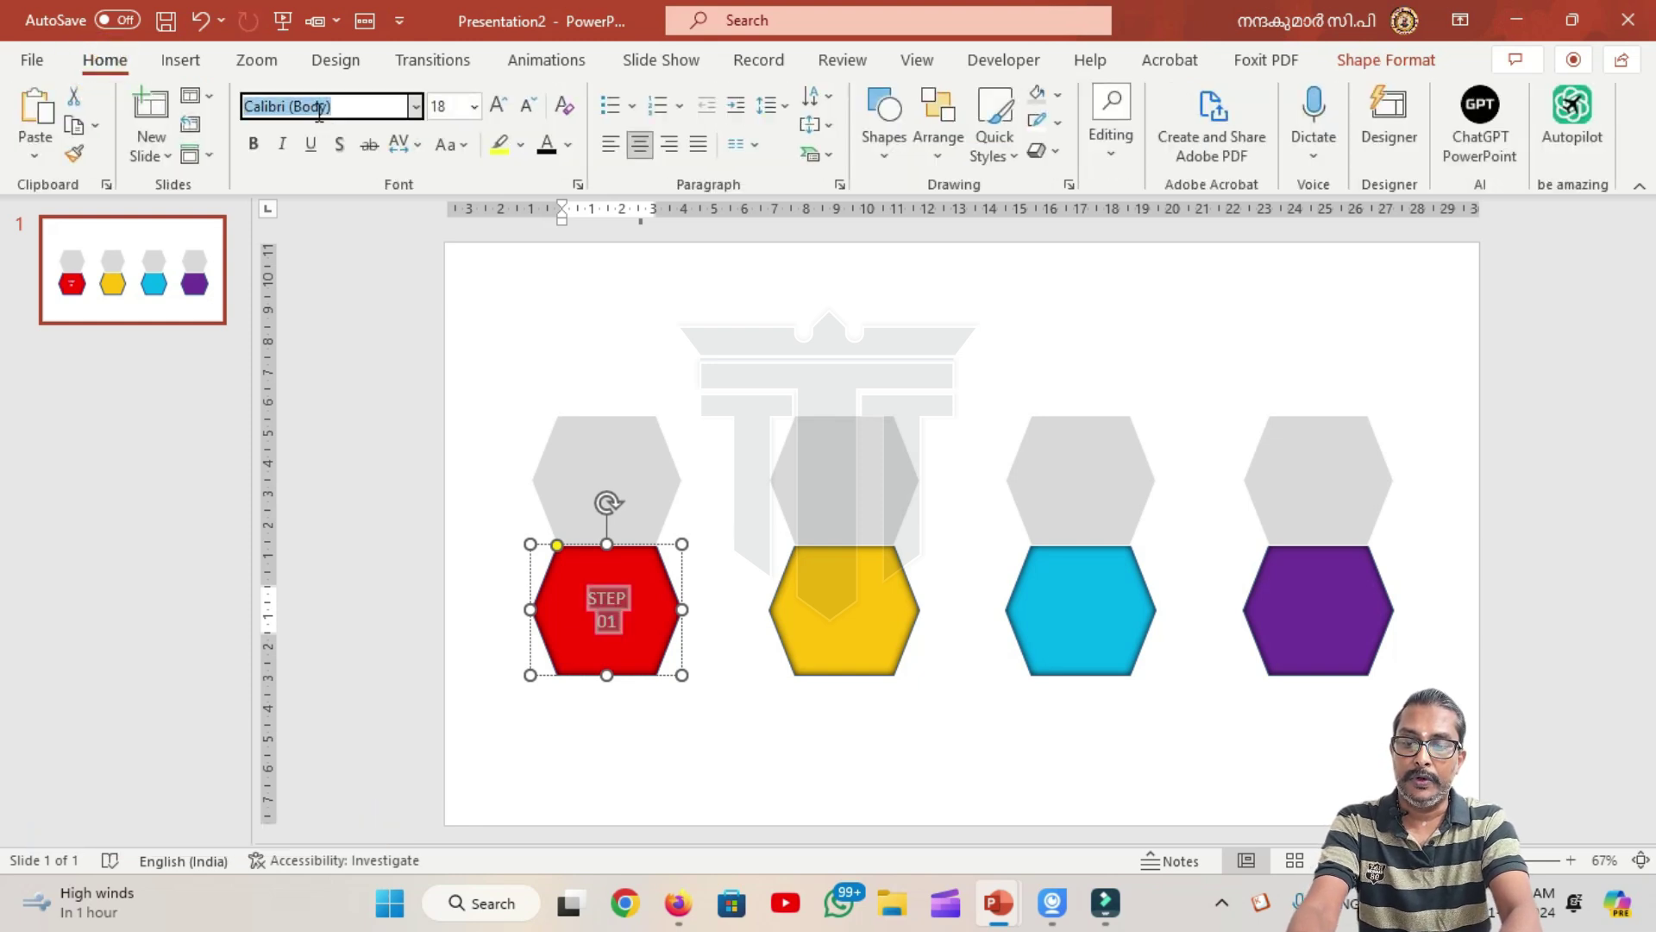
{"action": "type", "text": "A"}
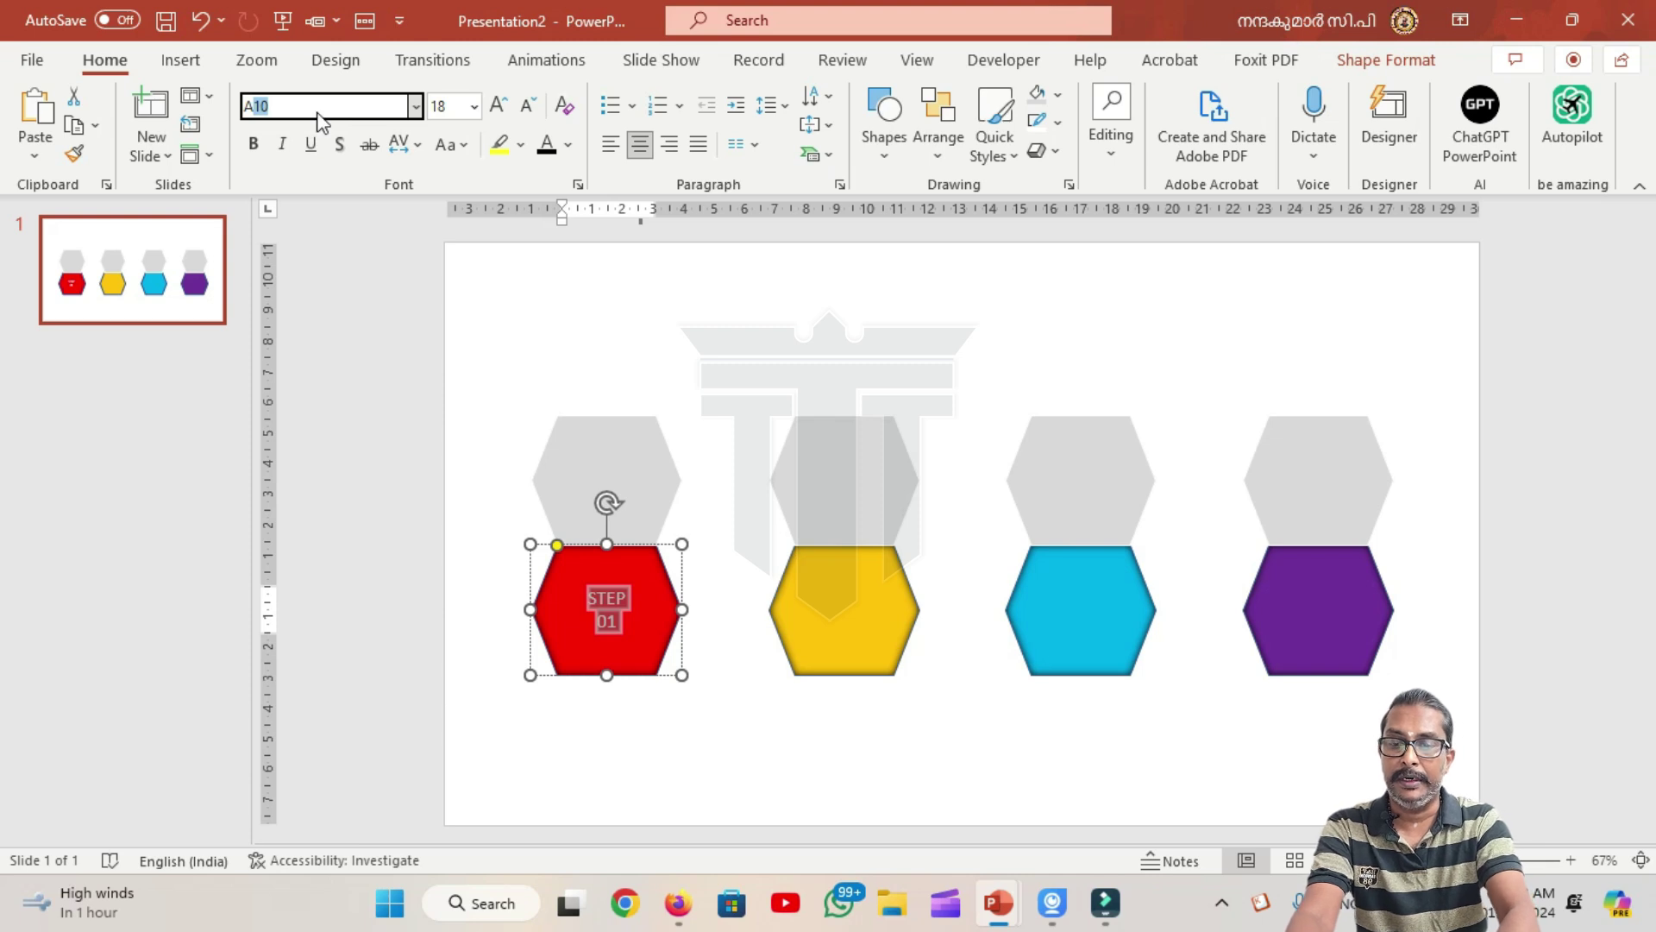
{"action": "type", "text": "venir Next LT Pro"}
{"action": "key", "text": "Return"}
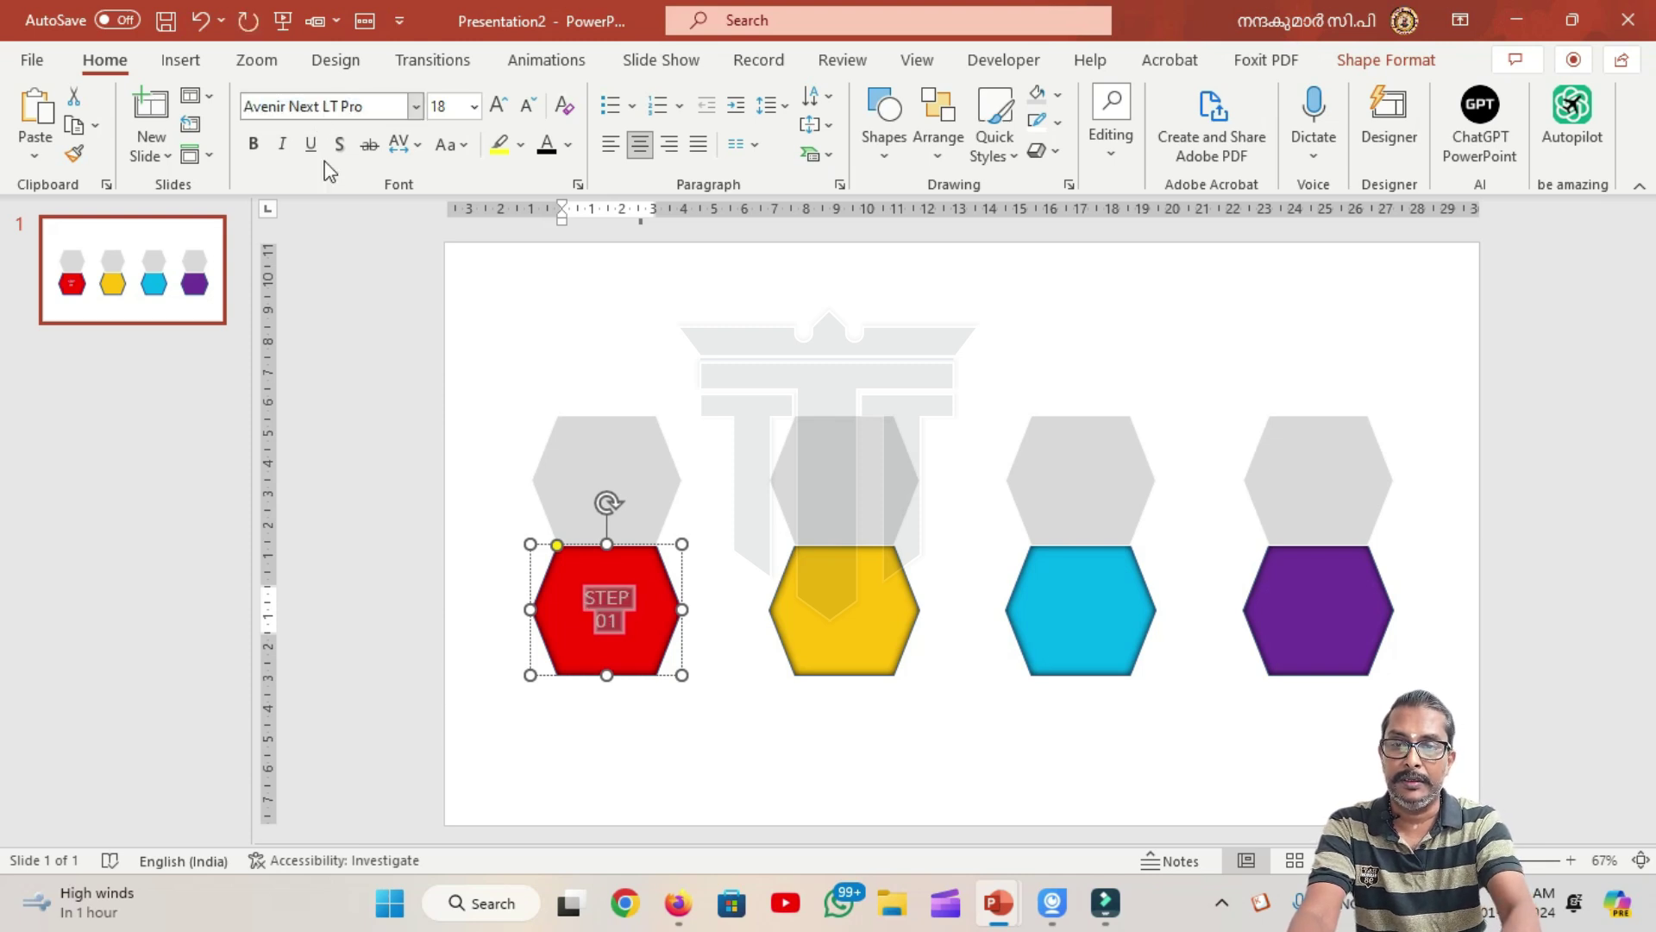
{"action": "left_click", "coordinate": [256, 146]}
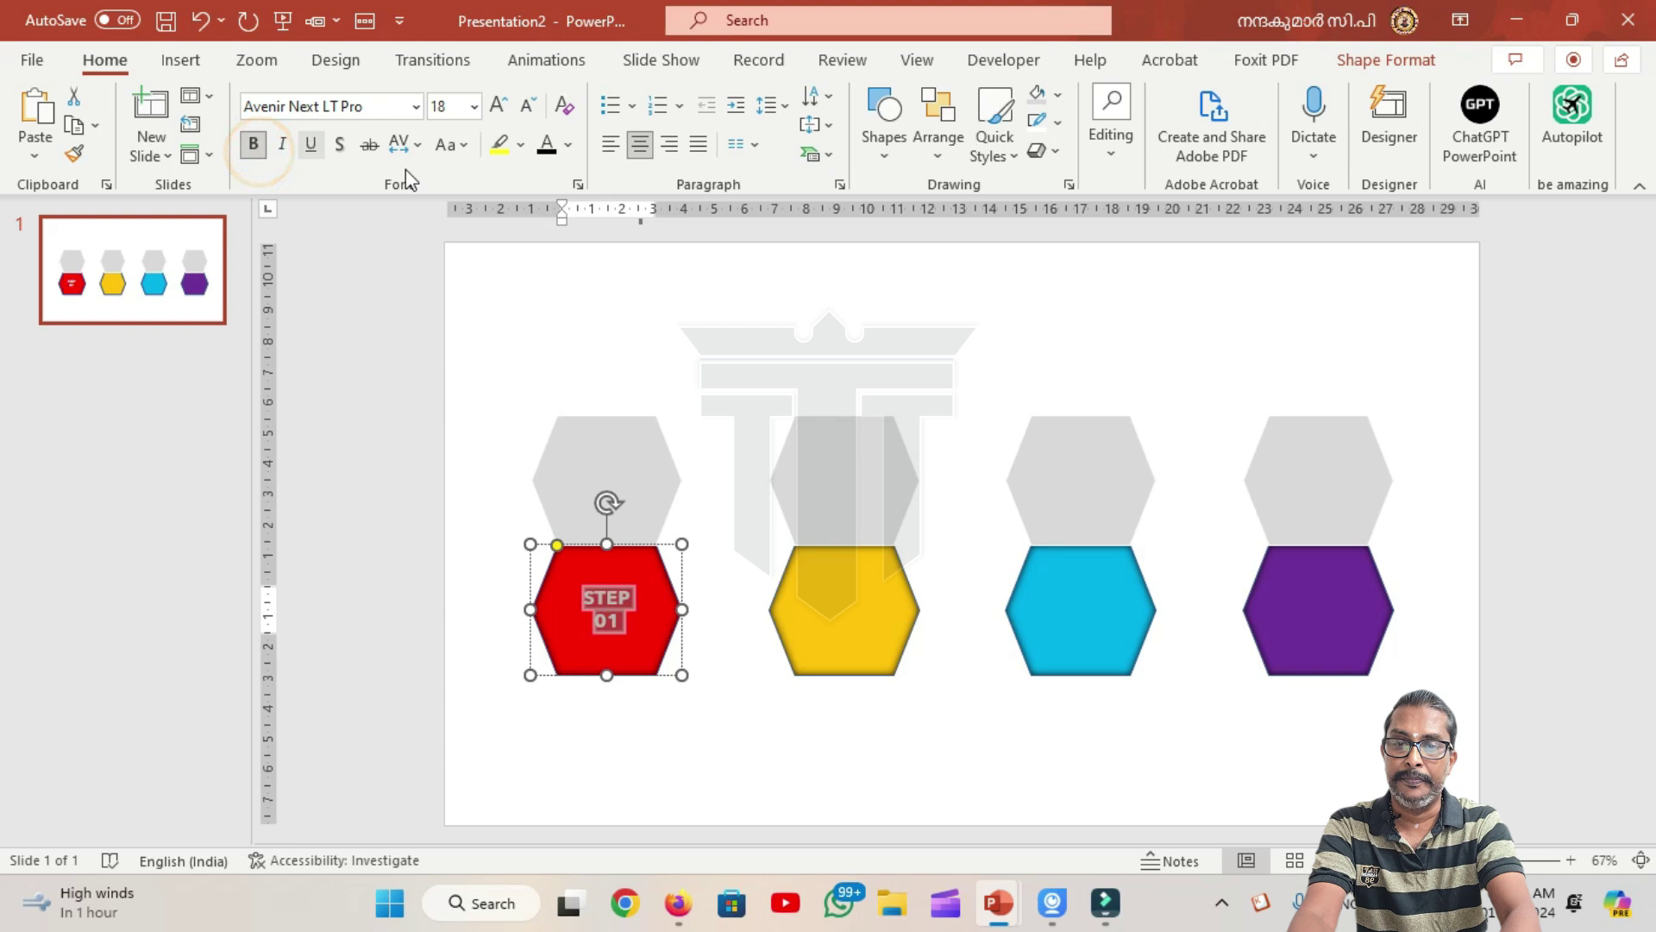
{"action": "left_click", "coordinate": [499, 108]}
{"action": "left_click", "coordinate": [498, 108]}
{"action": "left_click", "coordinate": [499, 108]}
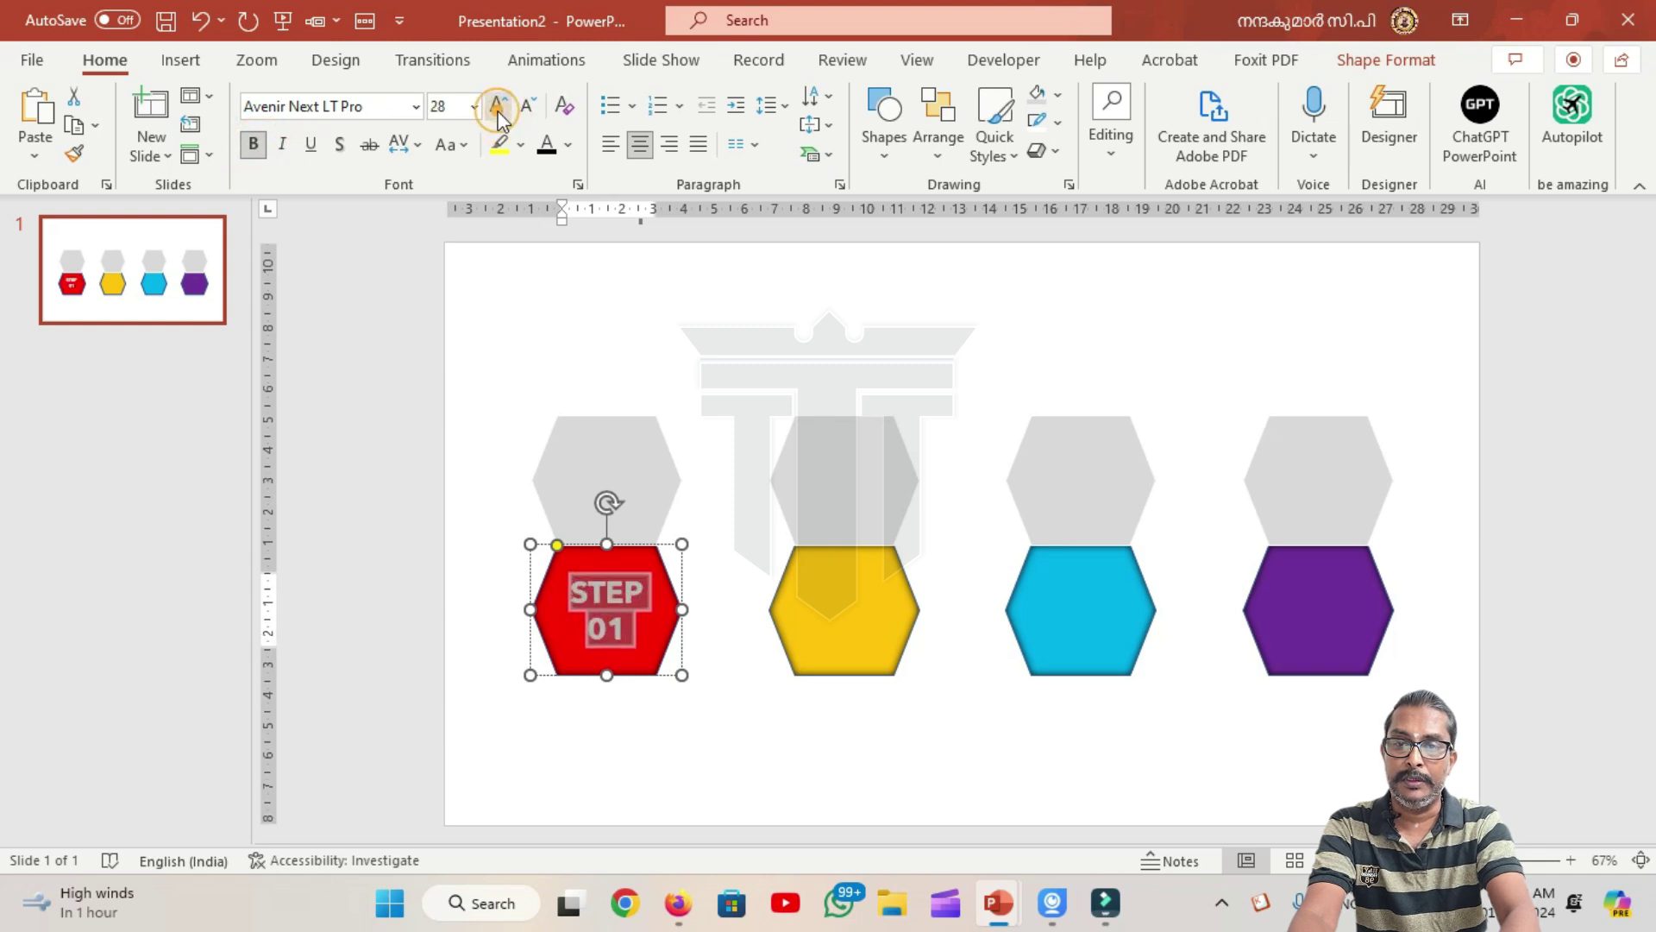
{"action": "left_click", "coordinate": [498, 107]}
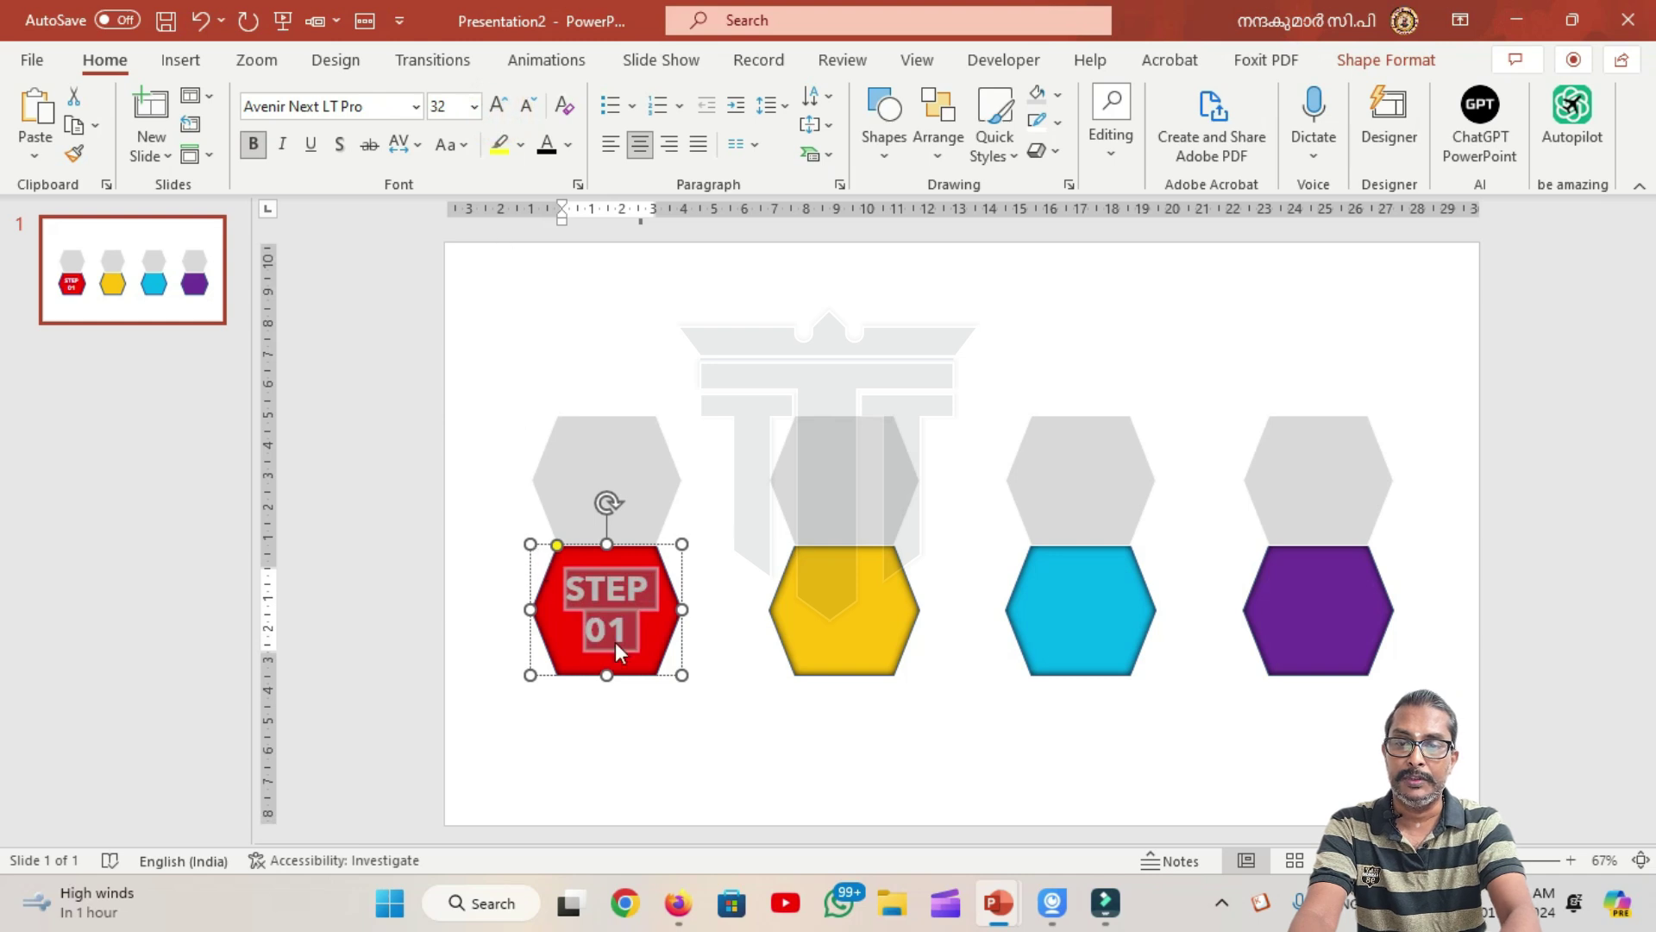
{"action": "left_click", "coordinate": [842, 624]}
{"action": "type", "text": "STEP"}
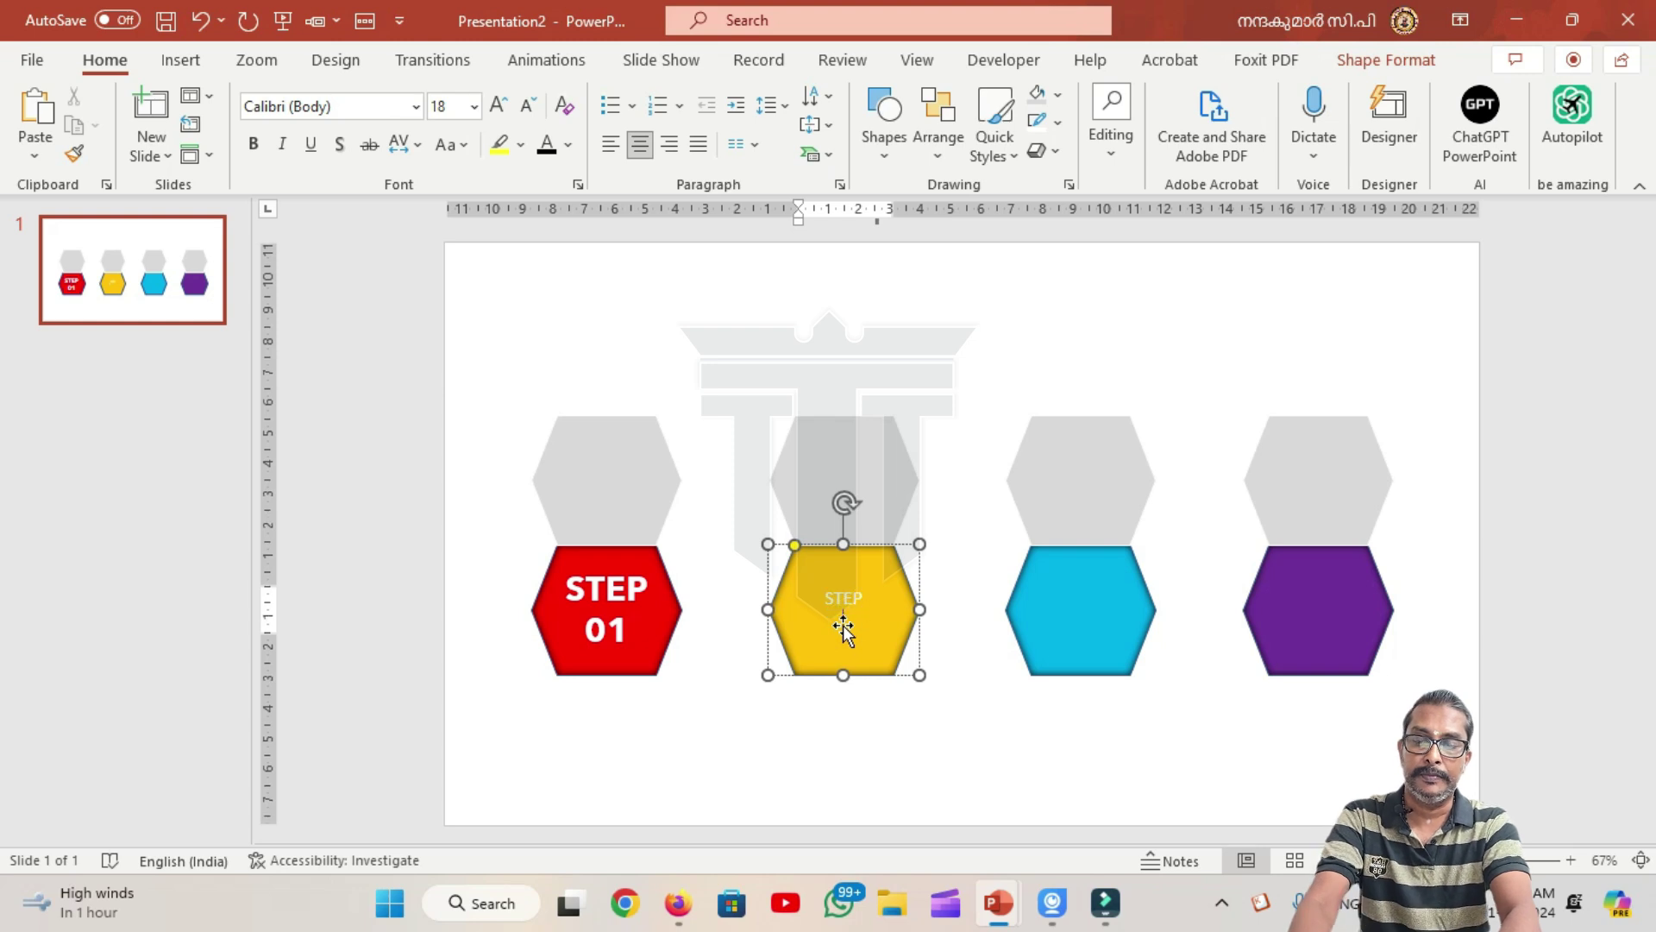
Step: Set the STEP 02 label in the yellow hexagon to size 32
{"action": "mouse_move", "coordinate": [872, 643]}
{"action": "left_mouse_down"}
{"action": "mouse_move", "coordinate": [845, 586]}
{"action": "mouse_move", "coordinate": [846, 614]}
{"action": "left_mouse_up"}
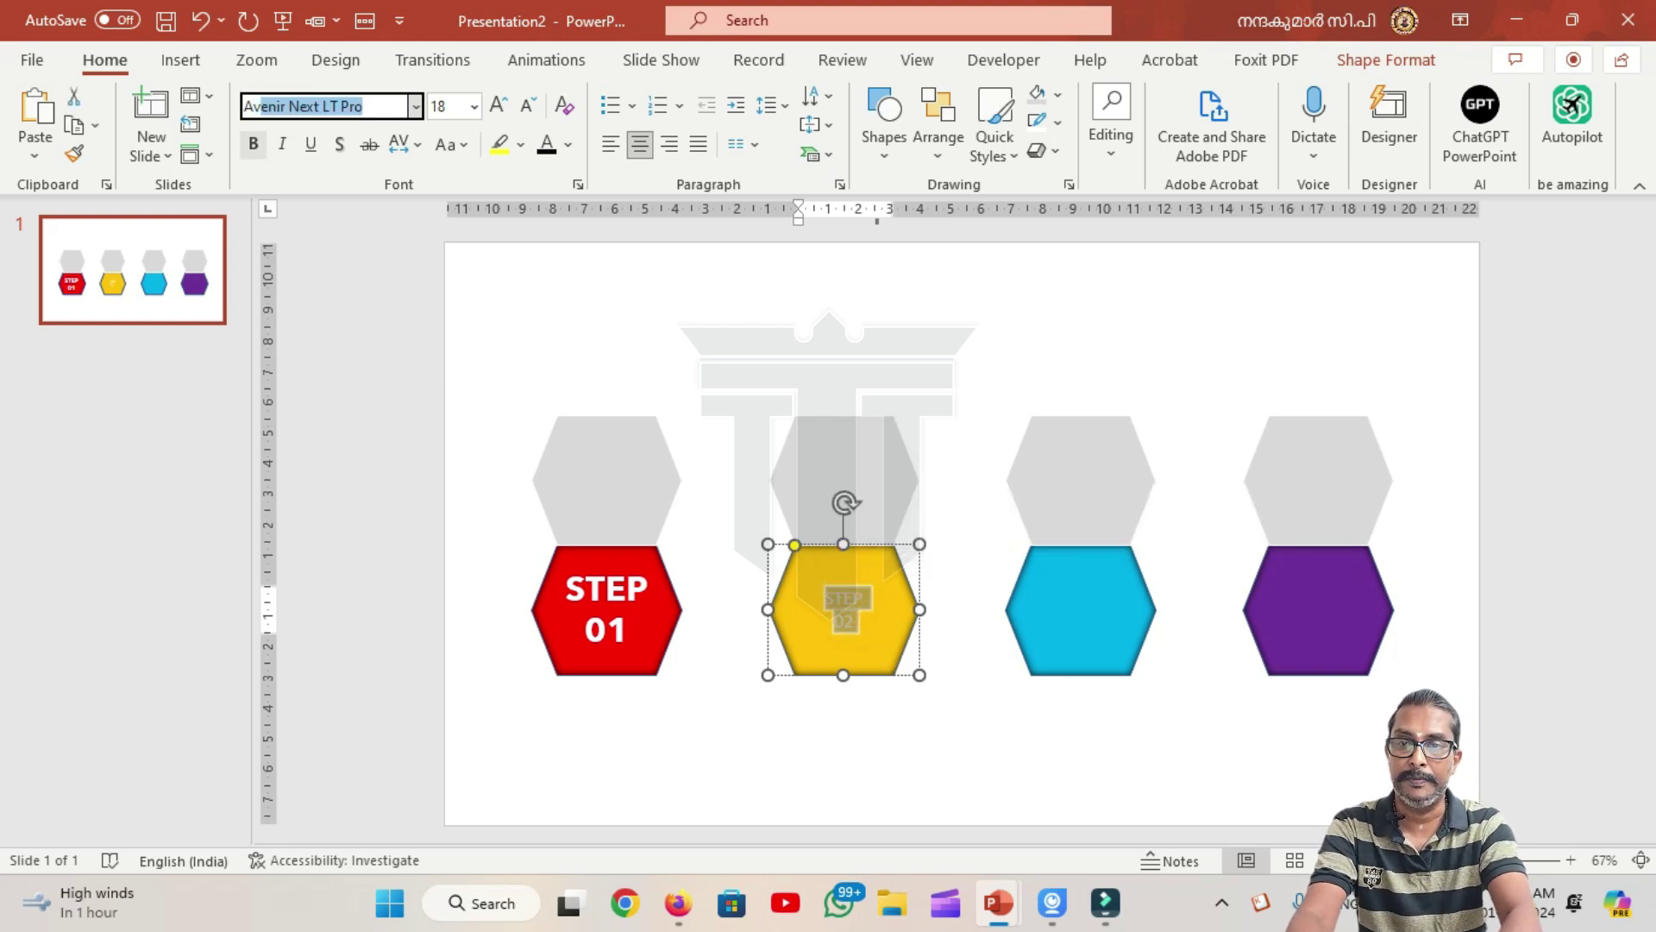
{"action": "key", "text": "Tab"}
{"action": "type", "text": "3"}
{"action": "key", "text": "Return"}
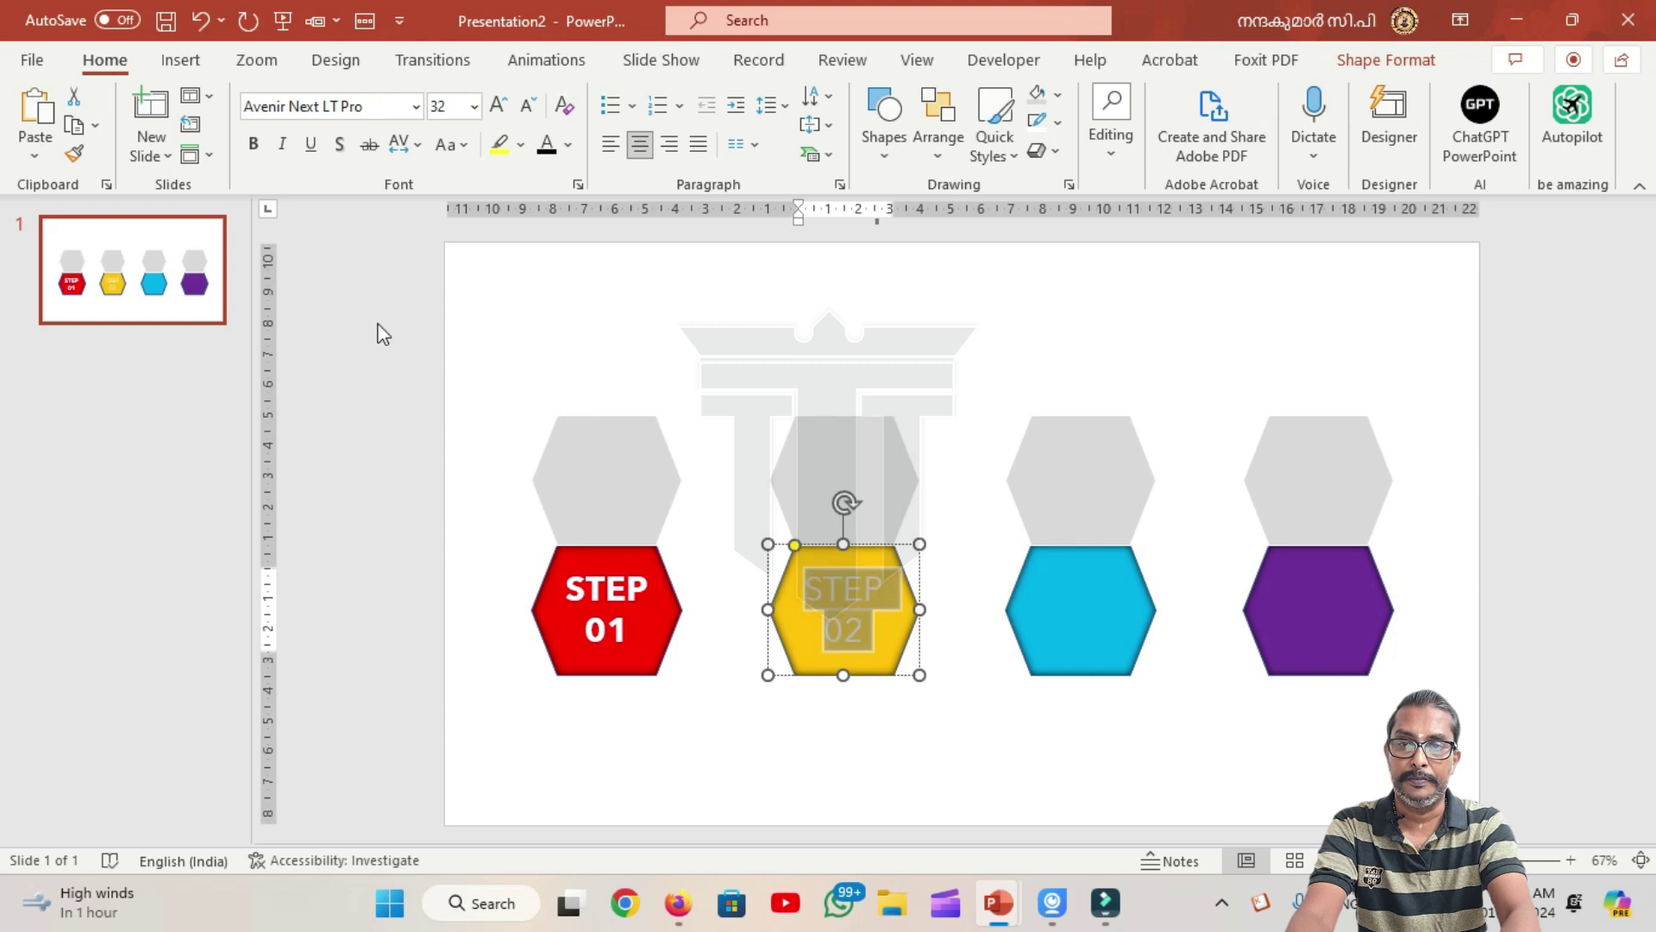
Step: Label the cyan hexagon STEP 03 in Avenir Next LT Pro, size 32
{"action": "right_click", "coordinate": [1090, 578]}
{"action": "left_click", "coordinate": [1052, 636]}
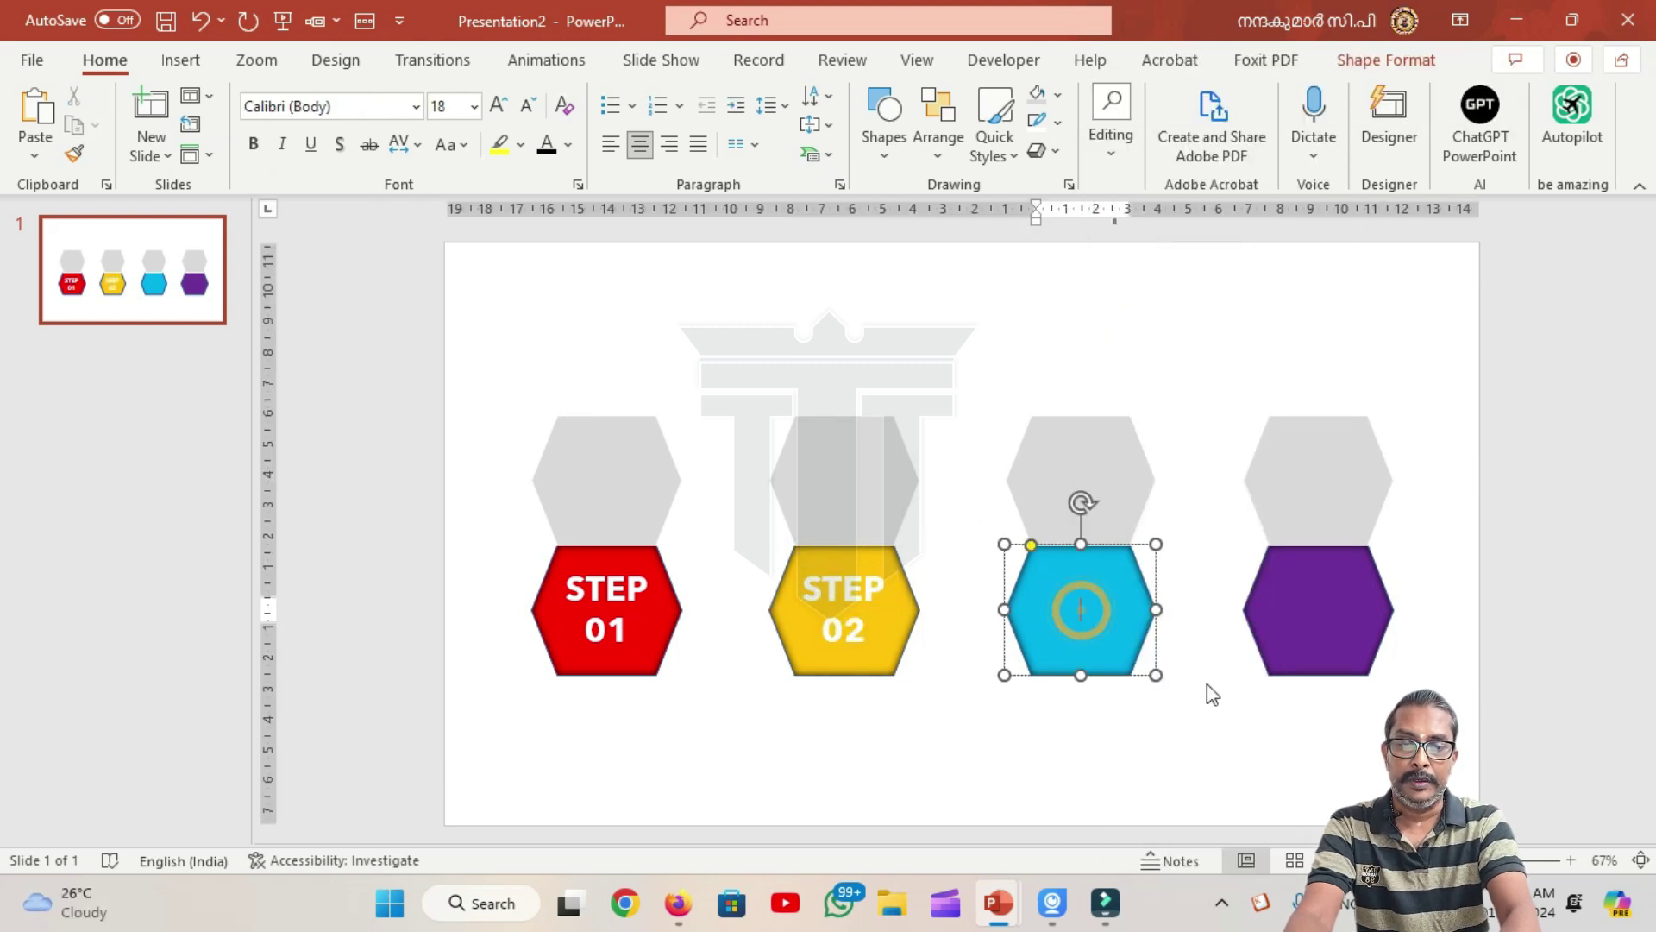
{"action": "type", "text": "SYTEP"}
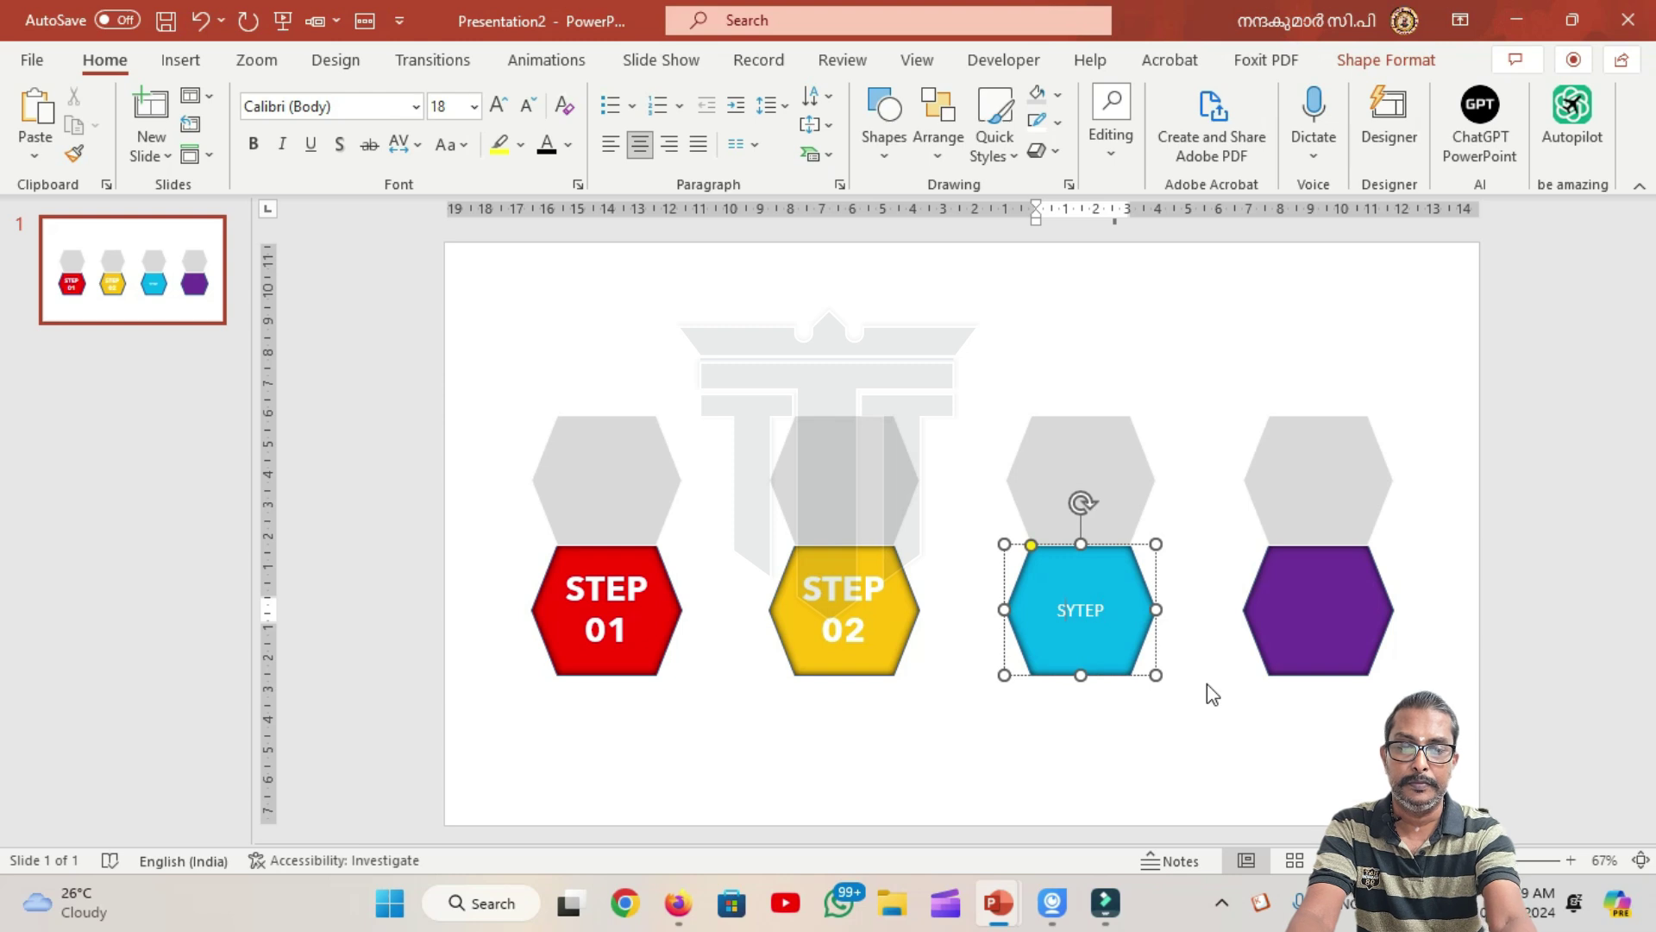
{"action": "key", "text": "Return"}
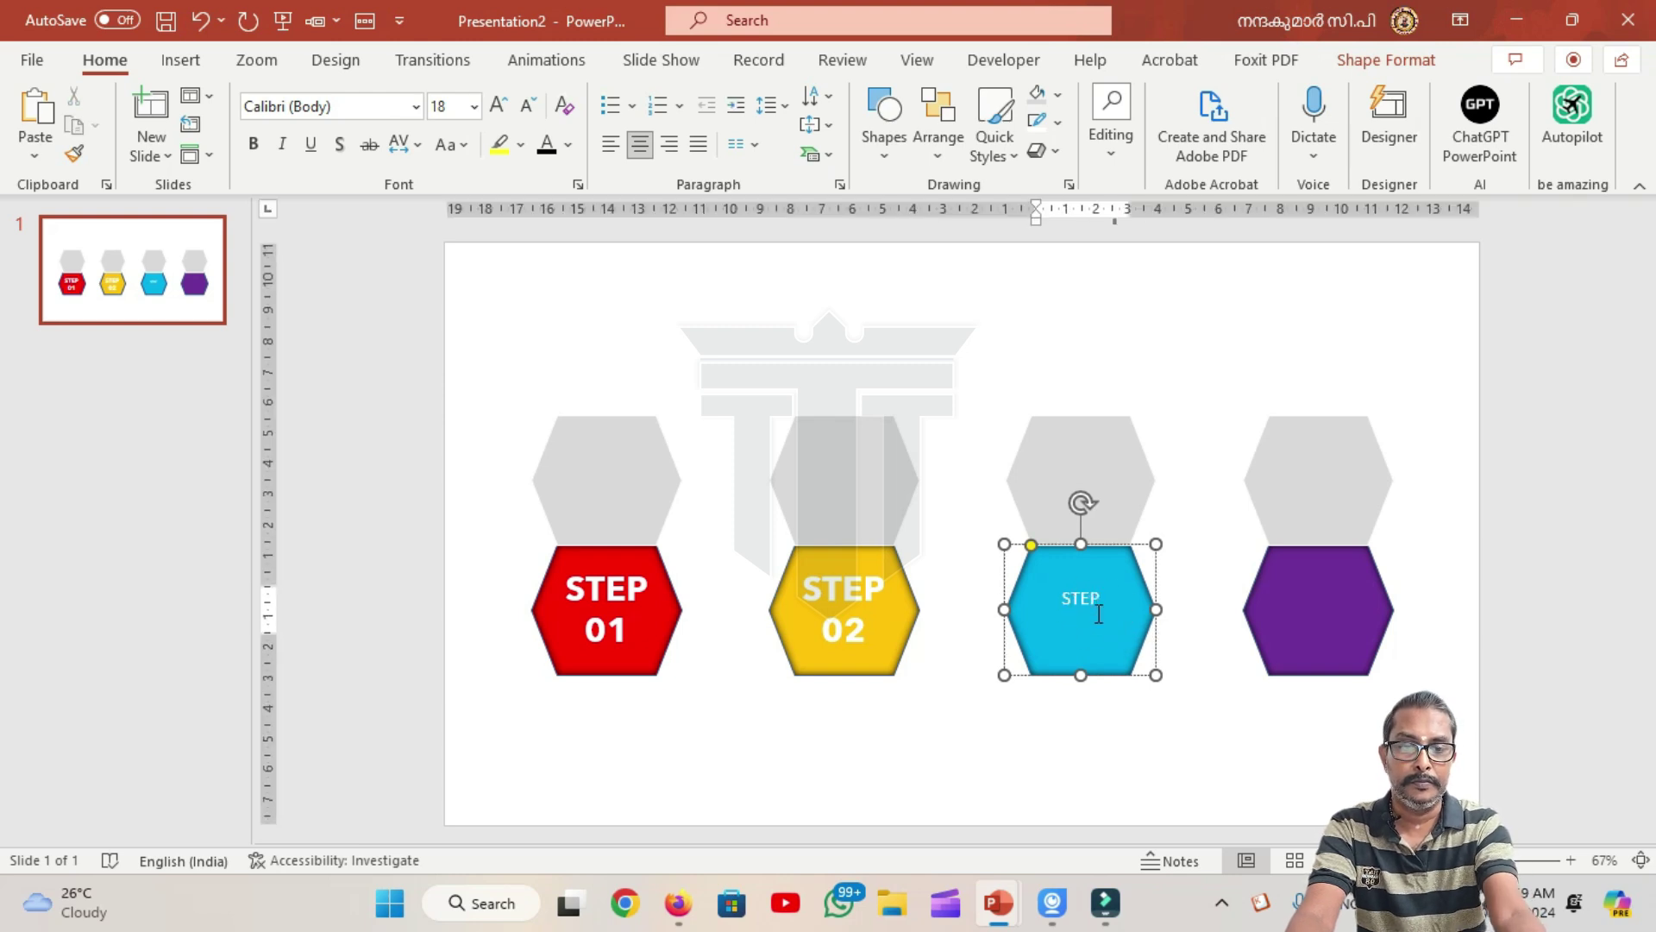
{"action": "type", "text": "03"}
{"action": "key", "text": "ctrl+a"}
{"action": "left_click", "coordinate": [328, 106]}
{"action": "type", "text": "Avenir Next LT Pro"}
{"action": "key", "text": "Tab"}
{"action": "type", "text": "32"}
{"action": "left_click", "coordinate": [253, 145]}
Step: Label the purple hexagon STEP 04 in Avenir Next LT Pro, size 32
{"action": "left_click", "coordinate": [1301, 633]}
{"action": "type", "text": "S"}
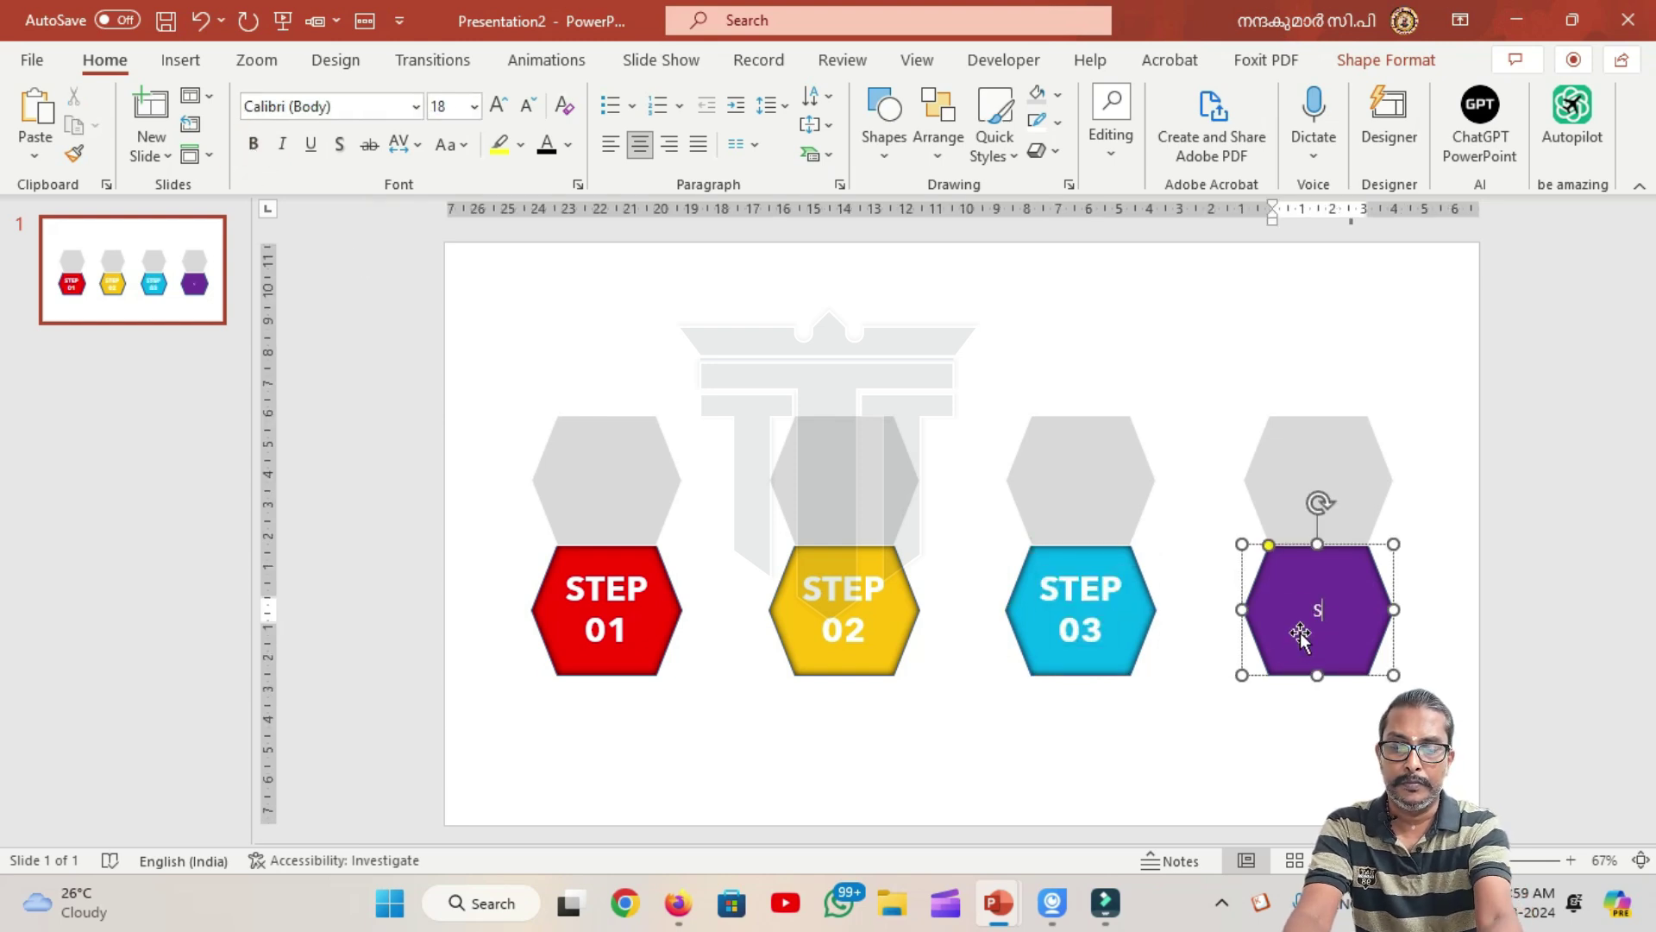
{"action": "type", "text": "TEP 04"}
{"action": "key", "text": "ctrl+a"}
{"action": "left_click", "coordinate": [328, 105]}
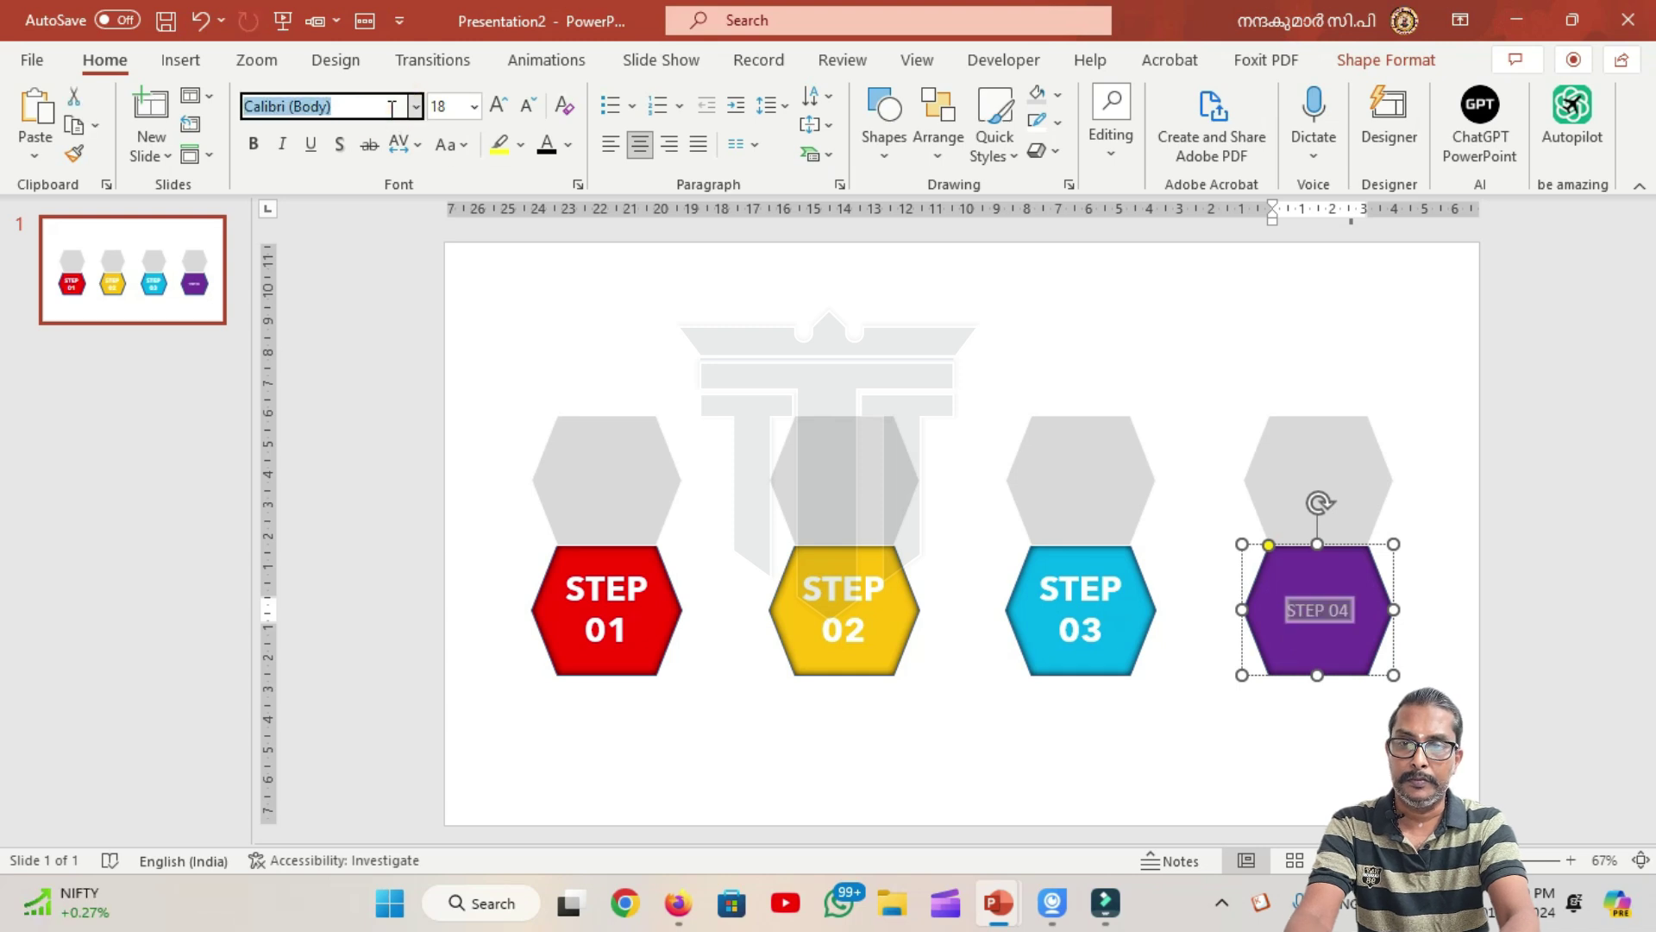
{"action": "type", "text": "Avenir Next LT Pro"}
{"action": "key", "text": "Tab"}
{"action": "type", "text": "32"}
{"action": "key", "text": "Return"}
{"action": "left_click", "coordinate": [454, 517]}
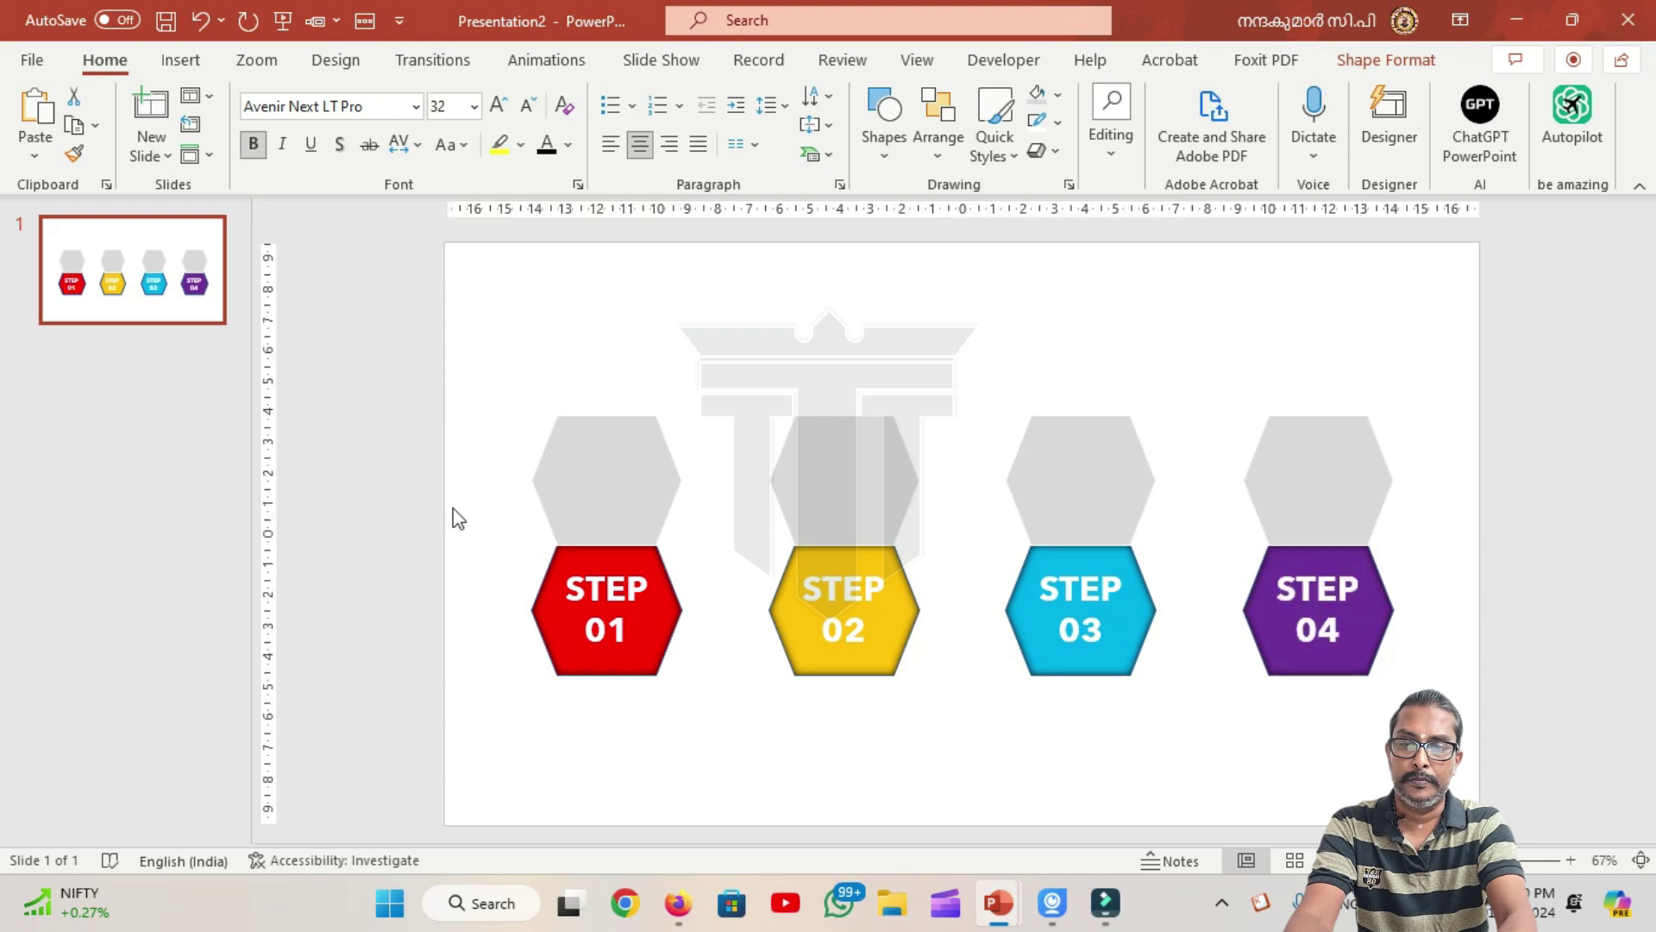
Step: Drag all four grey hexagons down so each covers its coloured STEP hexagon, then select the first
{"action": "left_click", "coordinate": [590, 509]}
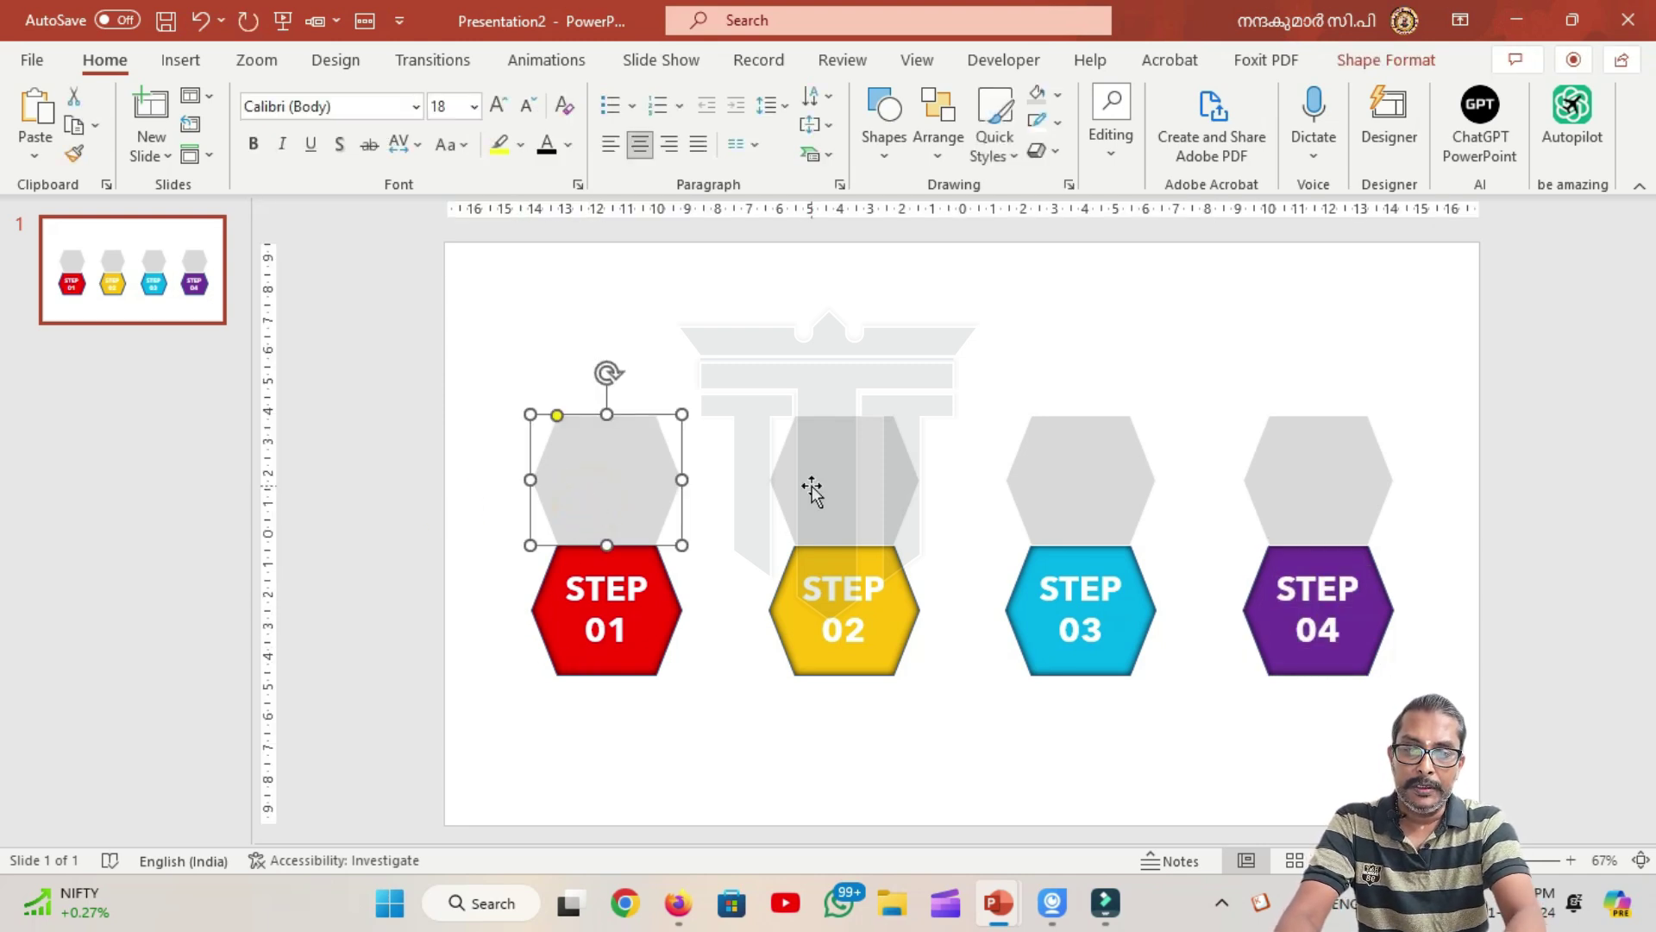
{"action": "left_click", "coordinate": [811, 489]}
{"action": "left_click", "coordinate": [612, 487], "text": "shift"}
{"action": "left_click", "coordinate": [1079, 480], "text": "shift"}
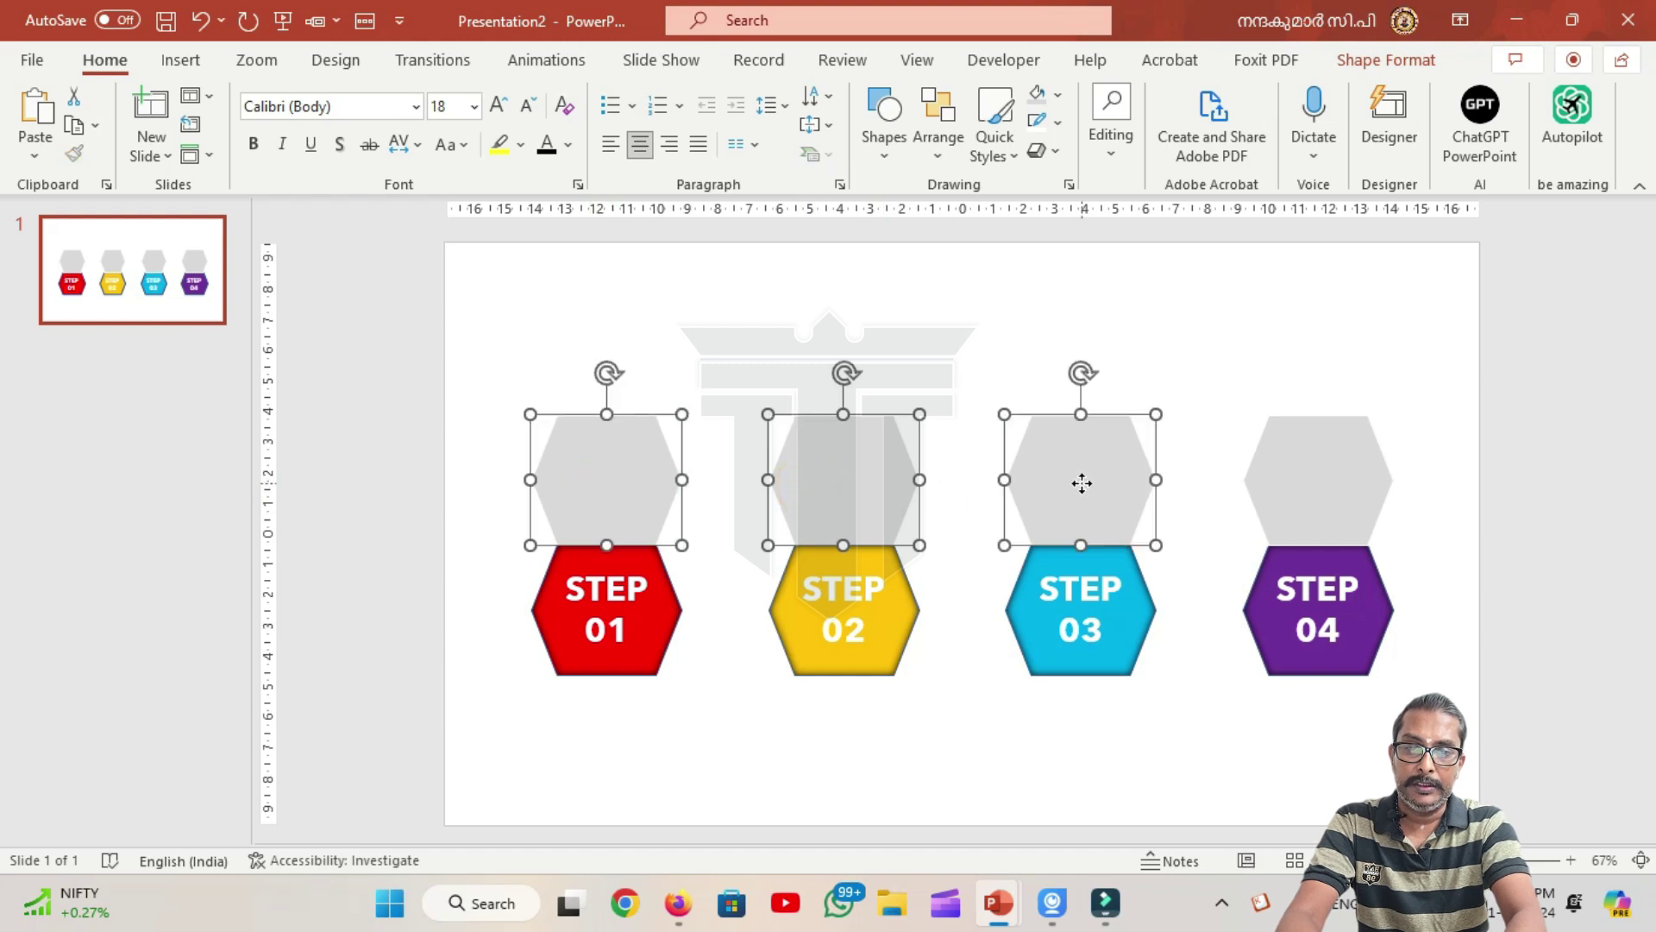
{"action": "left_click", "coordinate": [1299, 487], "text": "shift"}
{"action": "left_click_drag", "start_coordinate": [1300, 487], "coordinate": [1299, 621]}
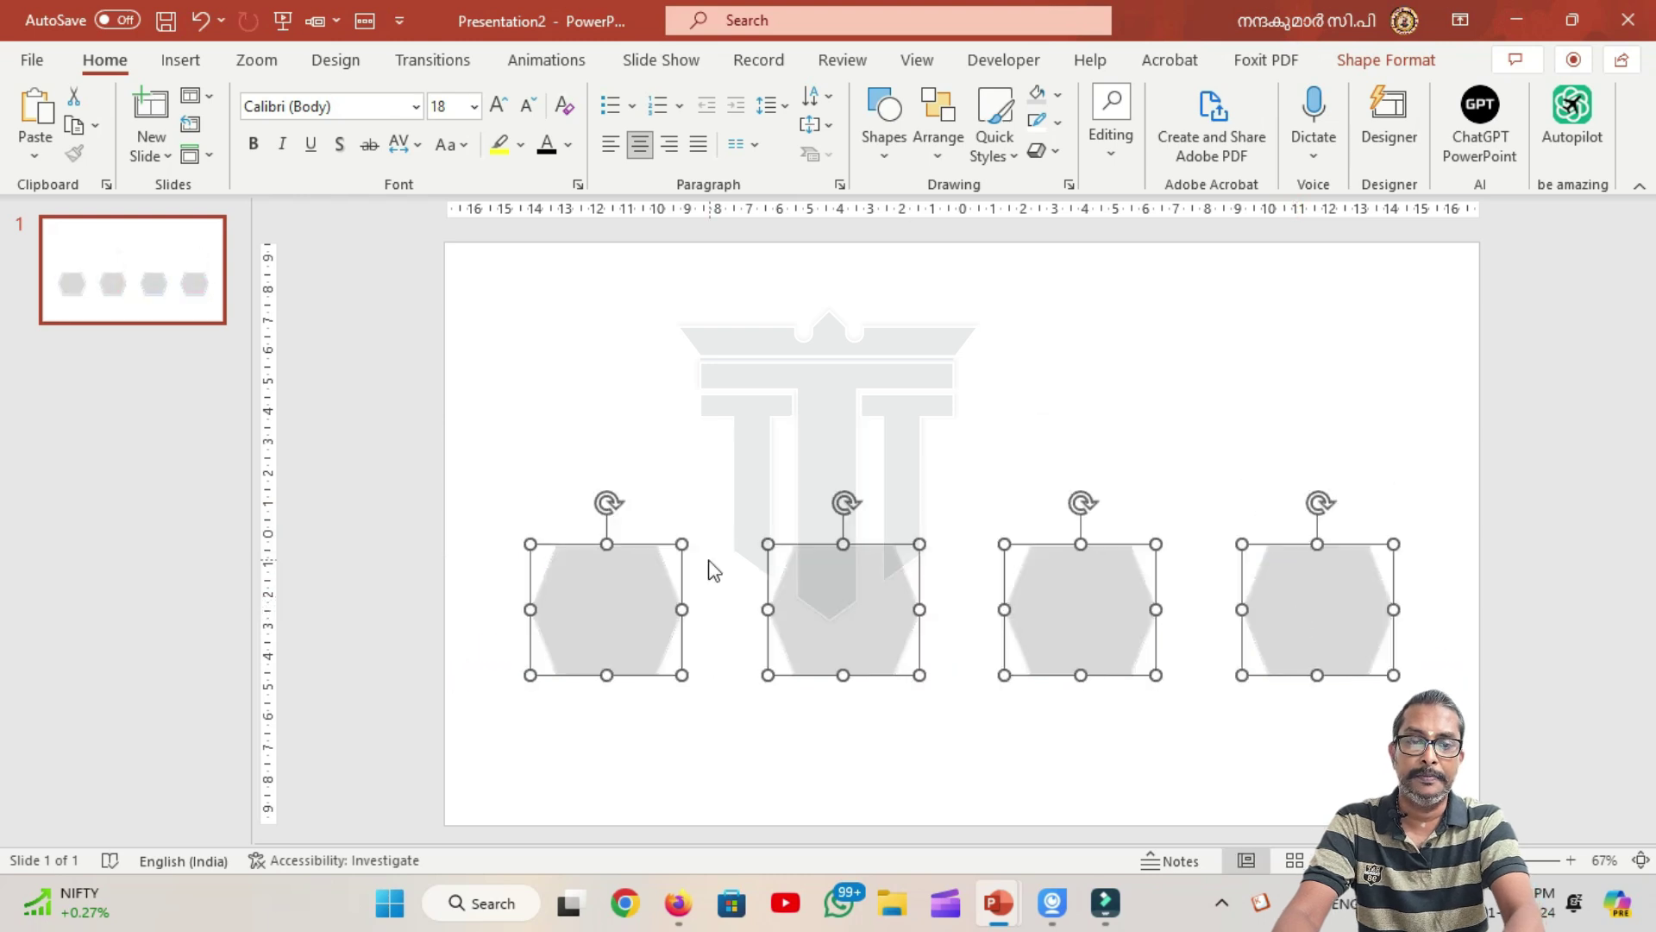
{"action": "left_click", "coordinate": [578, 399]}
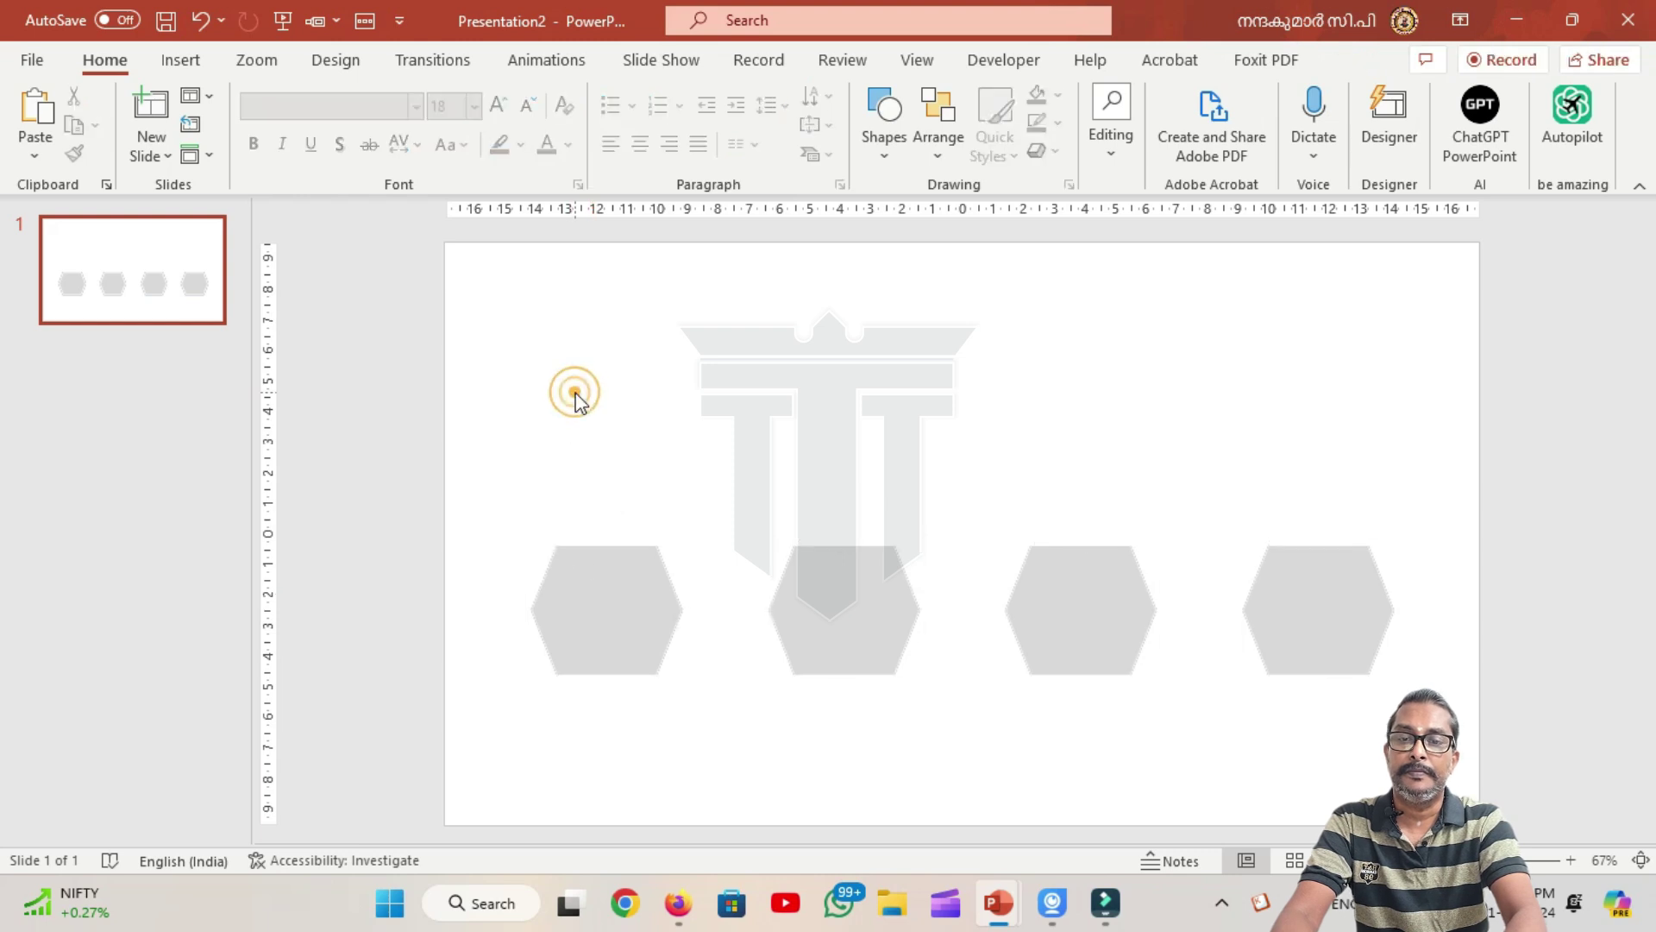
{"action": "left_click", "coordinate": [618, 649]}
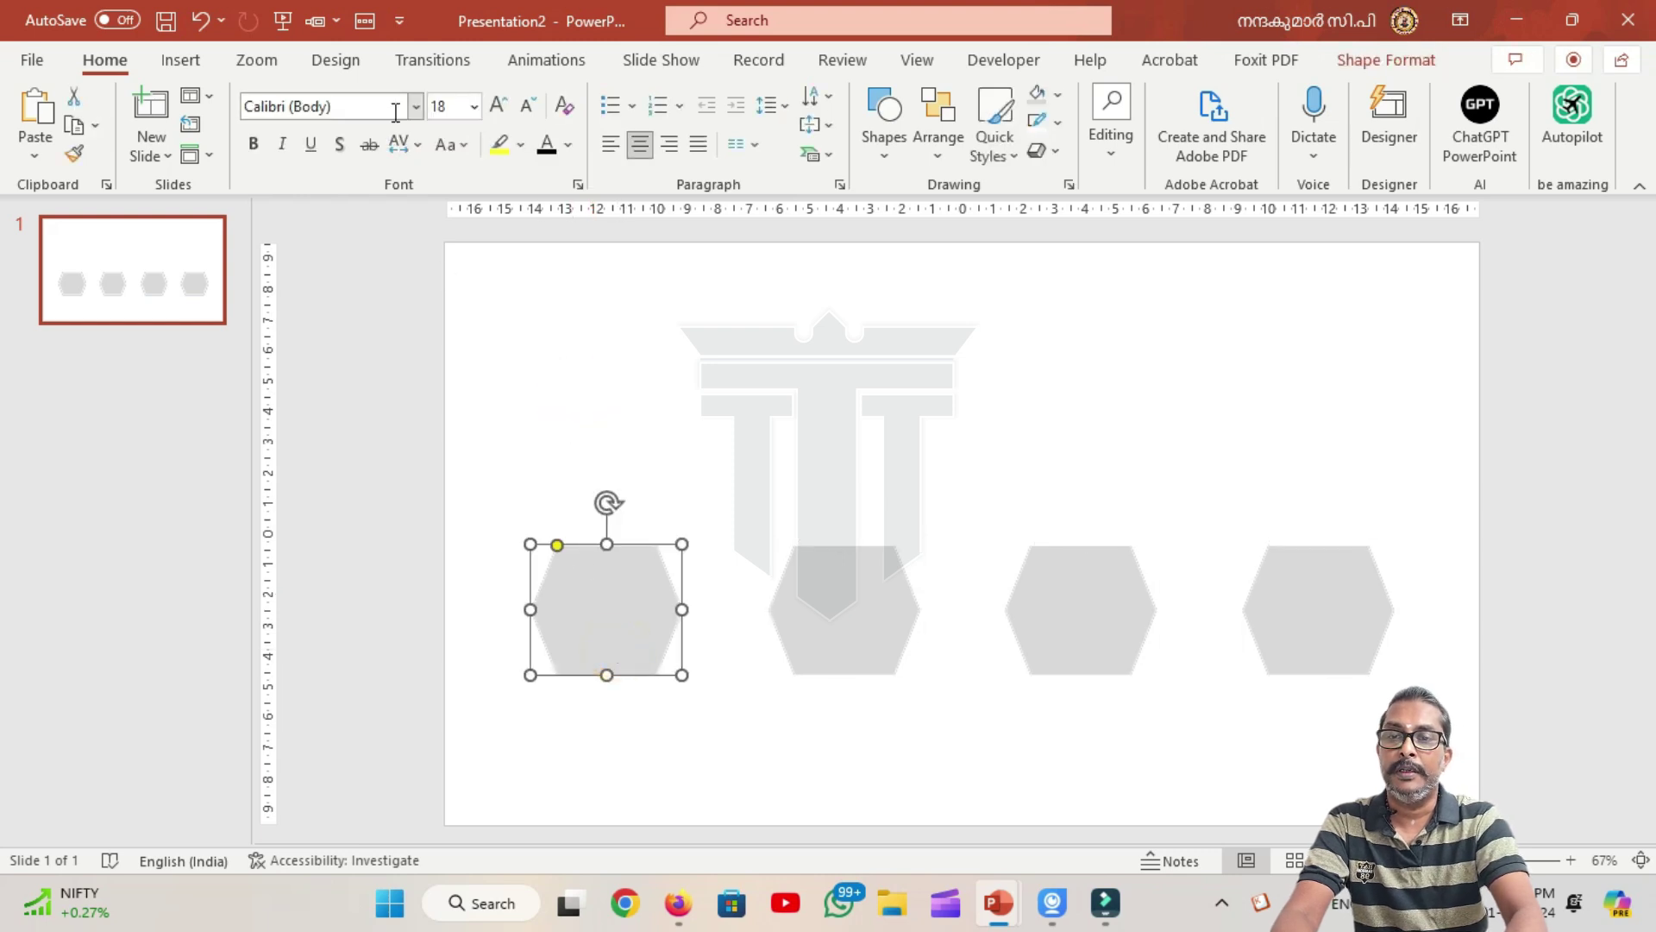
Step: Insert the house icon found by searching 'HOME' and move it into the first grey hexagon
{"action": "left_click", "coordinate": [184, 69]}
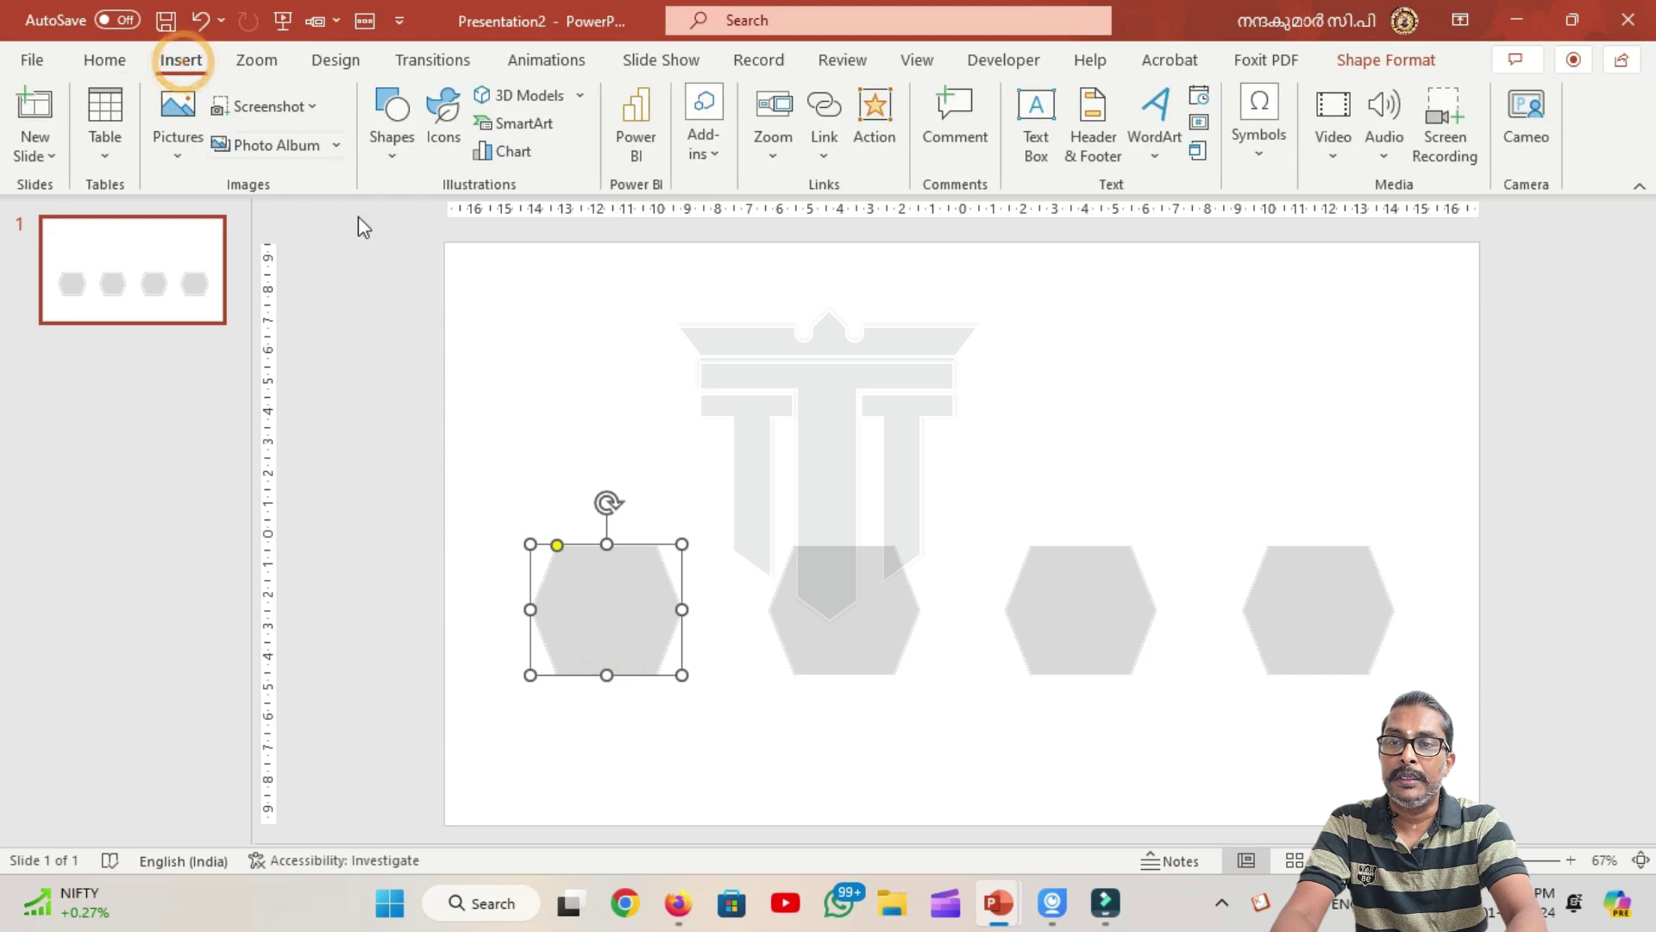
{"action": "left_click", "coordinate": [437, 145]}
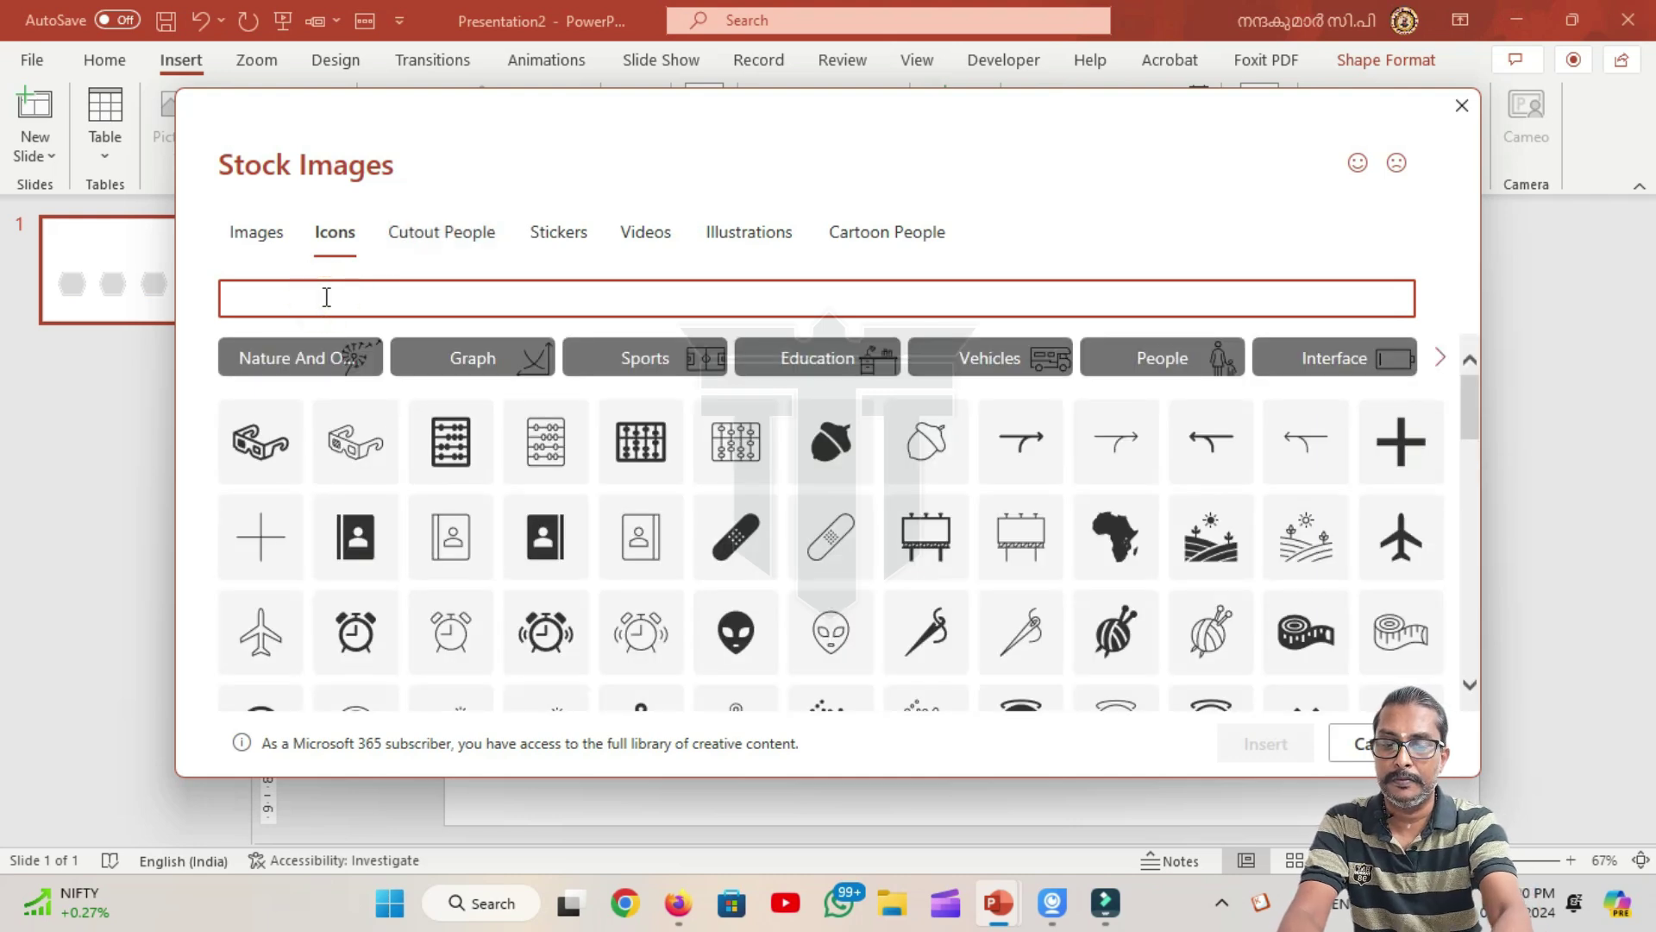
{"action": "type", "text": "HOME"}
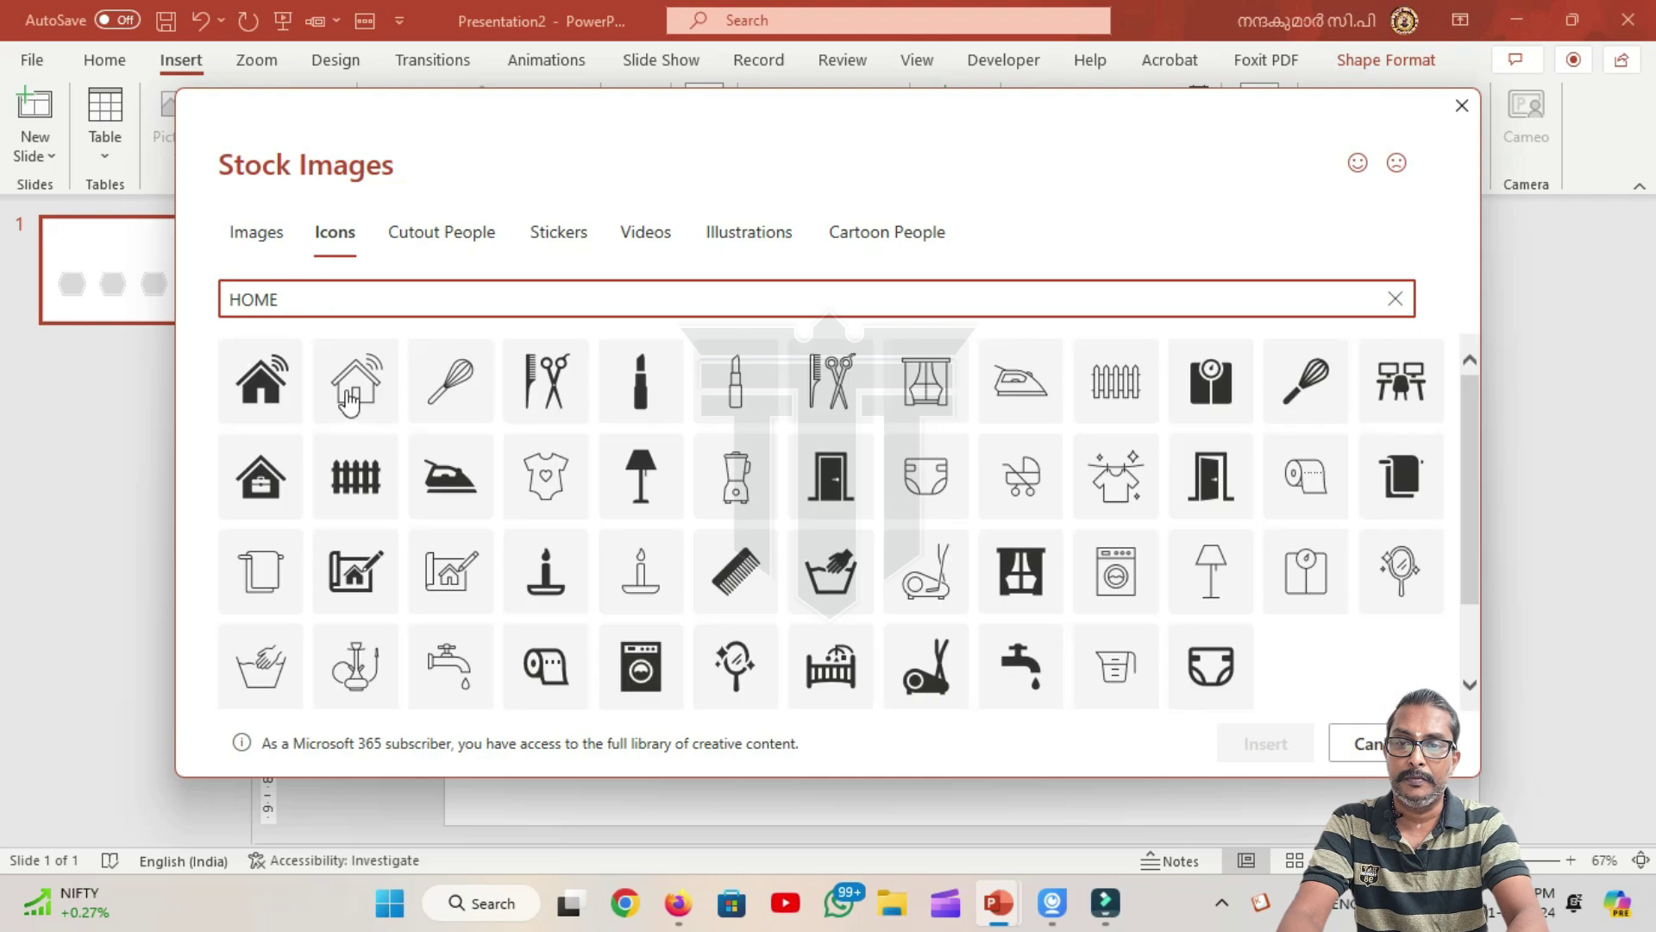
{"action": "left_click", "coordinate": [265, 488]}
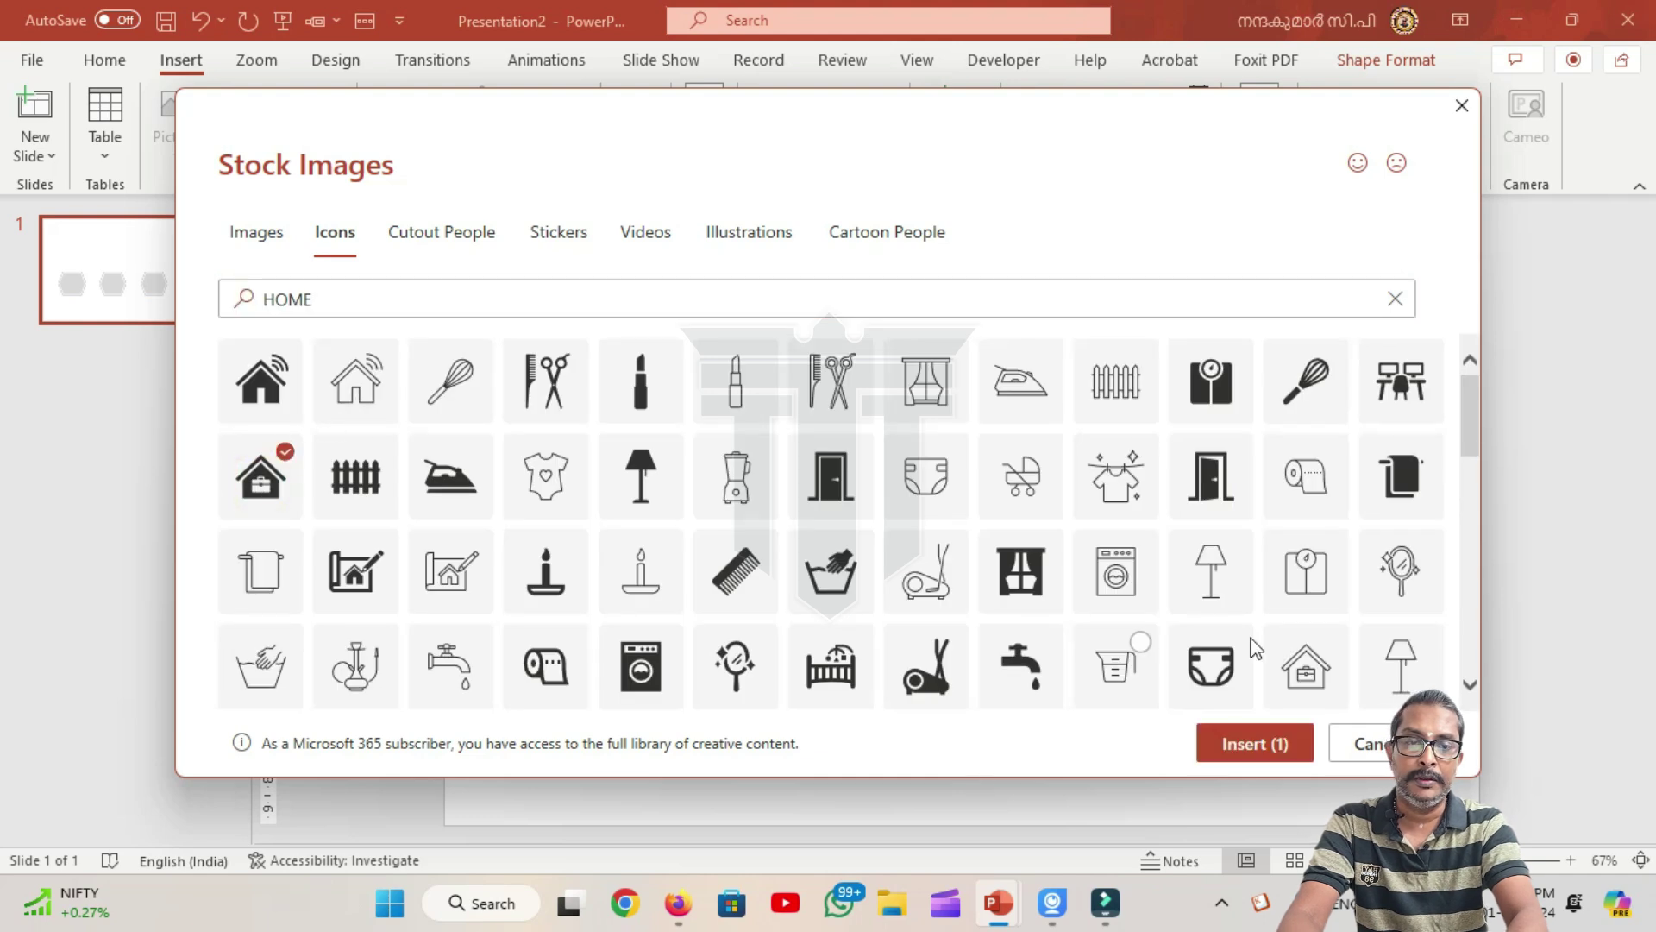
{"action": "left_click", "coordinate": [1255, 743]}
{"action": "left_click_drag", "start_coordinate": [973, 541], "coordinate": [618, 616]}
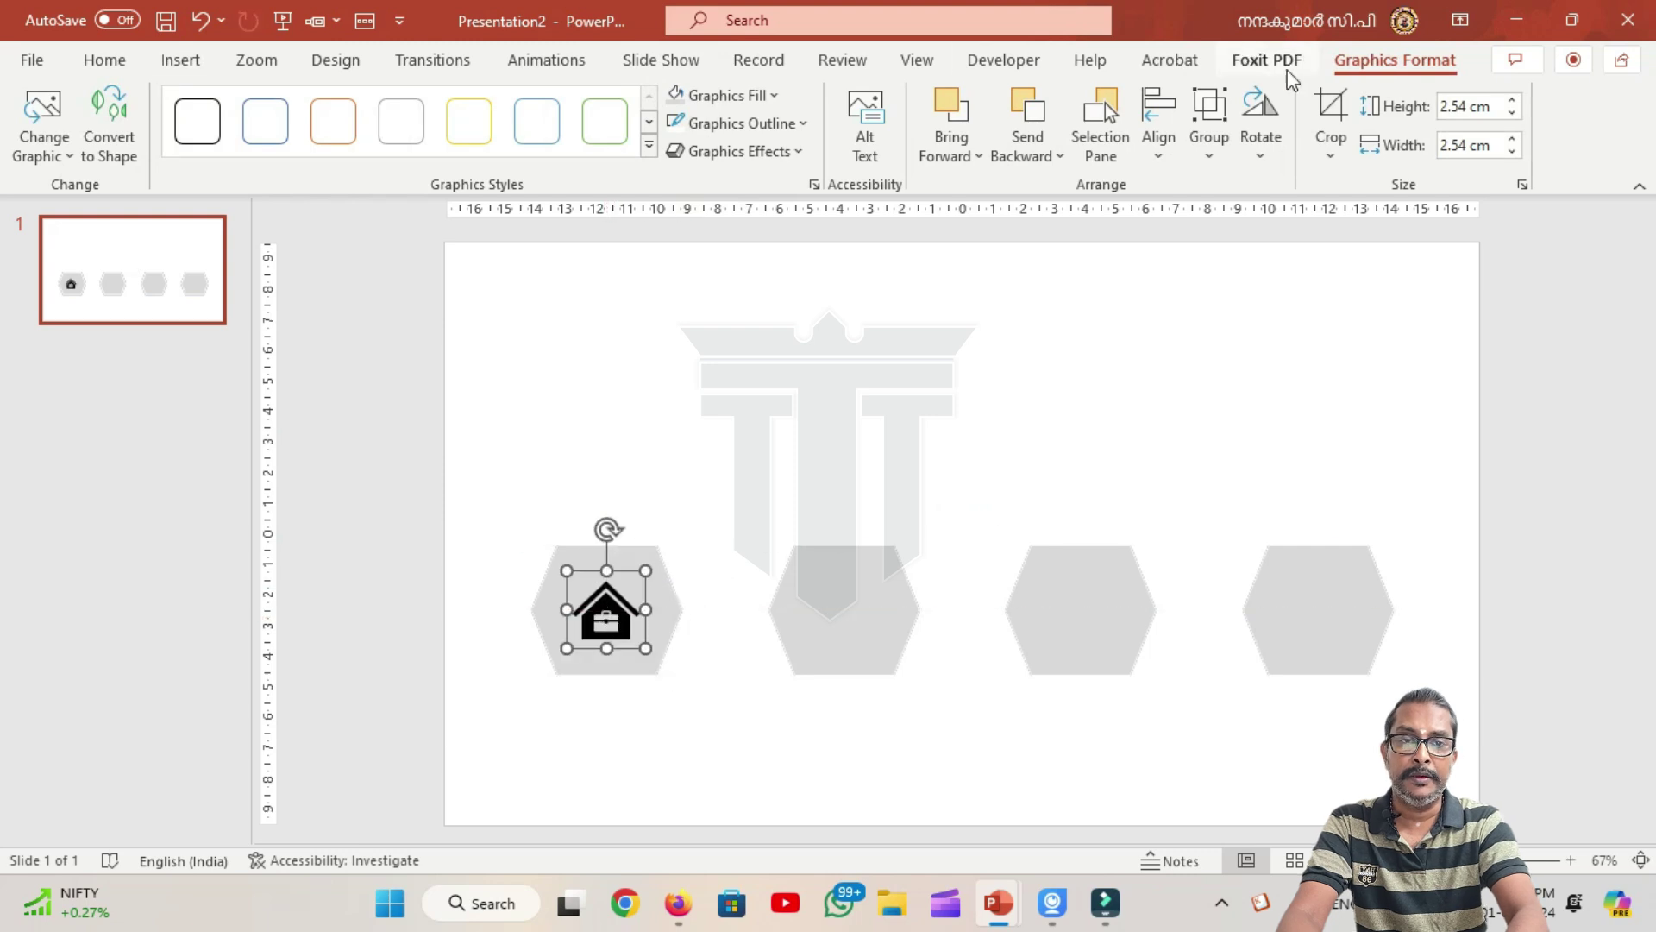
Step: Fill the house icon light grey and place a copy in the second hexagon
{"action": "left_click", "coordinate": [777, 97]}
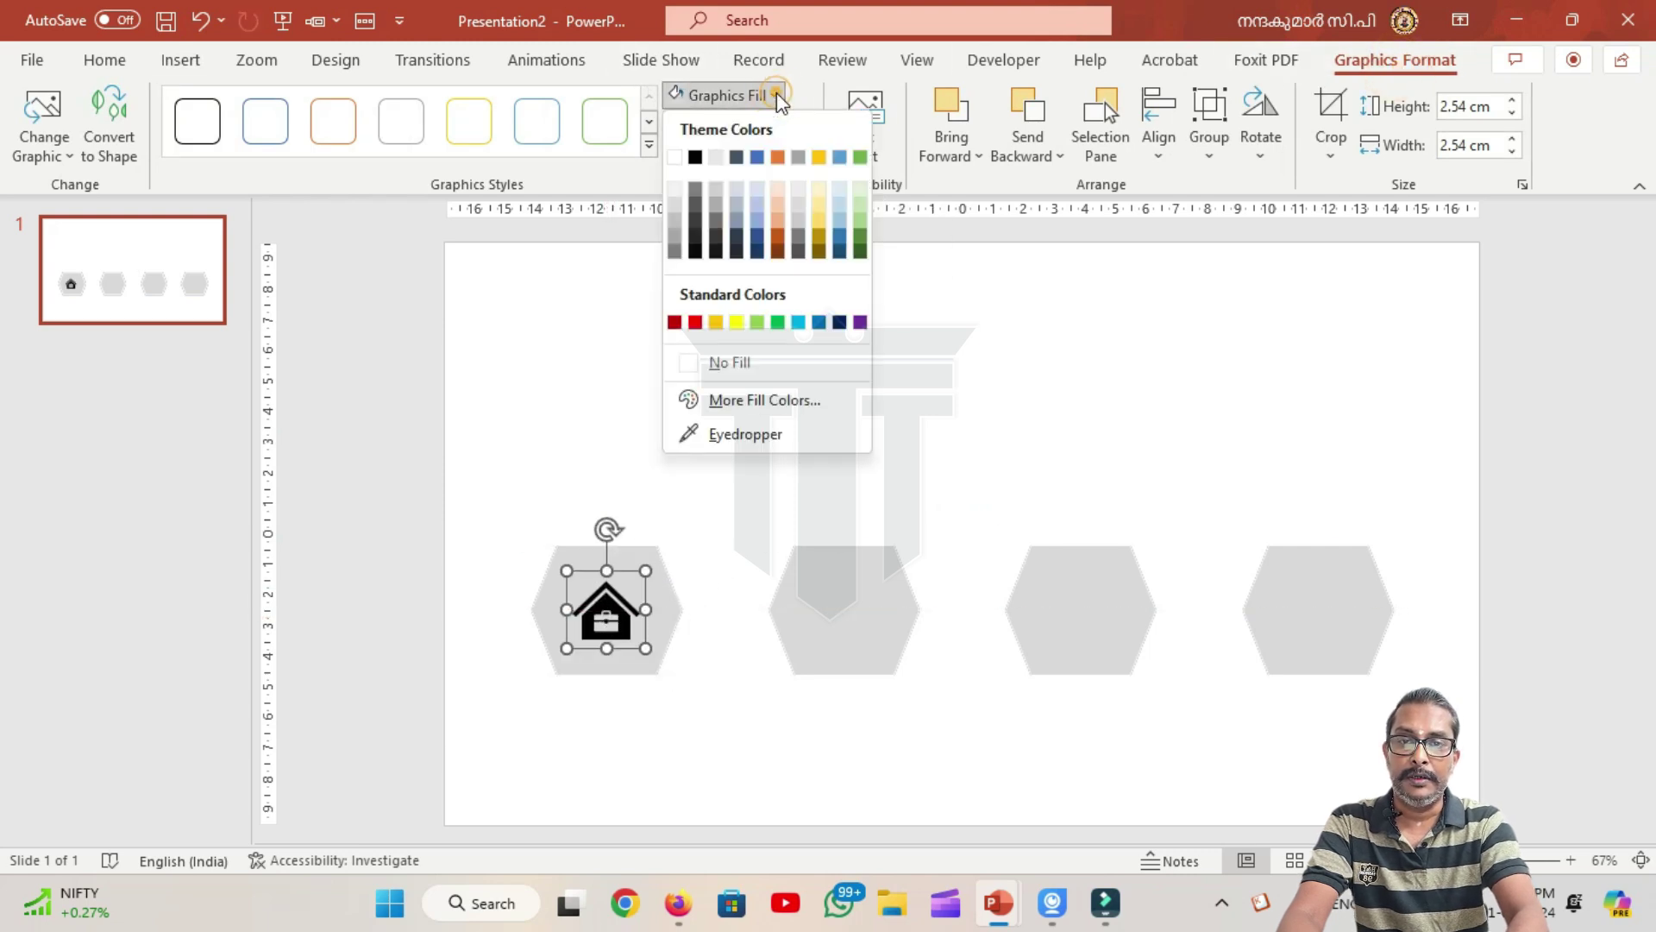
{"action": "left_click", "coordinate": [675, 240]}
{"action": "left_click_drag", "start_coordinate": [608, 617], "coordinate": [852, 614]}
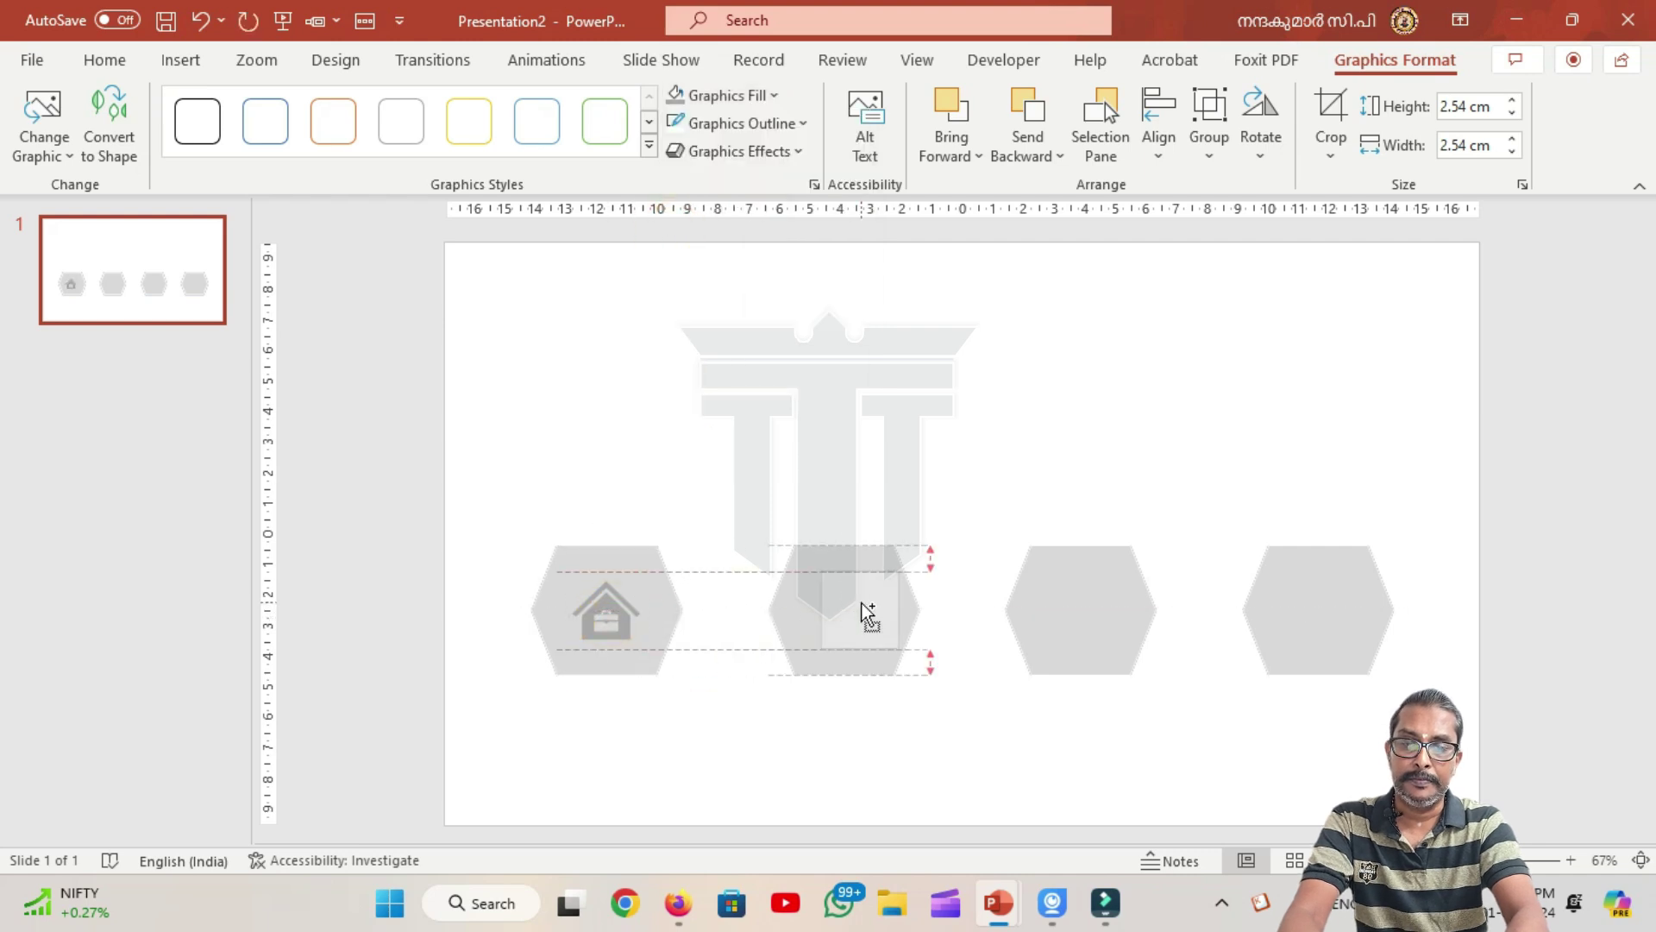
Step: Change the copied house icon to an Africa map icon and copy it into the third hexagon
{"action": "left_click", "coordinate": [60, 157]}
{"action": "left_click", "coordinate": [112, 289]}
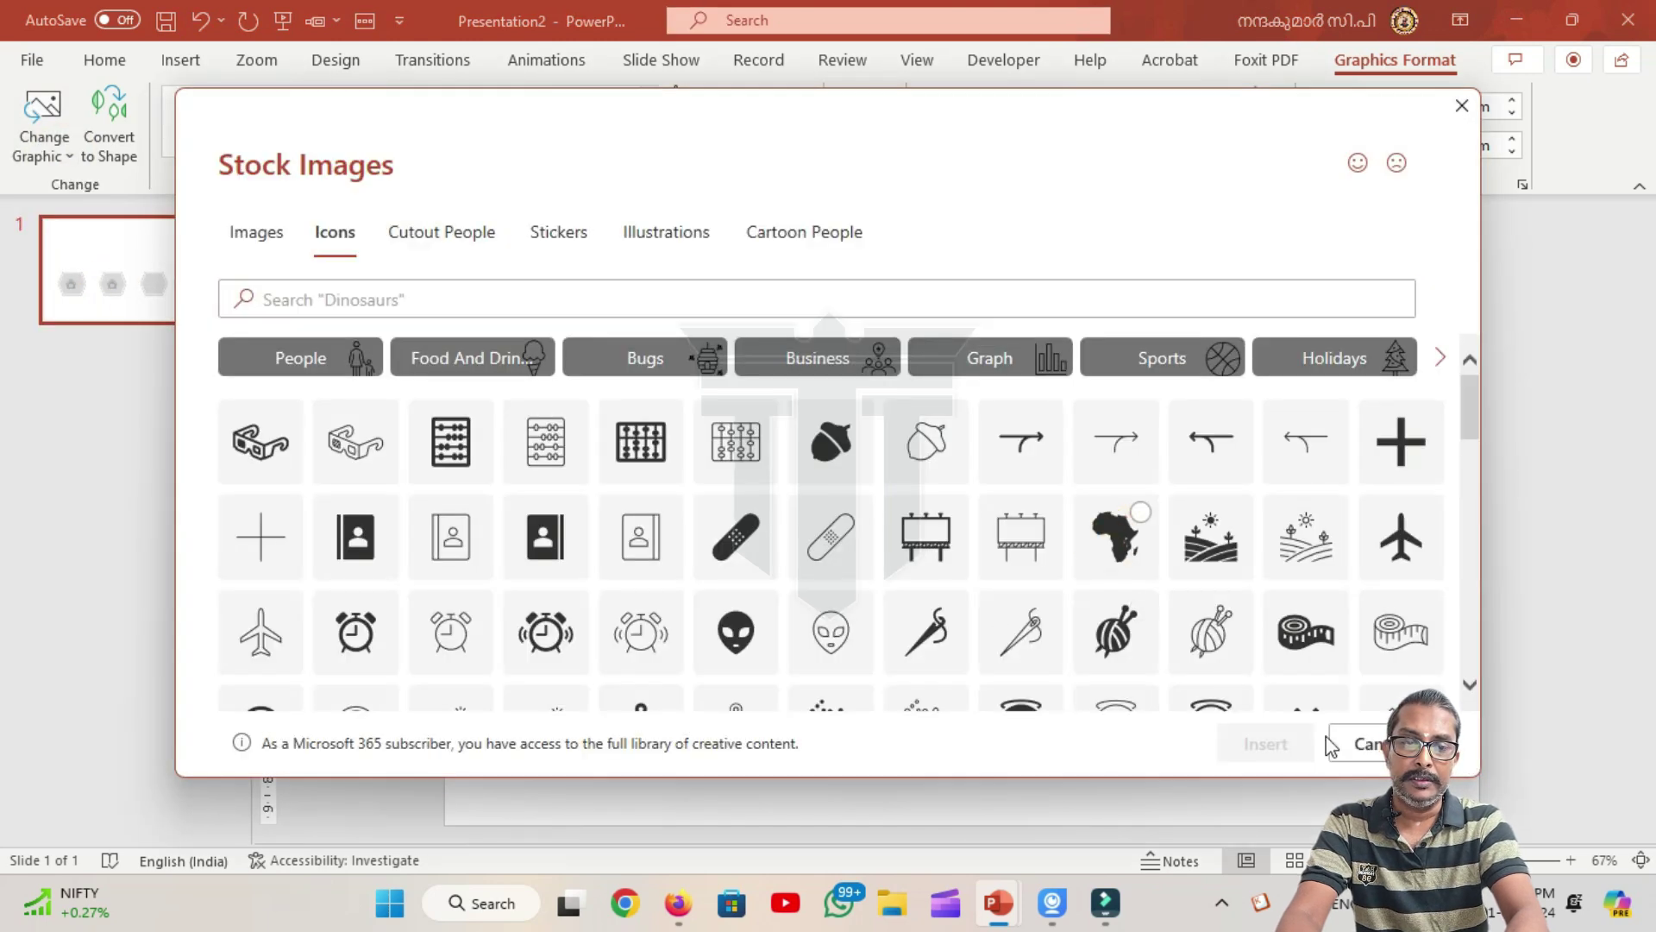
{"action": "left_click", "coordinate": [1265, 744]}
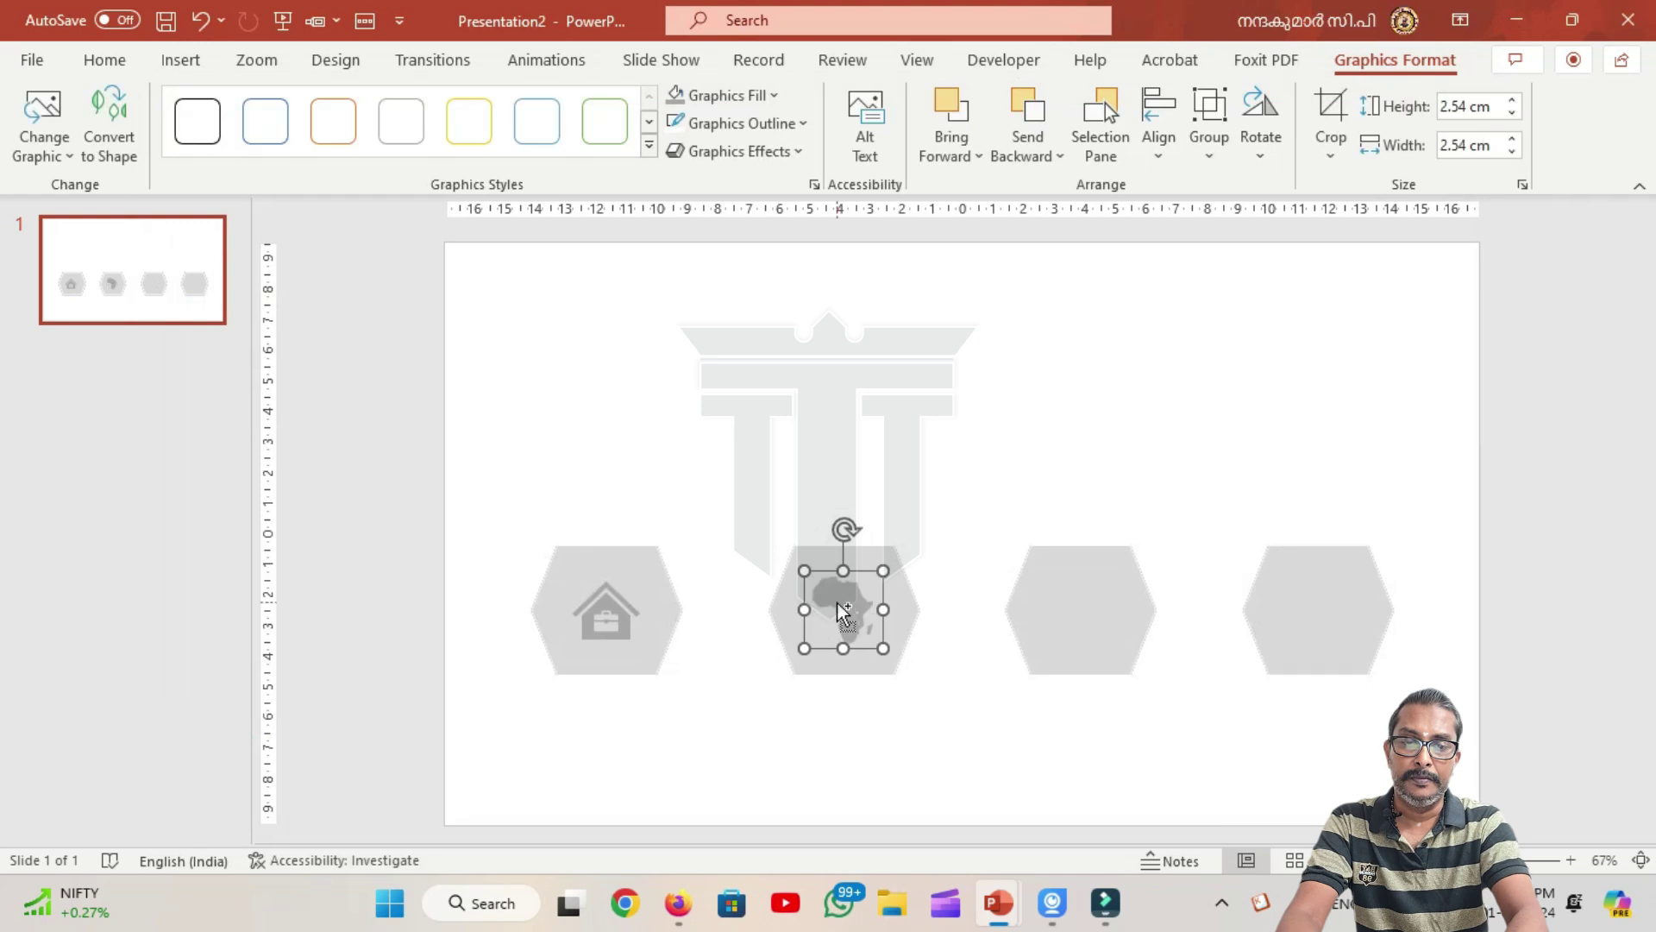
{"action": "left_click_drag", "start_coordinate": [843, 609], "coordinate": [1084, 603]}
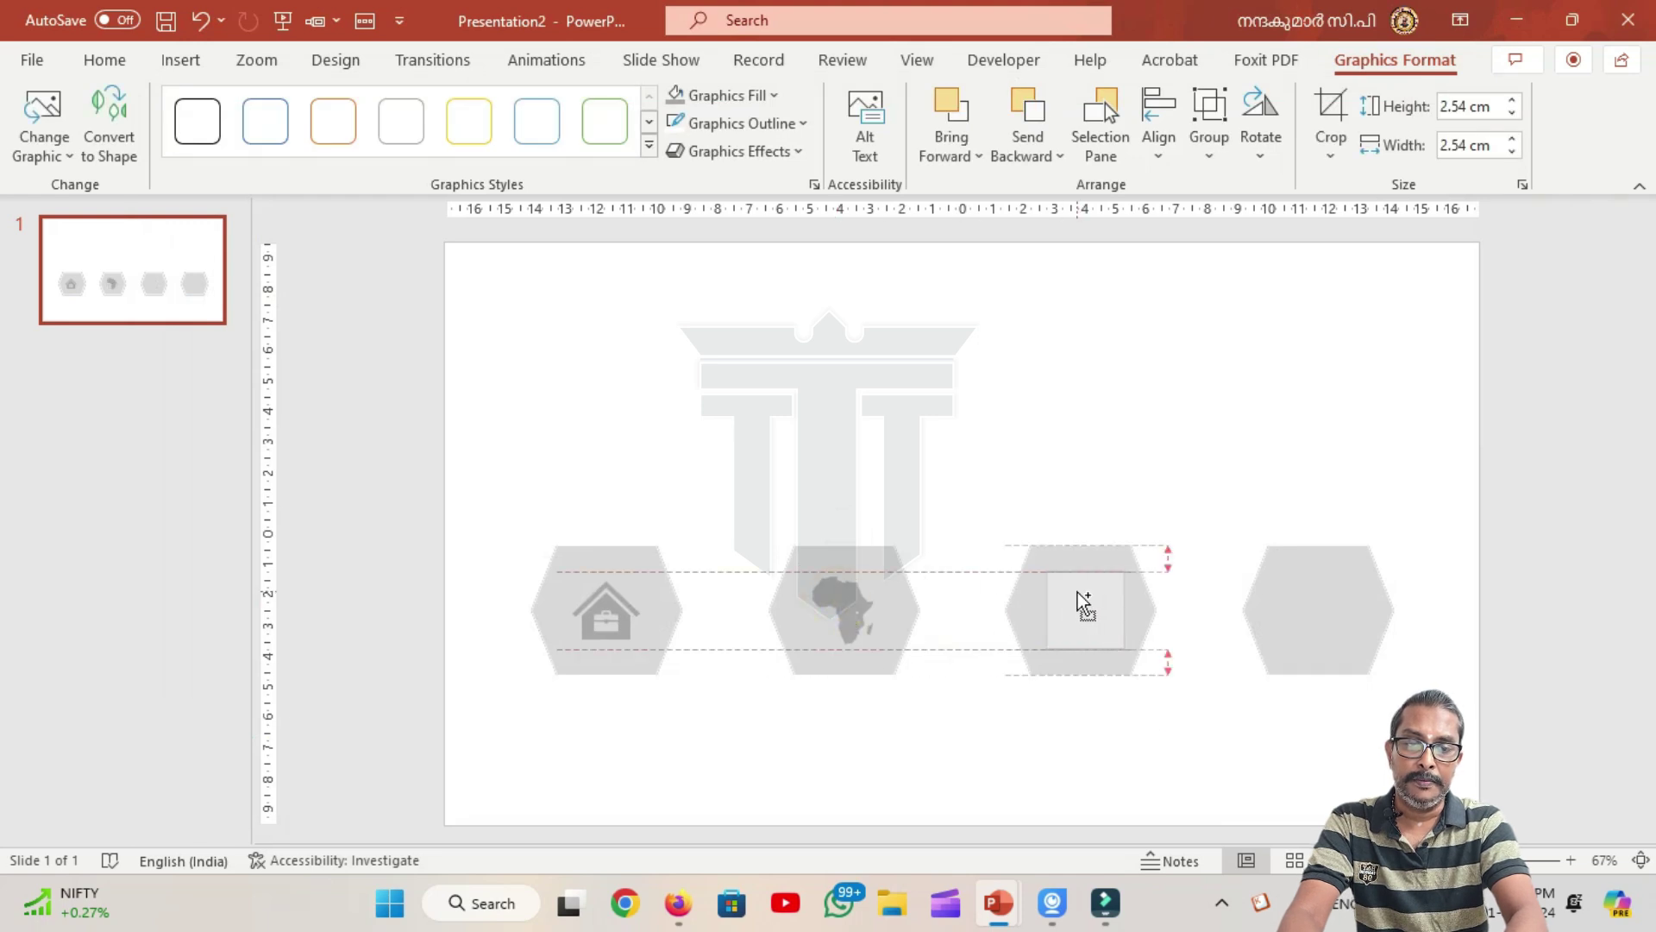
Step: Swap the third hexagon's icon for a contact-book icon and copy it into the fourth hexagon
{"action": "left_click", "coordinate": [68, 156]}
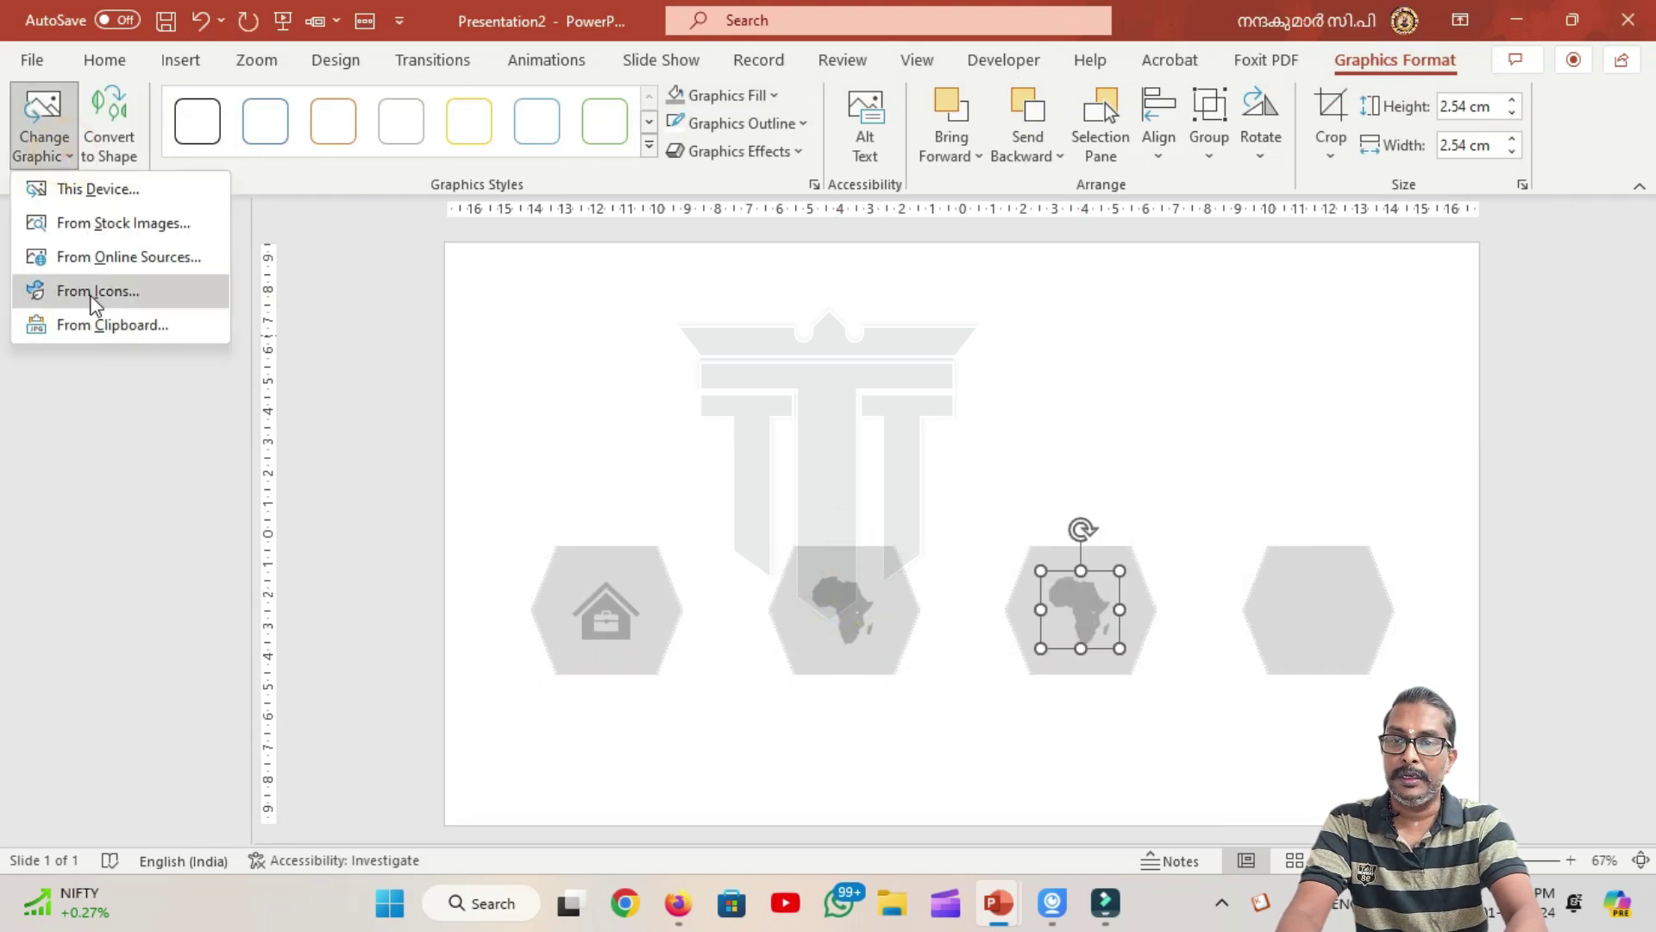
{"action": "left_click", "coordinate": [97, 291]}
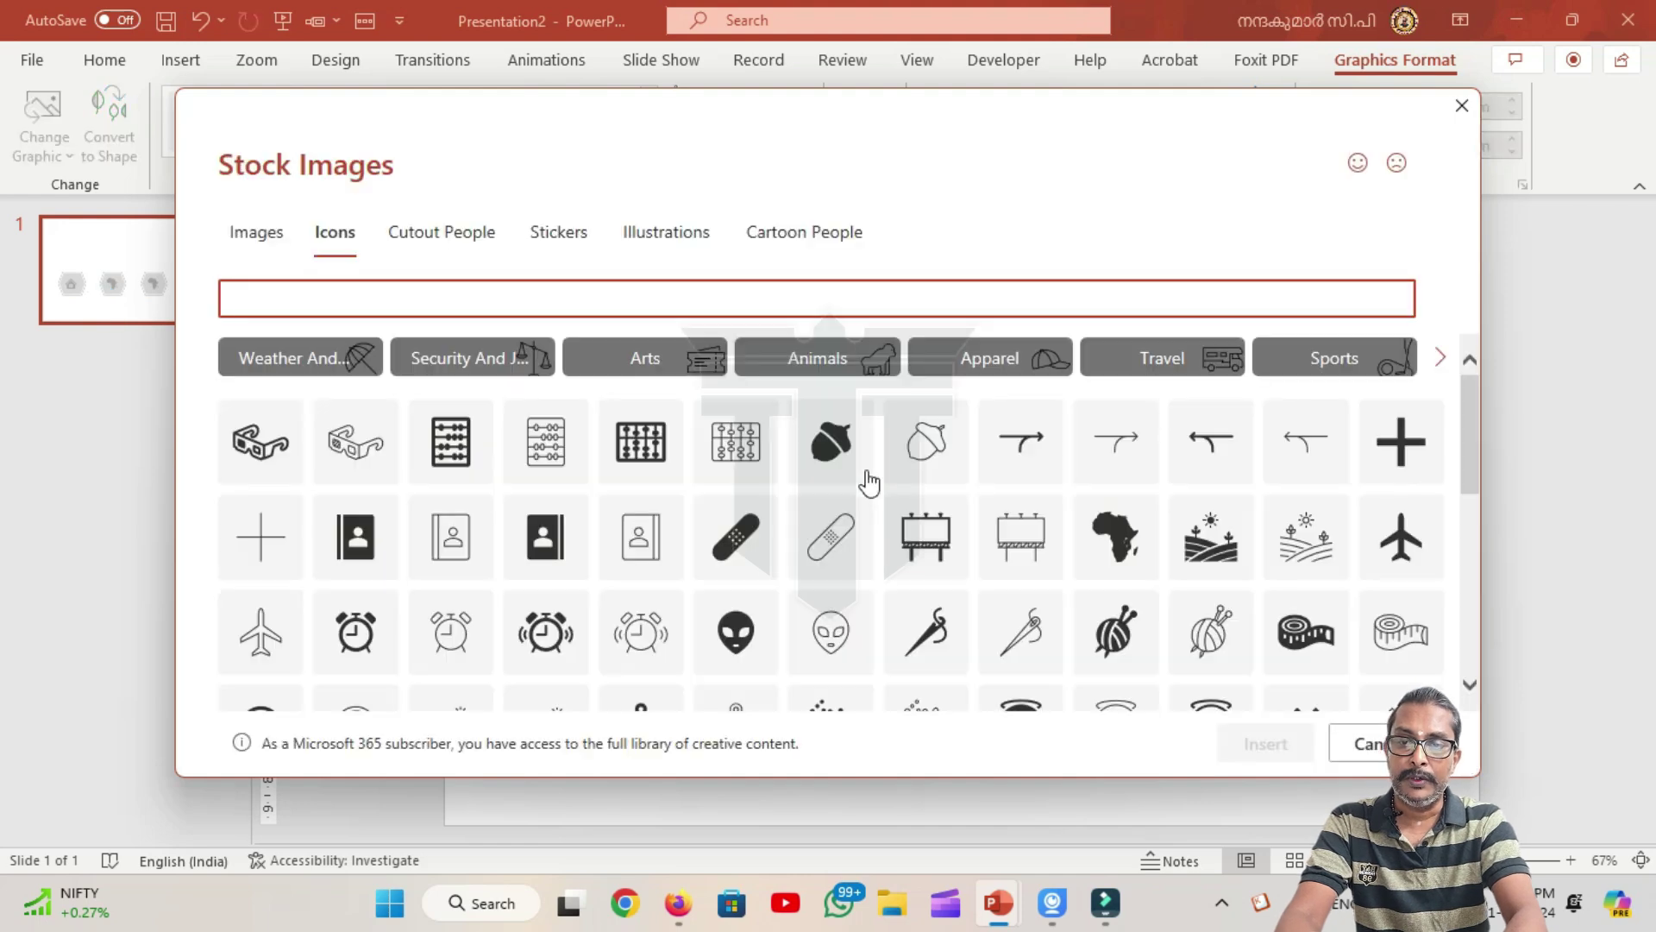
{"action": "left_click", "coordinate": [355, 537]}
{"action": "left_click", "coordinate": [1239, 759]}
{"action": "left_click_drag", "start_coordinate": [1088, 619], "coordinate": [1308, 616]}
Step: Replace the fourth hexagon's icon with an airplane icon
{"action": "left_click", "coordinate": [70, 156]}
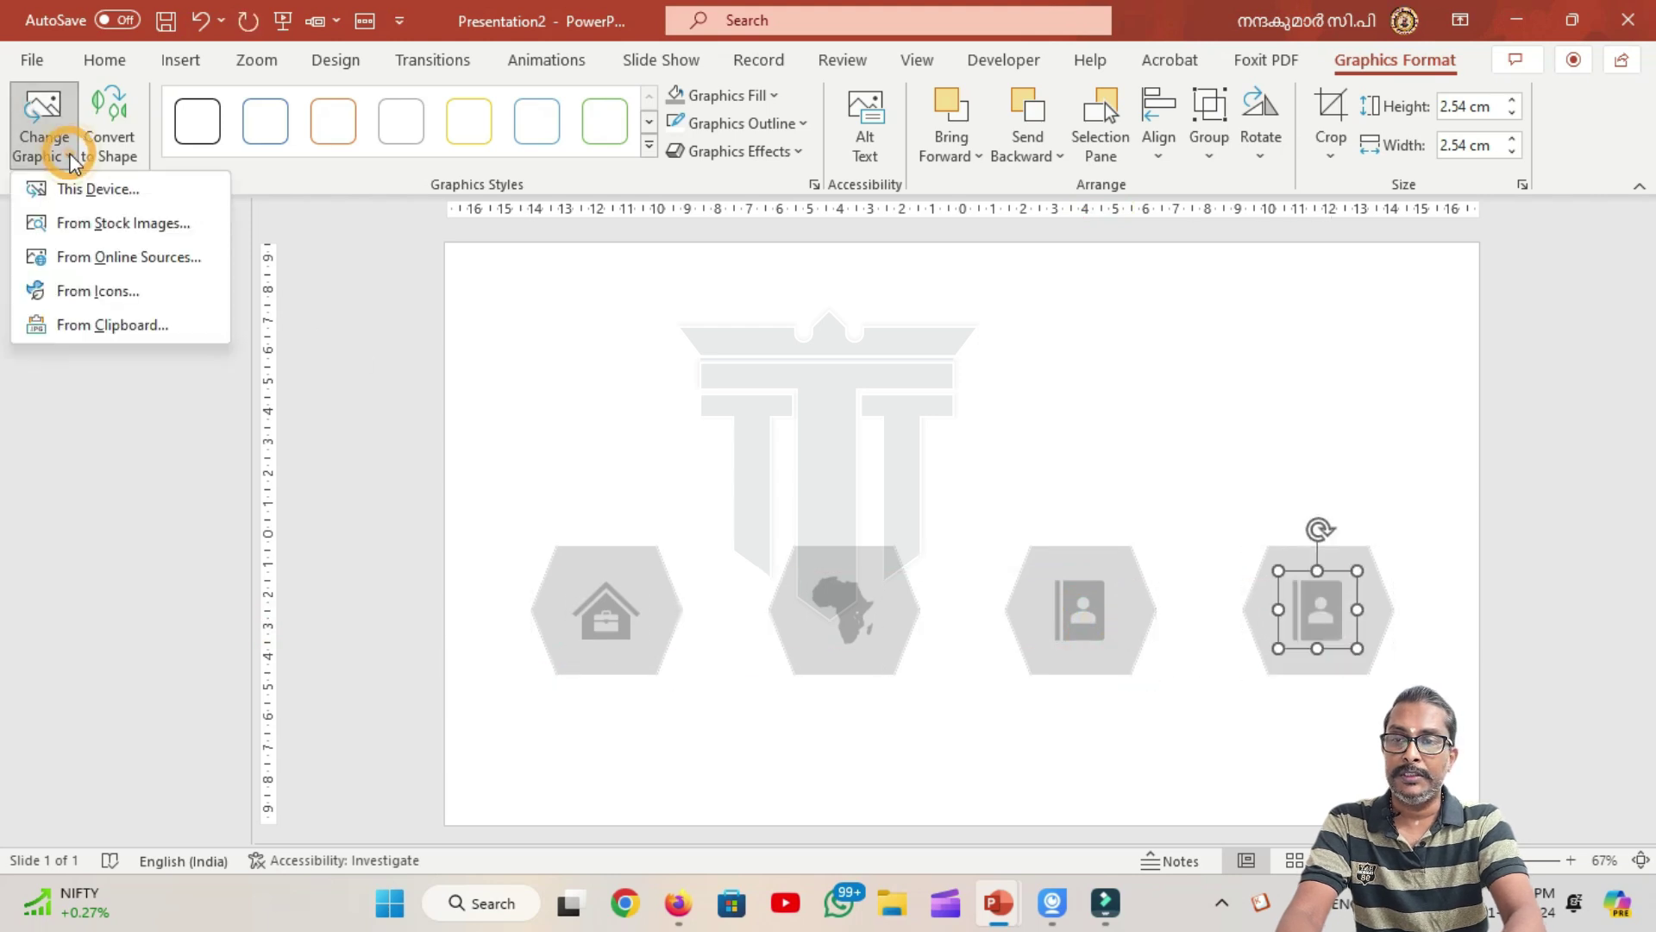
{"action": "left_click", "coordinate": [97, 290]}
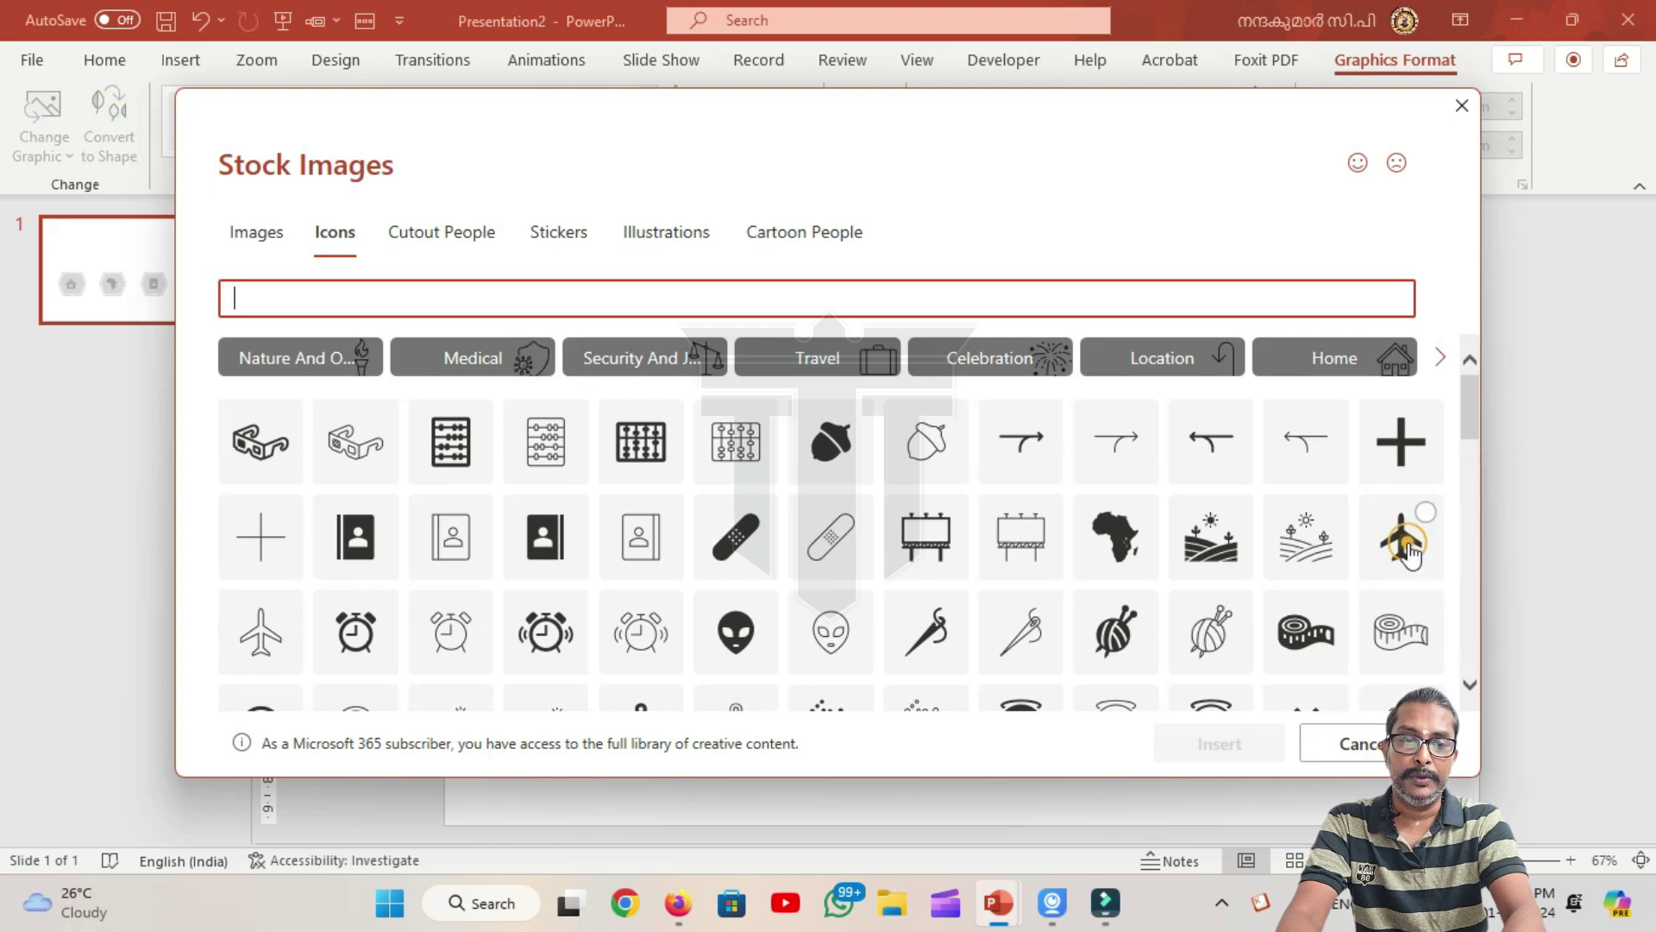
{"action": "left_click", "coordinate": [1403, 544]}
{"action": "left_click", "coordinate": [1253, 744]}
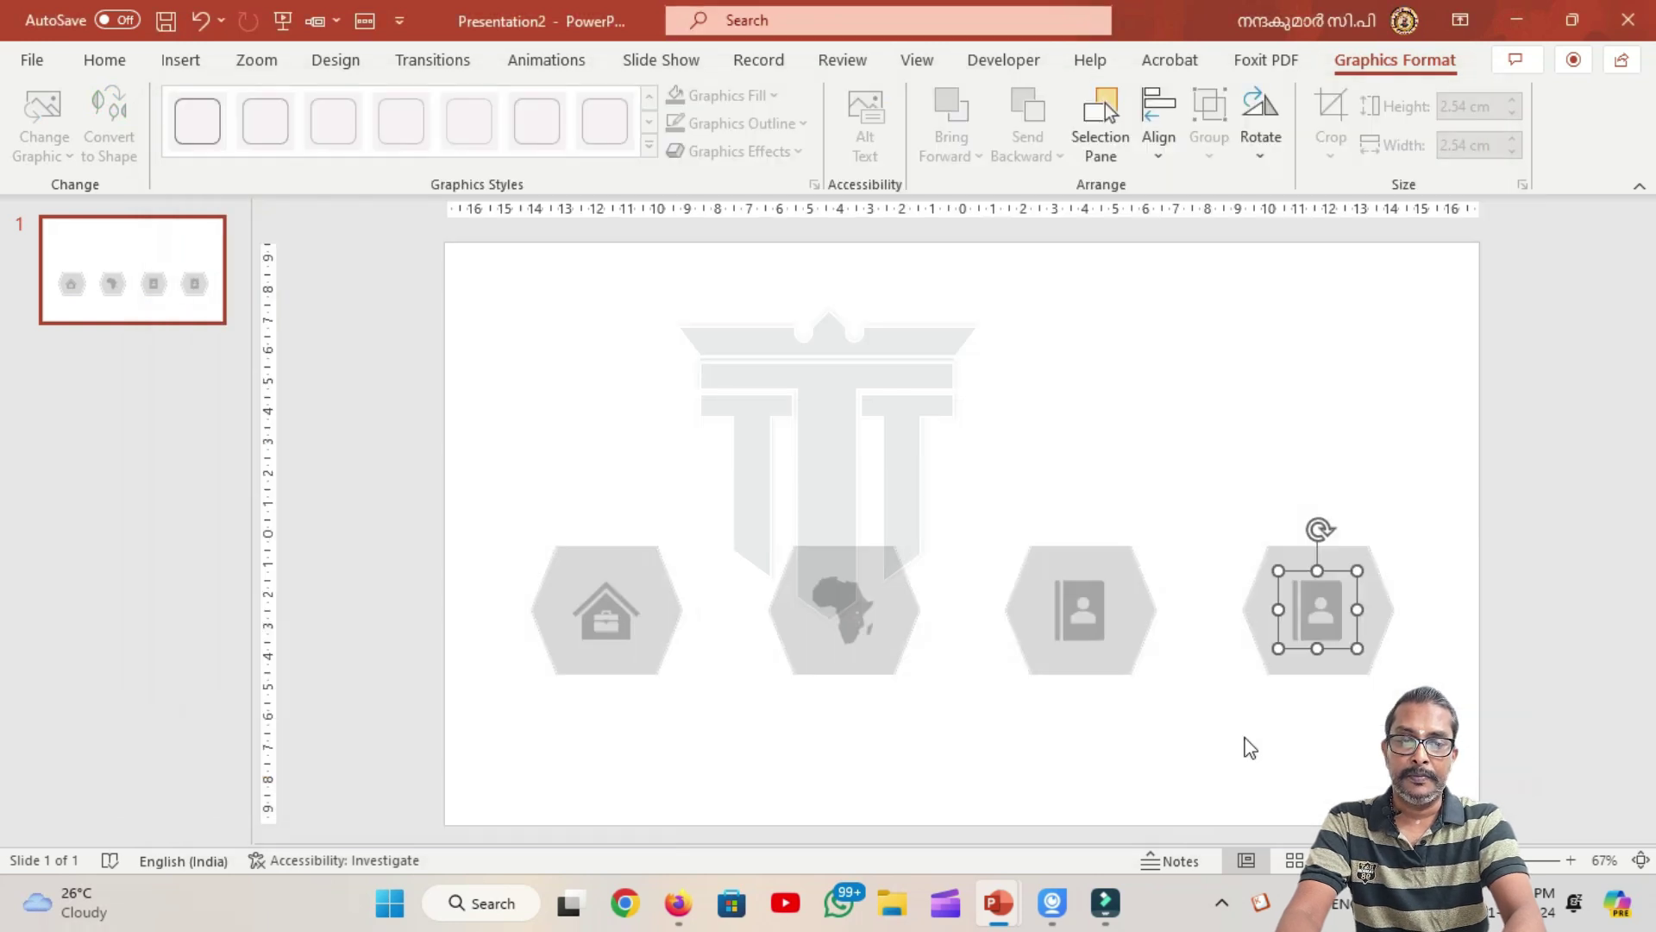
{"action": "left_click", "coordinate": [697, 723]}
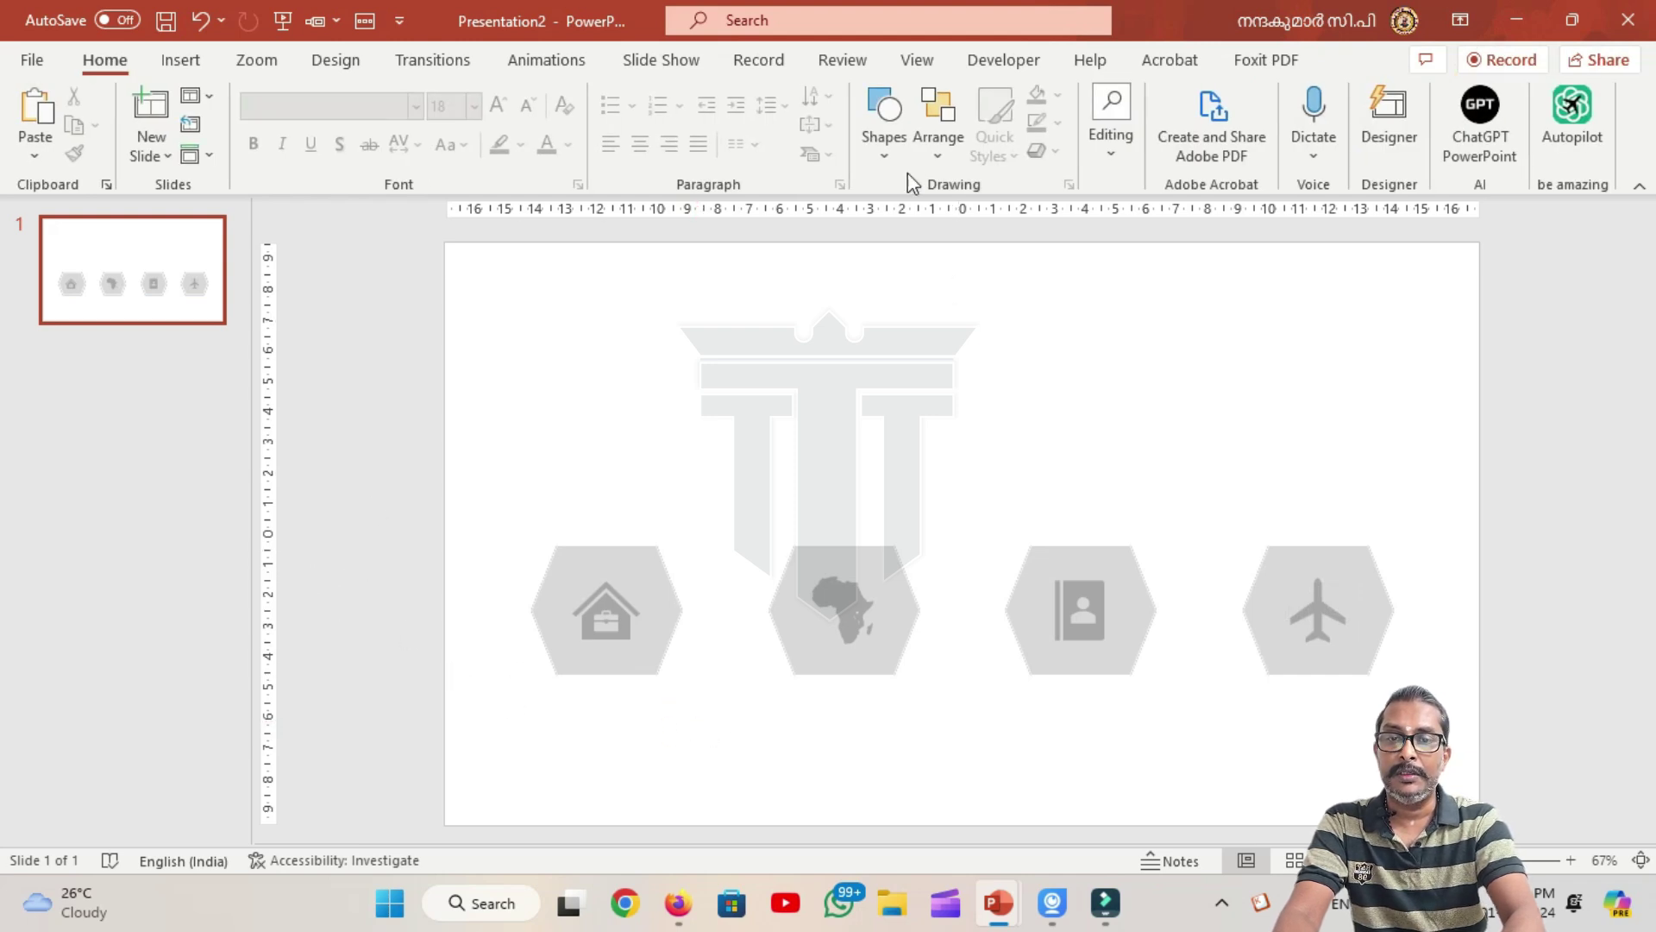
Step: Draw a text box above the first hexagon reading 'YOUR TITLE HERE'
{"action": "left_click", "coordinate": [889, 160]}
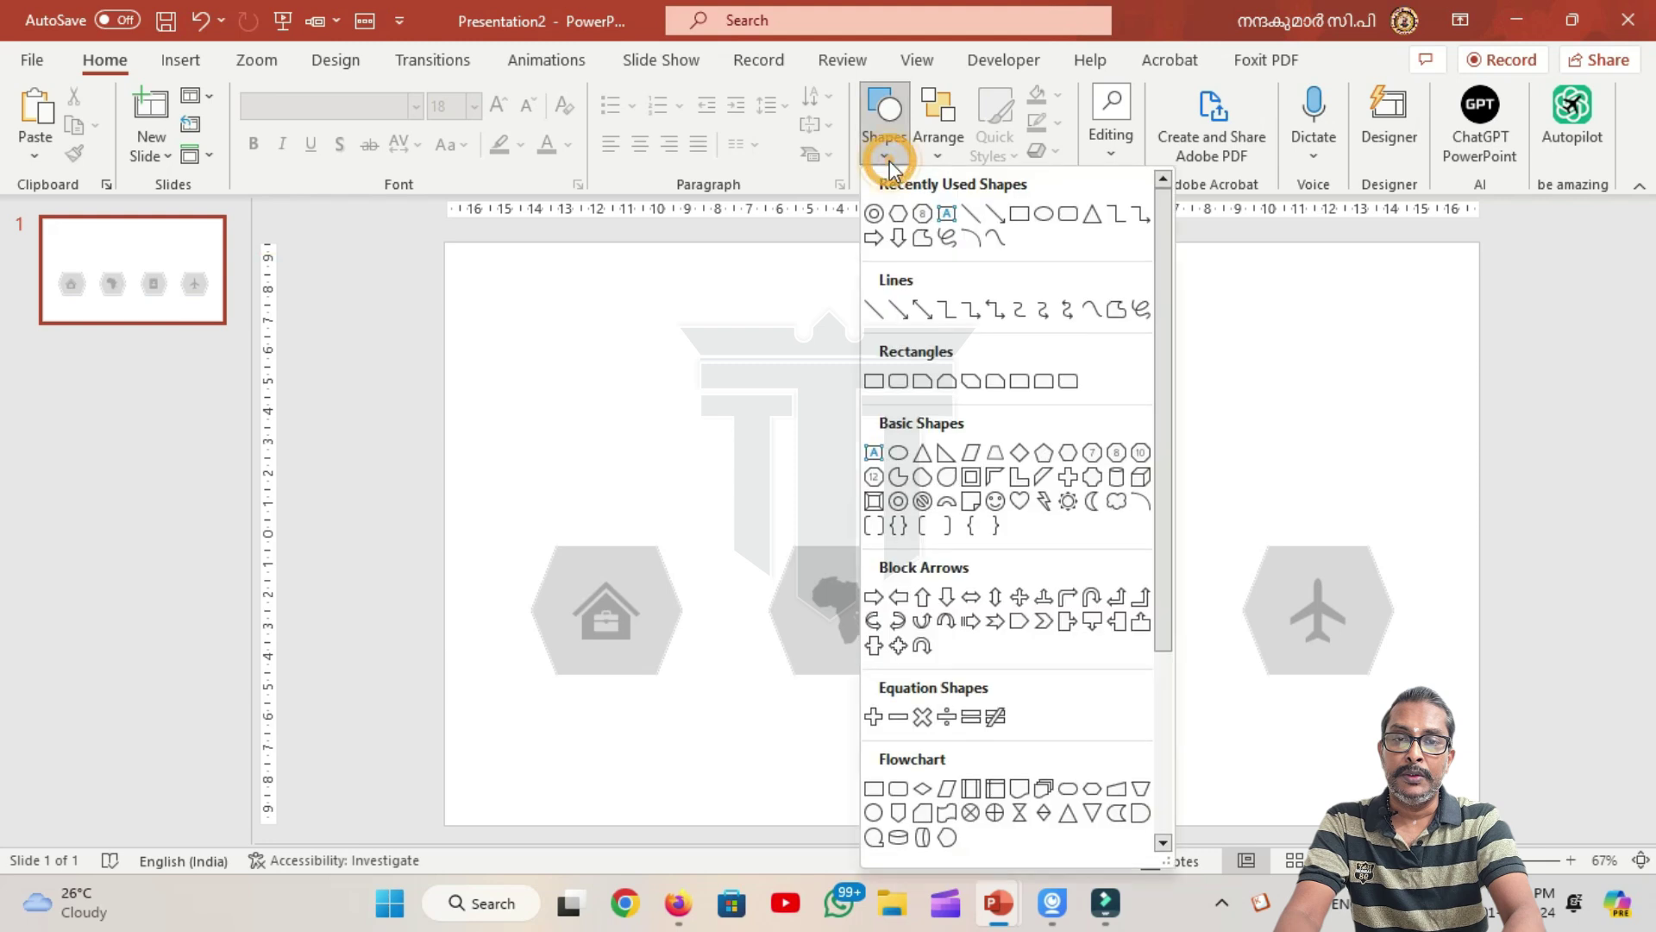
{"action": "left_click", "coordinate": [947, 214]}
{"action": "mouse_move", "coordinate": [491, 407]}
{"action": "left_mouse_down"}
{"action": "mouse_move", "coordinate": [718, 551]}
{"action": "mouse_move", "coordinate": [769, 523]}
{"action": "left_mouse_up"}
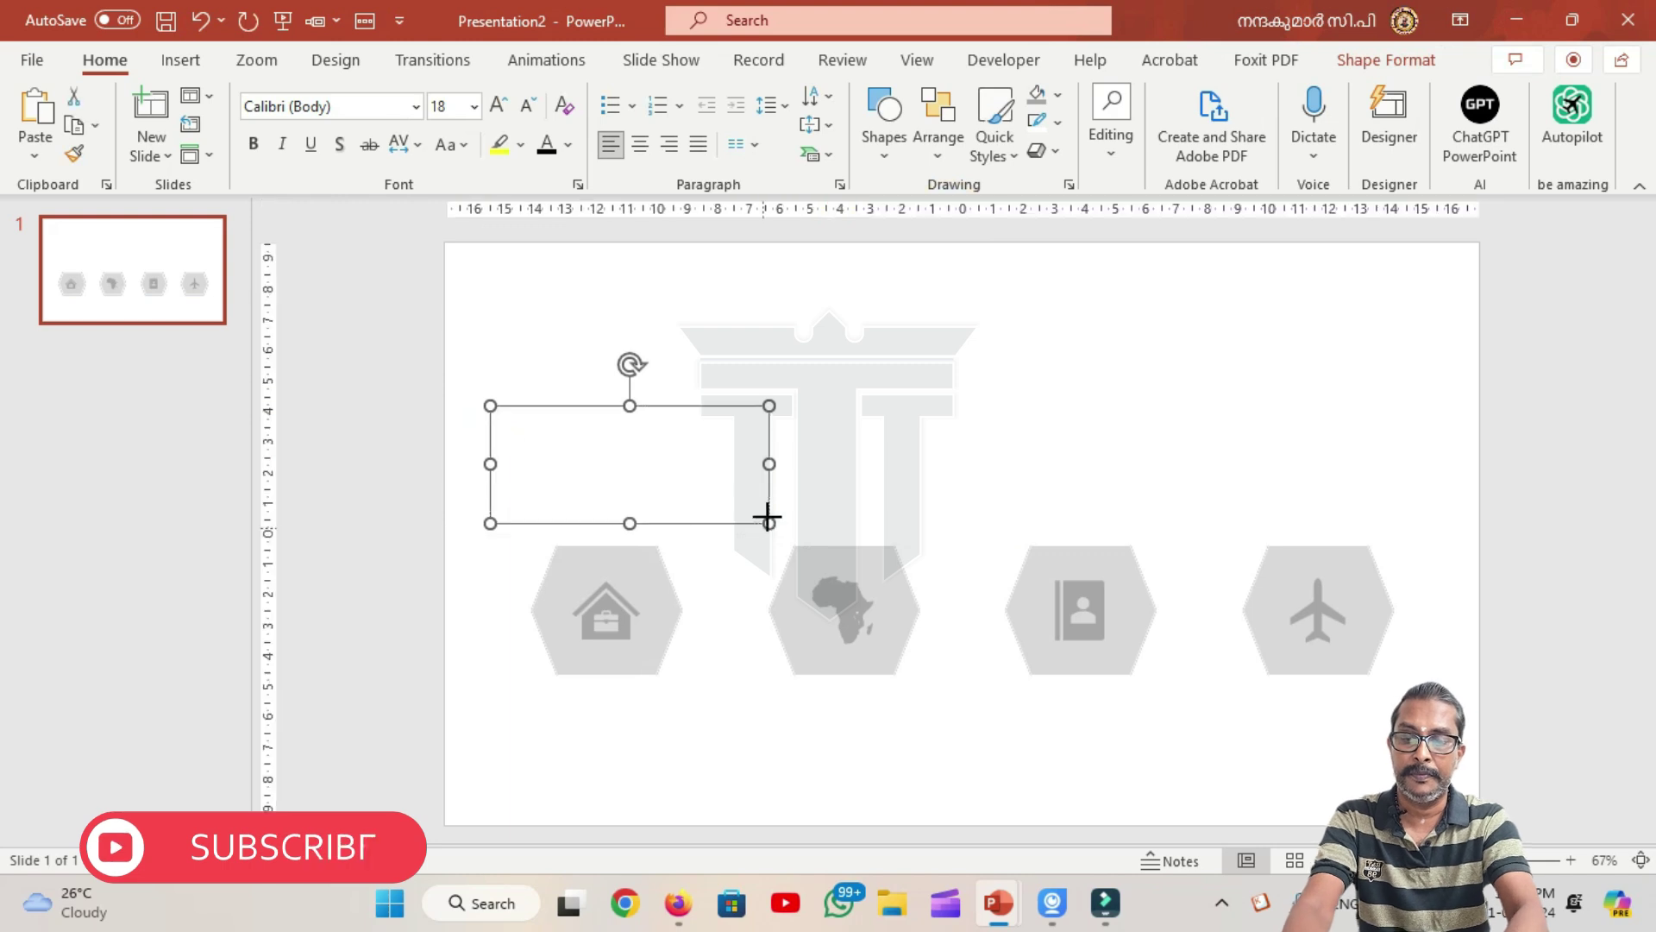
{"action": "type", "text": "YOUR"}
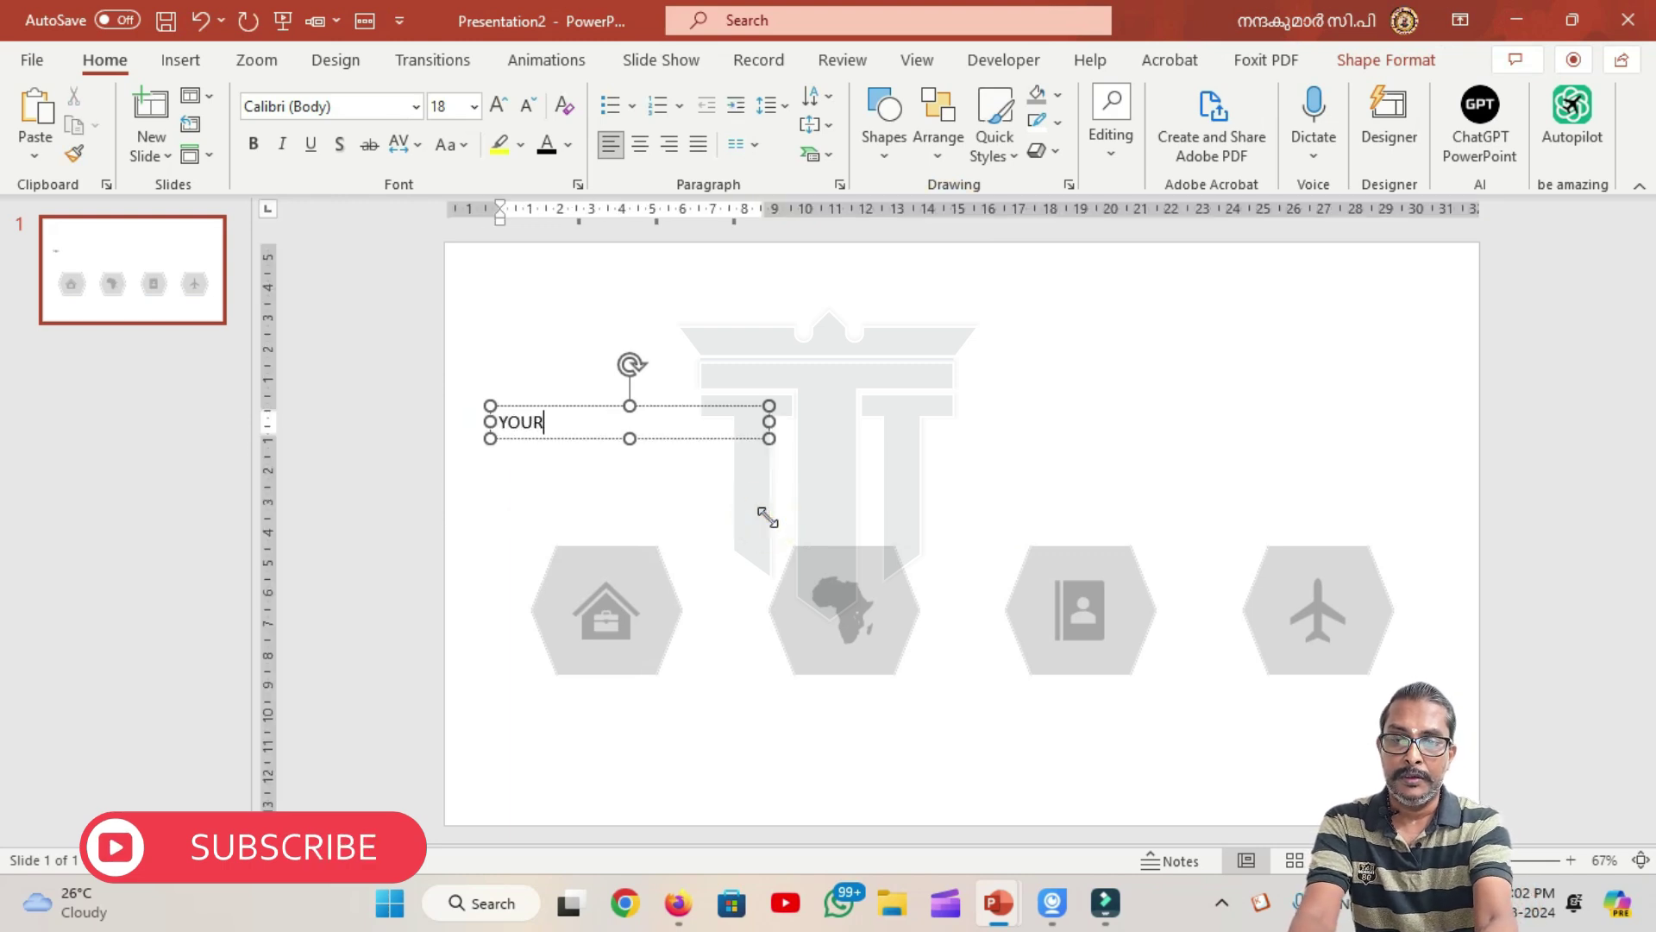
{"action": "type", "text": " TITLE HERE"}
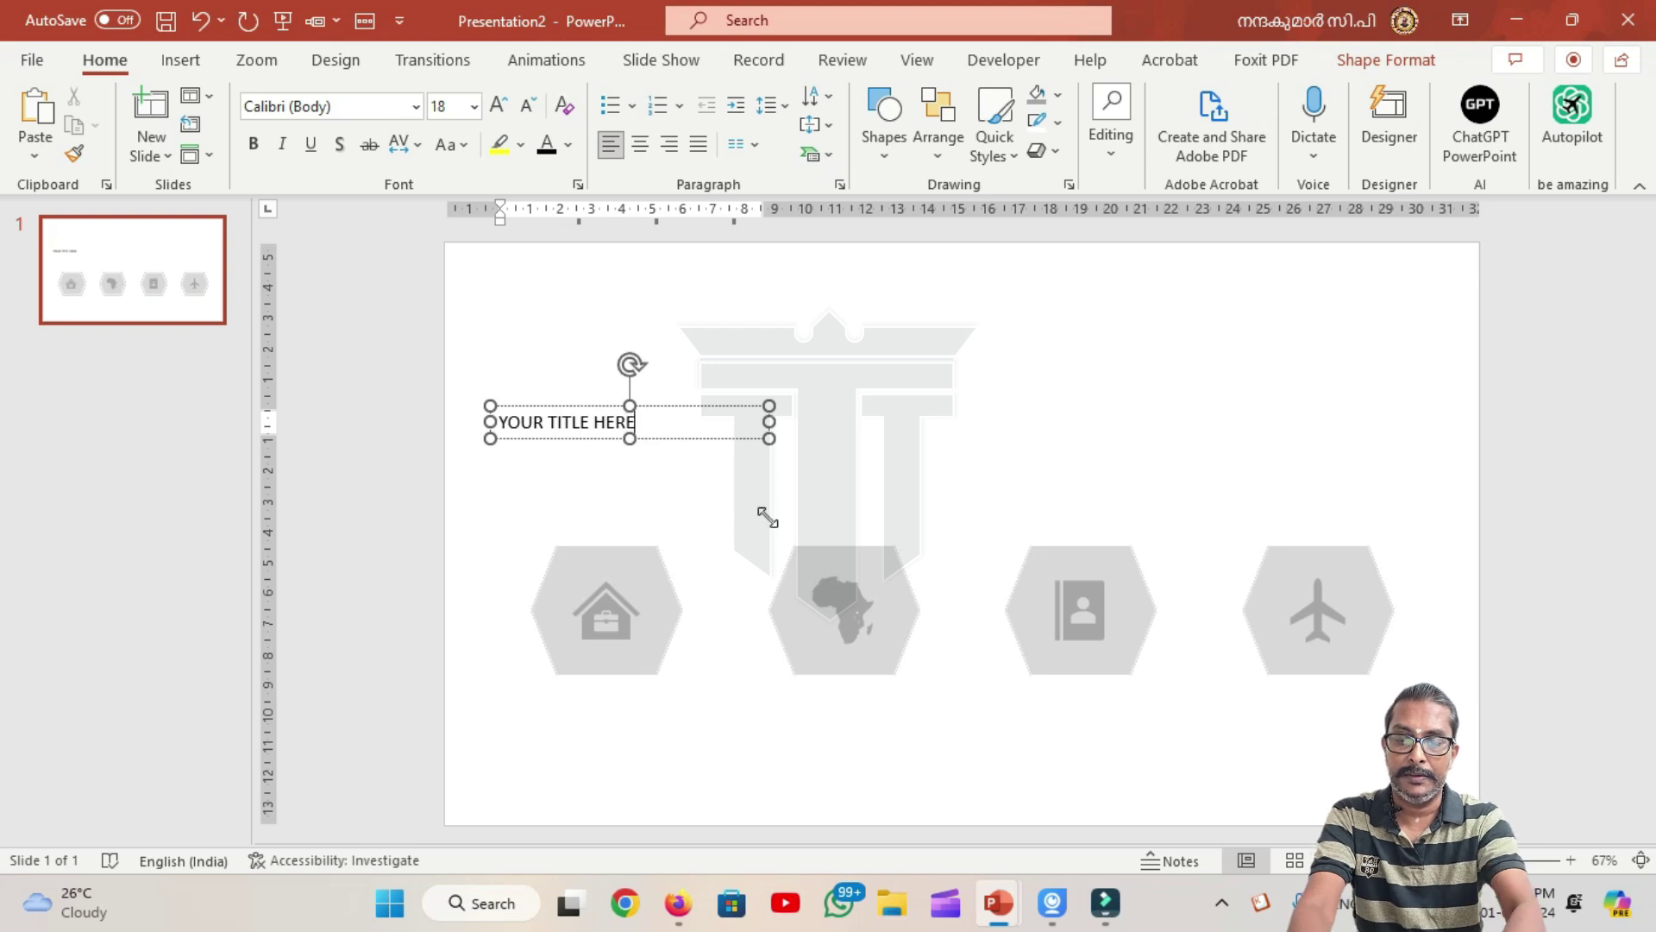
{"action": "left_click_drag", "start_coordinate": [769, 422], "coordinate": [671, 422]}
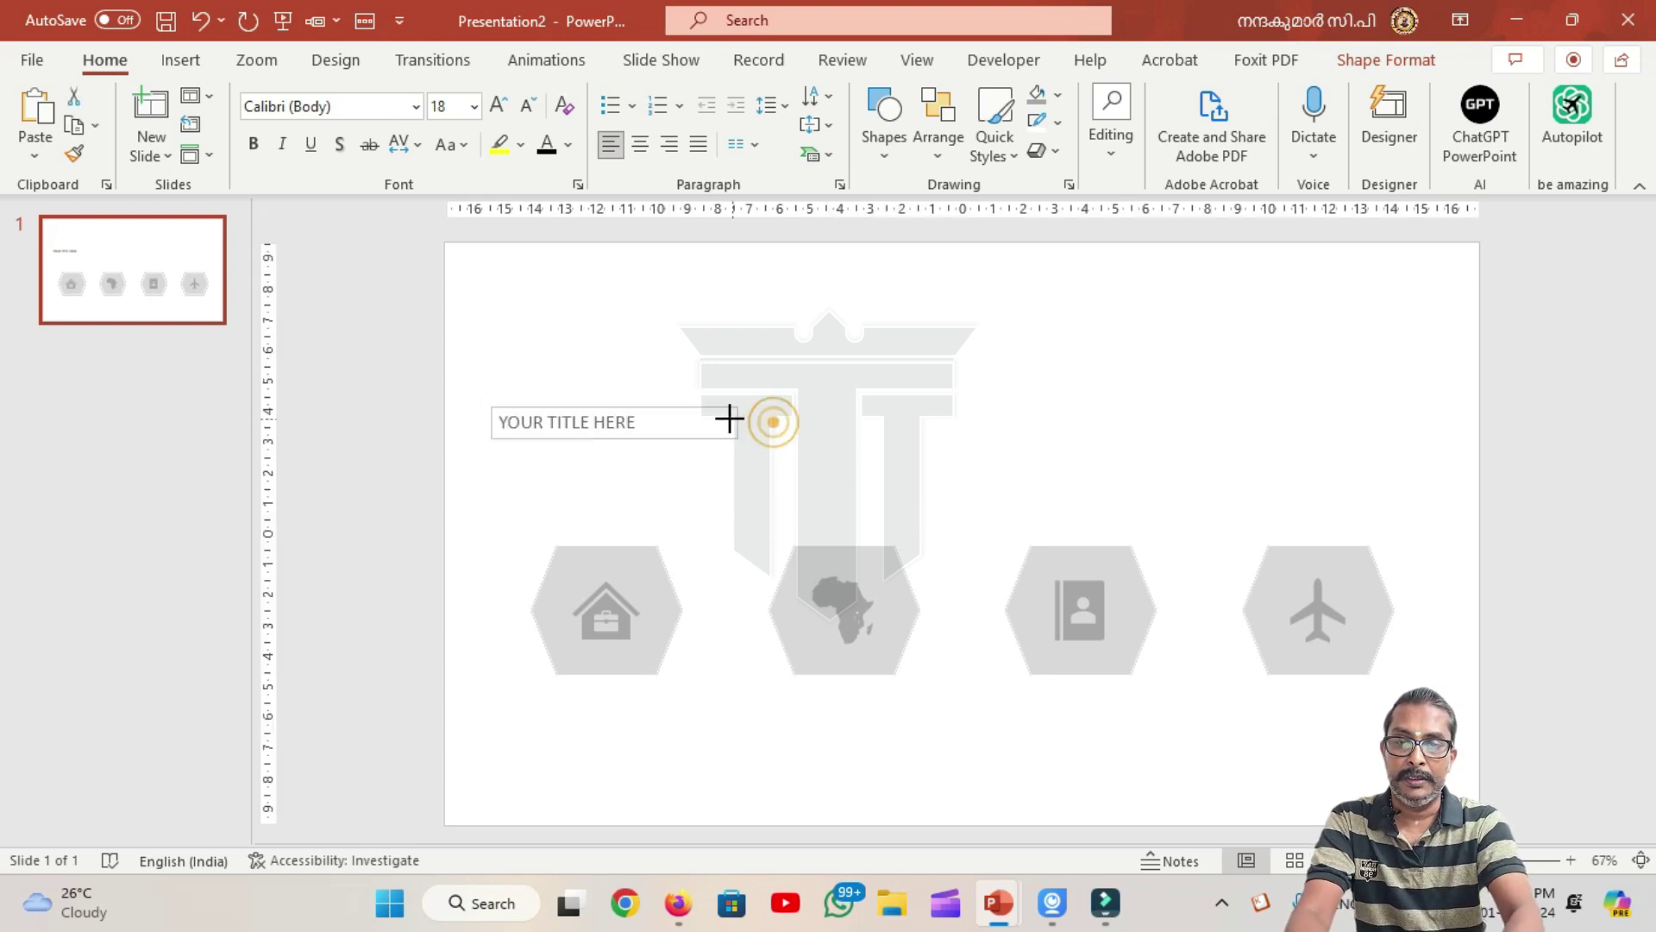
Step: Format the title in Avenir Next LT Pro, bold and centred, on one line
{"action": "left_click", "coordinate": [302, 106]}
{"action": "type", "text": "A"}
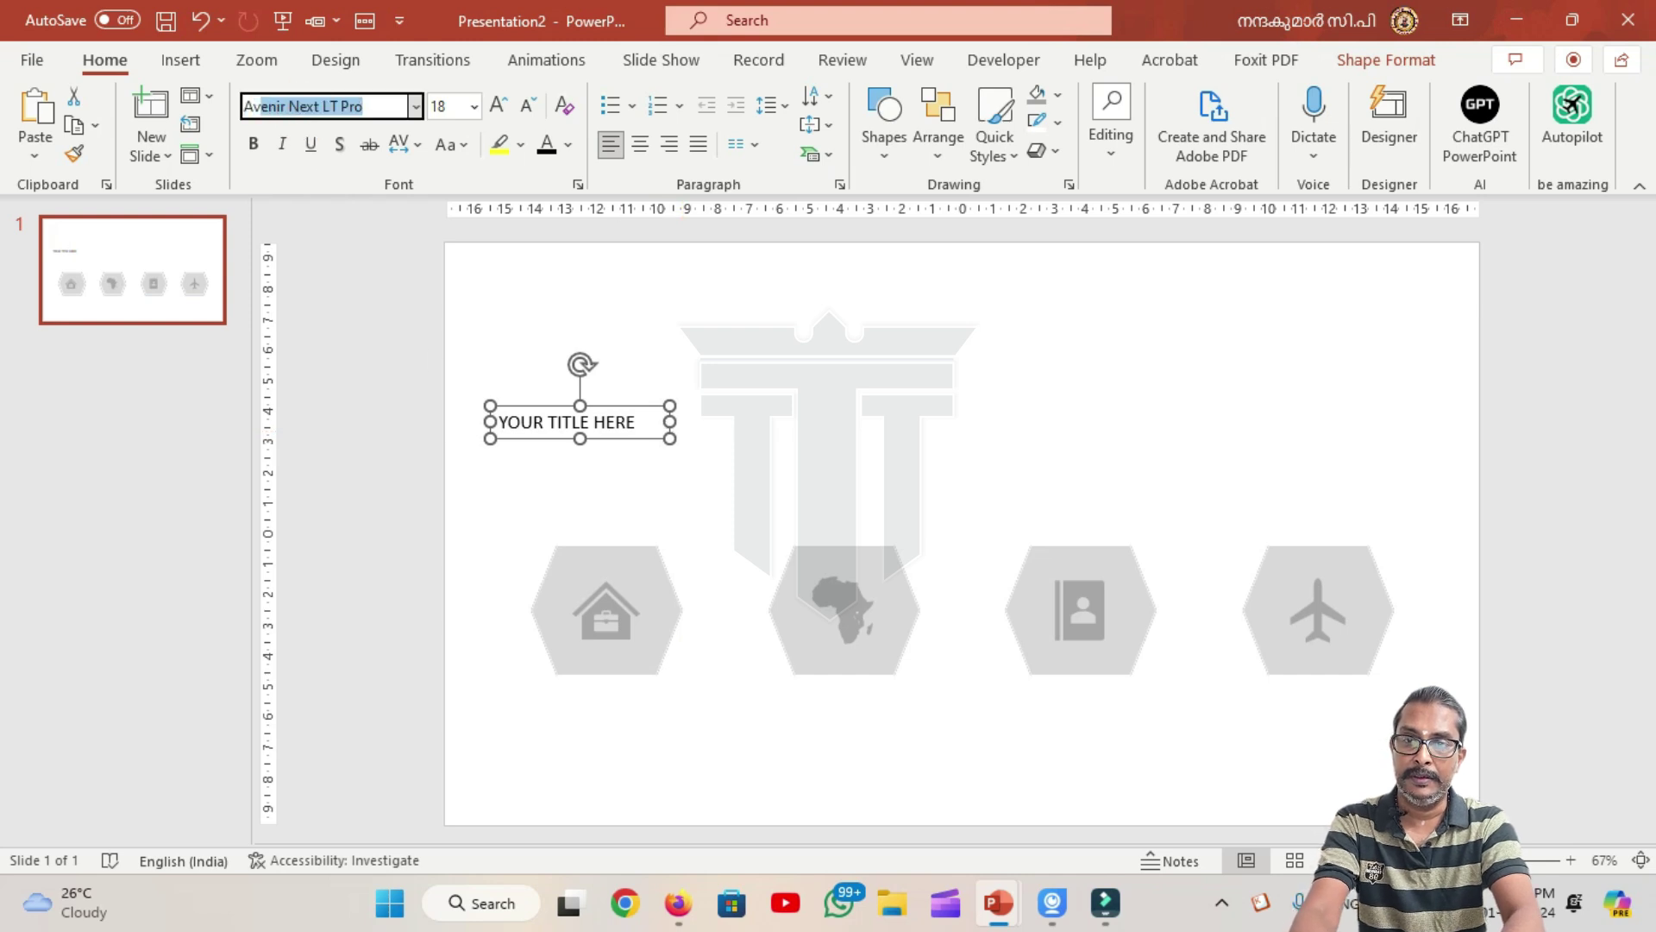
{"action": "type", "text": "ad"}
{"action": "key", "text": "Return"}
{"action": "left_click", "coordinate": [887, 510]}
{"action": "type", "text": "A"}
{"action": "key", "text": "Return"}
{"action": "left_click", "coordinate": [264, 146]}
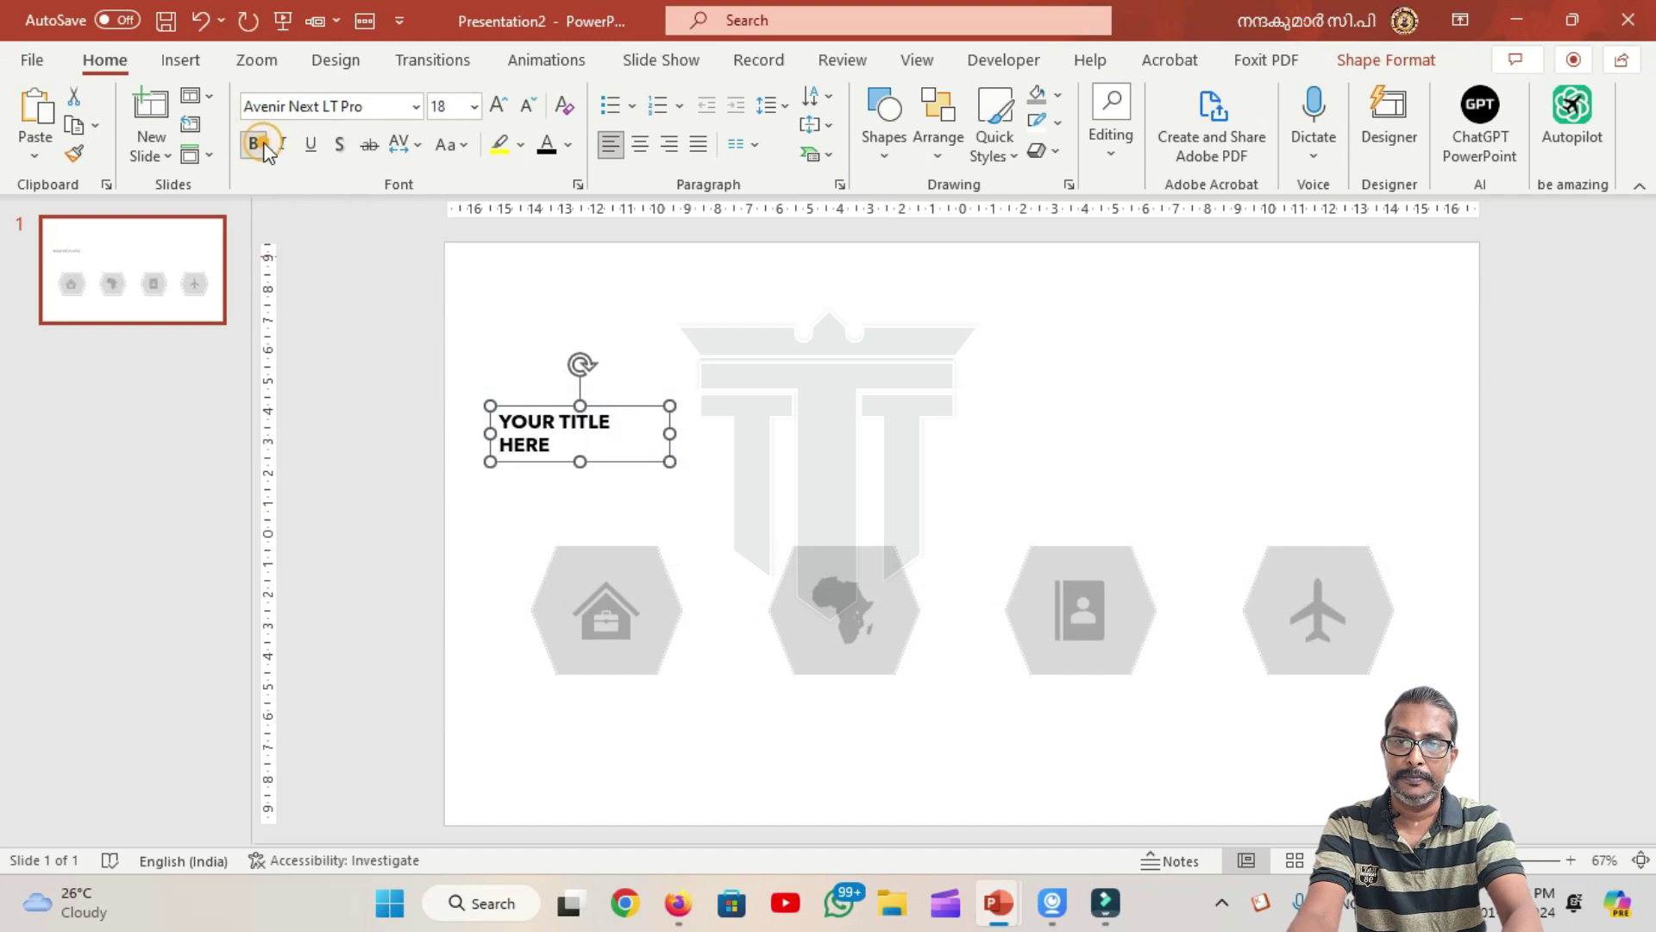
{"action": "left_click_drag", "start_coordinate": [672, 430], "coordinate": [681, 430]}
{"action": "left_click", "coordinate": [639, 144]}
{"action": "left_click", "coordinate": [663, 428]}
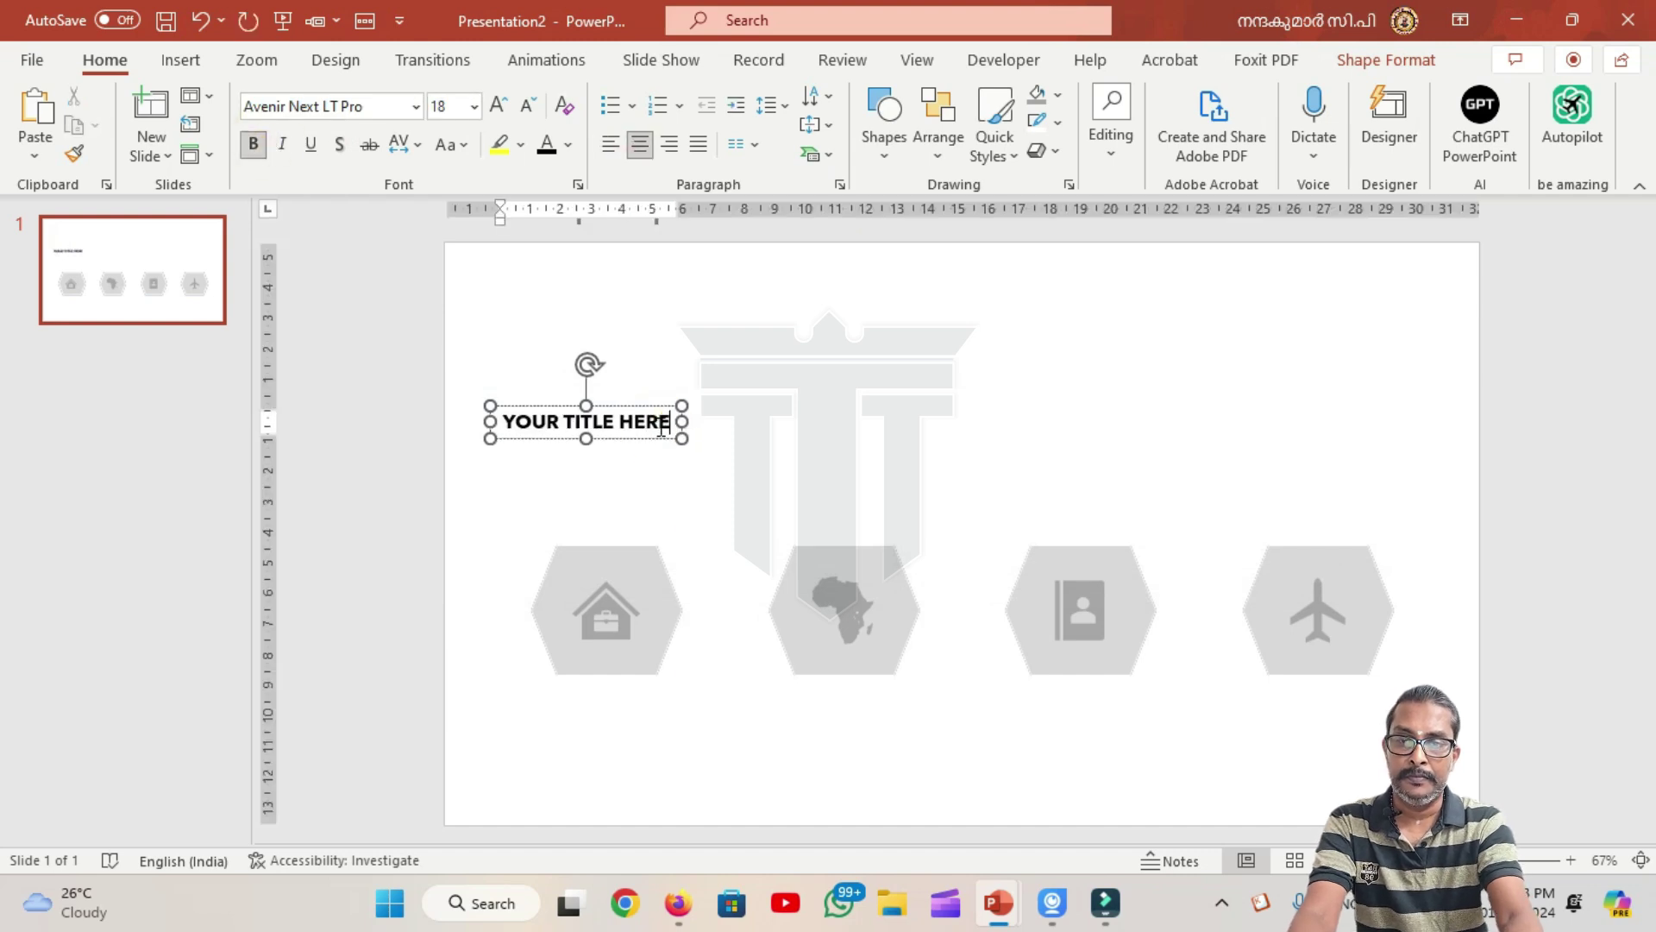
Step: Add a non-bold 'YOUR TEXT HERE' line at size 11 below the title
{"action": "key", "text": "Return"}
{"action": "type", "text": "YOUR TEXT HERE"}
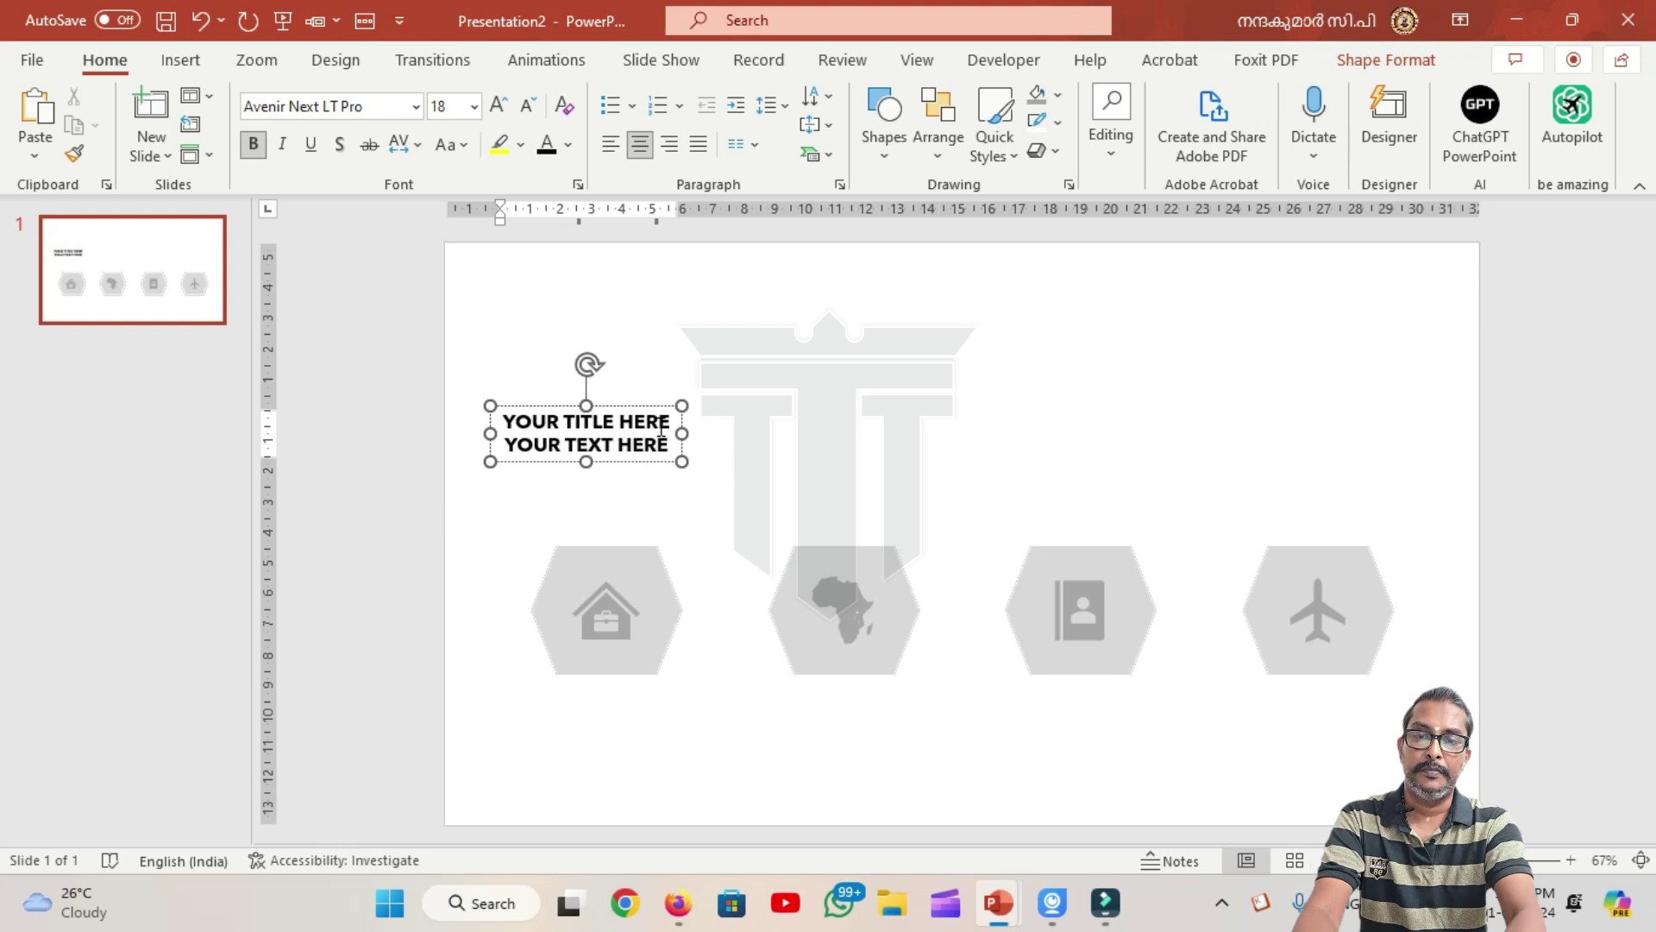
{"action": "key", "text": "shift+Home"}
{"action": "key", "text": "ctrl+c"}
{"action": "left_click", "coordinate": [254, 144]}
{"action": "left_click", "coordinate": [528, 105]}
{"action": "left_click", "coordinate": [528, 105]}
{"action": "left_click", "coordinate": [528, 105]}
{"action": "left_click", "coordinate": [528, 105]}
{"action": "left_click", "coordinate": [646, 447]}
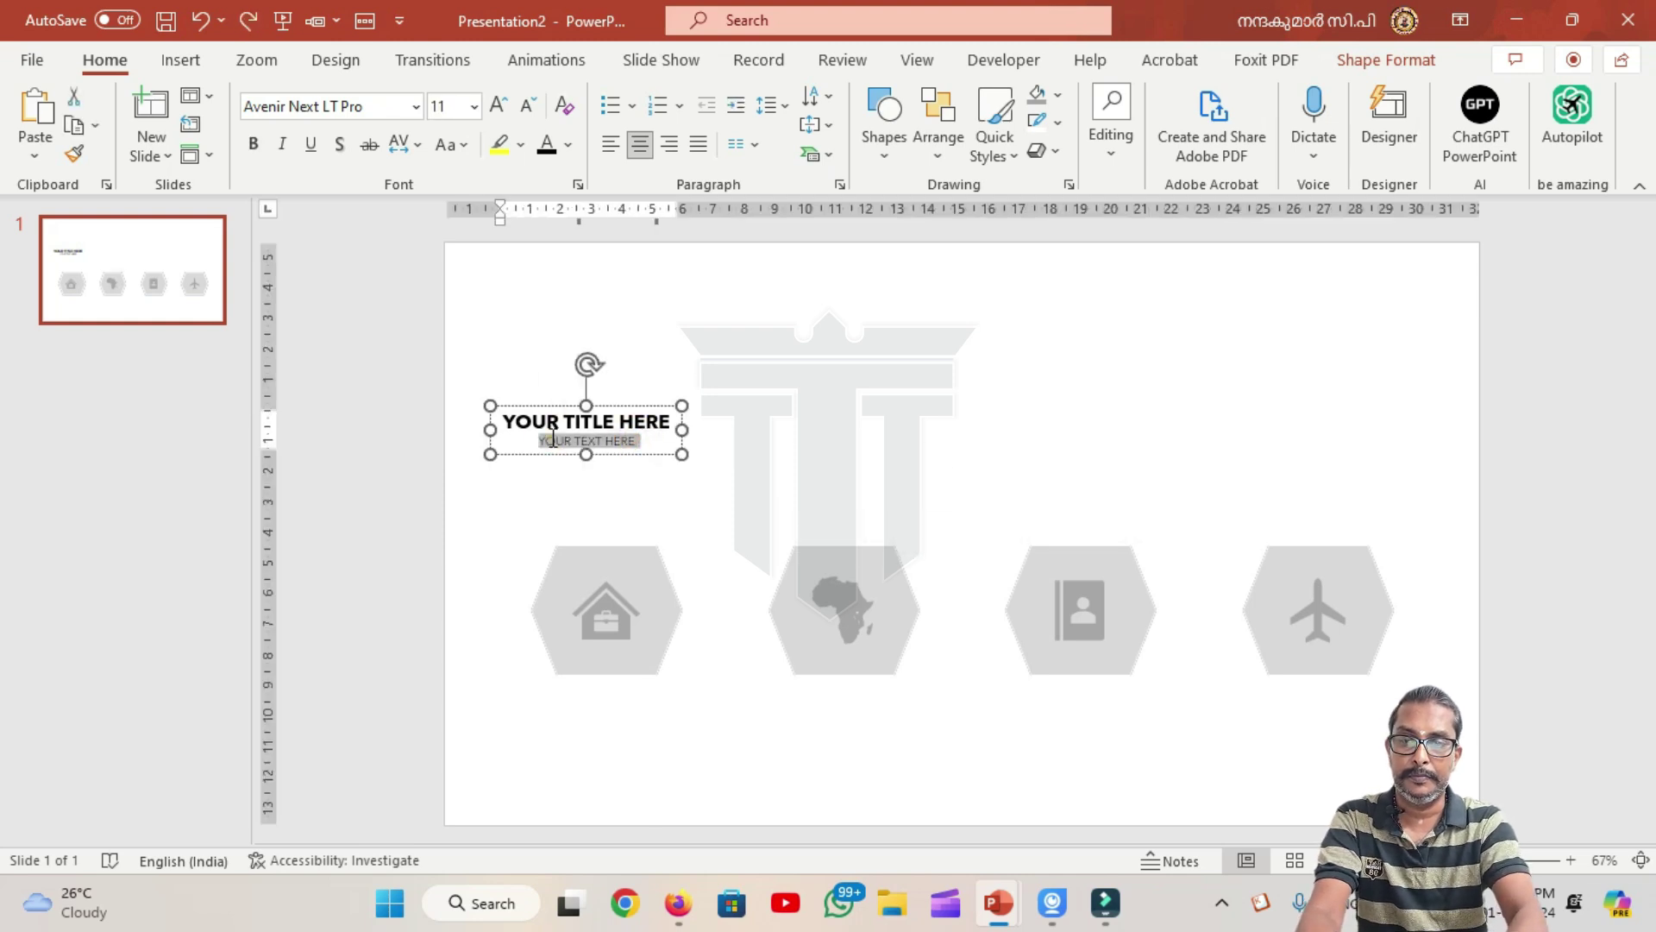
Step: Paste 'YOUR TEXT HERE' repeatedly to fill four lines of body text
{"action": "right_click", "coordinate": [642, 442]}
{"action": "left_click", "coordinate": [647, 343]}
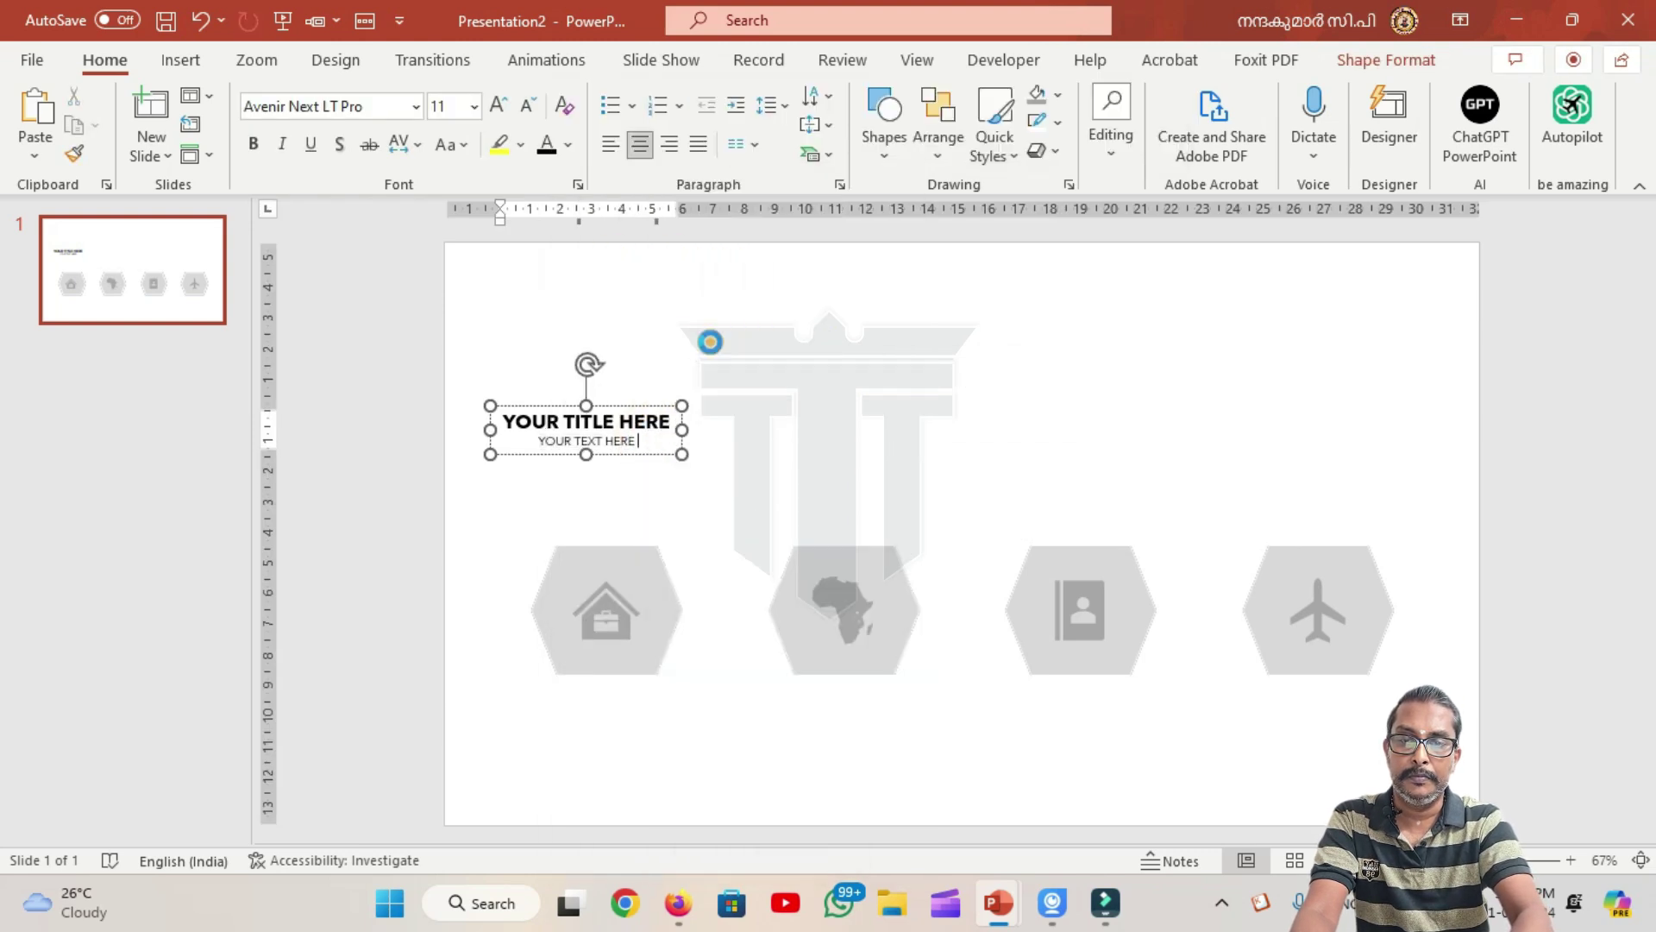
{"action": "left_click", "coordinate": [701, 443]}
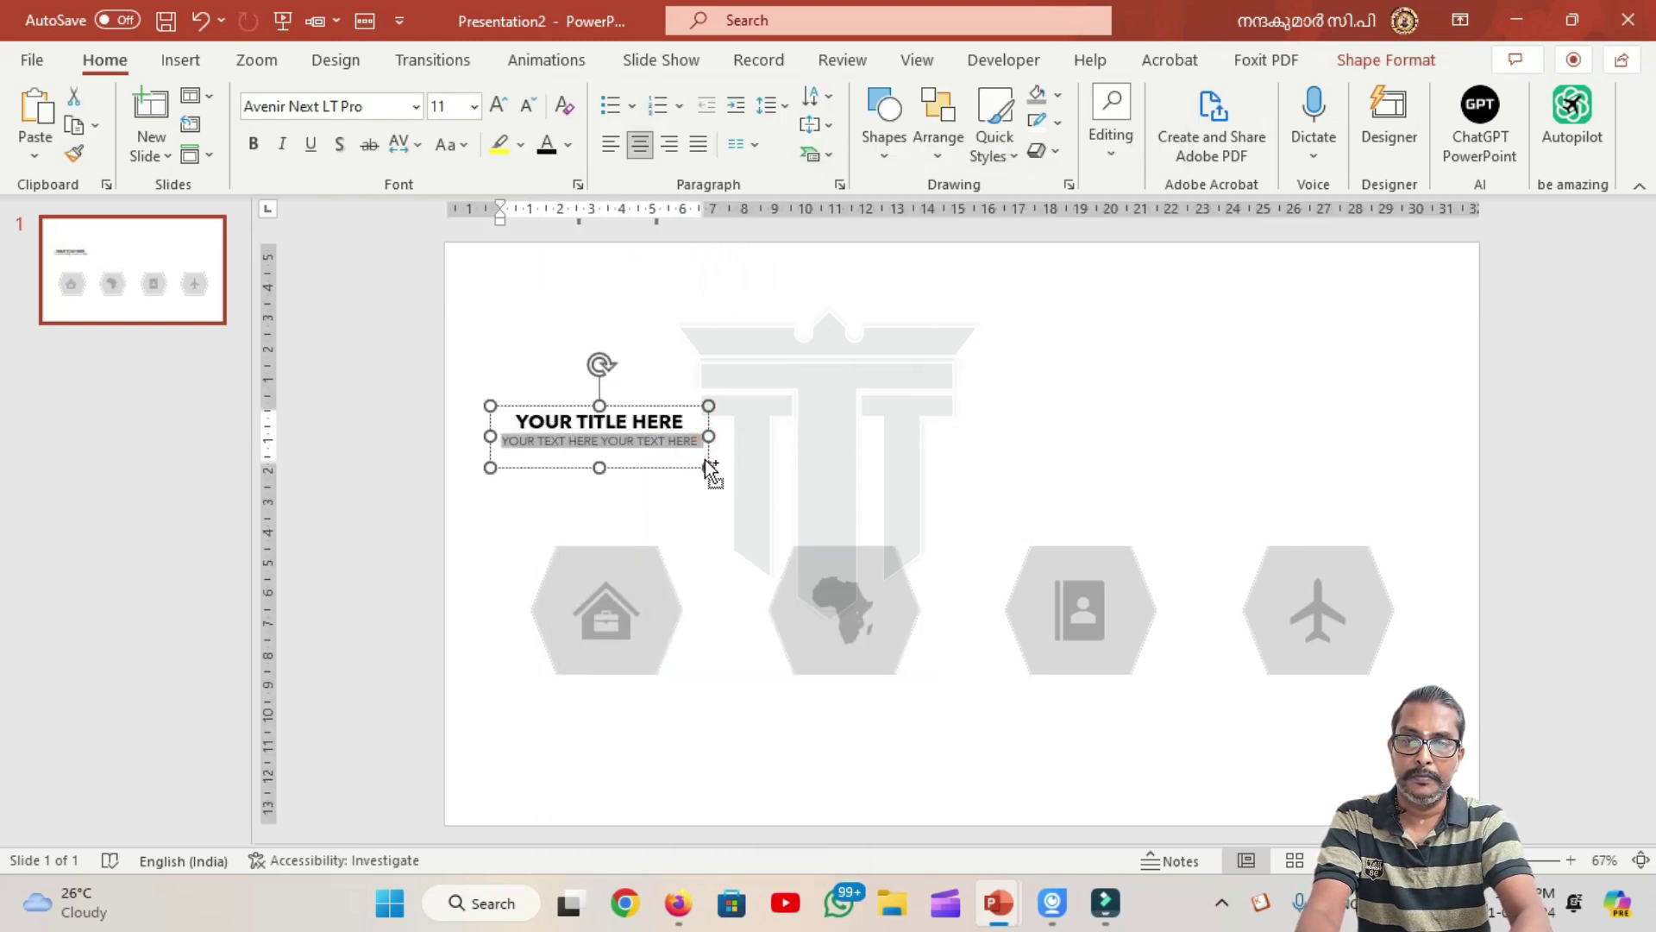
{"action": "key", "text": "ctrl+v"}
{"action": "key", "text": "ctrl+v"}
{"action": "key", "text": "ctrl+v"}
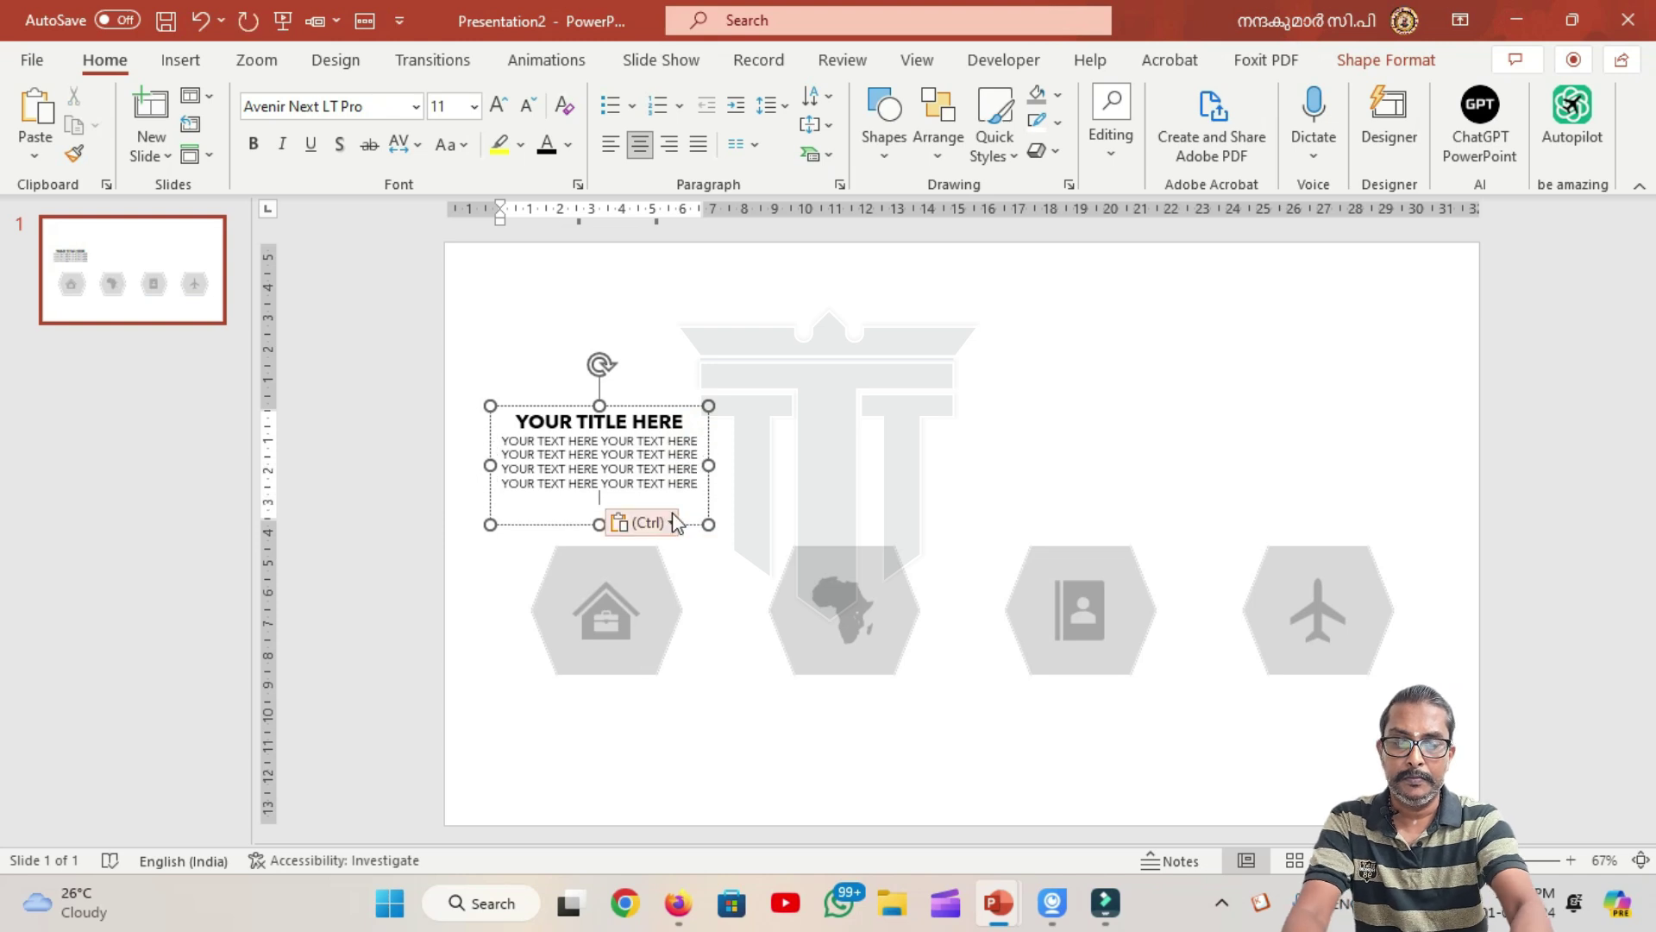
{"action": "left_click", "coordinate": [603, 499]}
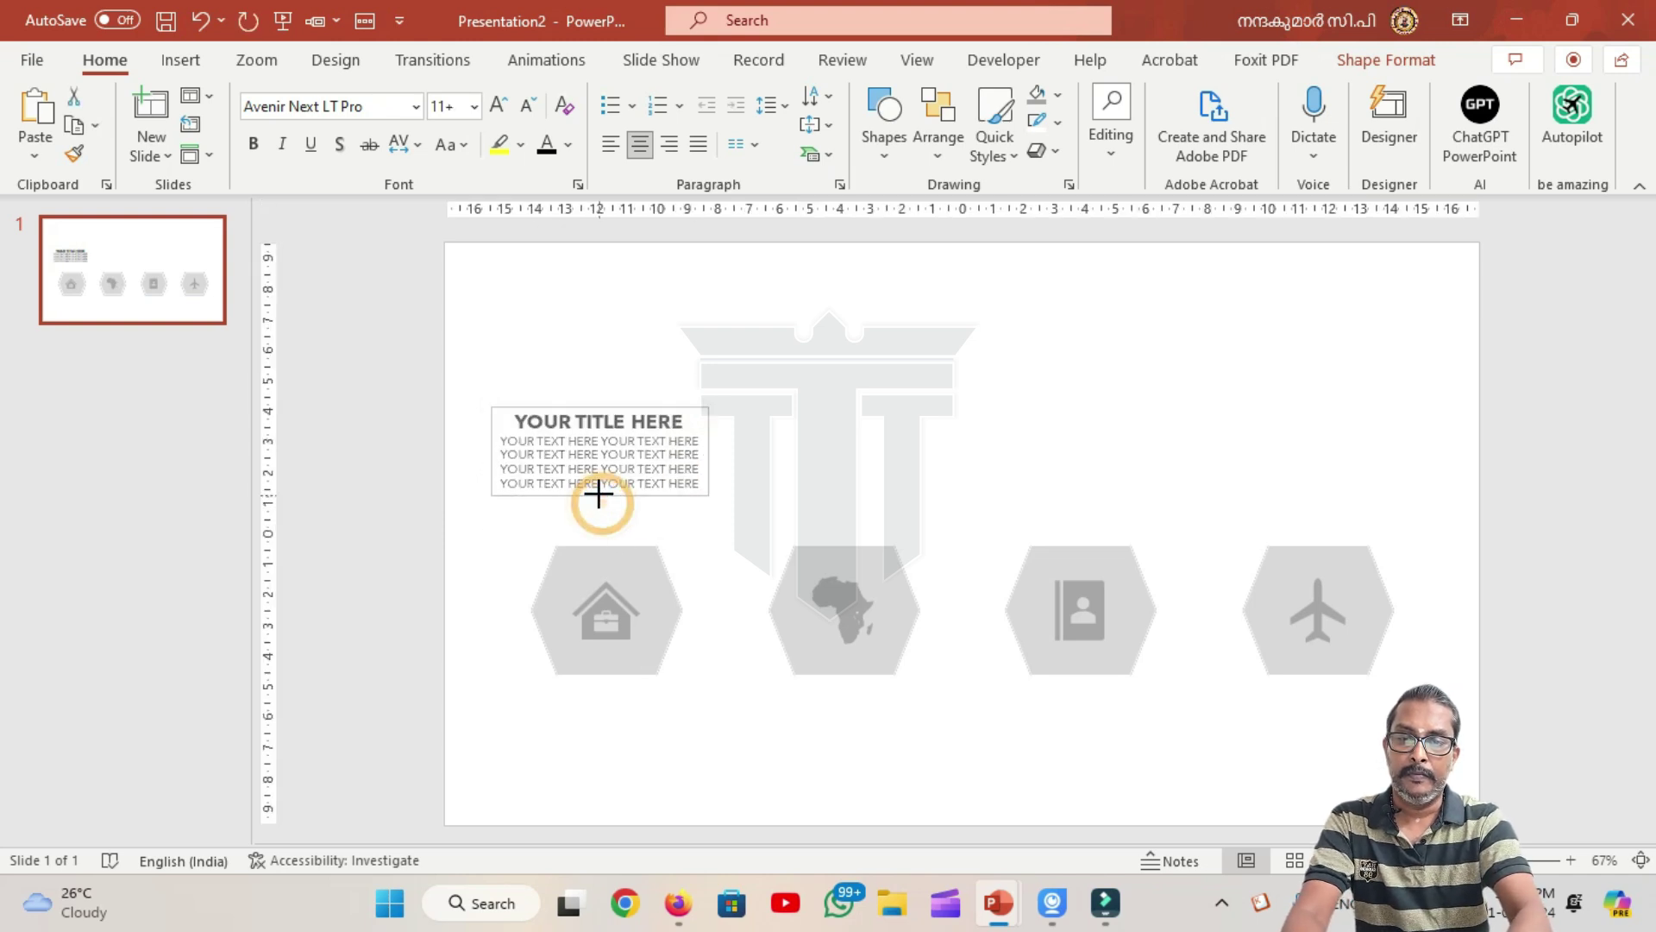
{"action": "left_click", "coordinate": [586, 472]}
{"action": "double_click", "coordinate": [587, 473]}
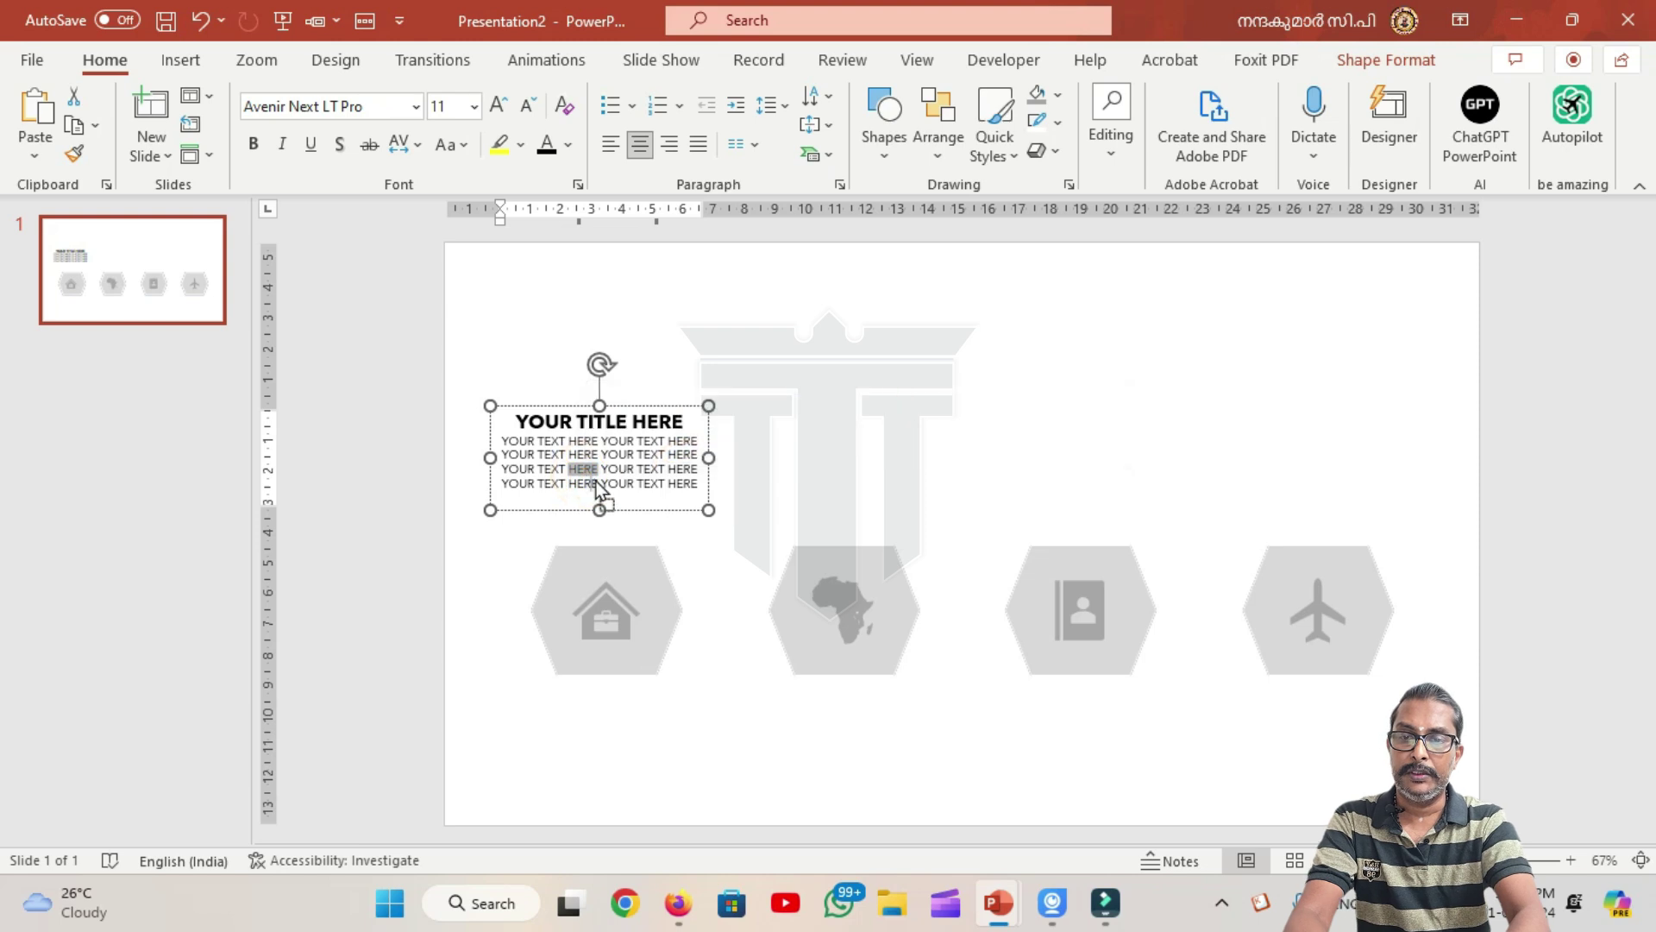
{"action": "left_click_drag", "start_coordinate": [587, 470], "coordinate": [595, 488]}
{"action": "key", "text": "ctrl+z"}
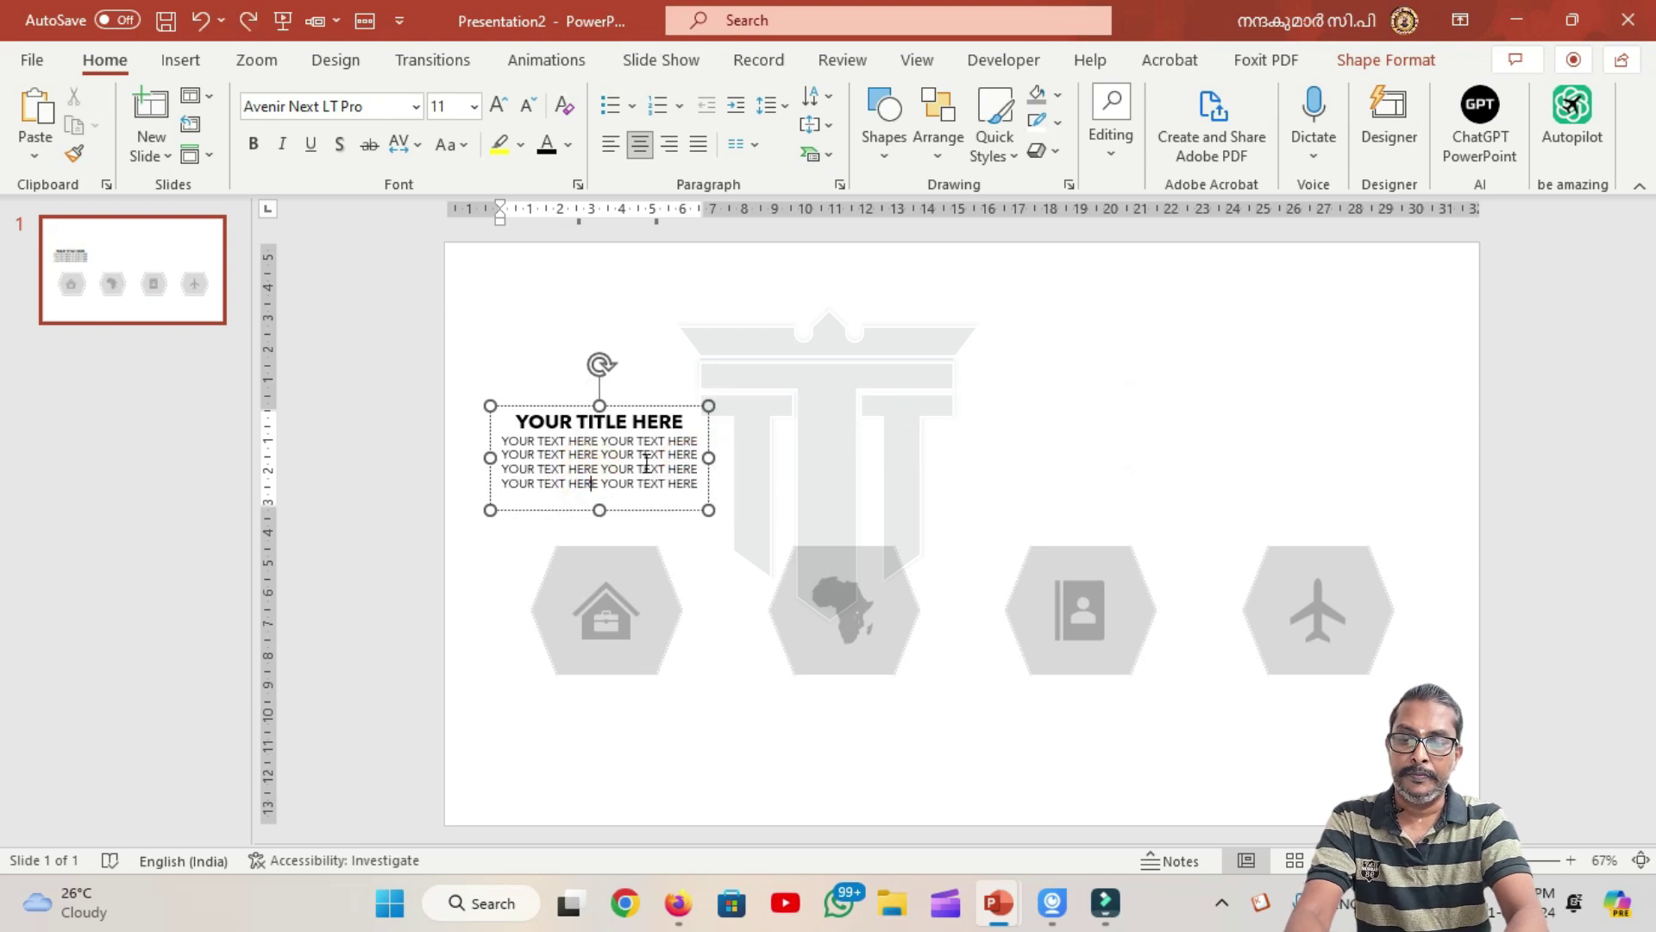
Step: Make the whole text block red and place a copy above the fourth hexagon
{"action": "key", "text": "ctrl+a"}
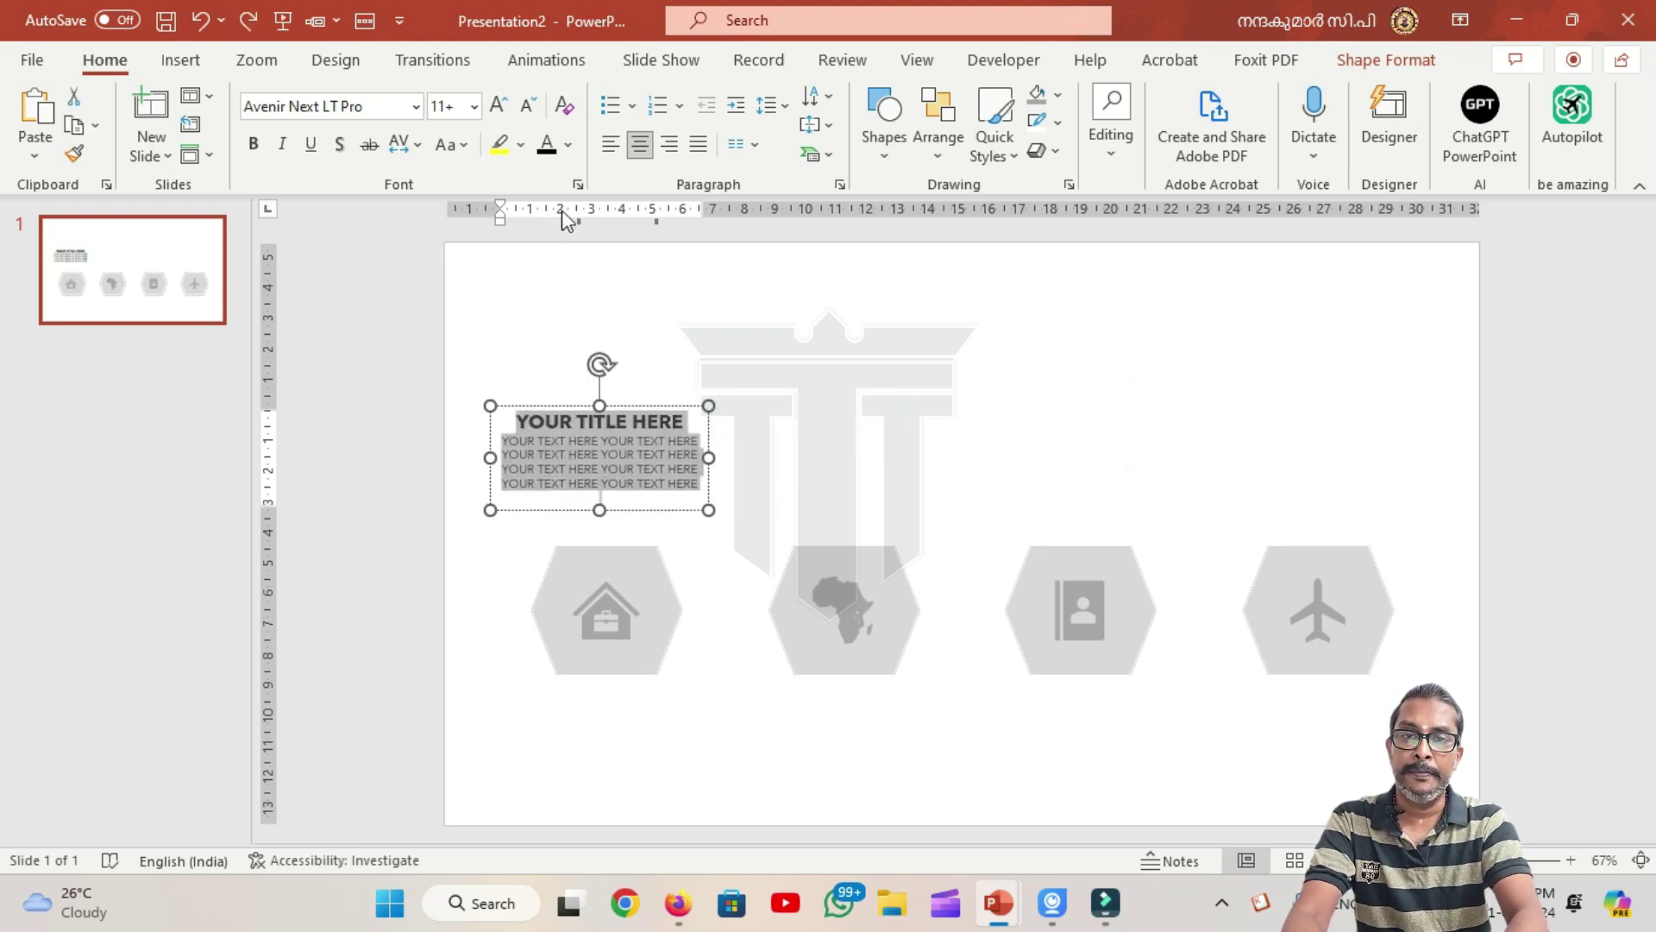
{"action": "left_click", "coordinate": [568, 145]}
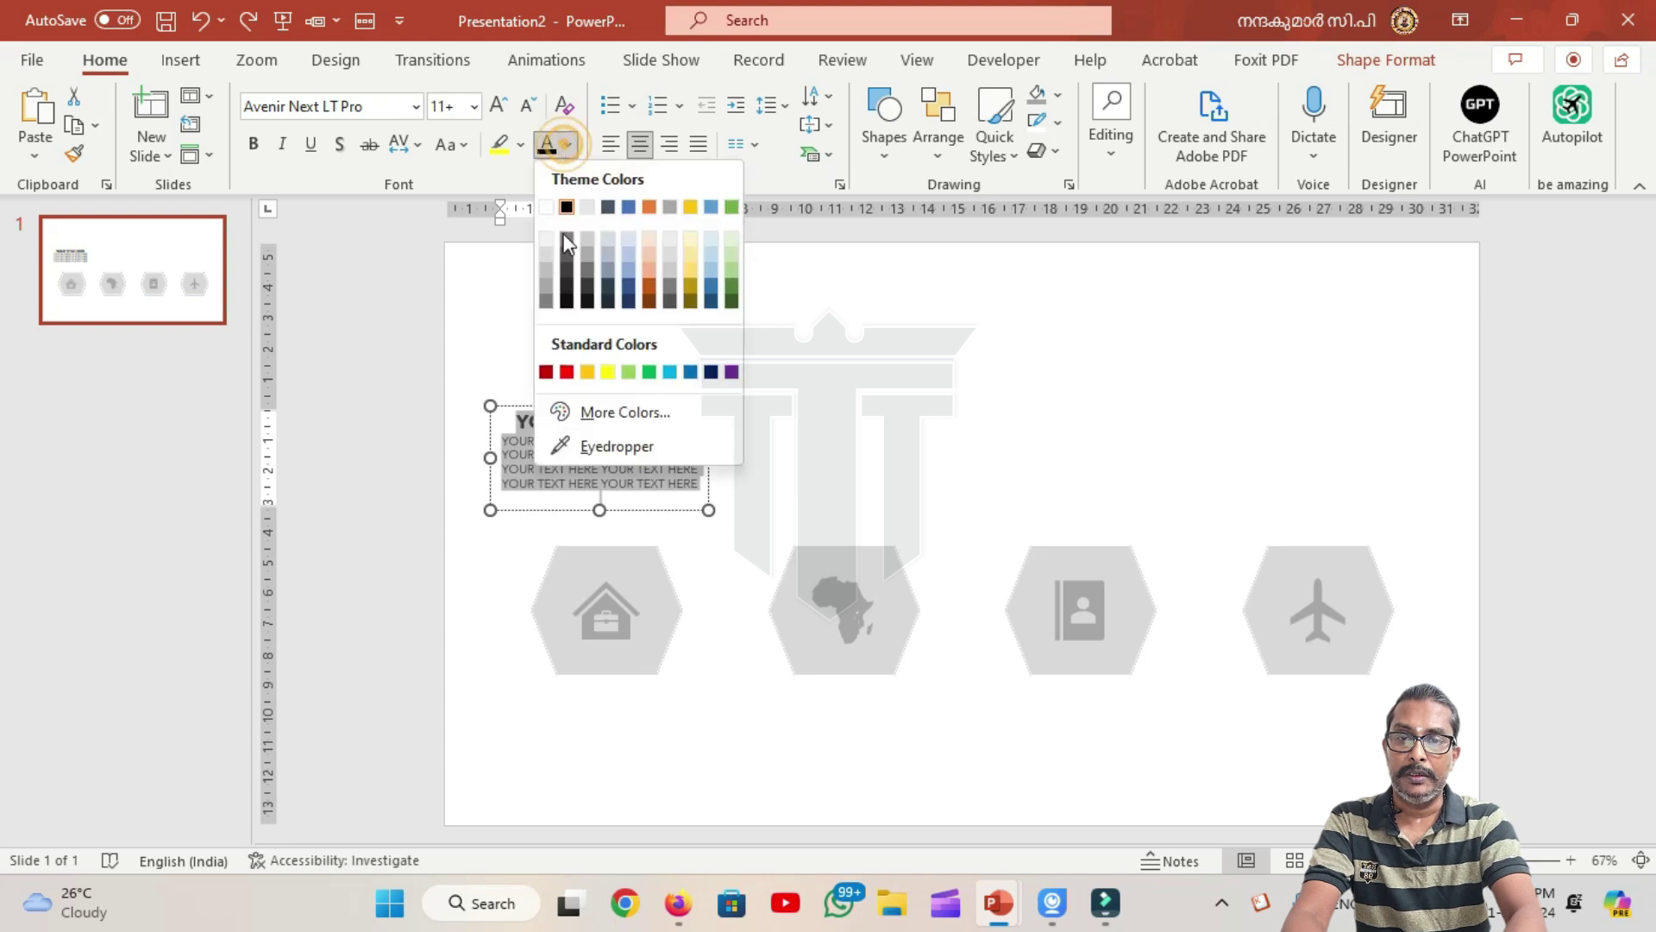
{"action": "left_click", "coordinate": [561, 373]}
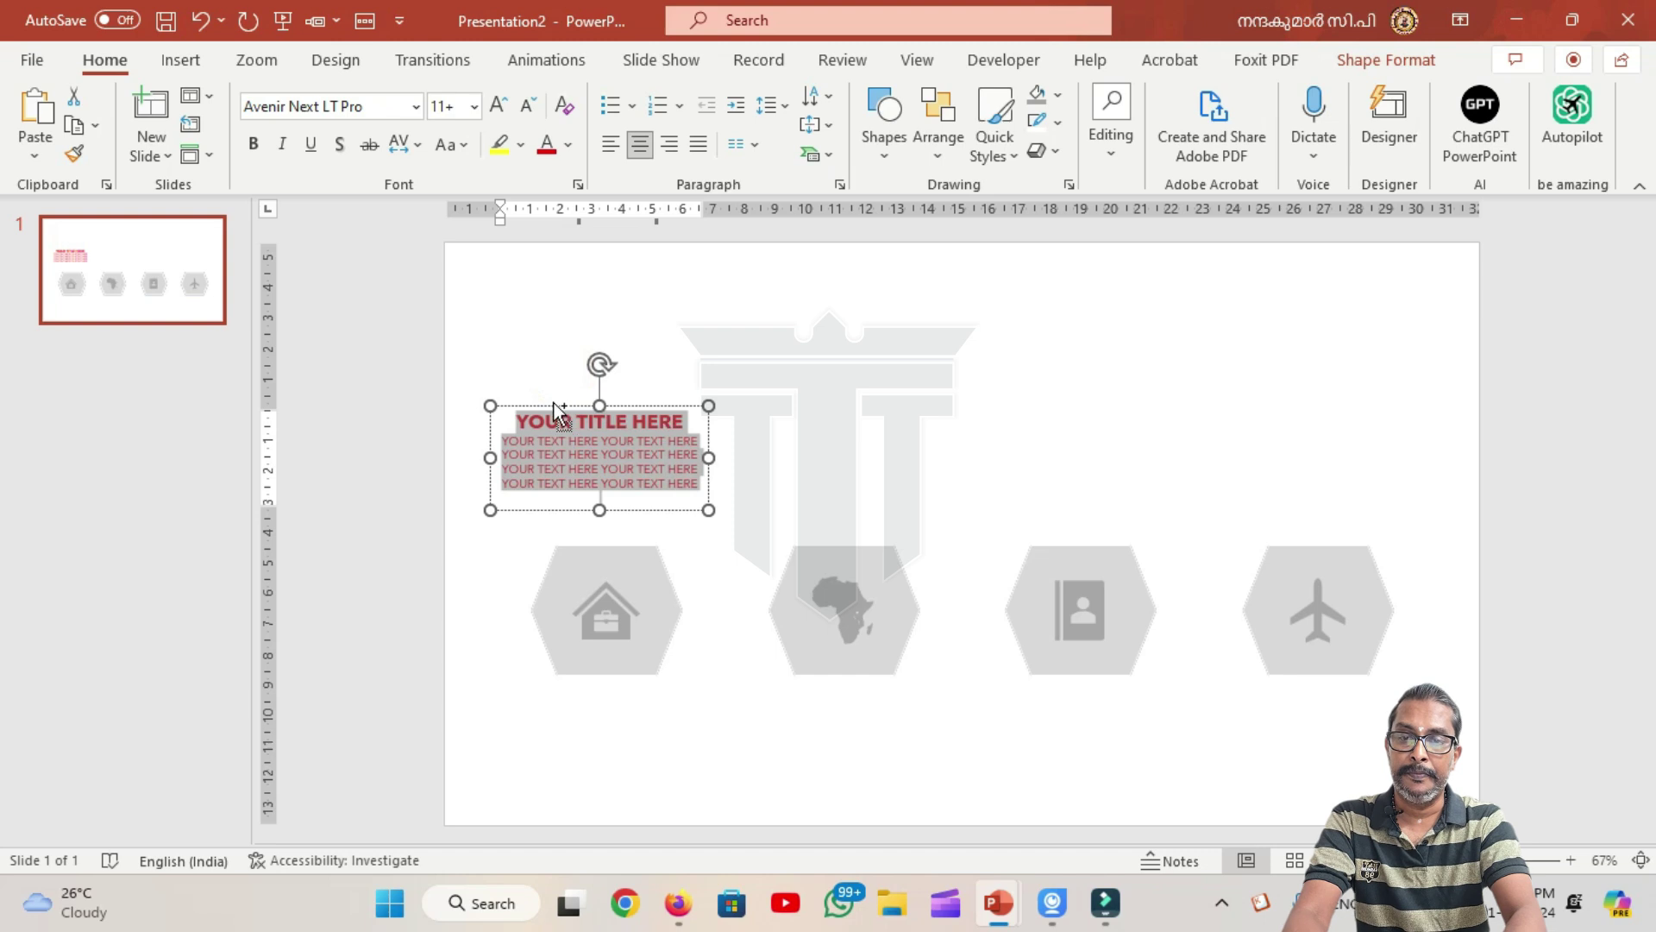
{"action": "mouse_move", "coordinate": [552, 402]}
{"action": "left_mouse_down"}
{"action": "mouse_move", "coordinate": [1281, 376]}
{"action": "mouse_move", "coordinate": [1266, 374]}
{"action": "left_mouse_up"}
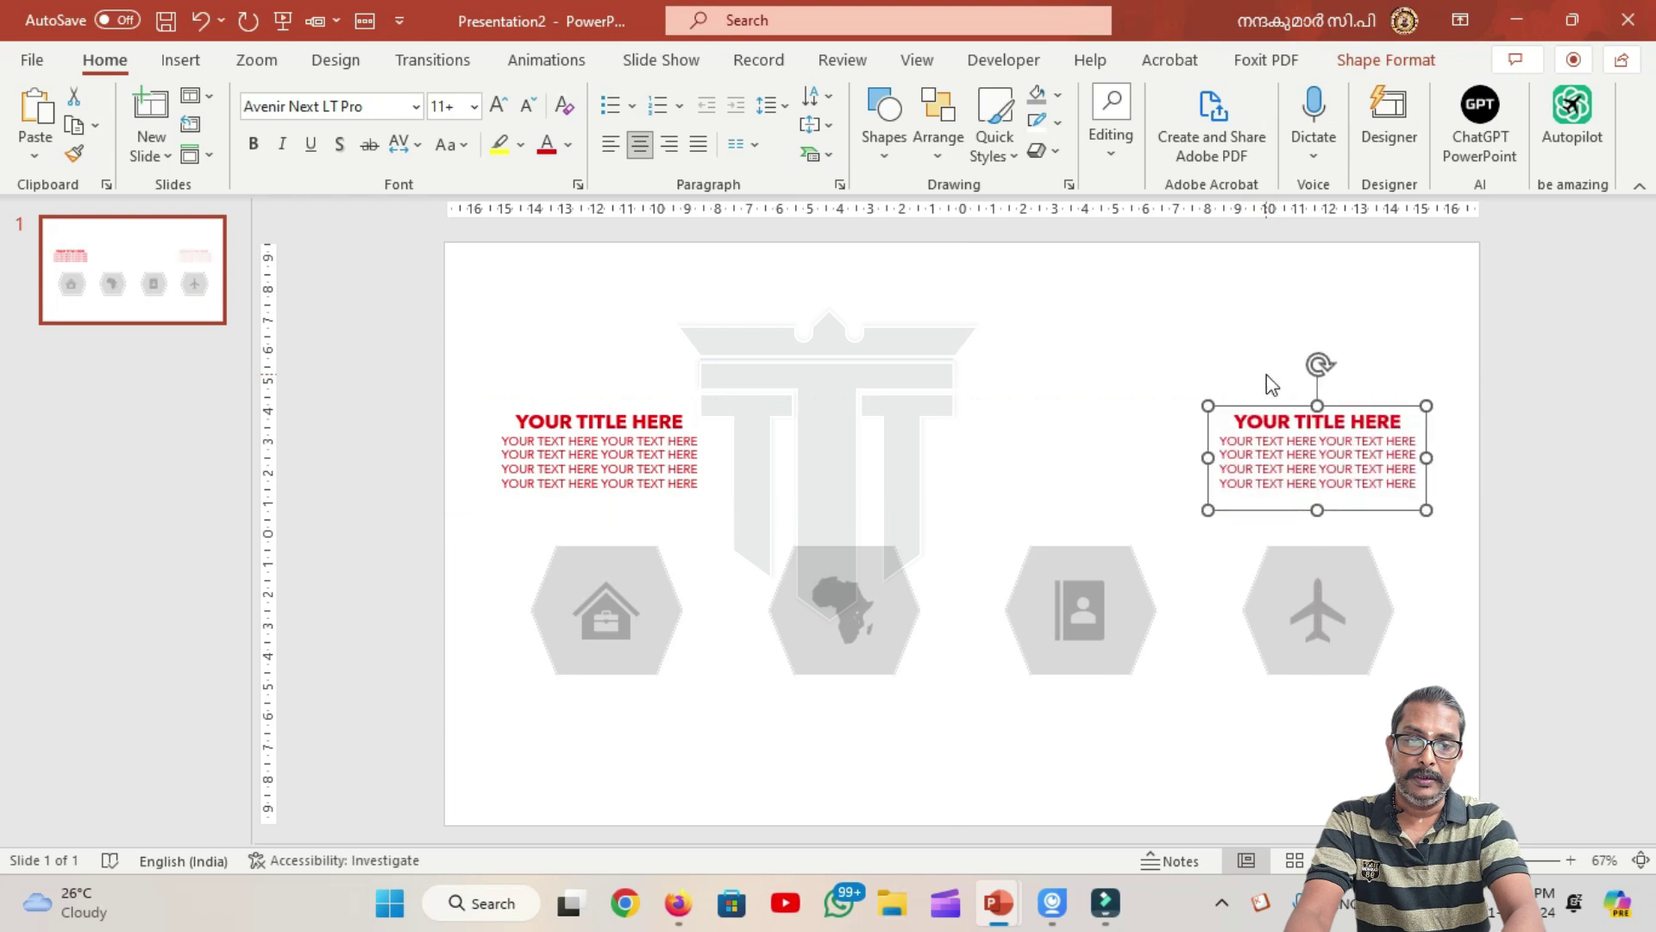
Step: Change the right-hand text block's font colour to purple
{"action": "left_click", "coordinate": [1268, 399]}
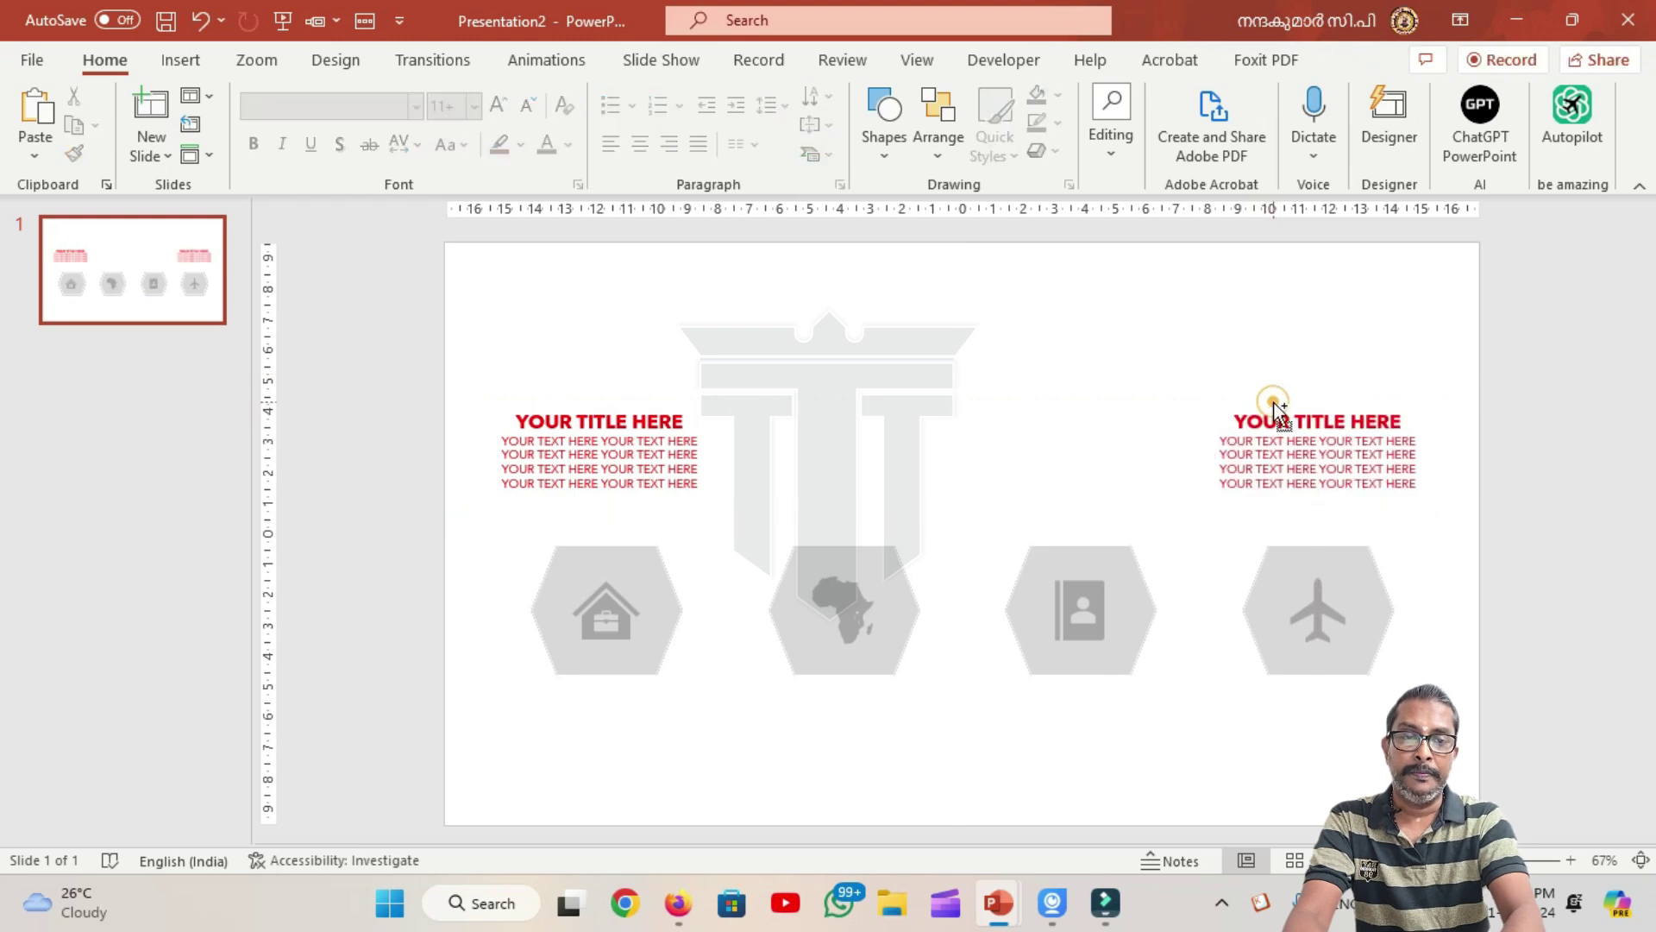
{"action": "left_click", "coordinate": [1280, 427]}
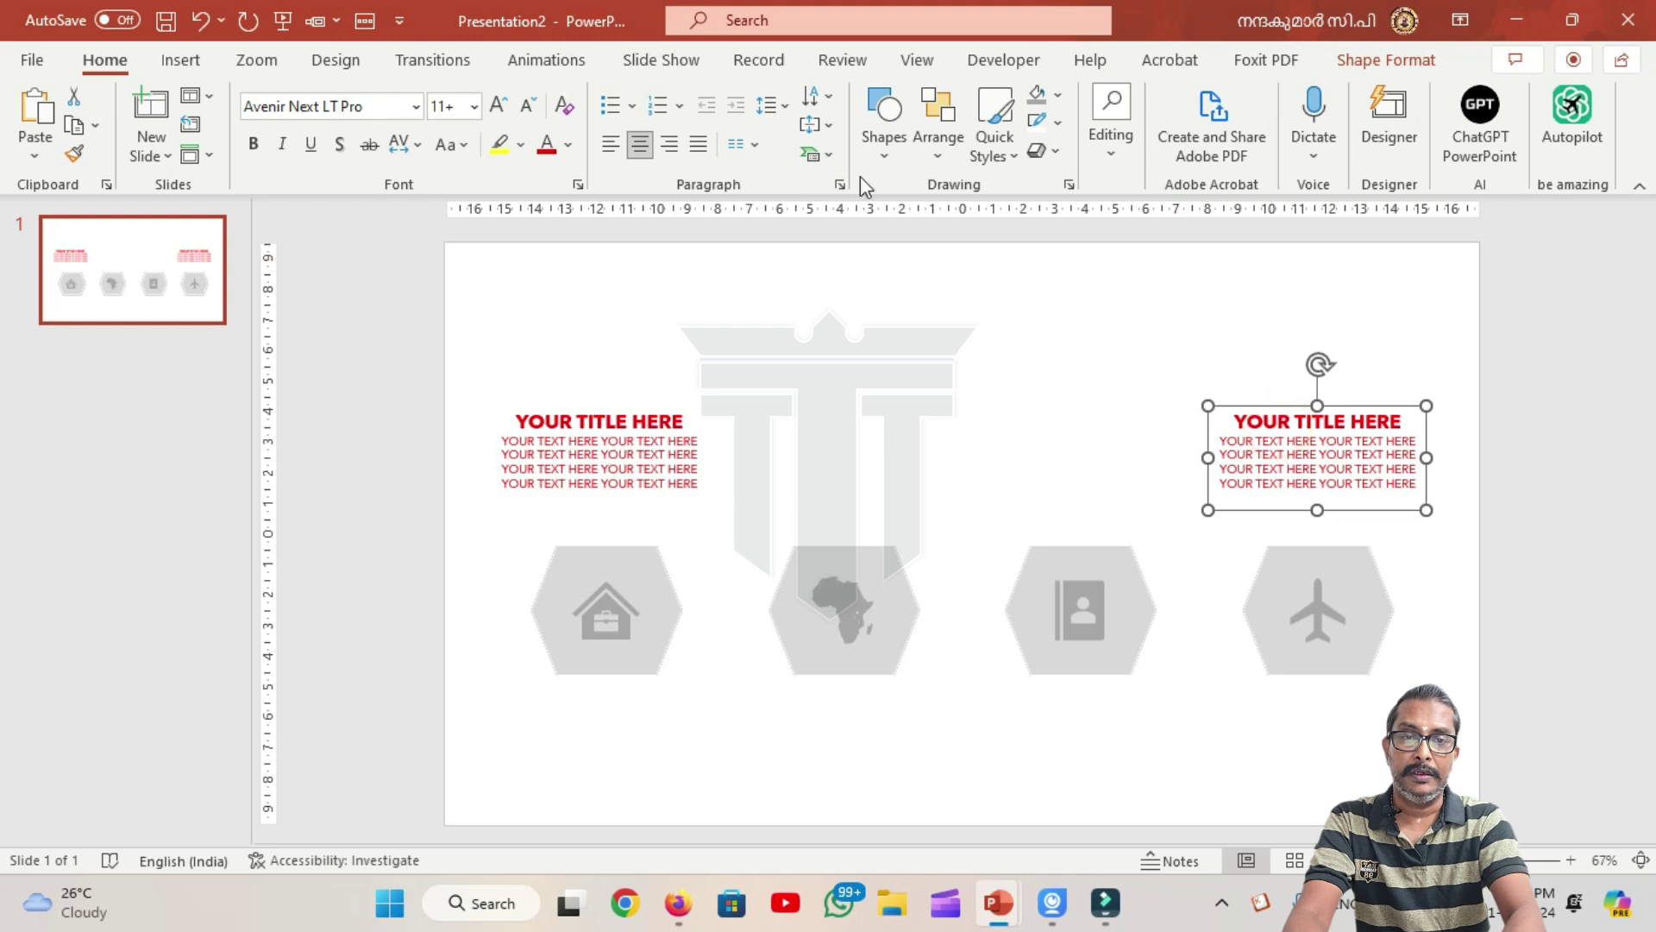
{"action": "left_click", "coordinate": [568, 144]}
{"action": "left_click", "coordinate": [734, 369]}
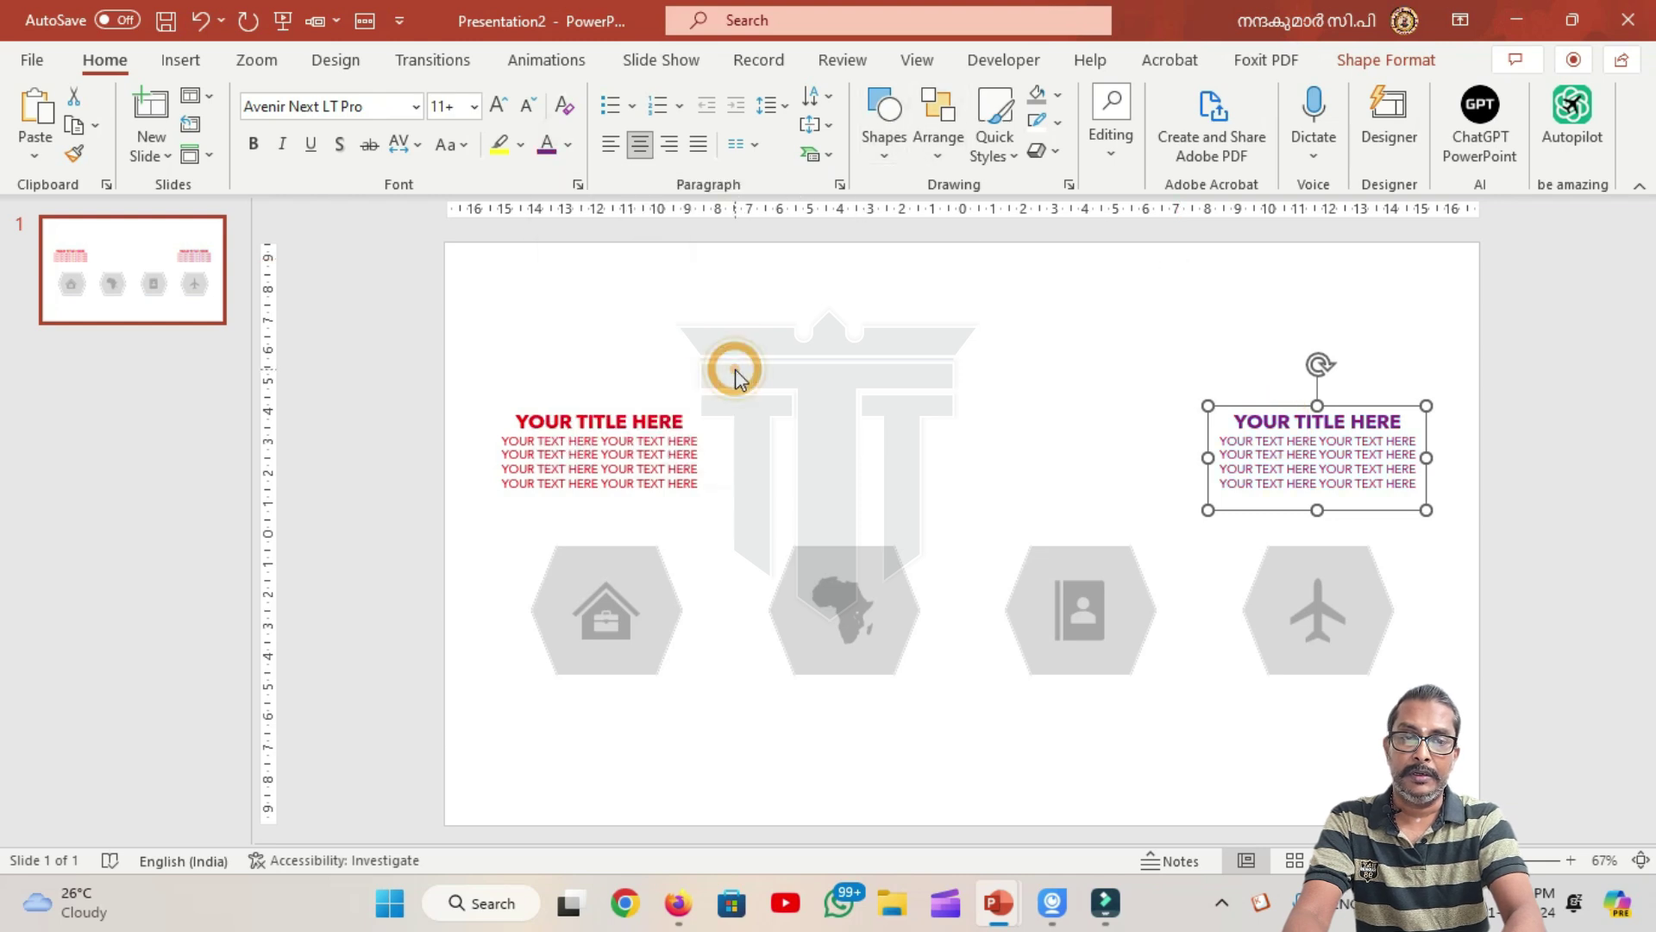
Step: Duplicate the red and purple text blocks down below the hexagons
{"action": "left_click", "coordinate": [593, 444]}
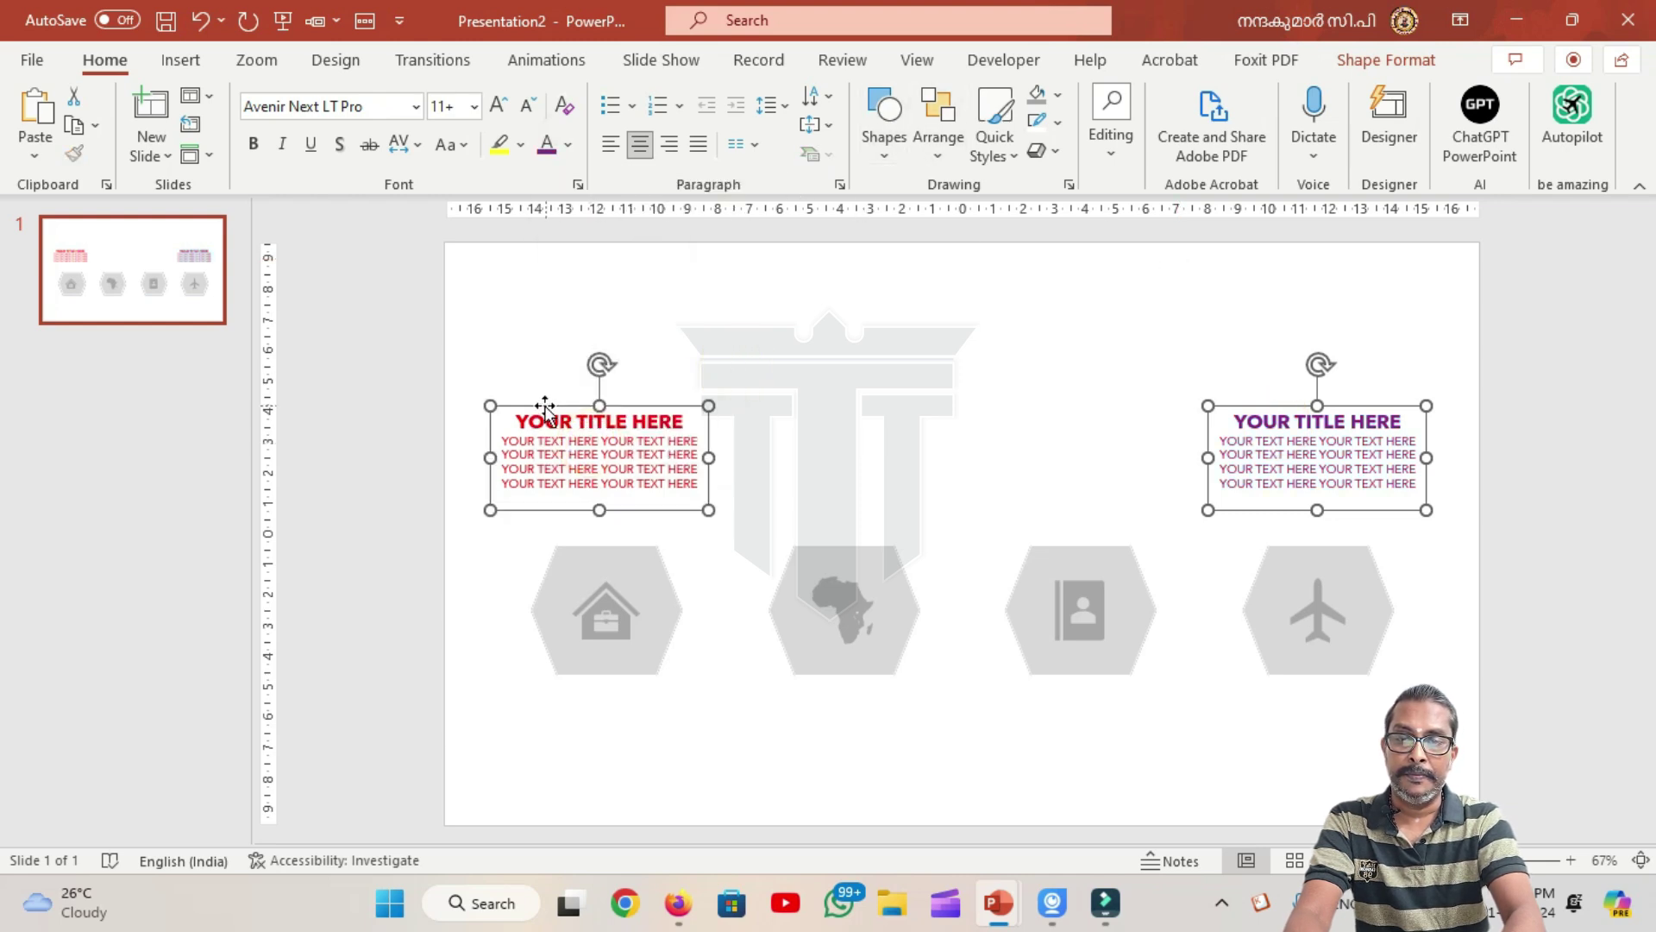
{"action": "left_click_drag", "start_coordinate": [543, 404], "coordinate": [551, 701]}
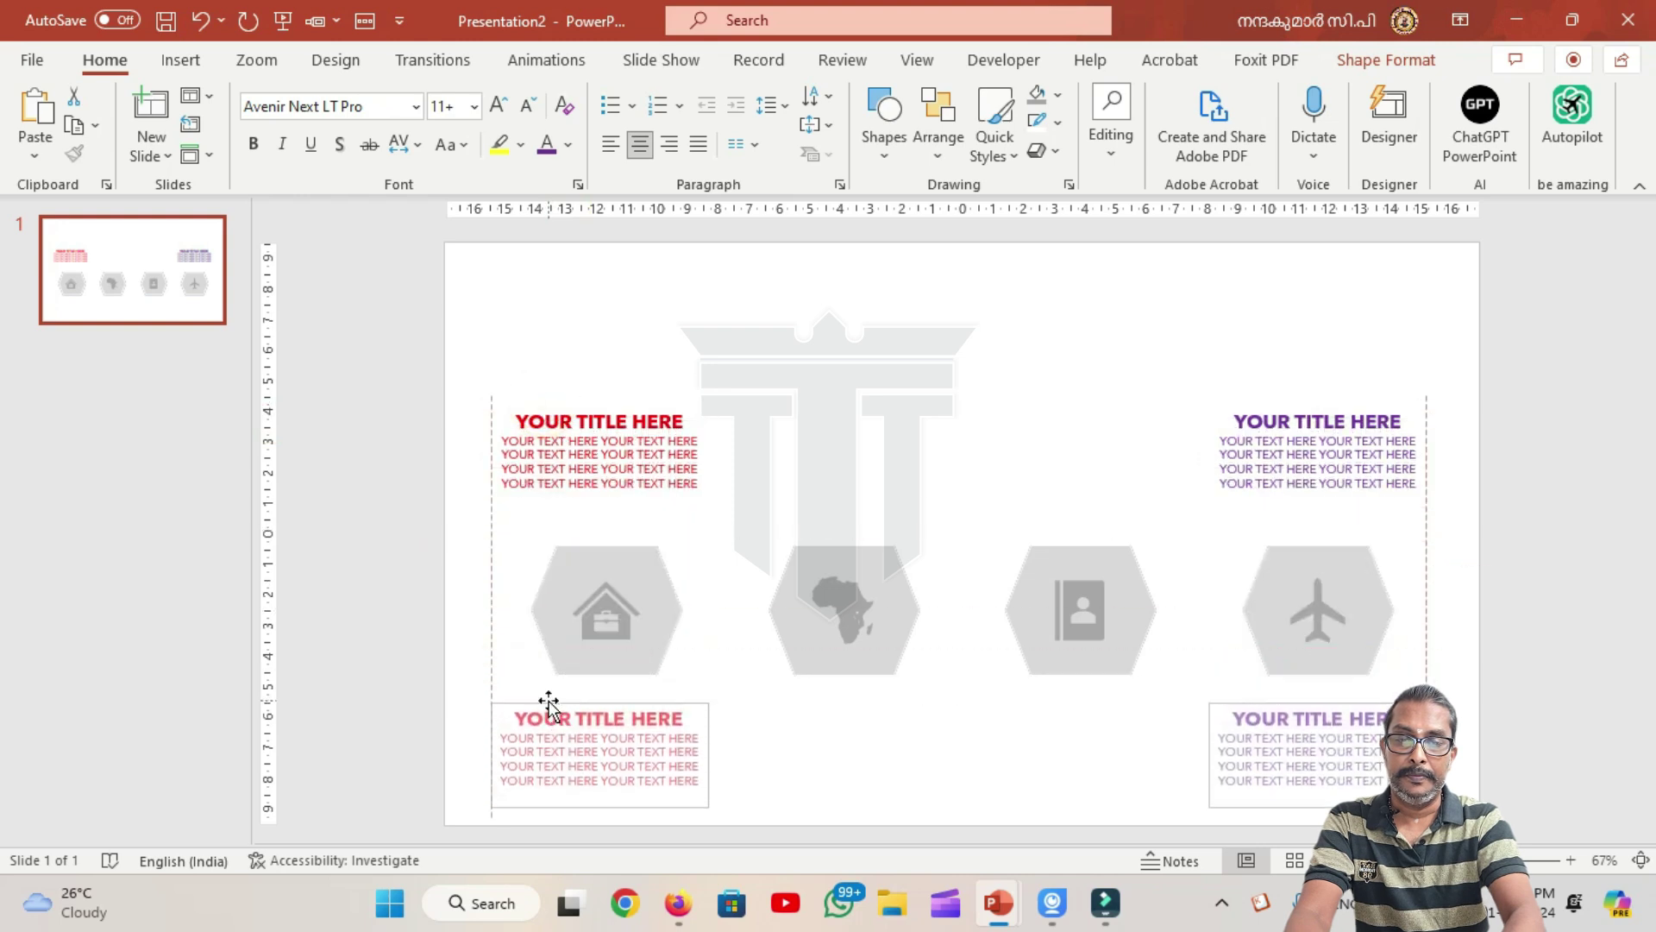
{"action": "left_click_drag", "start_coordinate": [549, 695], "coordinate": [548, 701]}
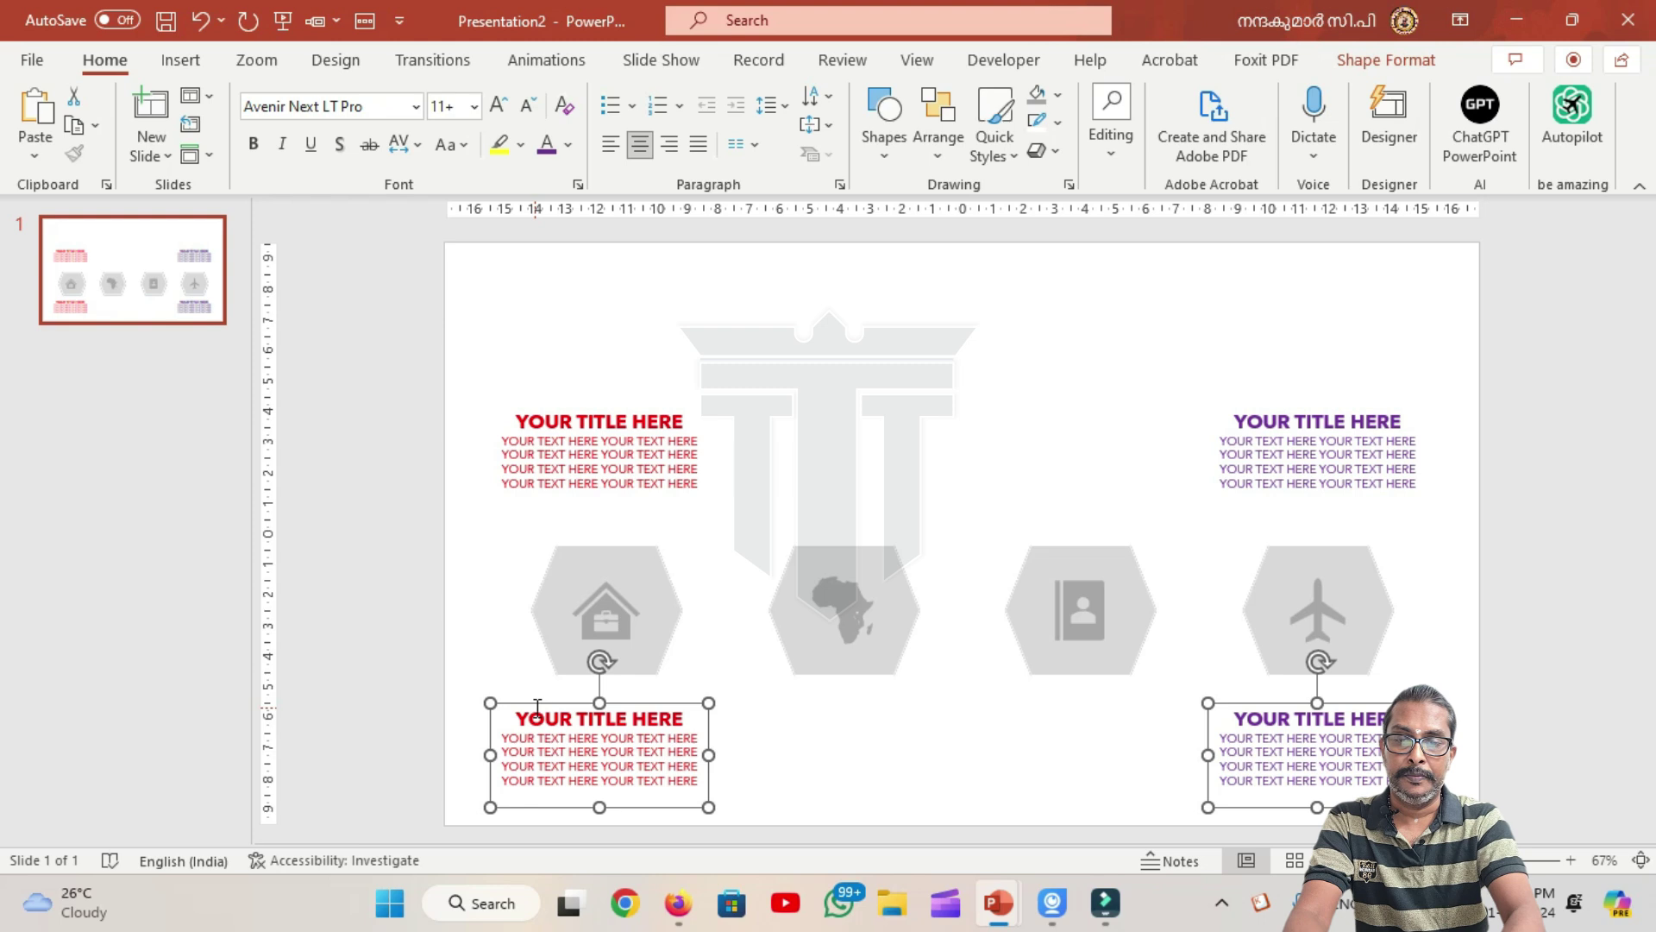
{"action": "left_click_drag", "start_coordinate": [532, 705], "coordinate": [806, 695]}
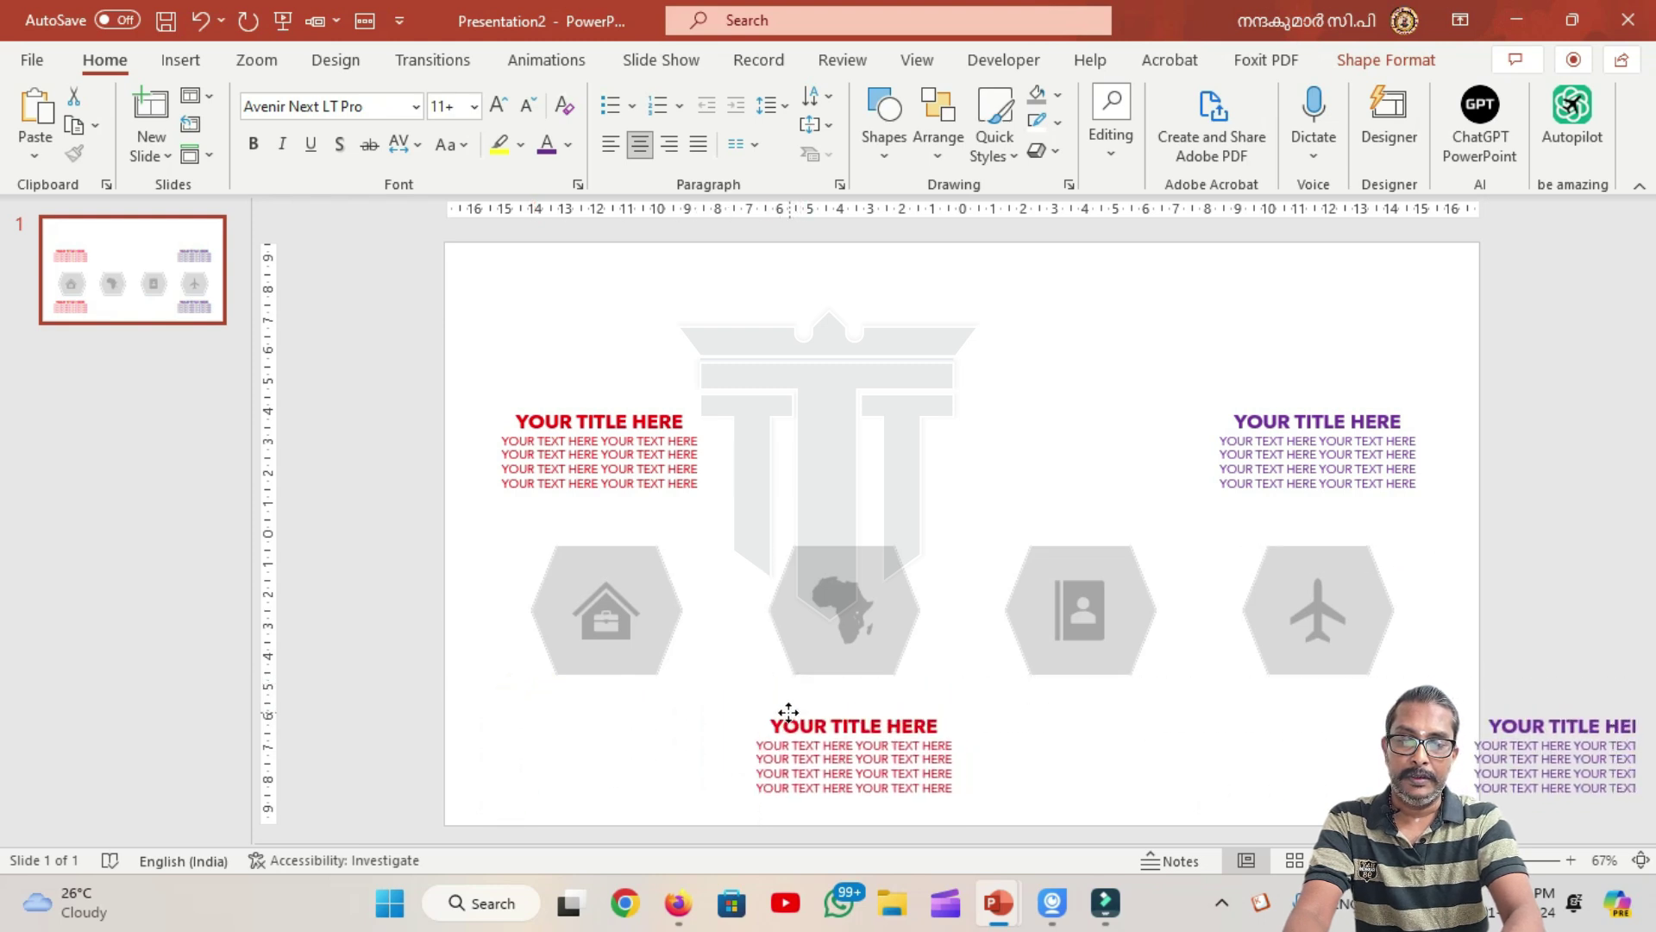
{"action": "key", "text": "Escape"}
Step: Arrange the four text blocks alternating above and below the second, third and fourth hexagons
{"action": "left_click", "coordinate": [534, 420]}
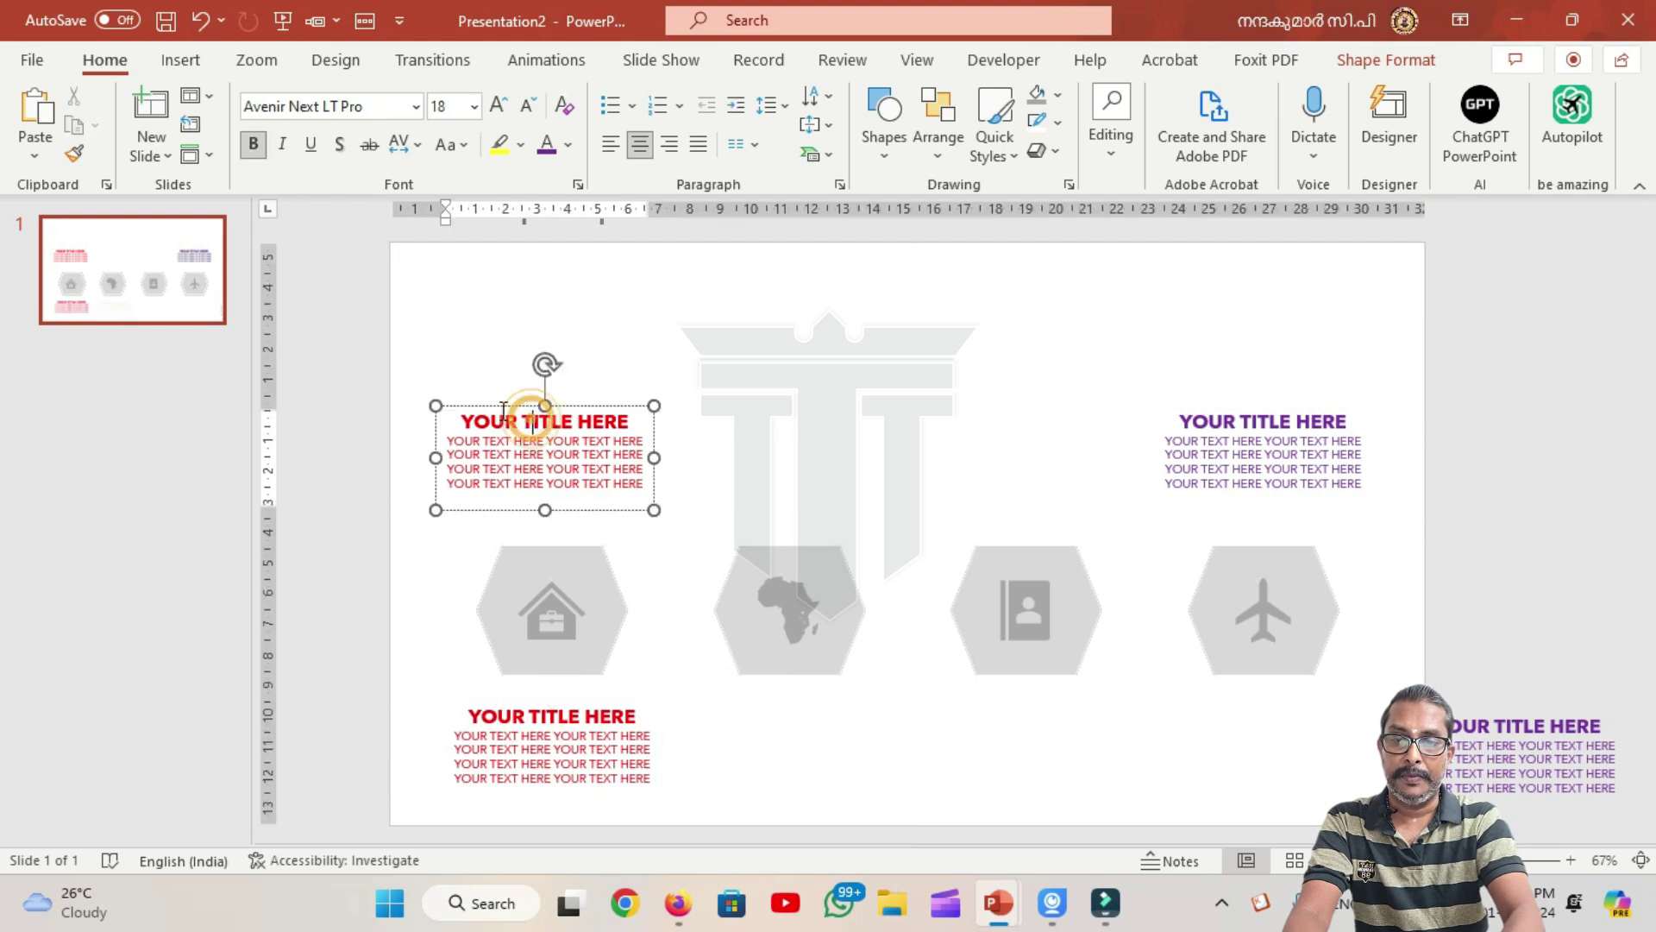
{"action": "mouse_move", "coordinate": [487, 405]}
{"action": "left_mouse_down"}
{"action": "mouse_move", "coordinate": [638, 403]}
{"action": "mouse_move", "coordinate": [727, 448]}
{"action": "left_mouse_up"}
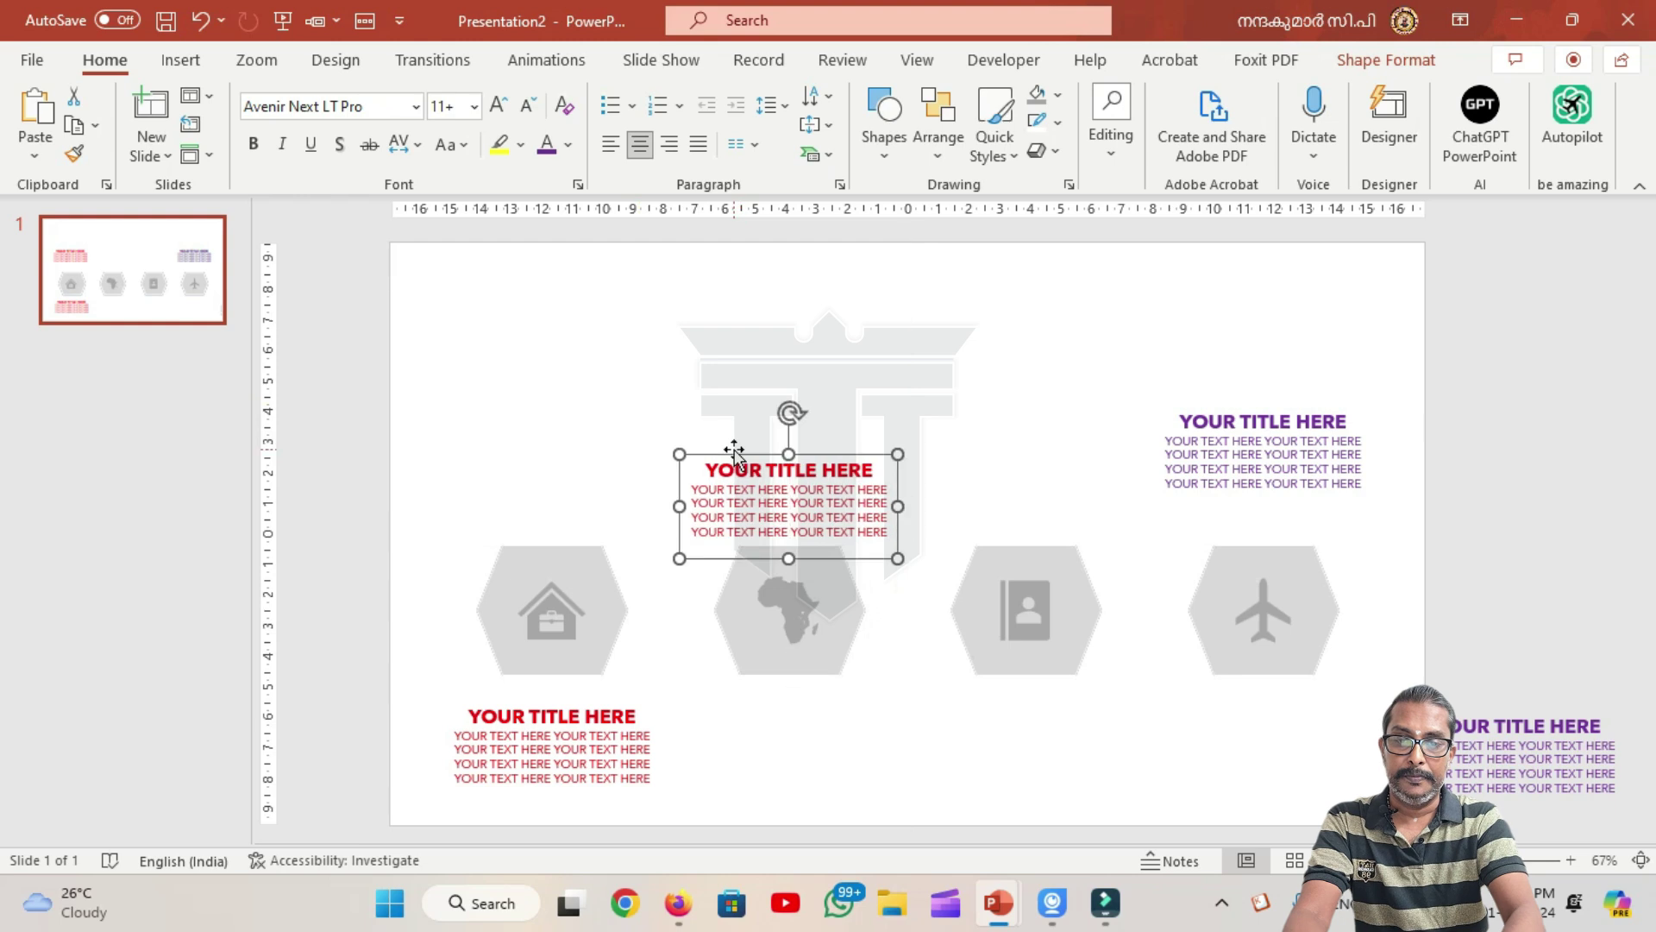
{"action": "left_click", "coordinate": [1213, 401]}
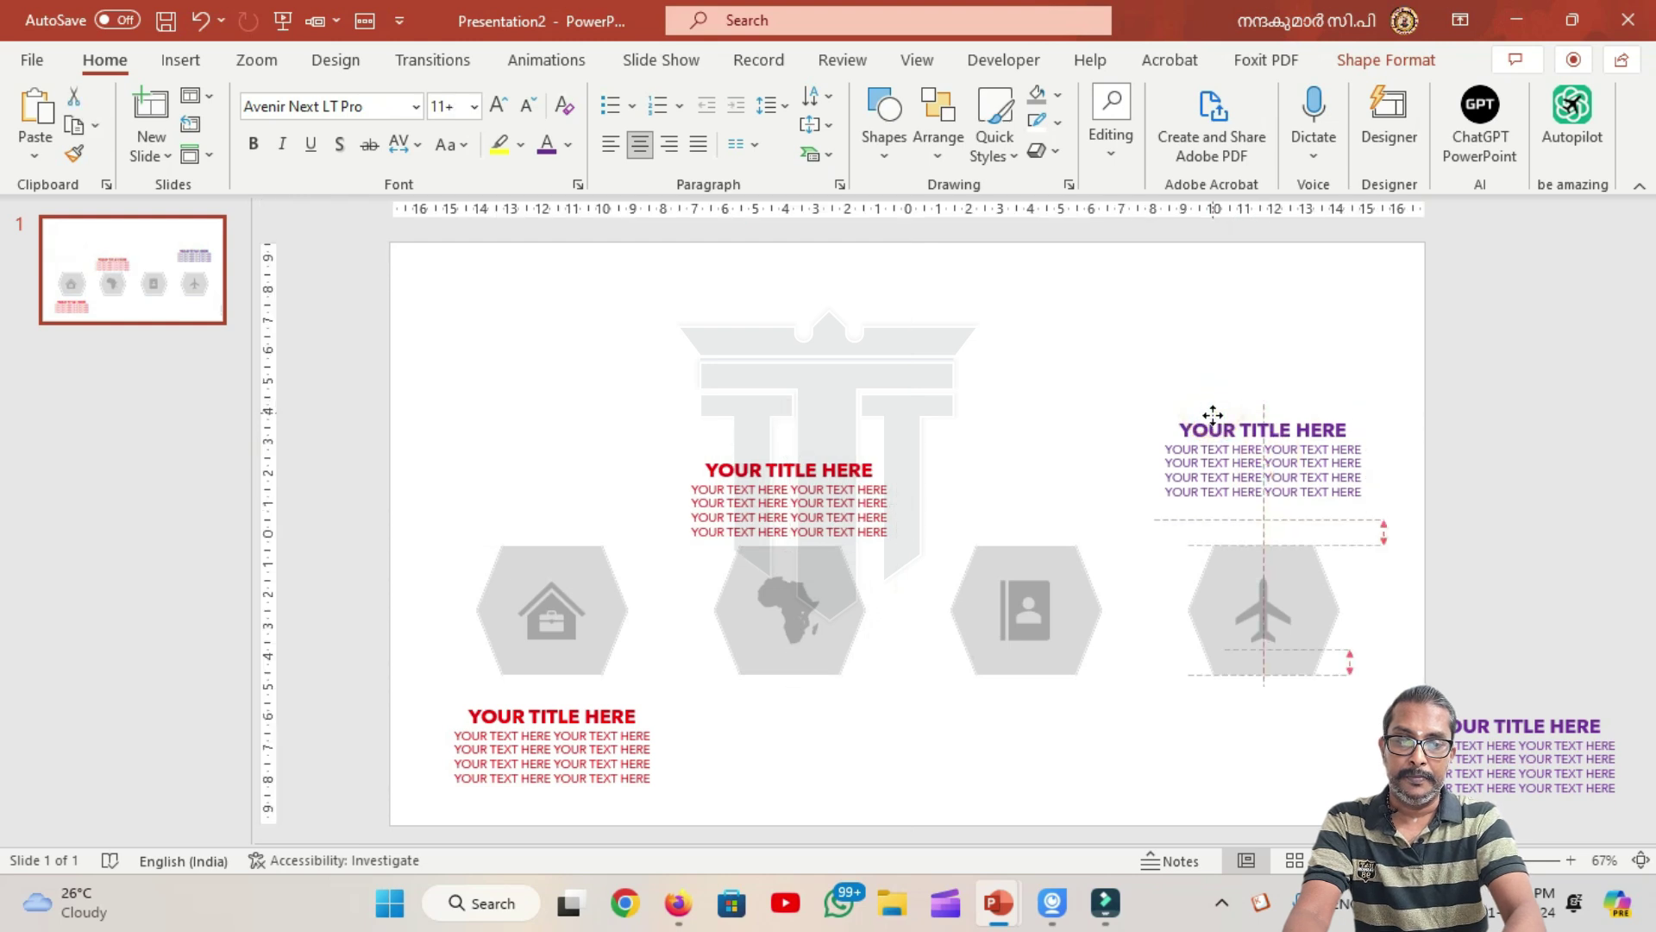
{"action": "left_click_drag", "start_coordinate": [1212, 401], "coordinate": [1217, 452]}
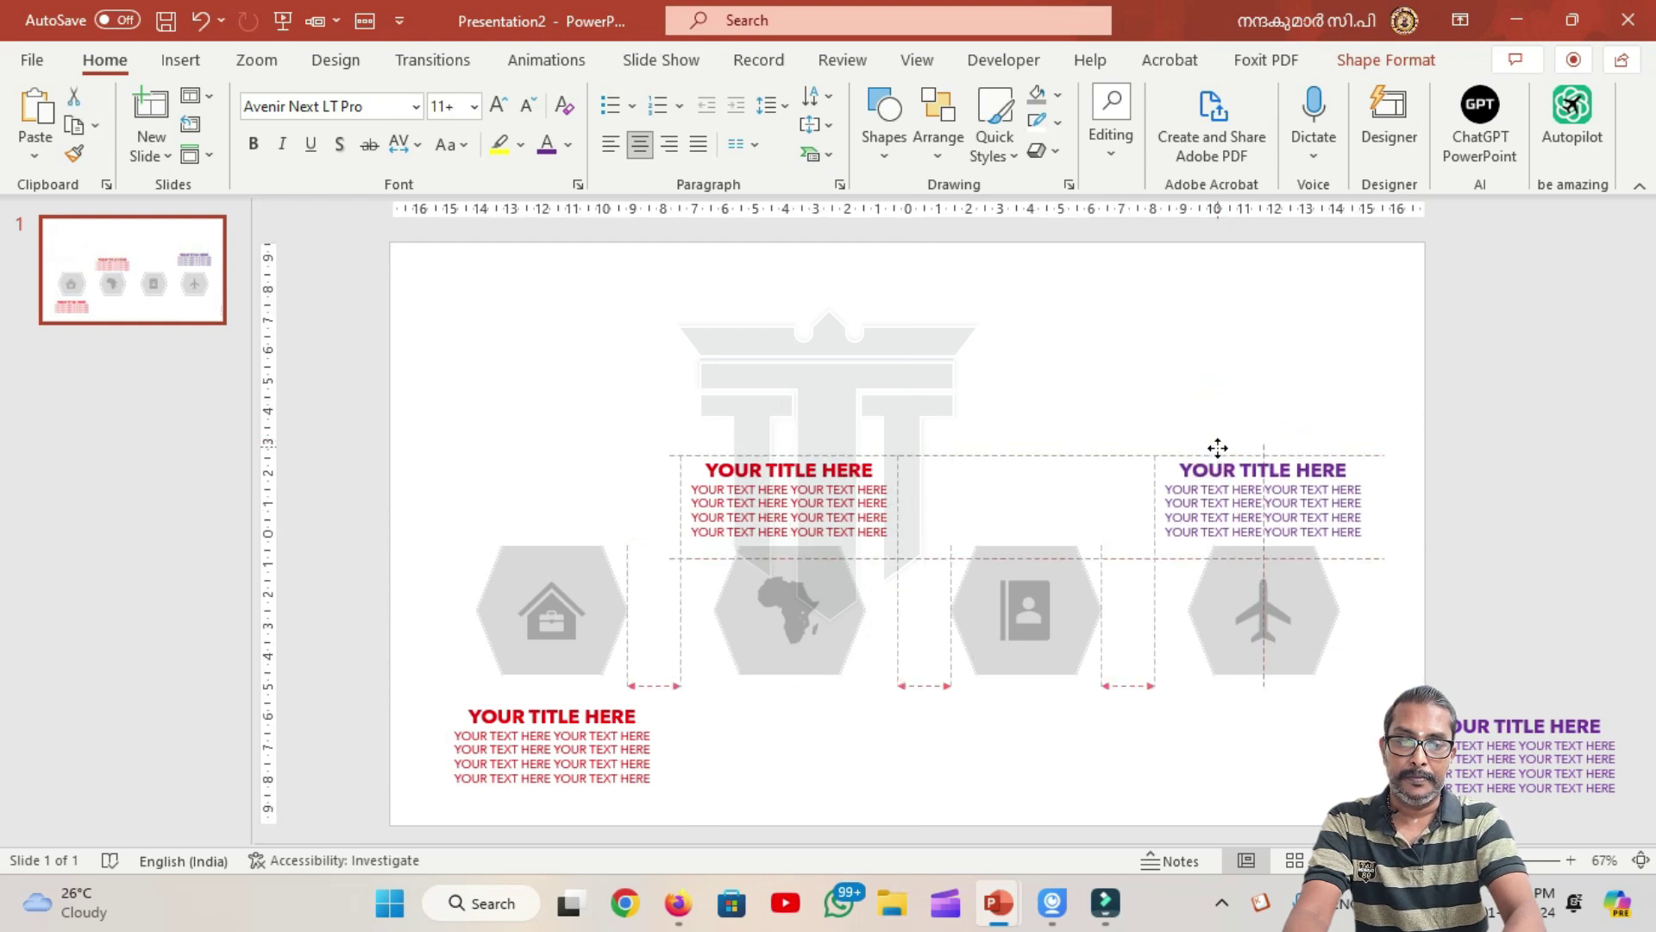
{"action": "left_click", "coordinate": [1481, 726]}
{"action": "left_click_drag", "start_coordinate": [1431, 707], "coordinate": [968, 699]}
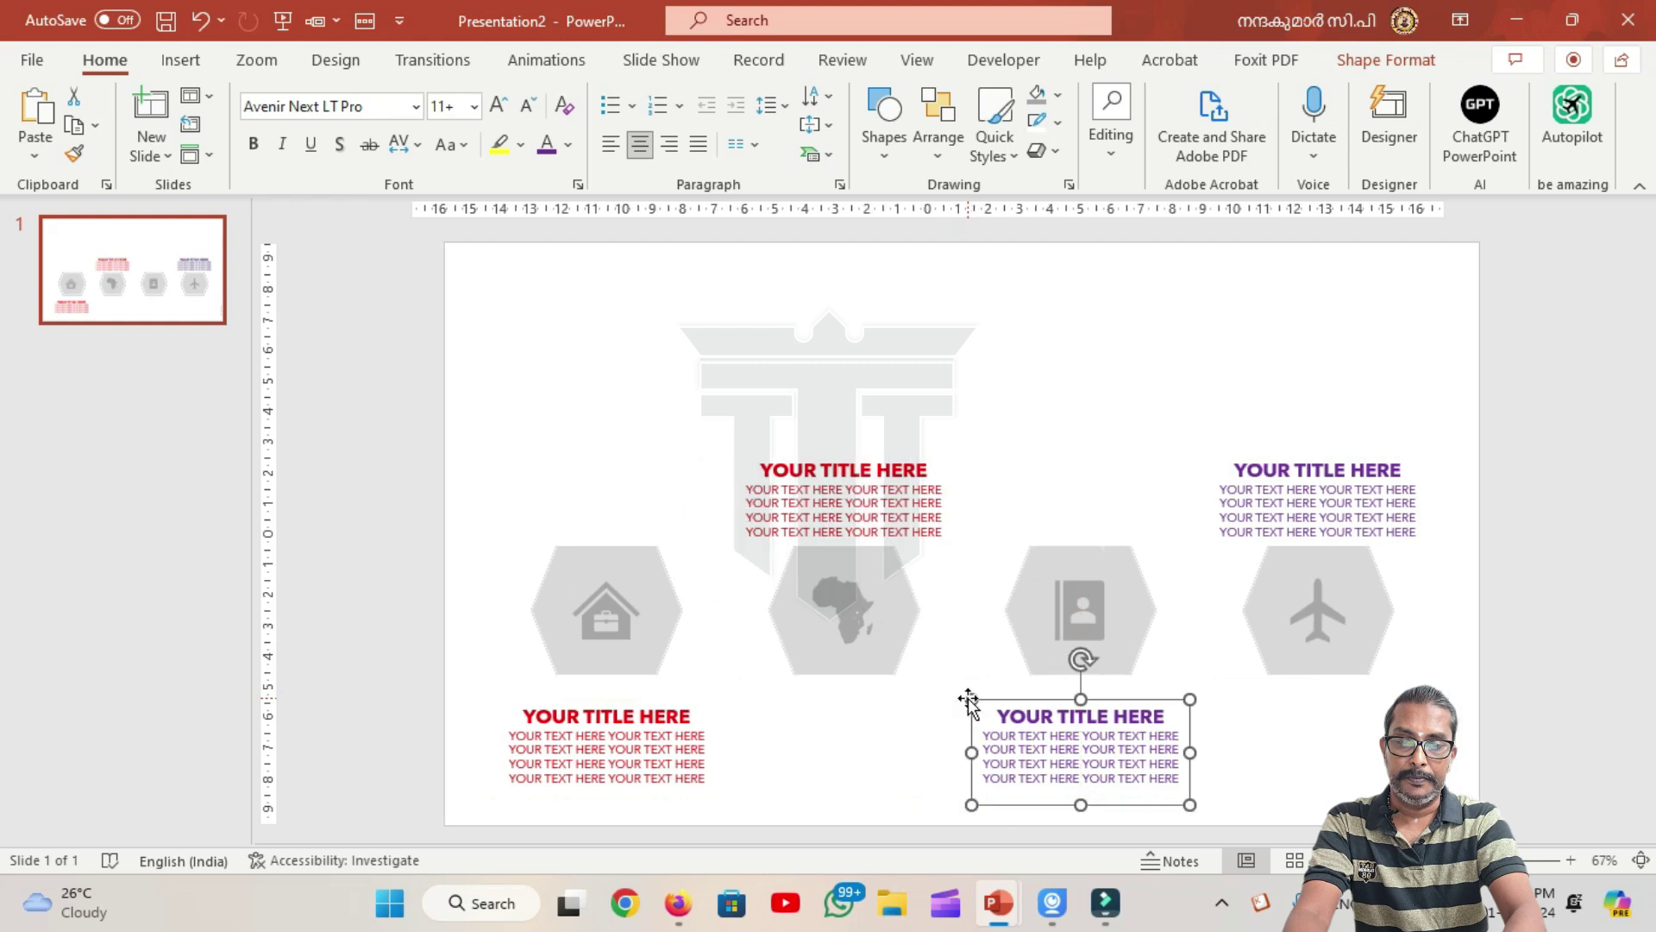
{"action": "left_click", "coordinate": [333, 542]}
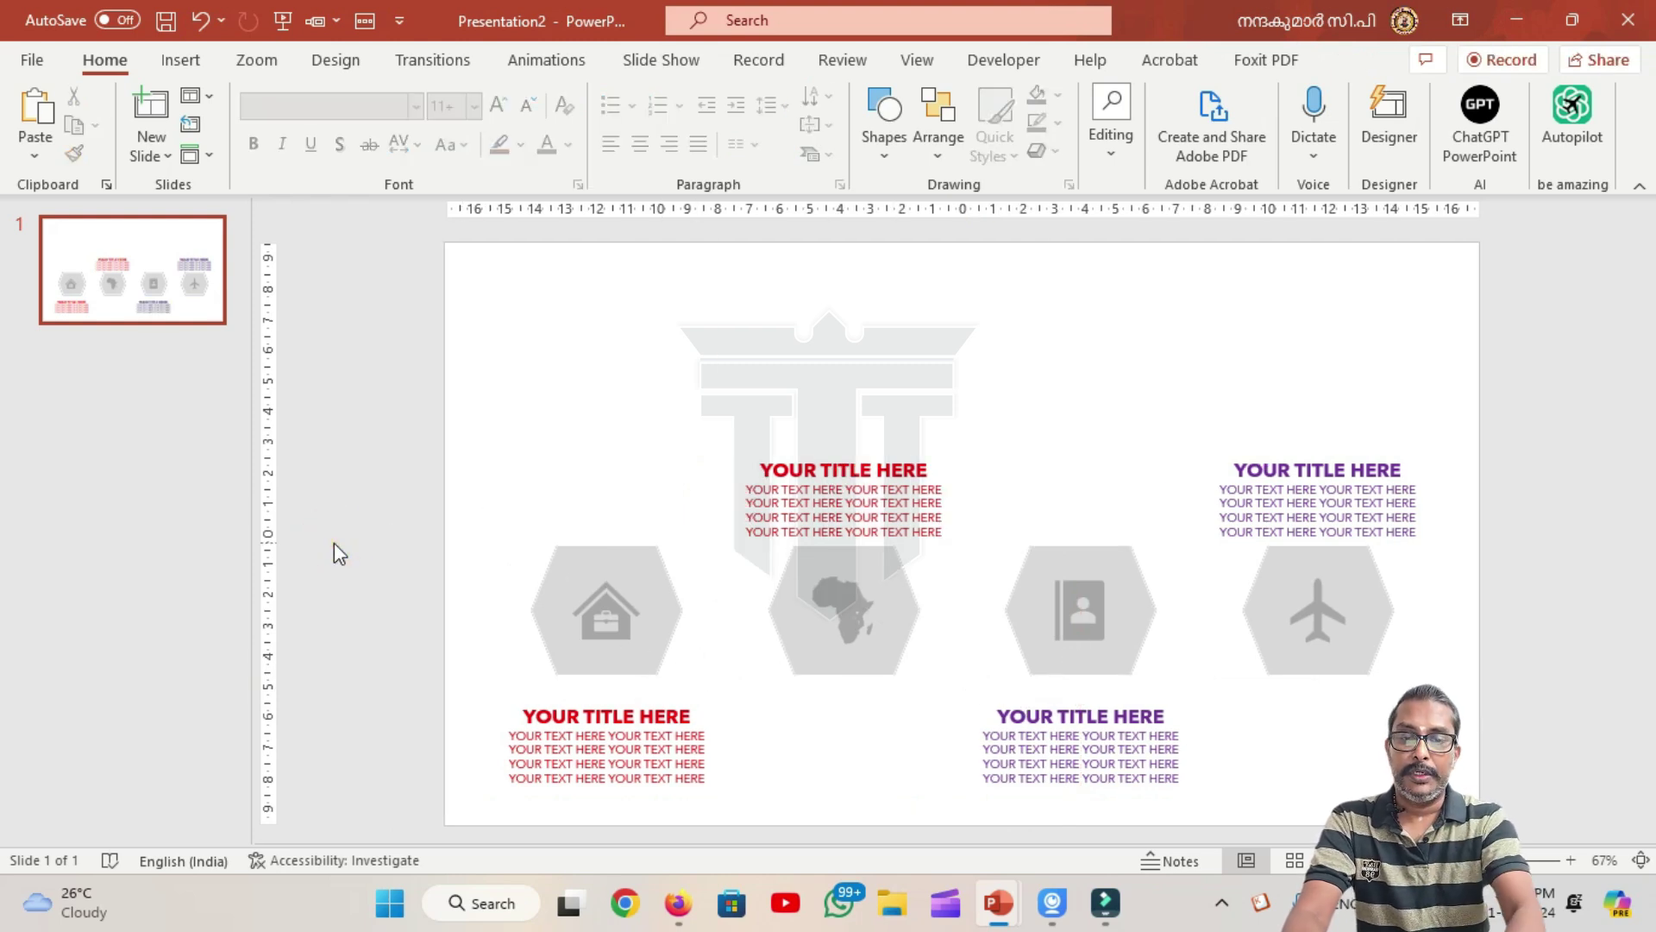
{"action": "left_click", "coordinate": [626, 608]}
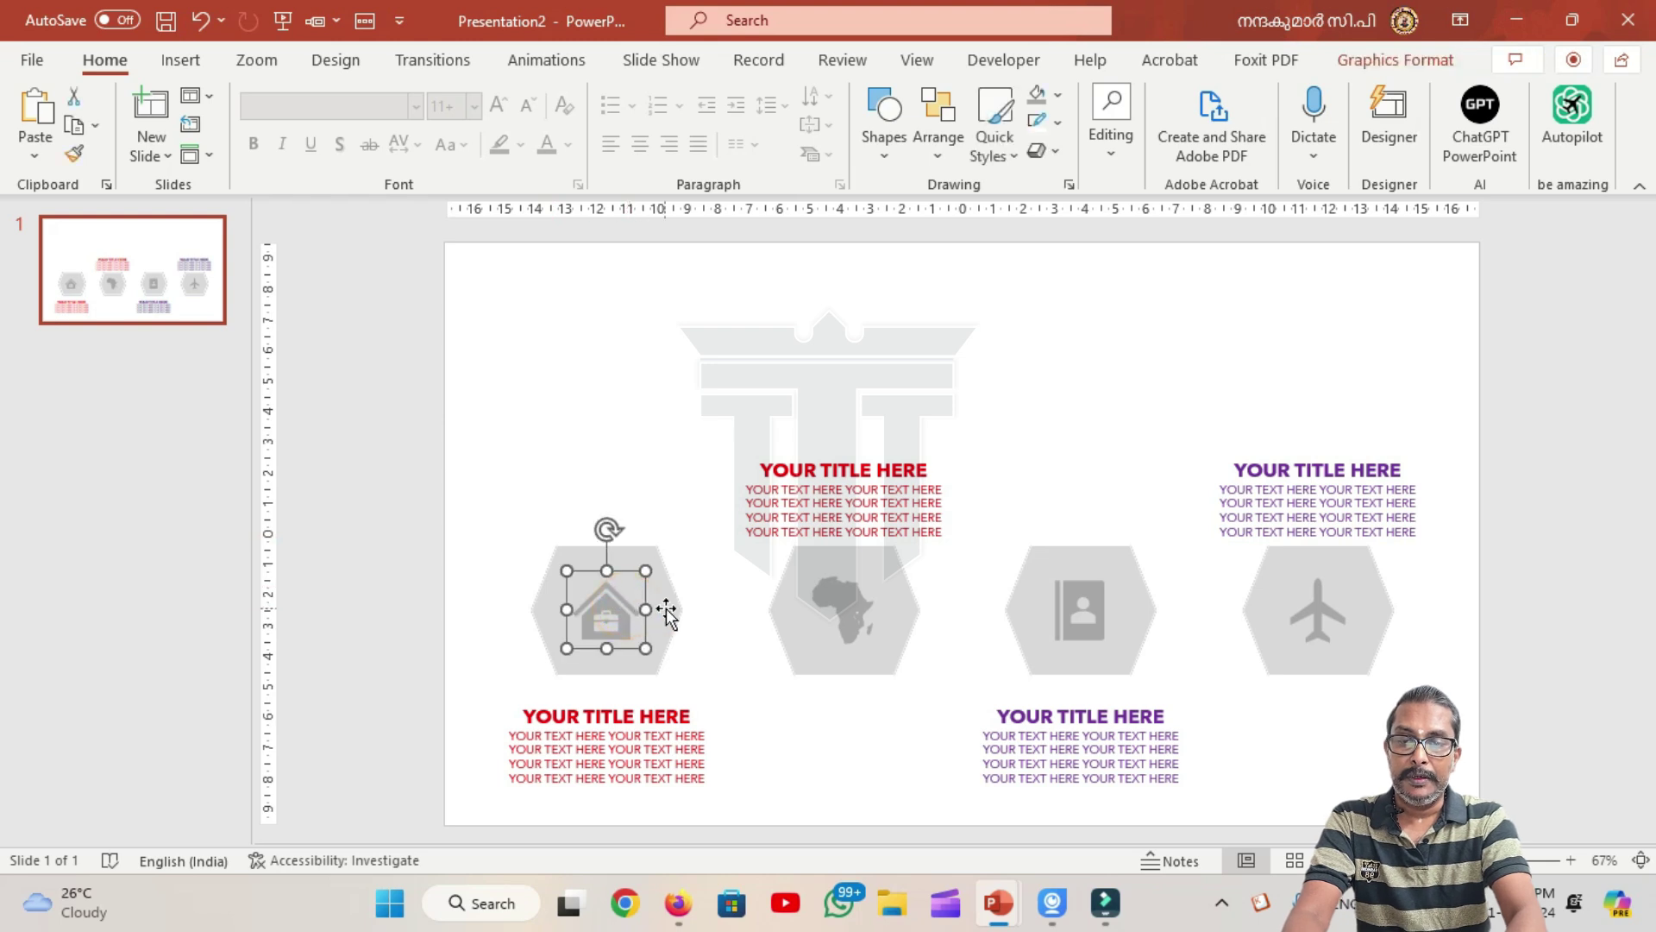
{"action": "left_click", "coordinate": [668, 609]}
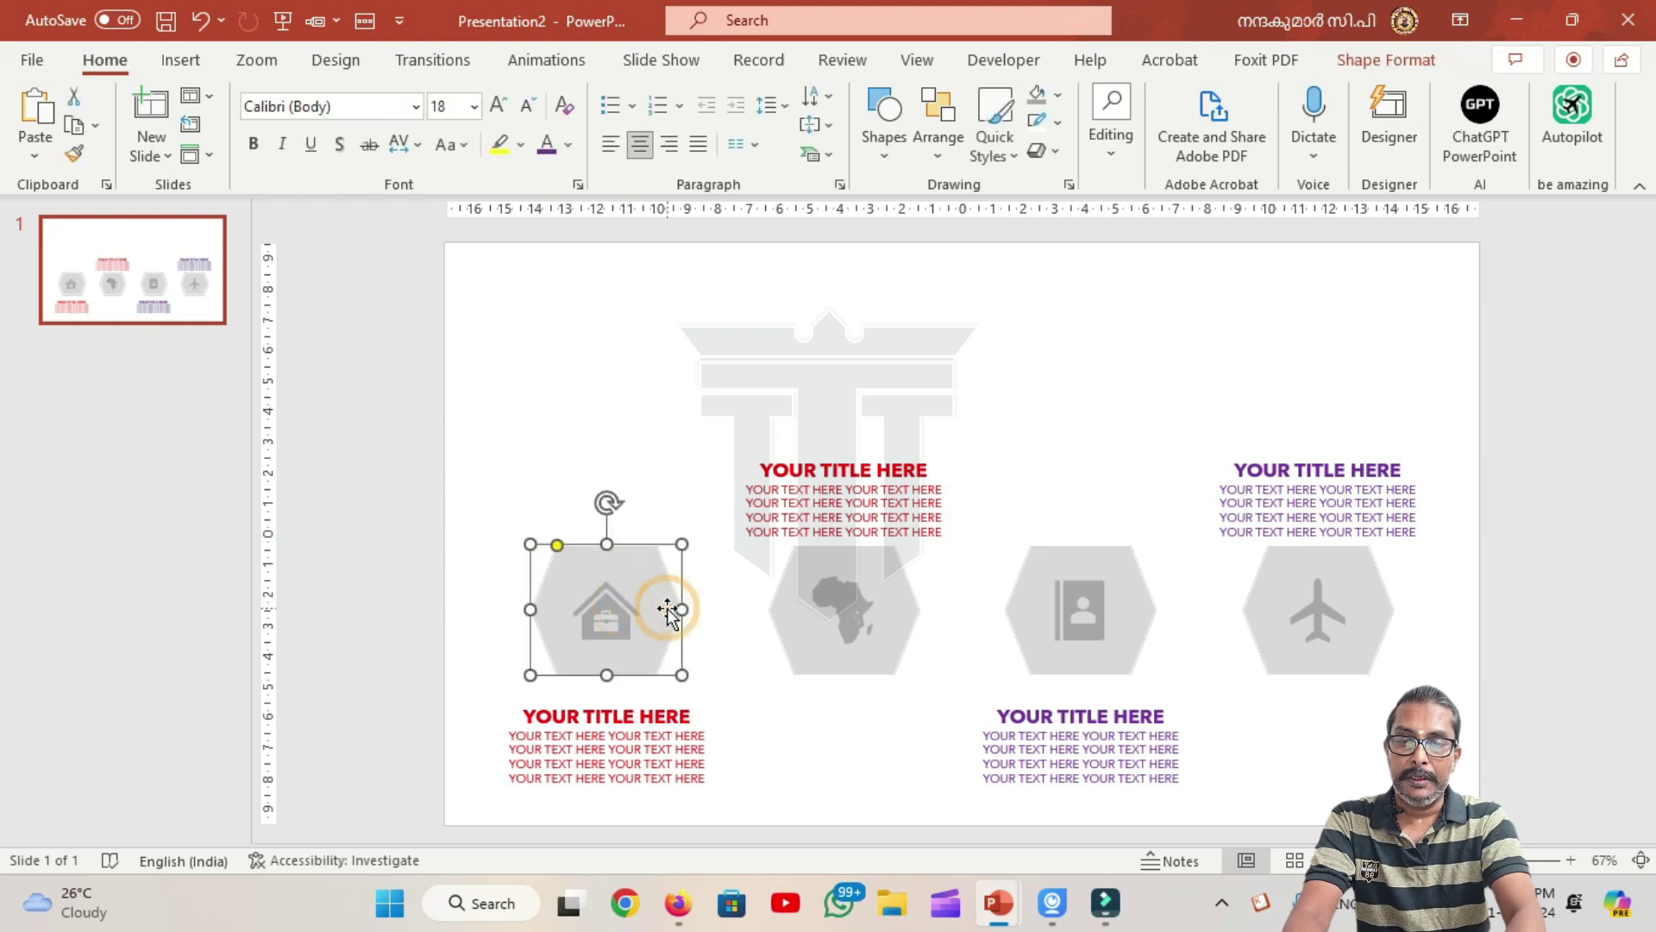
{"action": "left_click", "coordinate": [614, 601], "text": "shift"}
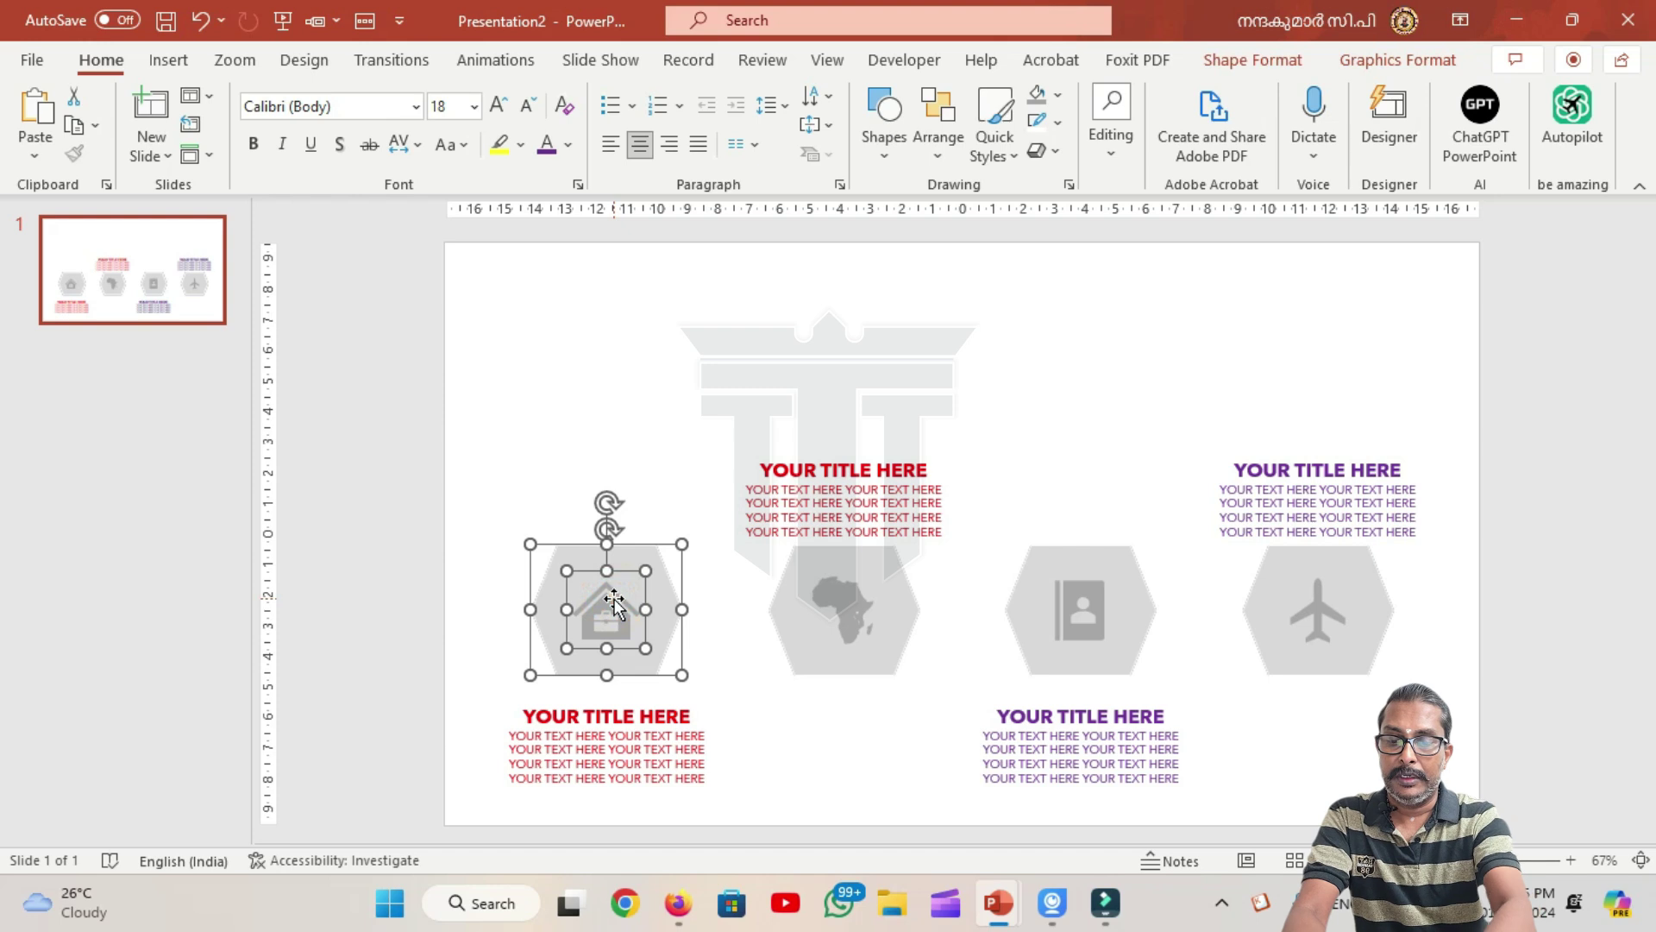
{"action": "right_click", "coordinate": [614, 599]}
{"action": "left_click", "coordinate": [681, 448]}
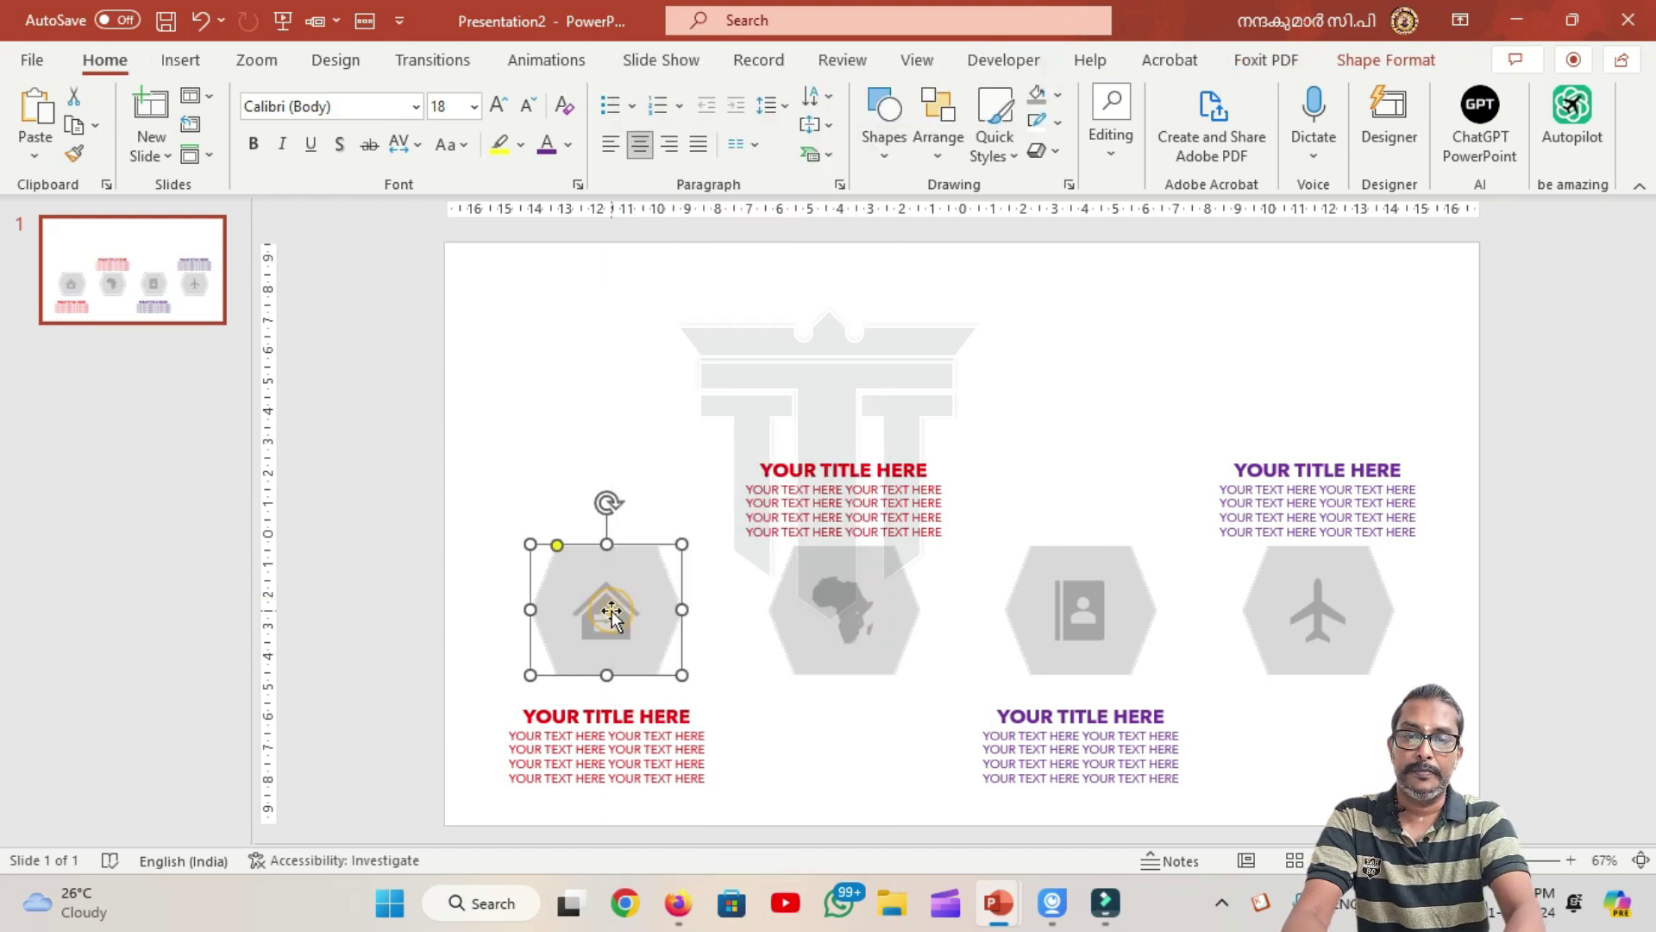
{"action": "left_click", "coordinate": [609, 614]}
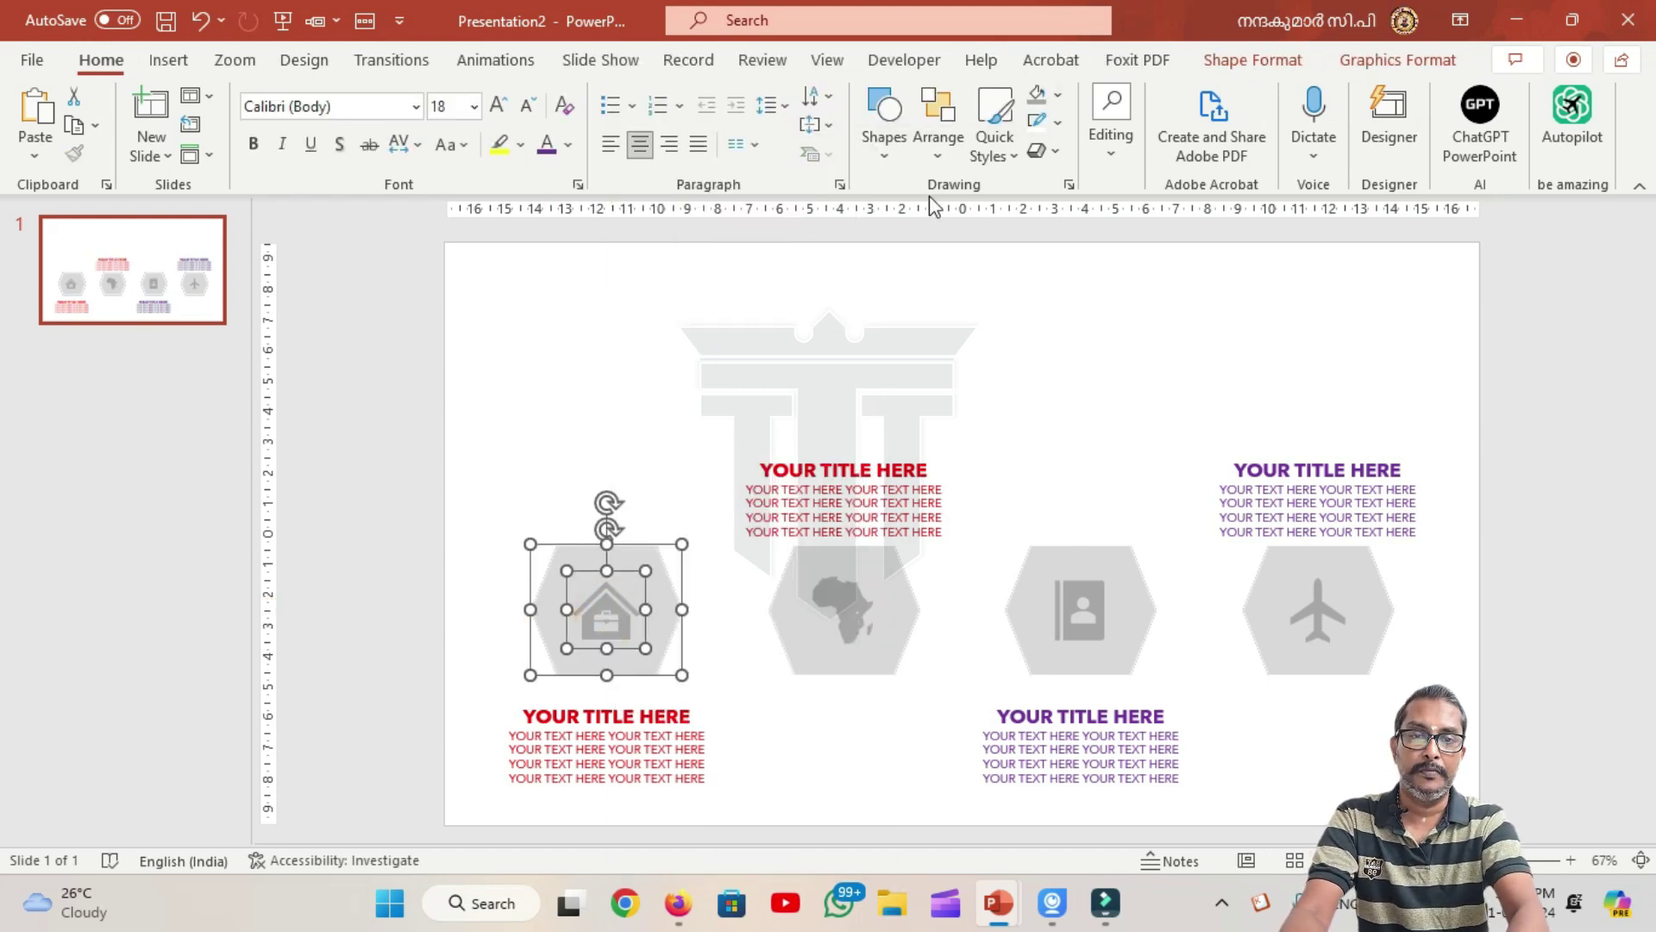
{"action": "left_click", "coordinate": [850, 634]}
{"action": "left_click", "coordinate": [860, 662], "text": "shift"}
{"action": "right_click", "coordinate": [862, 671]}
{"action": "left_click", "coordinate": [863, 671]}
{"action": "left_click_drag", "start_coordinate": [900, 570], "coordinate": [900, 530]}
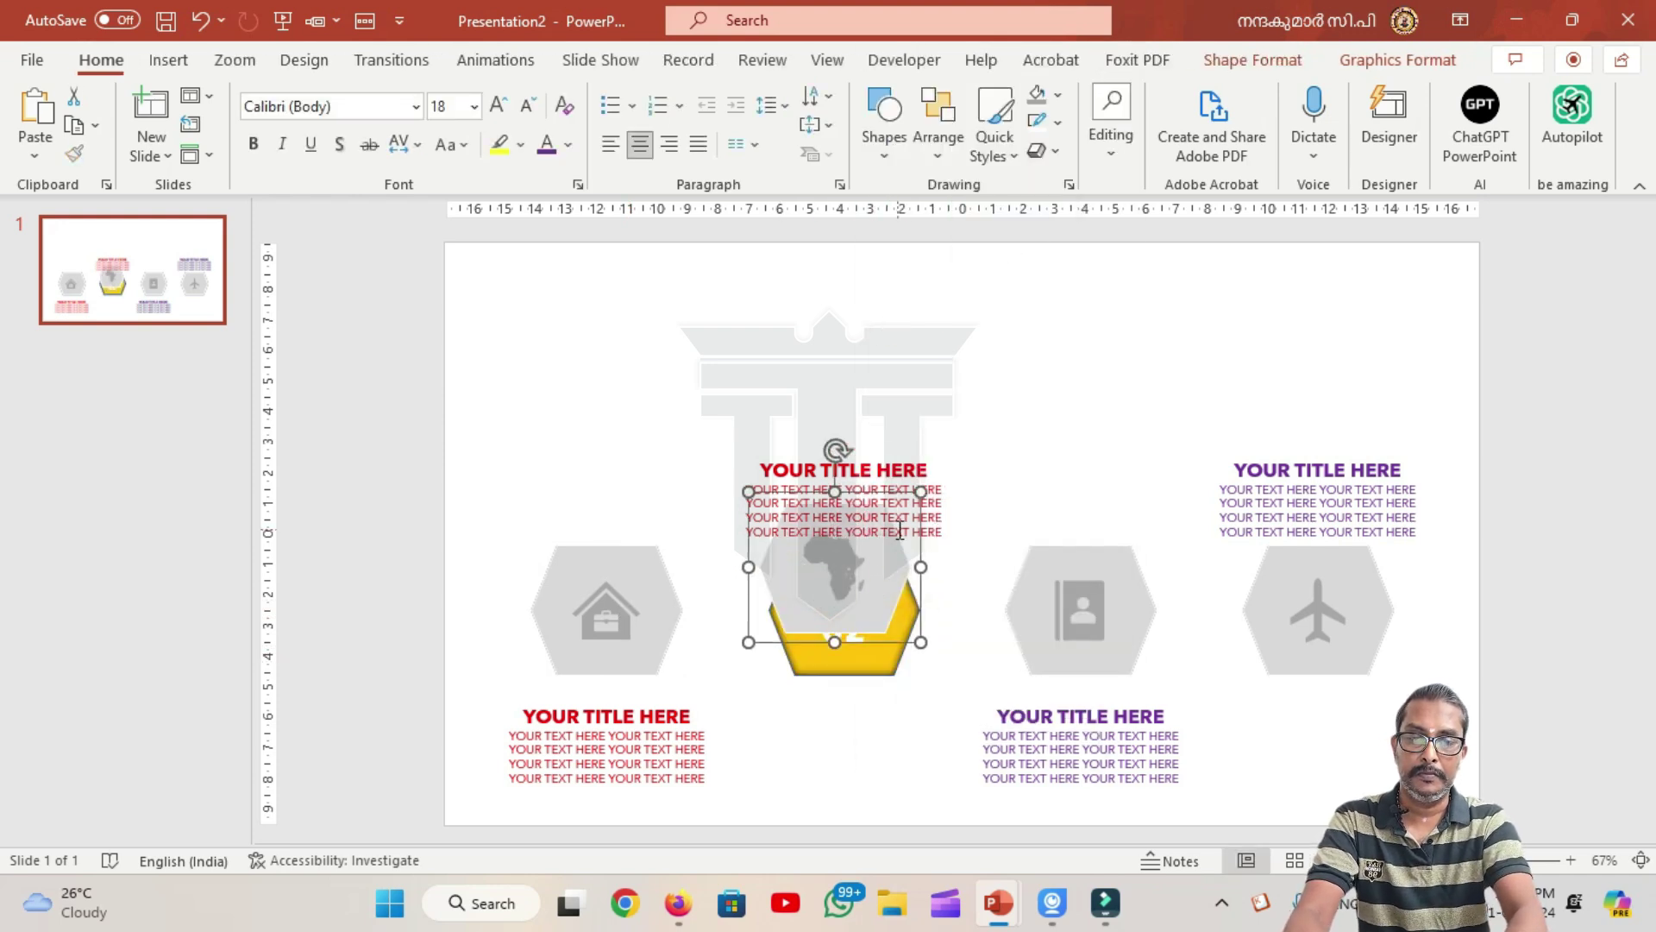
{"action": "key", "text": "ctrl+z"}
{"action": "left_click", "coordinate": [1096, 569]}
{"action": "left_click", "coordinate": [1122, 595]}
{"action": "left_click", "coordinate": [1145, 609], "text": "shift"}
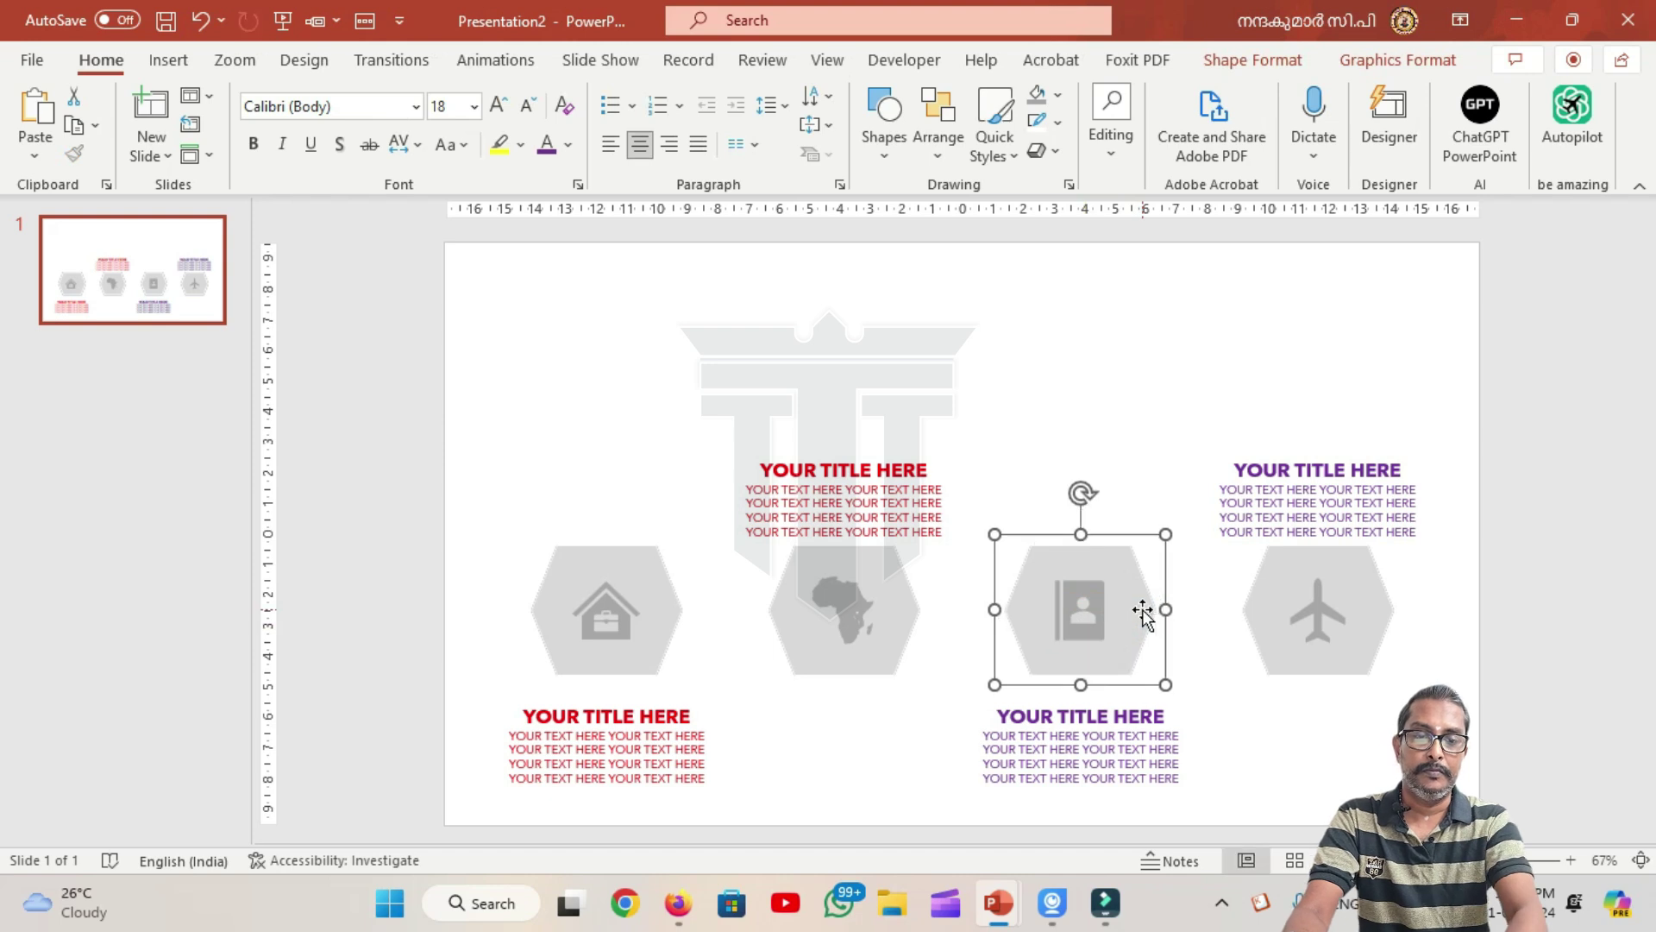
{"action": "left_click", "coordinate": [1314, 608]}
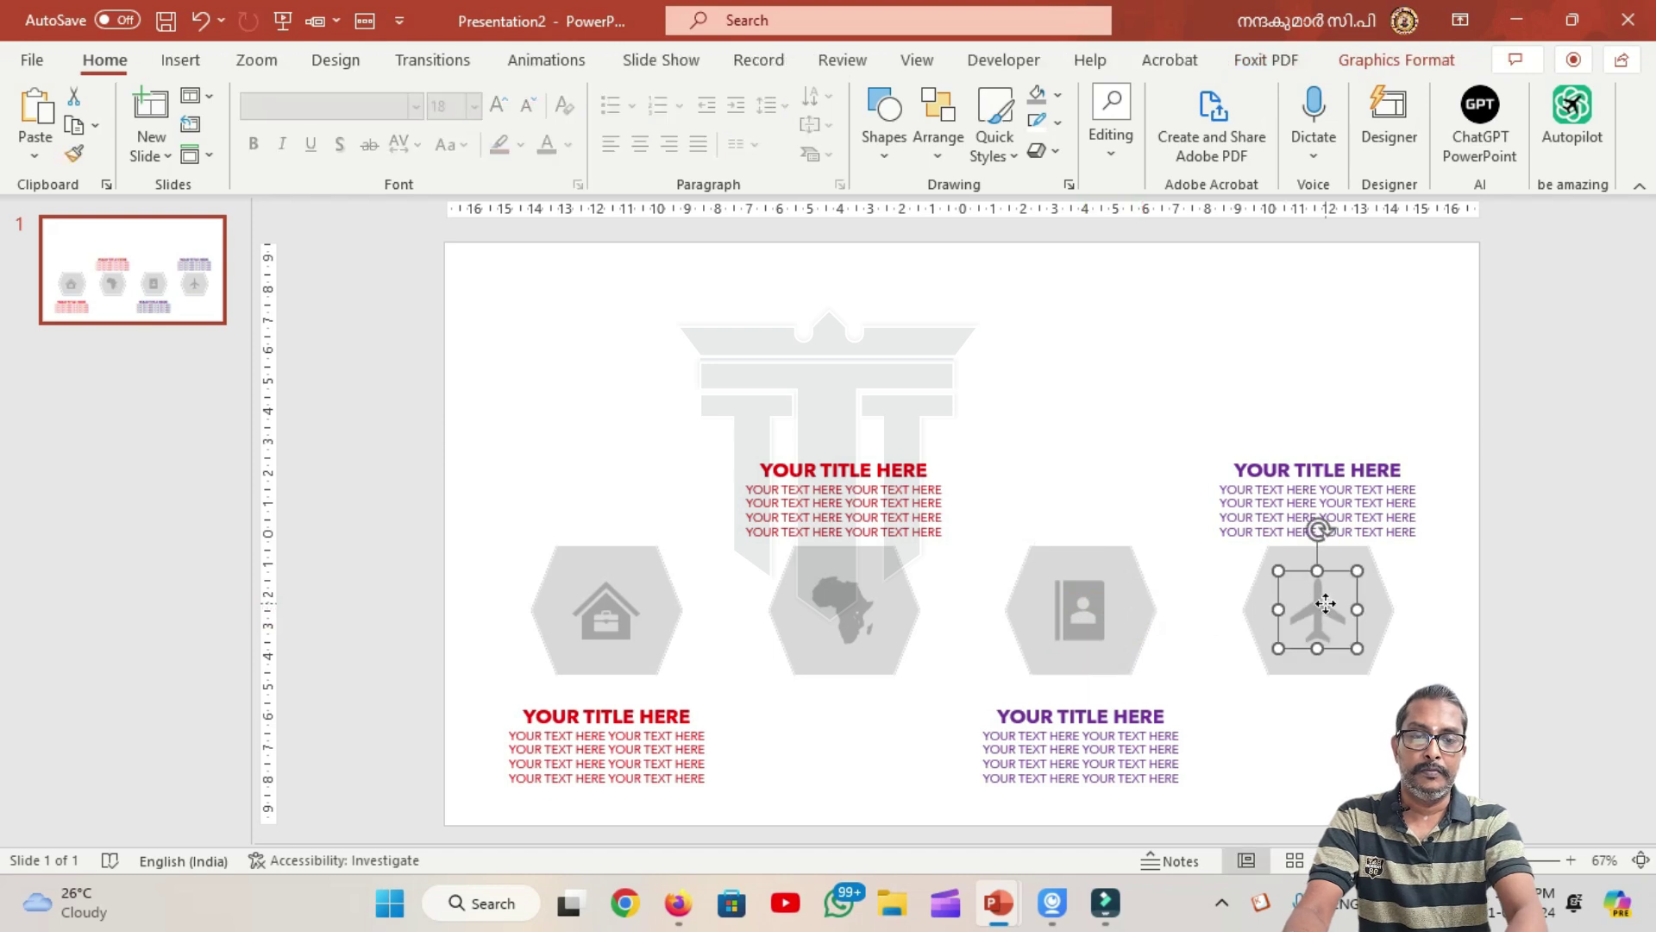
{"action": "left_click", "coordinate": [1255, 614]}
{"action": "left_click", "coordinate": [1311, 619]}
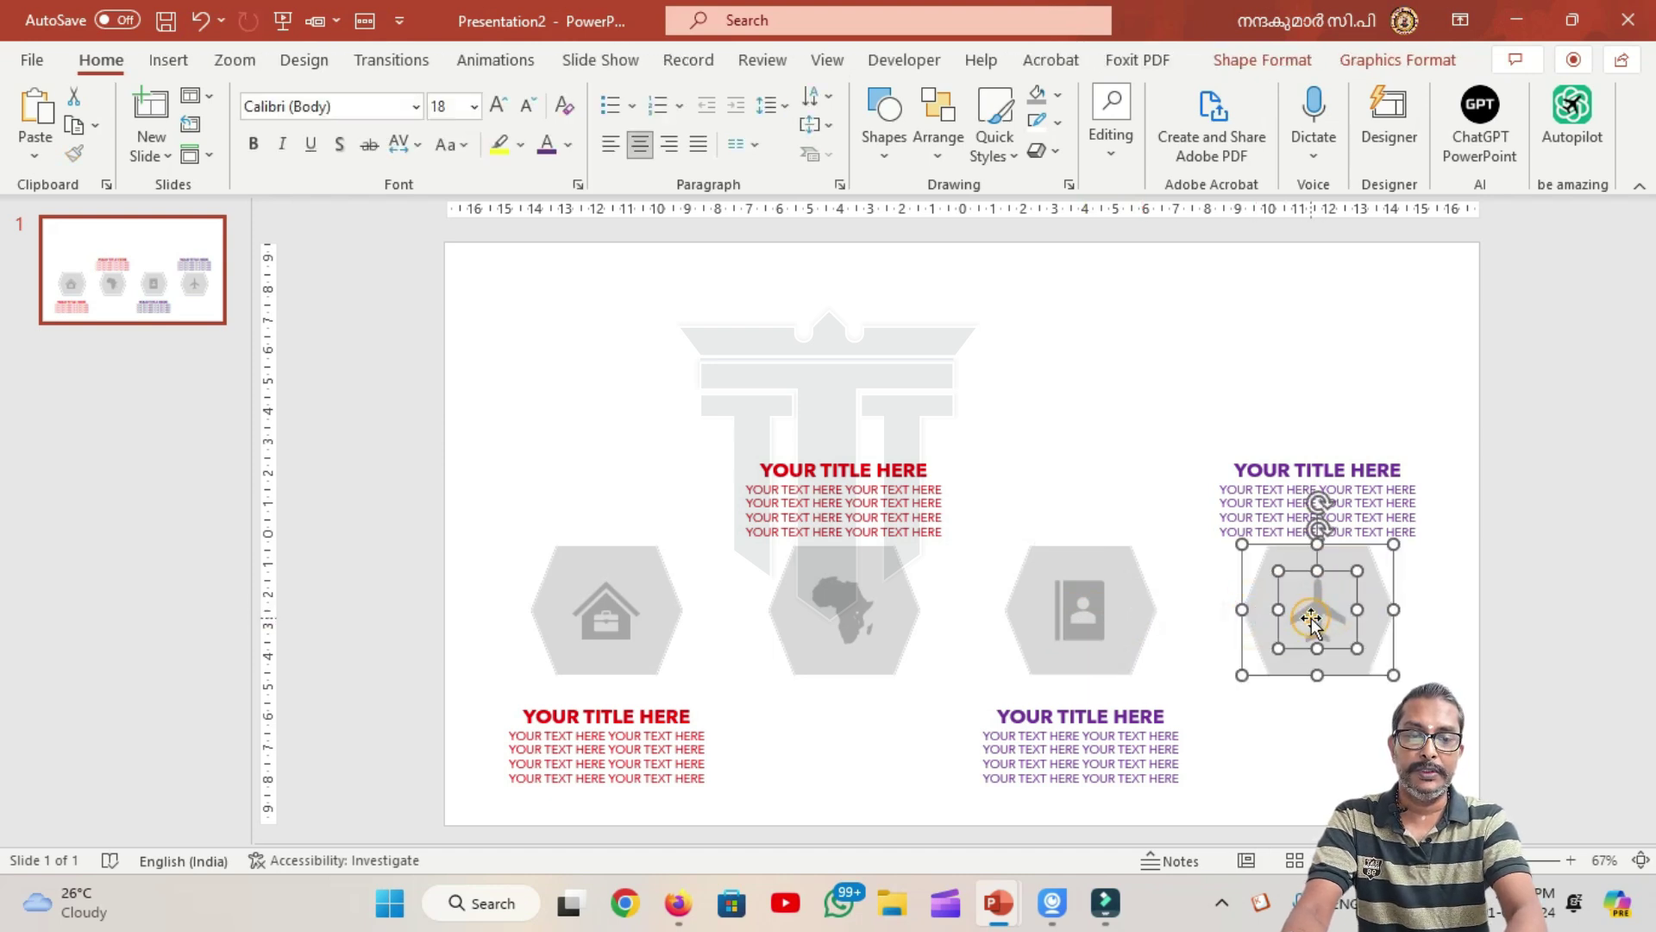
{"action": "left_click", "coordinate": [660, 578]}
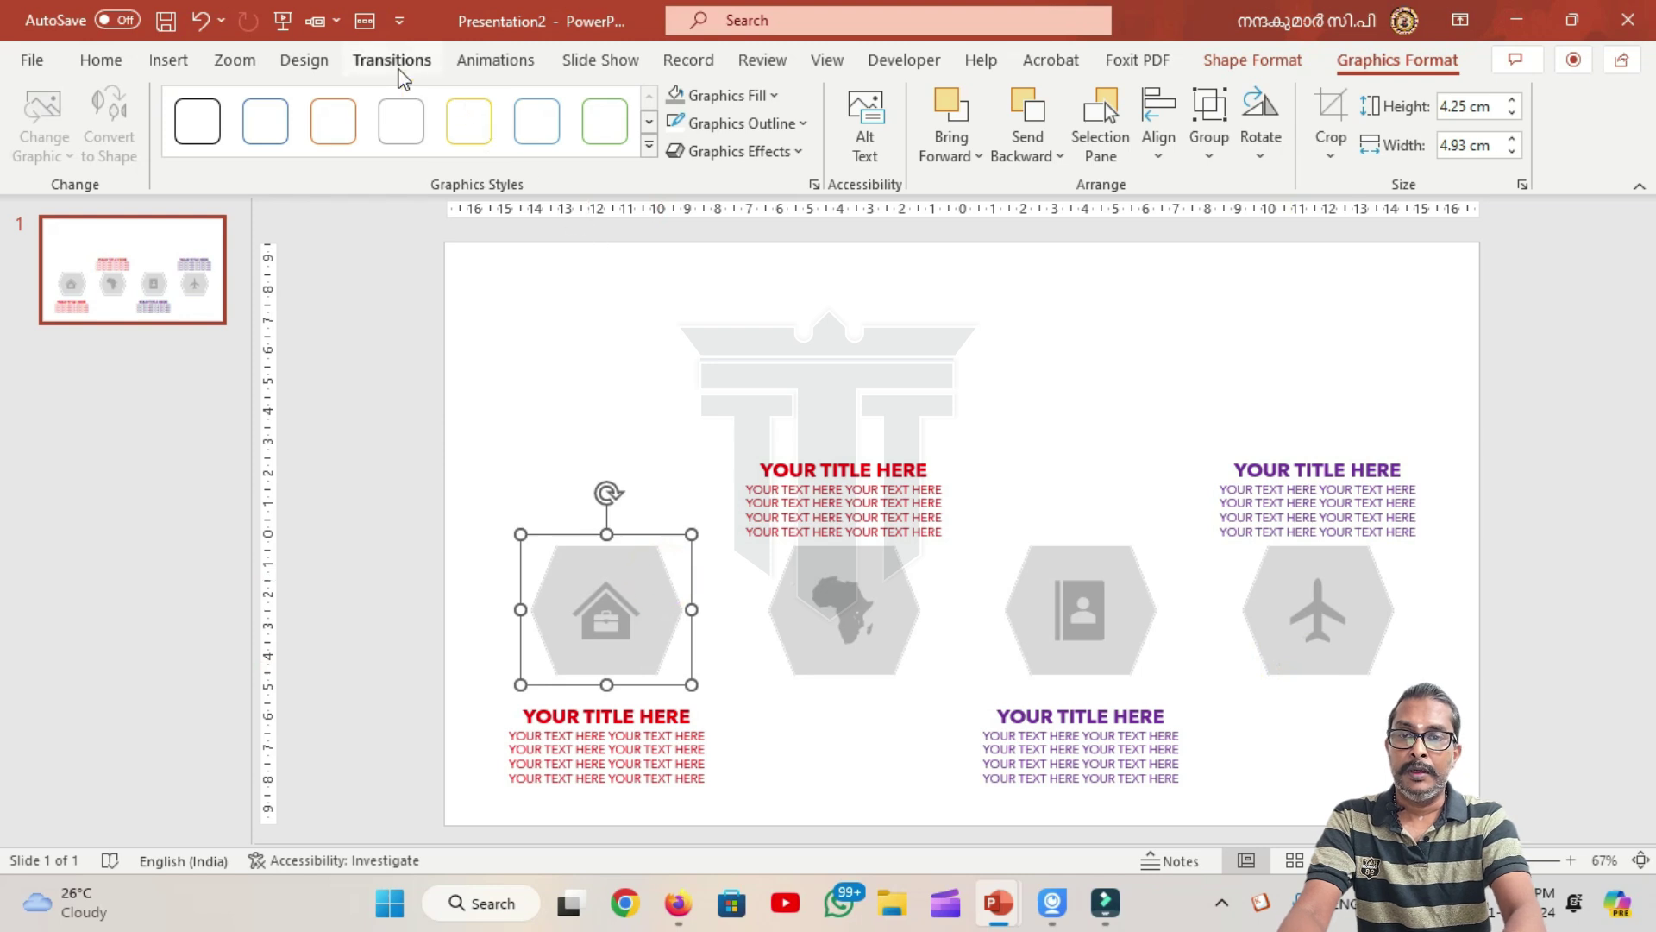
Step: Apply an Up motion path to the house hexagon, ending just above it
{"action": "left_click", "coordinate": [396, 60]}
{"action": "left_click", "coordinate": [507, 62]}
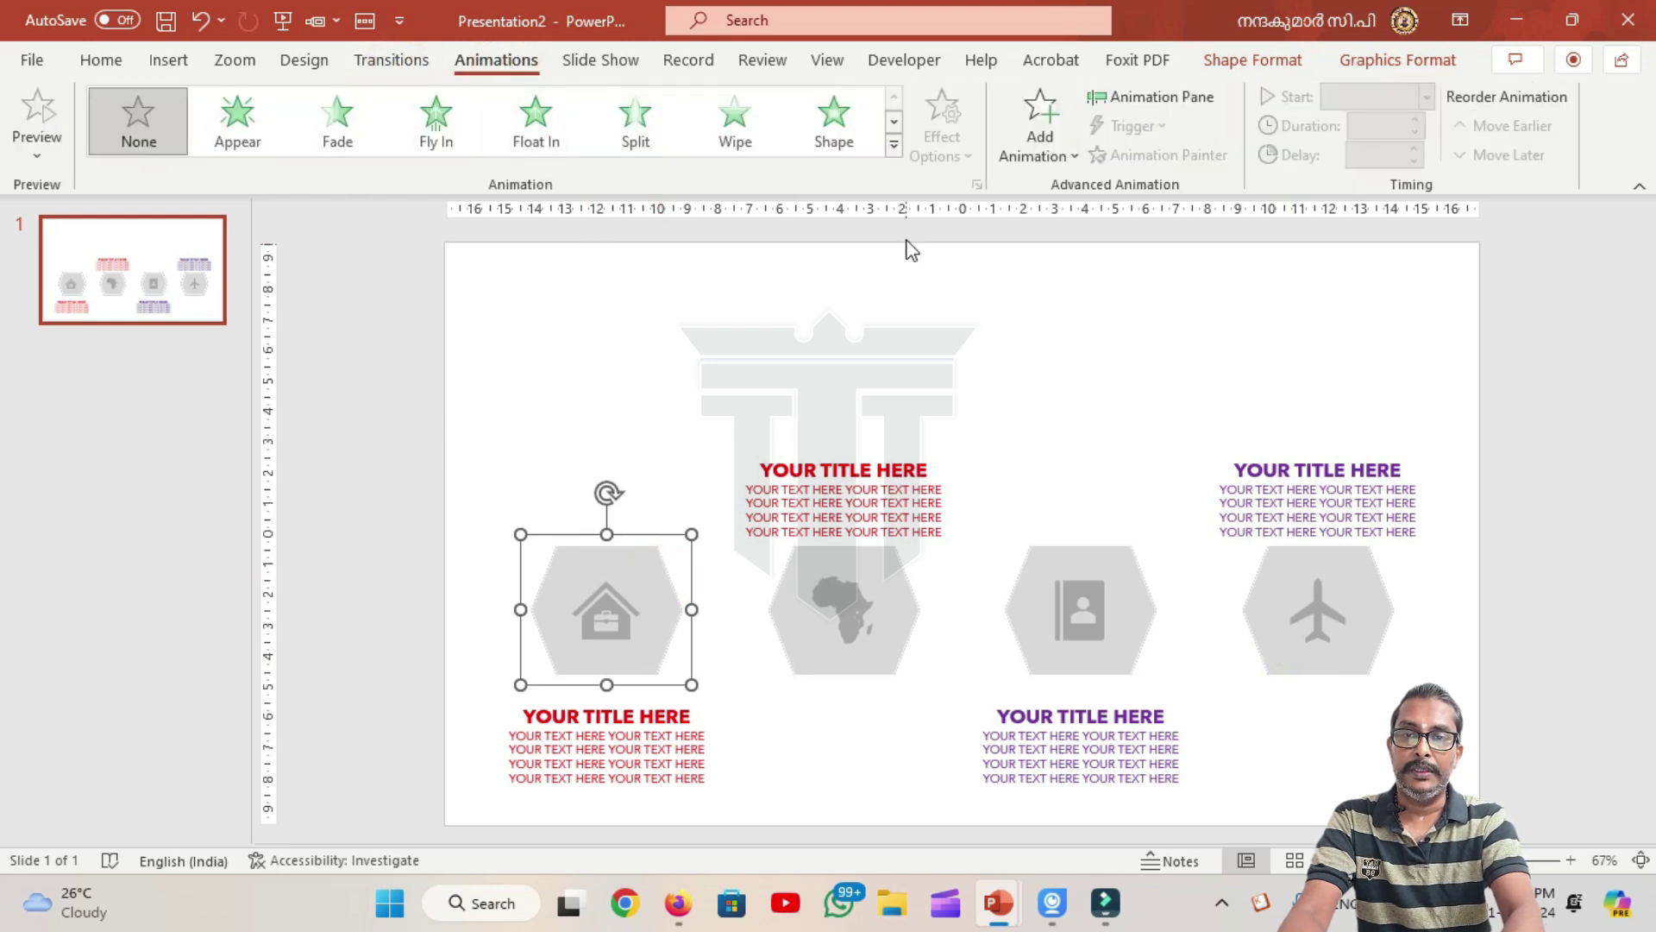
{"action": "left_click", "coordinate": [894, 144]}
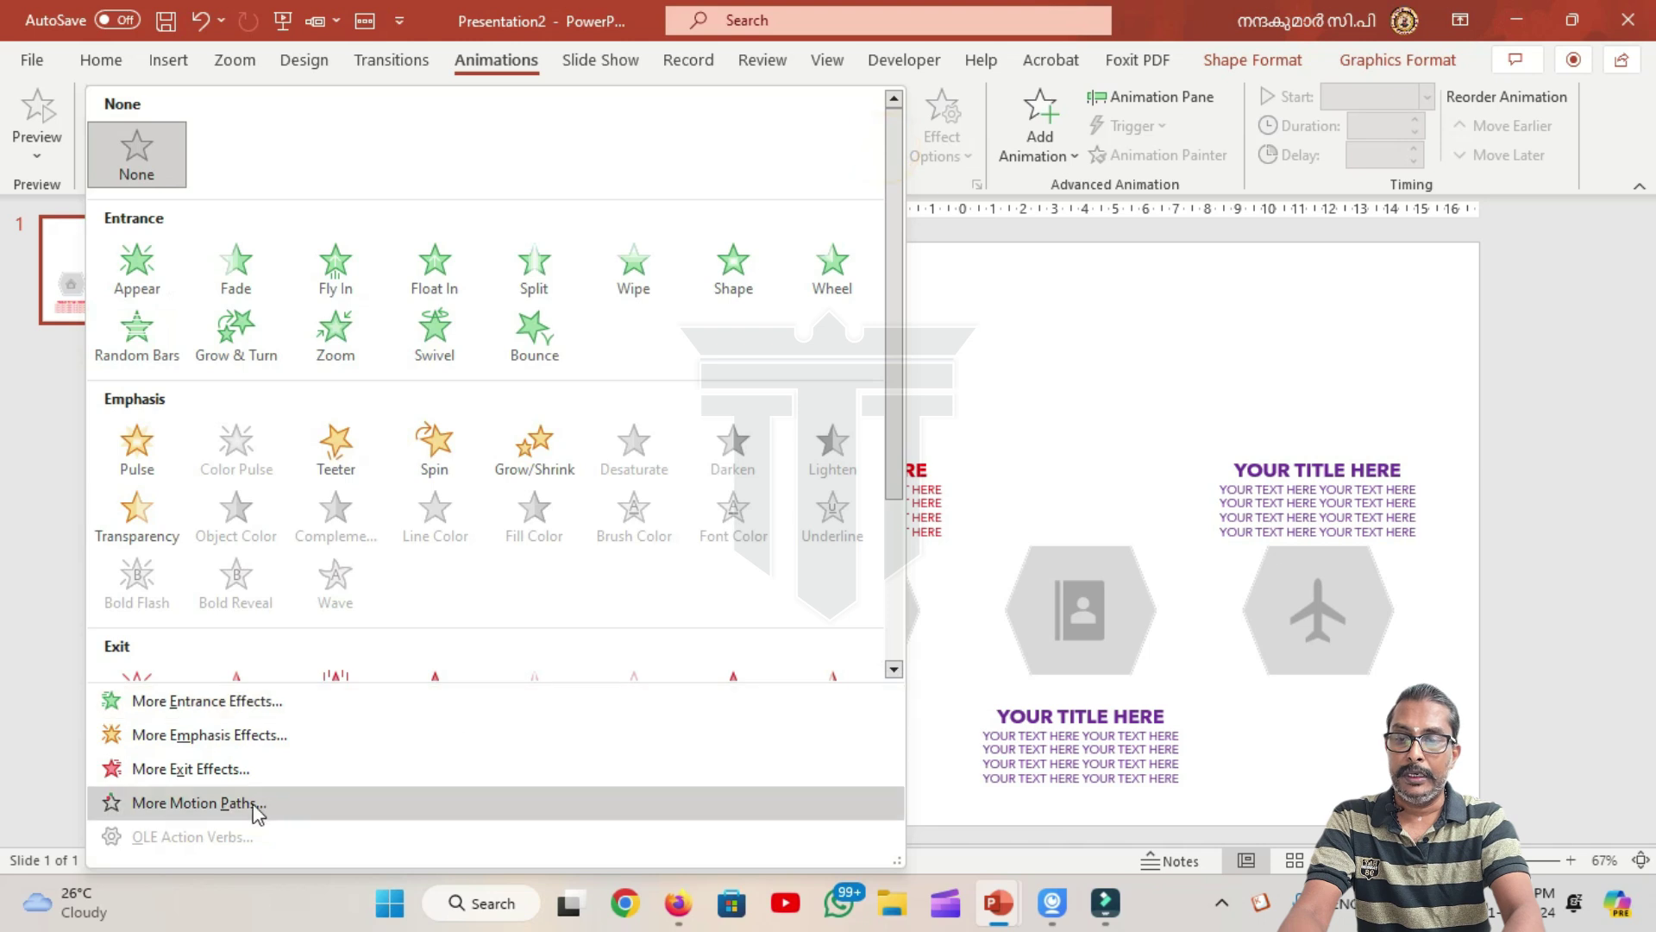
{"action": "left_click", "coordinate": [257, 804]}
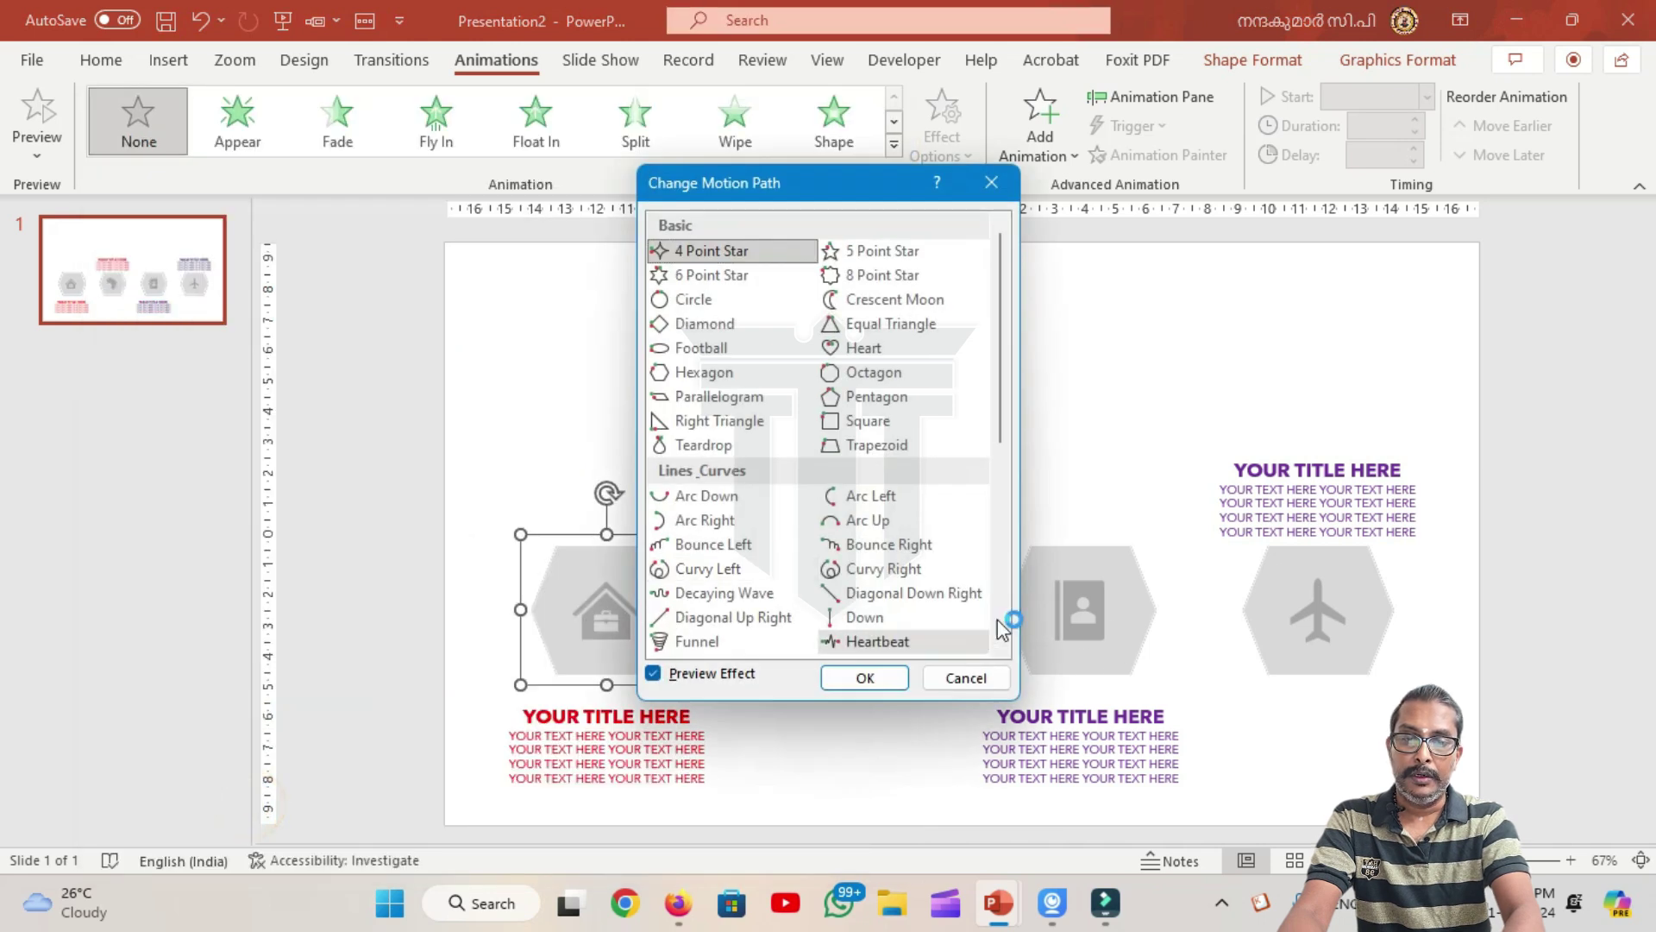
{"action": "left_click", "coordinate": [1004, 620]}
{"action": "left_click", "coordinate": [854, 399]}
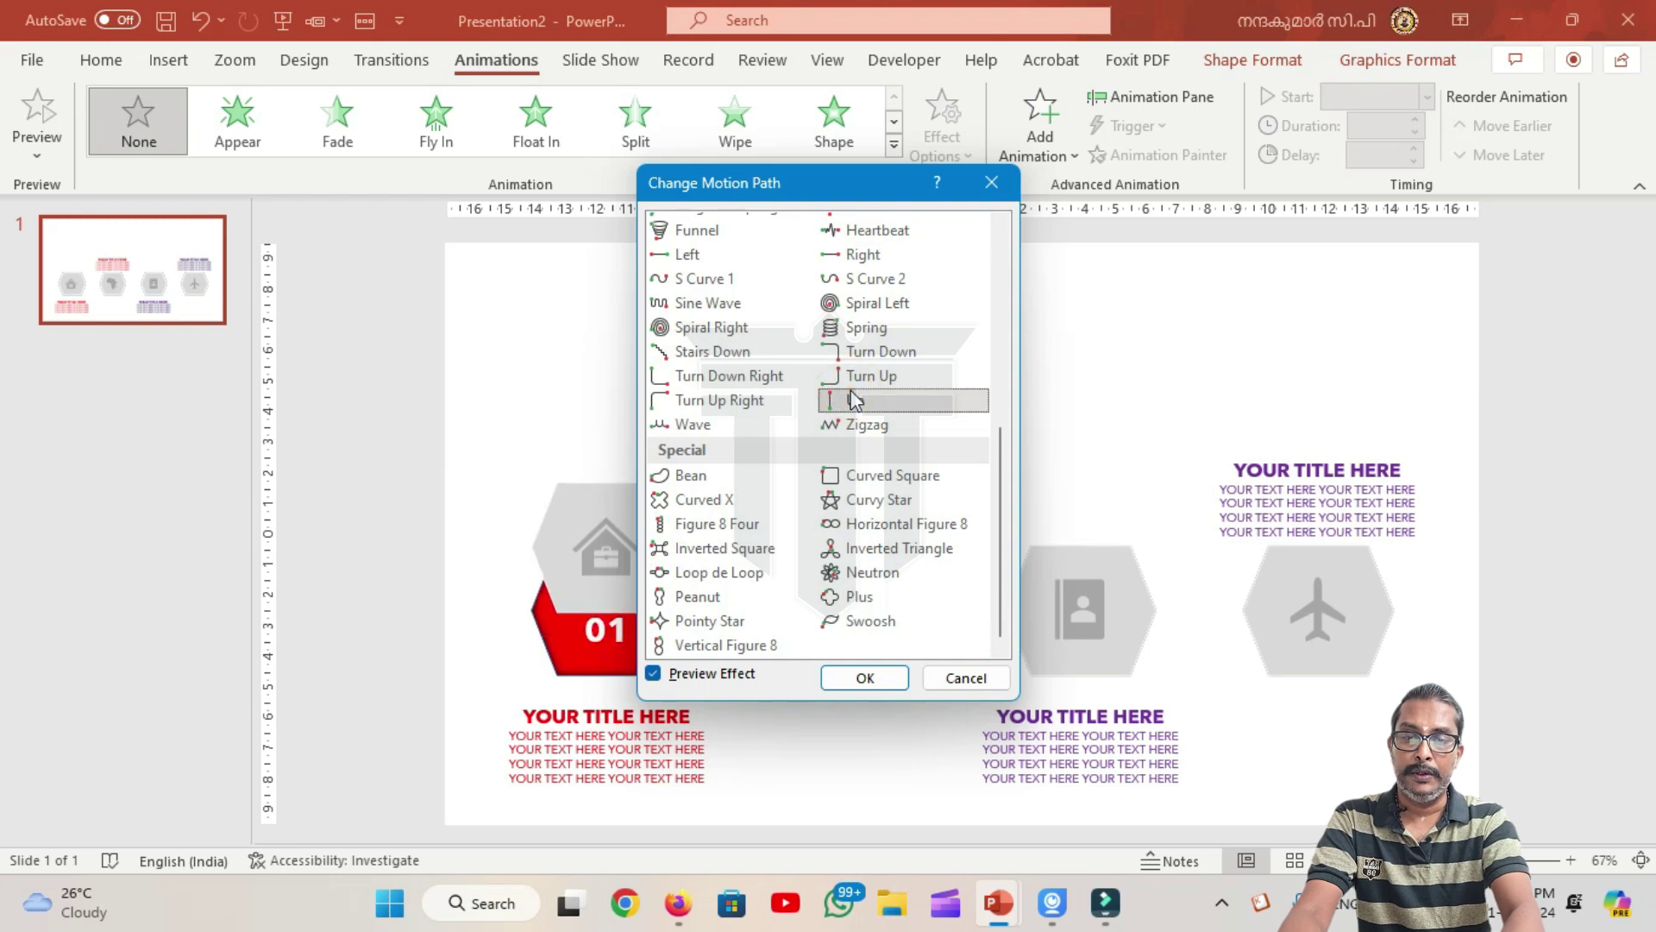
{"action": "left_click", "coordinate": [888, 671]}
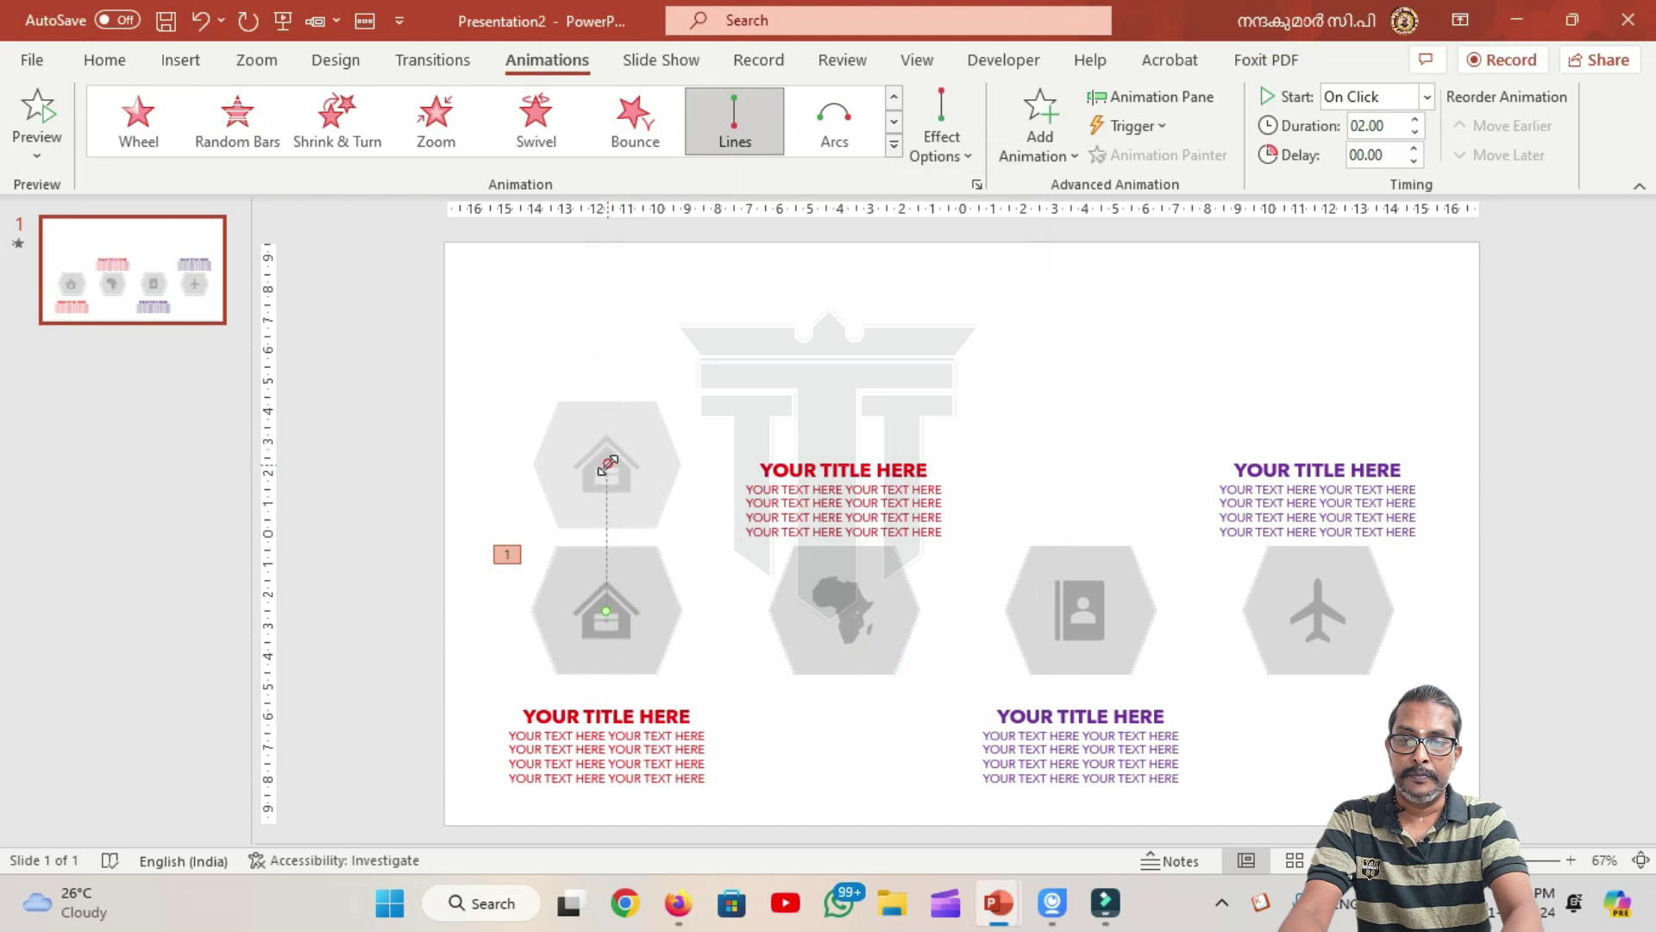
{"action": "left_click_drag", "start_coordinate": [606, 464], "coordinate": [608, 490]}
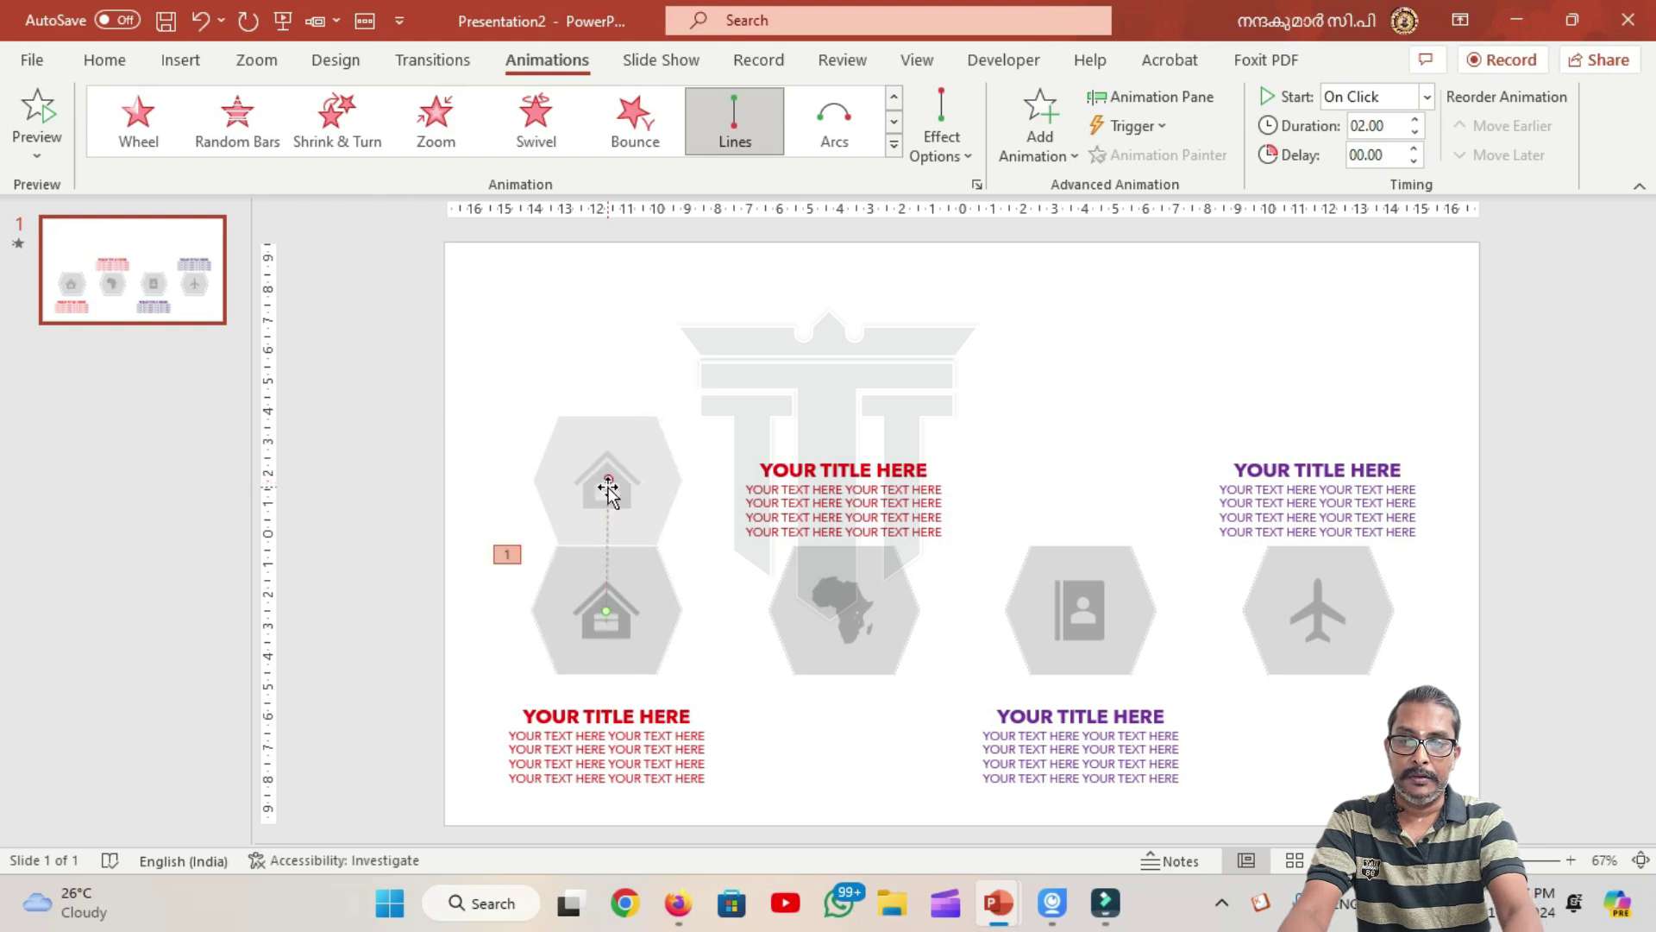
{"action": "left_click", "coordinate": [759, 417]}
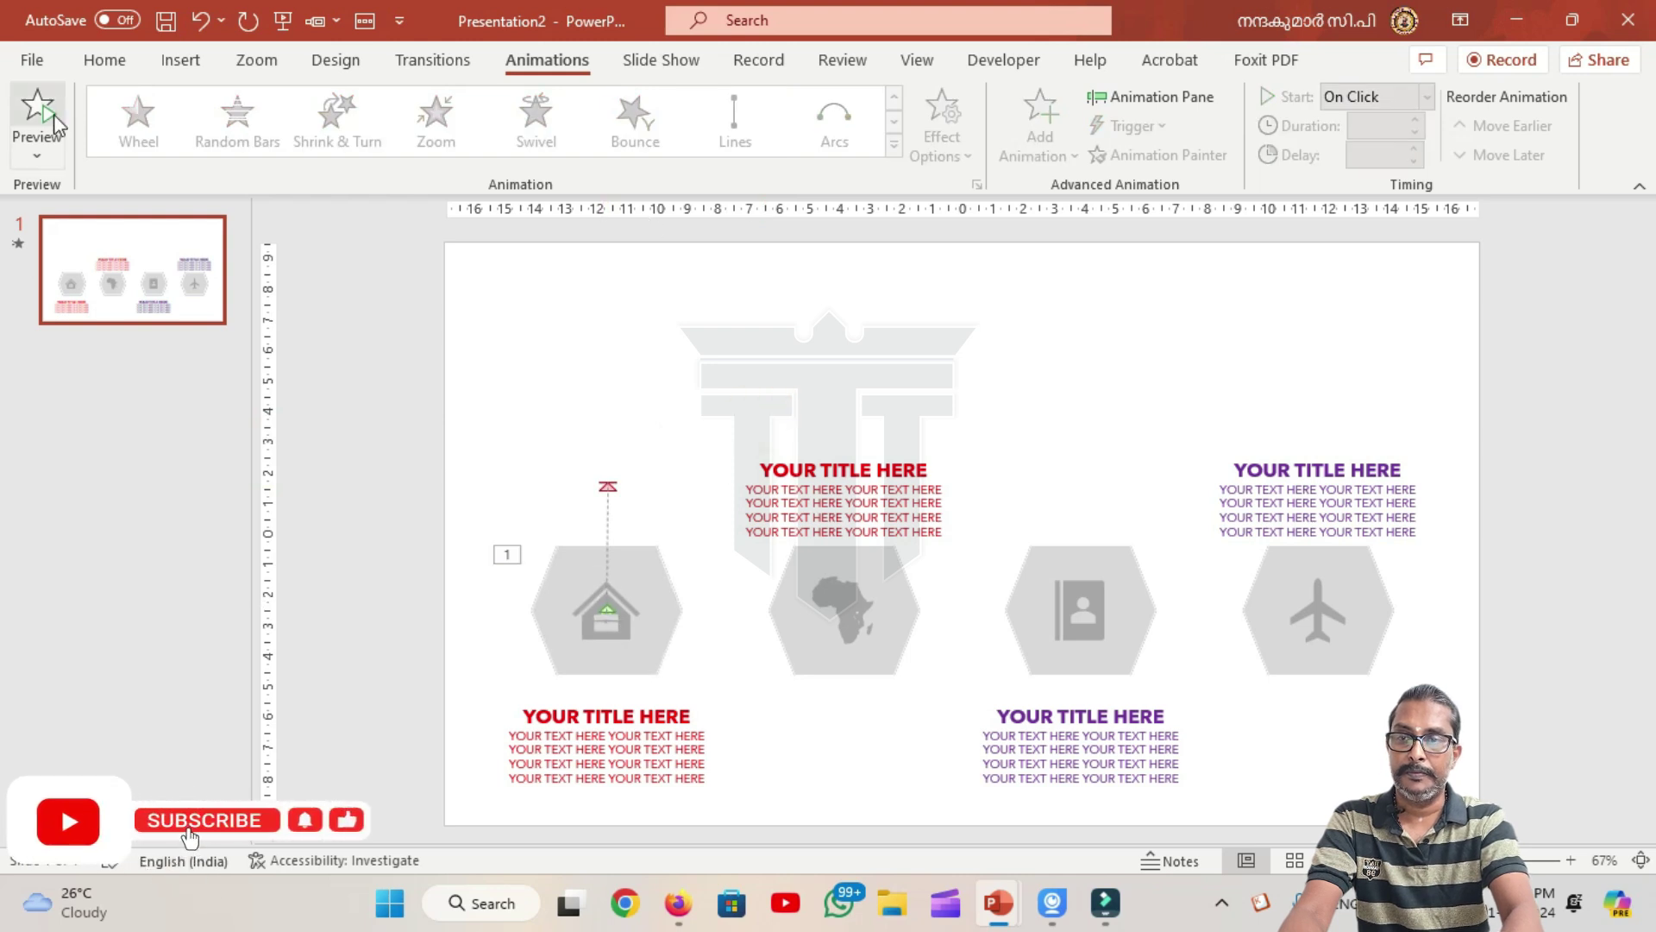
Step: Give the contact-book hexagon an Up motion path as animation 2
{"action": "left_click", "coordinate": [1079, 608]}
{"action": "left_click", "coordinate": [1068, 161]}
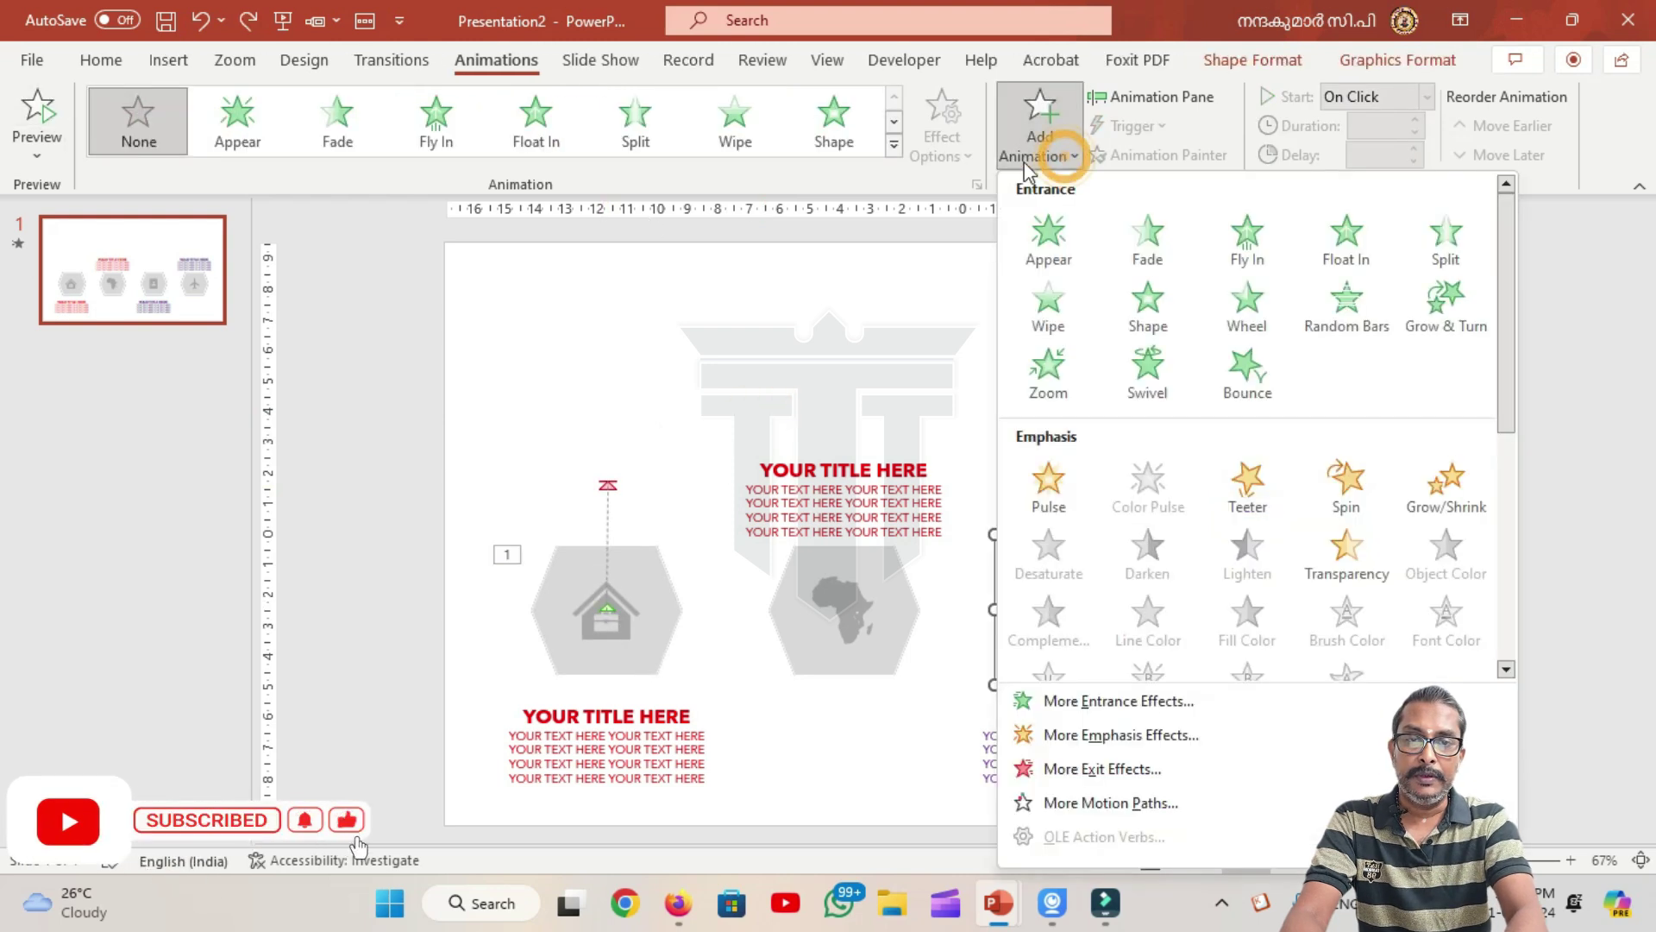
{"action": "left_click", "coordinate": [1100, 797]}
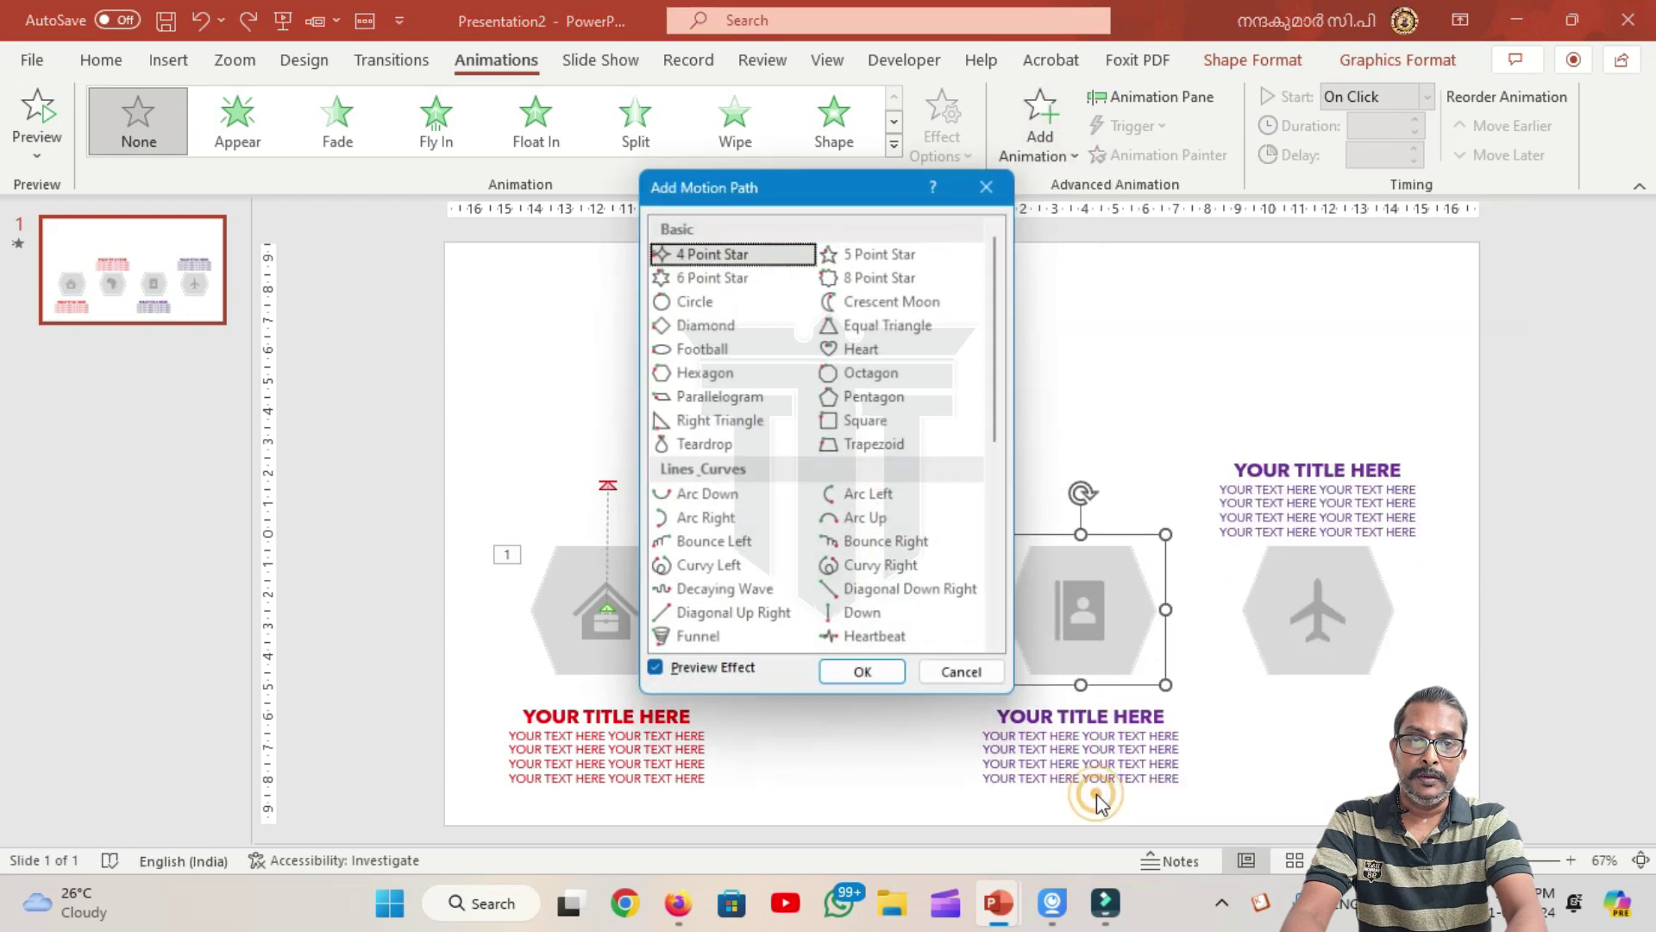
{"action": "left_click", "coordinate": [997, 628]}
{"action": "left_click", "coordinate": [878, 420]}
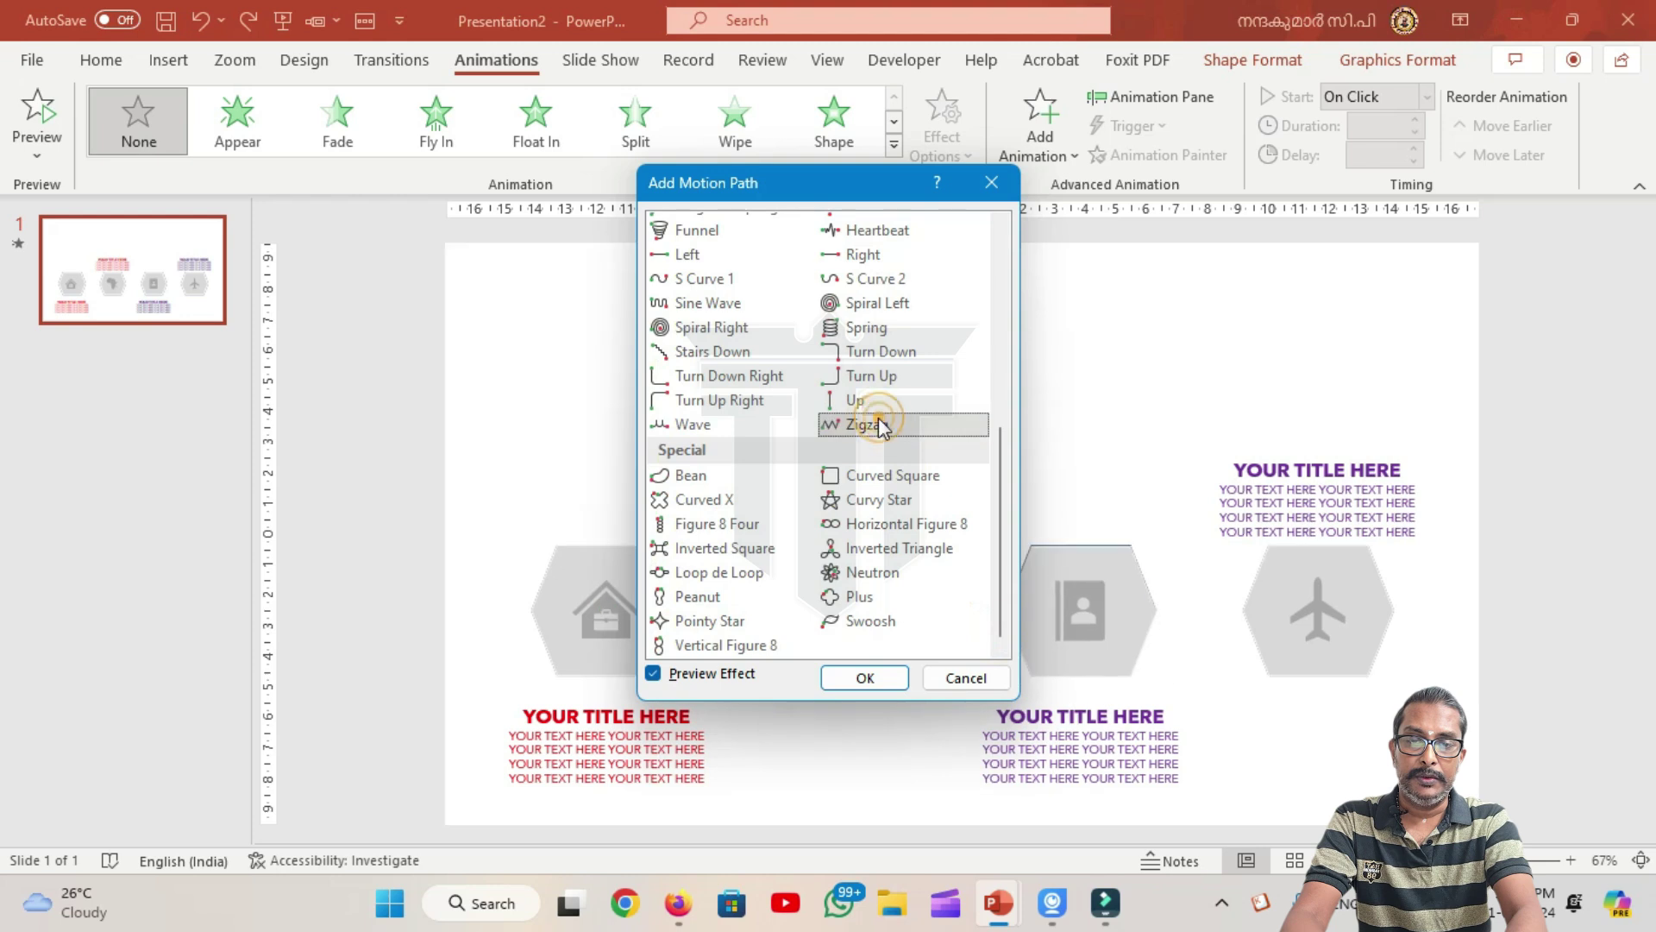
{"action": "left_click", "coordinate": [861, 401]}
{"action": "double_click", "coordinate": [860, 403]}
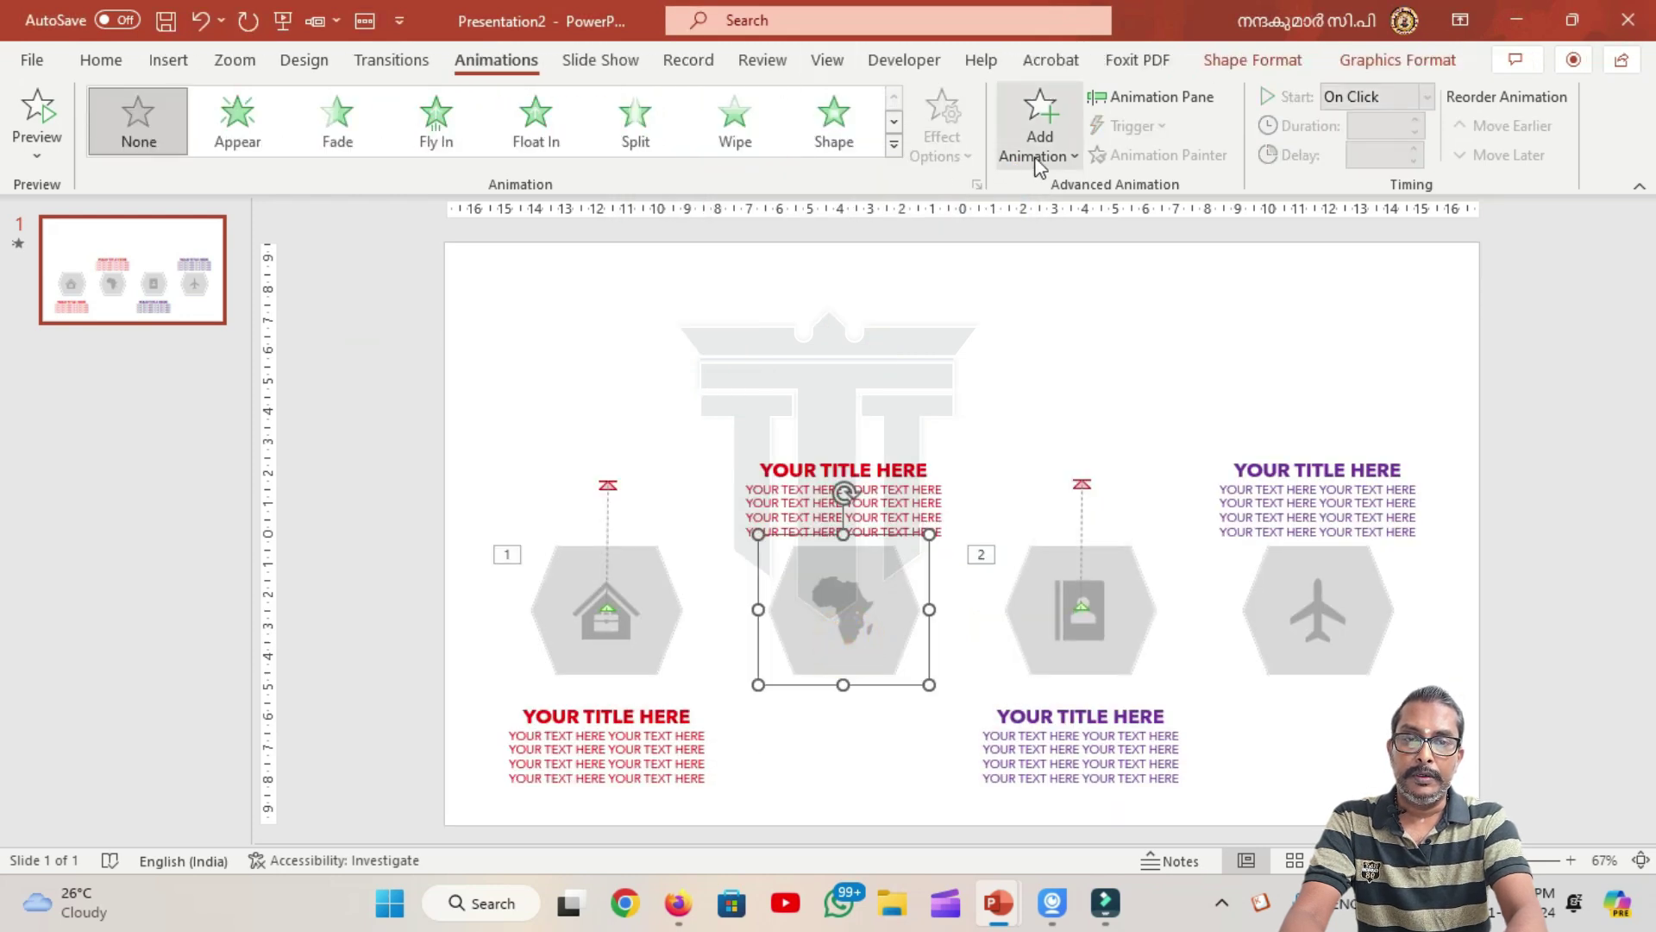
Step: Add a Down motion path to the Africa hexagon, ending just below it
{"action": "left_click", "coordinate": [1073, 157]}
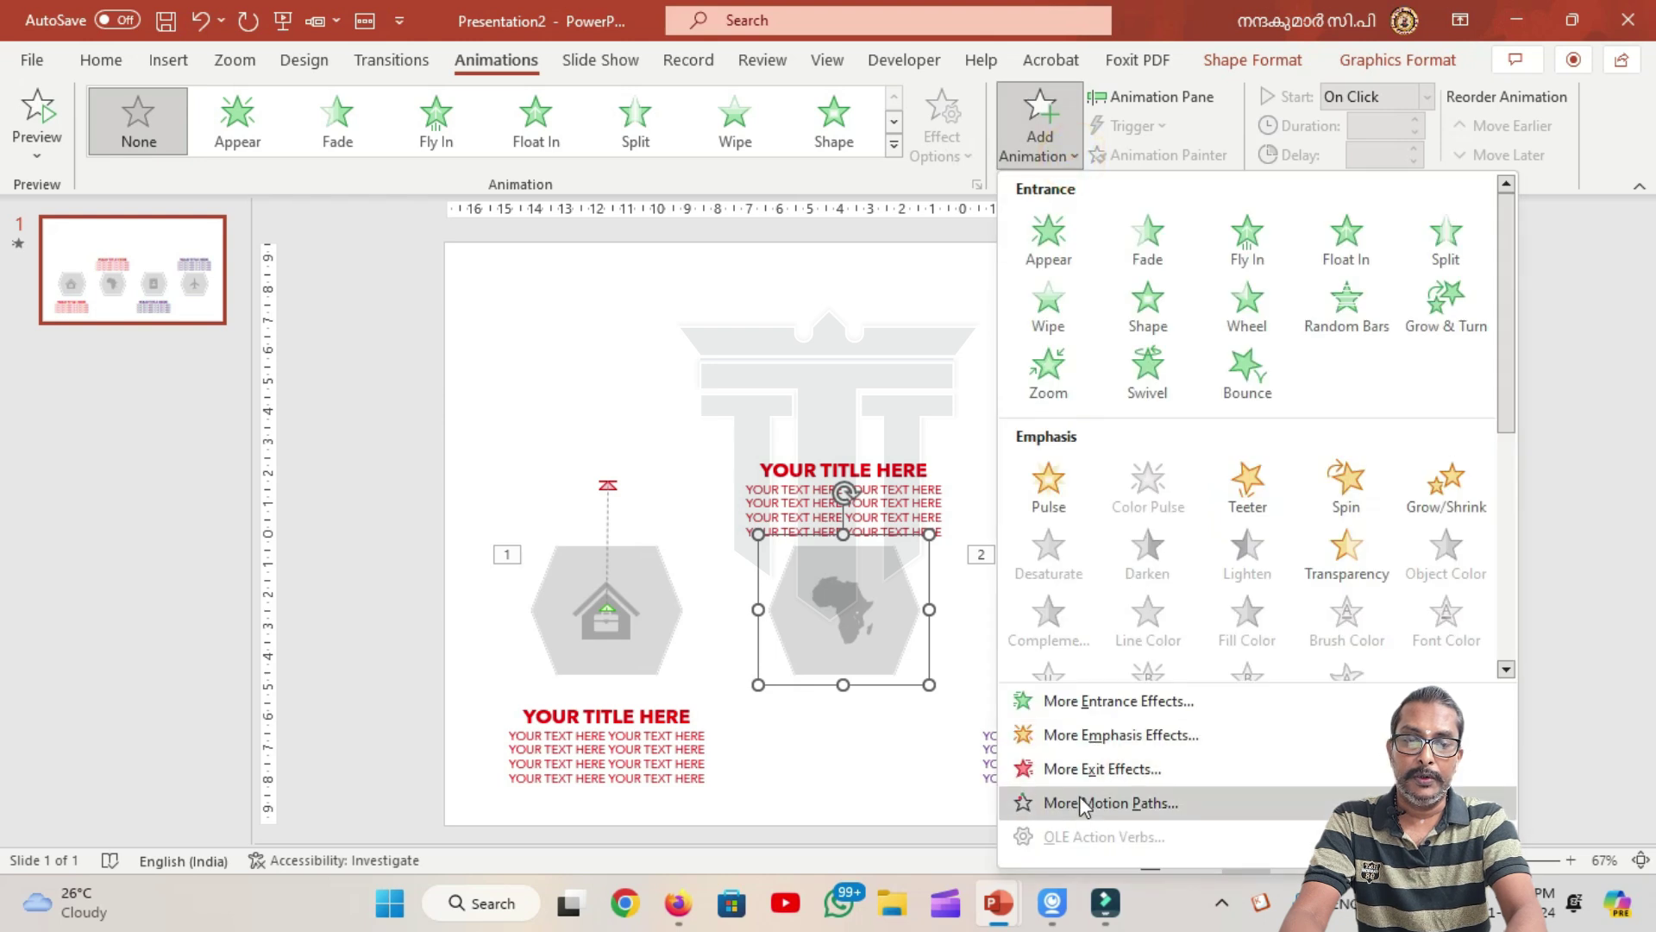
{"action": "left_click", "coordinate": [1081, 800]}
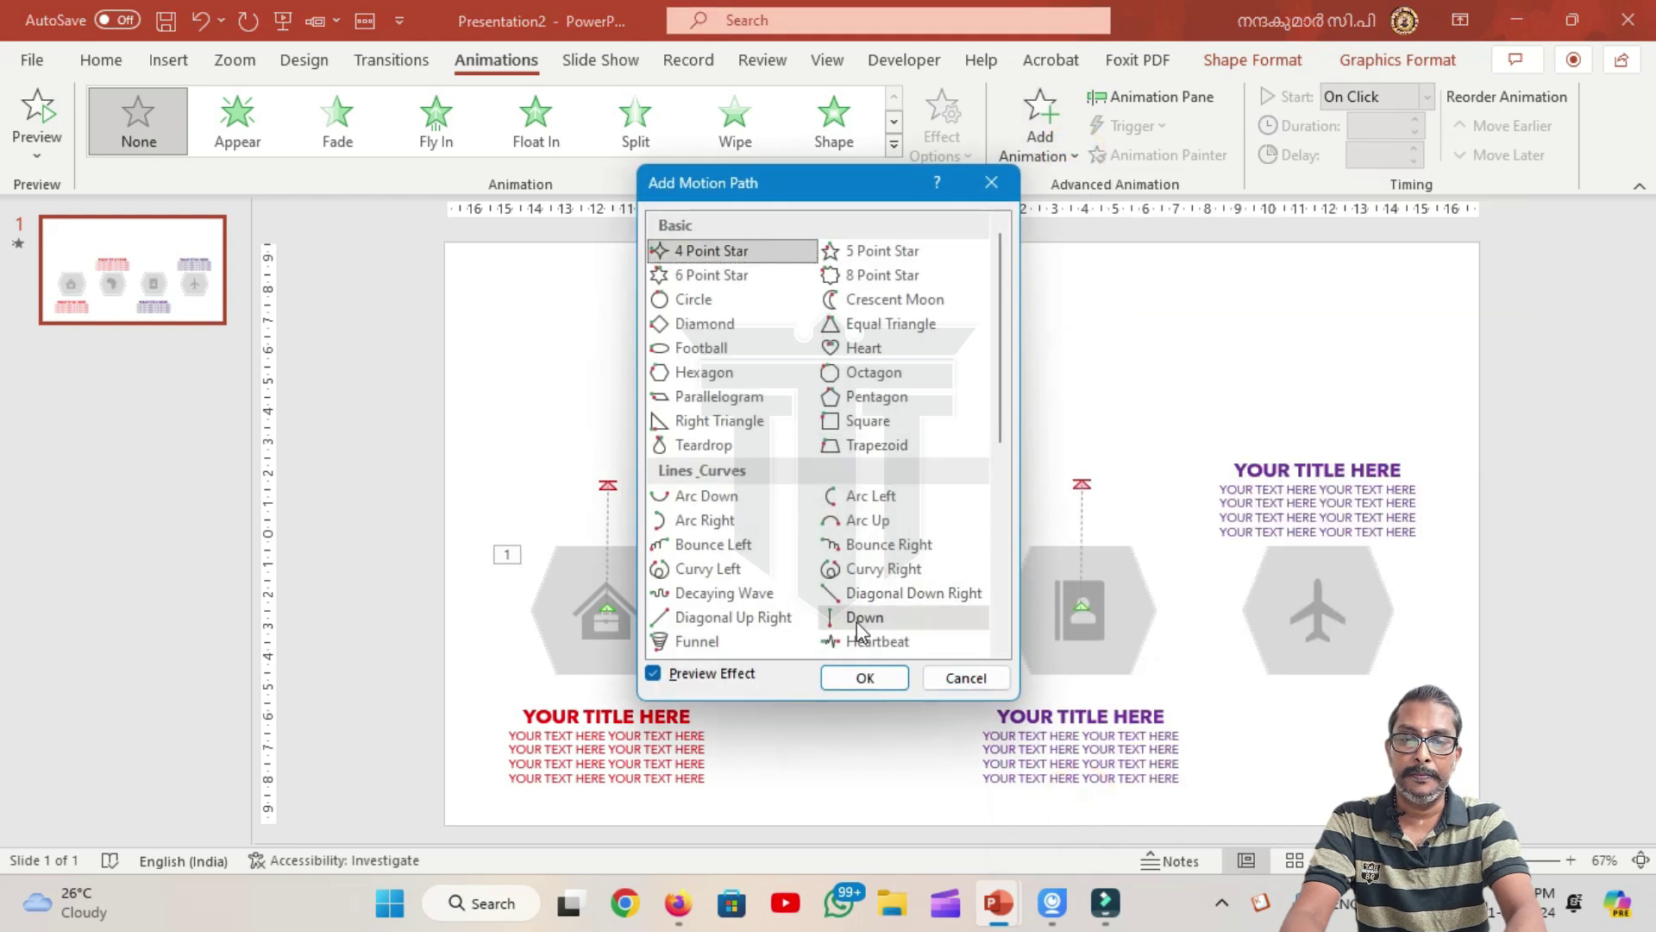
{"action": "left_click", "coordinate": [859, 621]}
{"action": "left_click", "coordinate": [863, 677]}
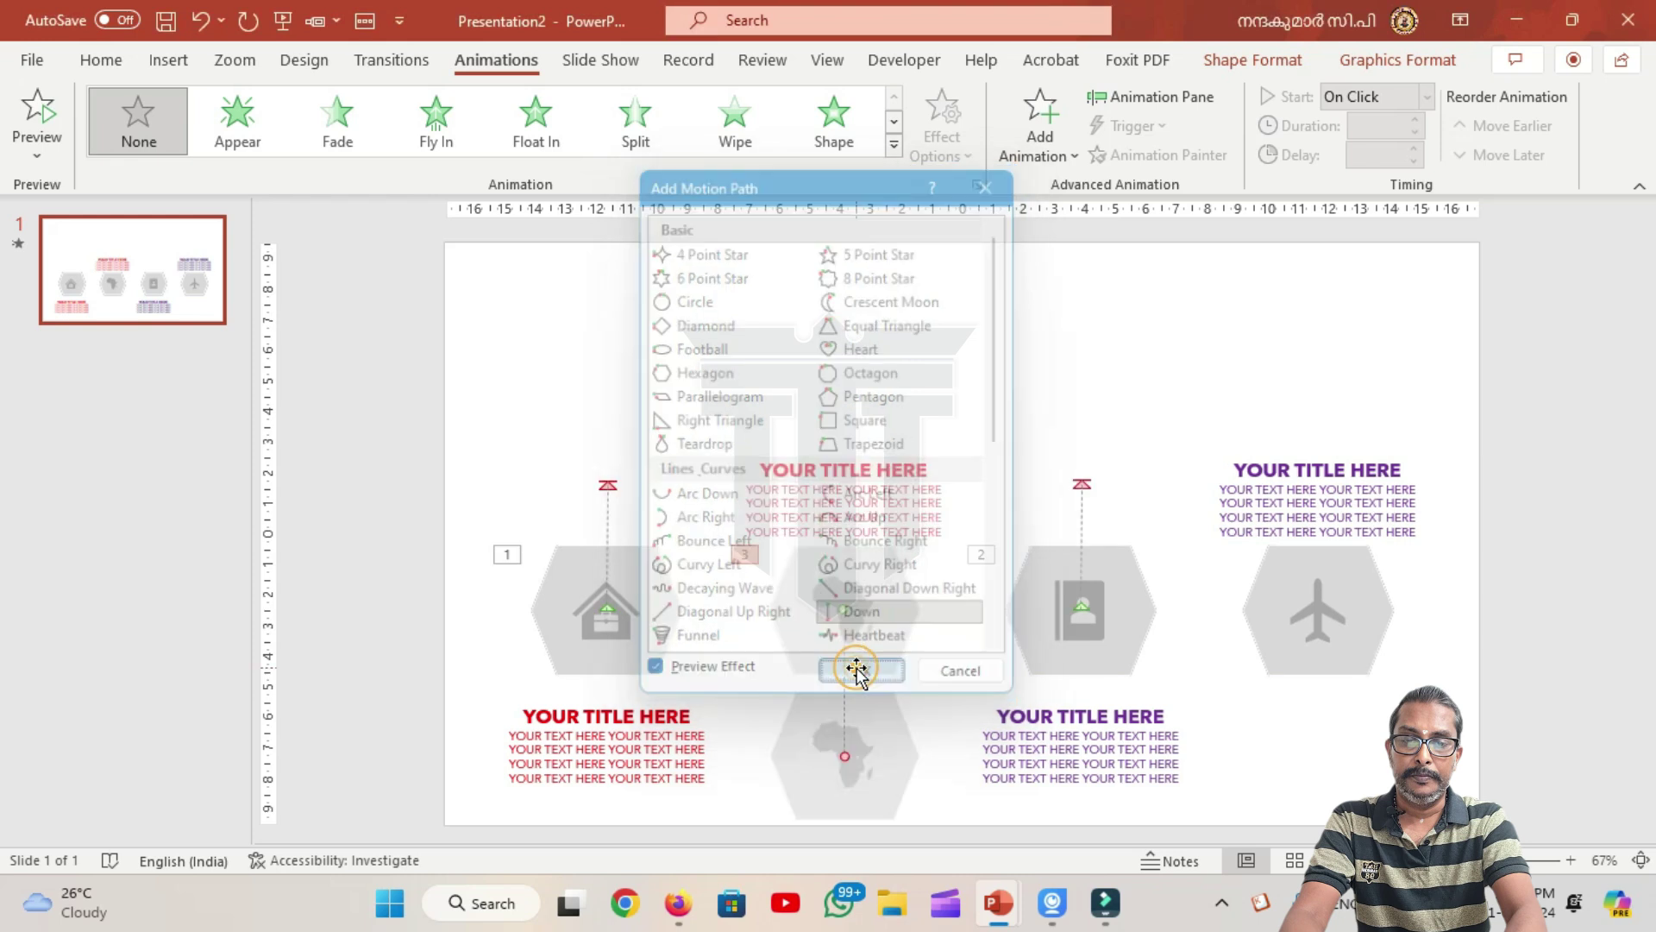
{"action": "left_click_drag", "start_coordinate": [843, 755], "coordinate": [842, 738]}
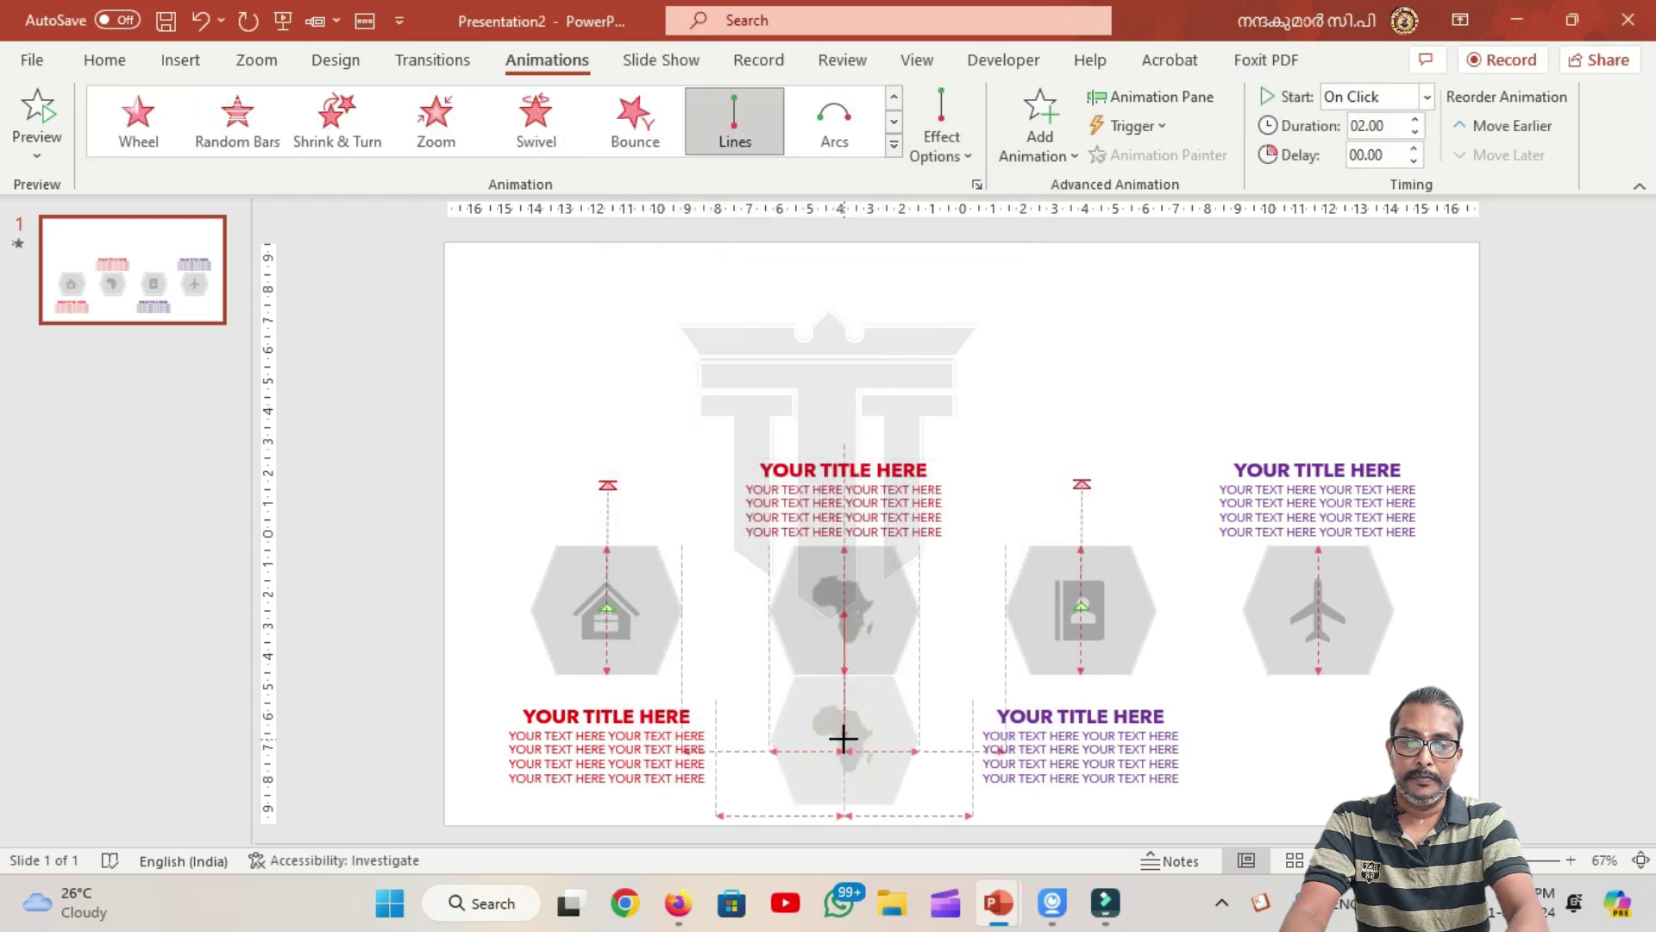
{"action": "left_click_drag", "start_coordinate": [842, 736], "coordinate": [842, 734]}
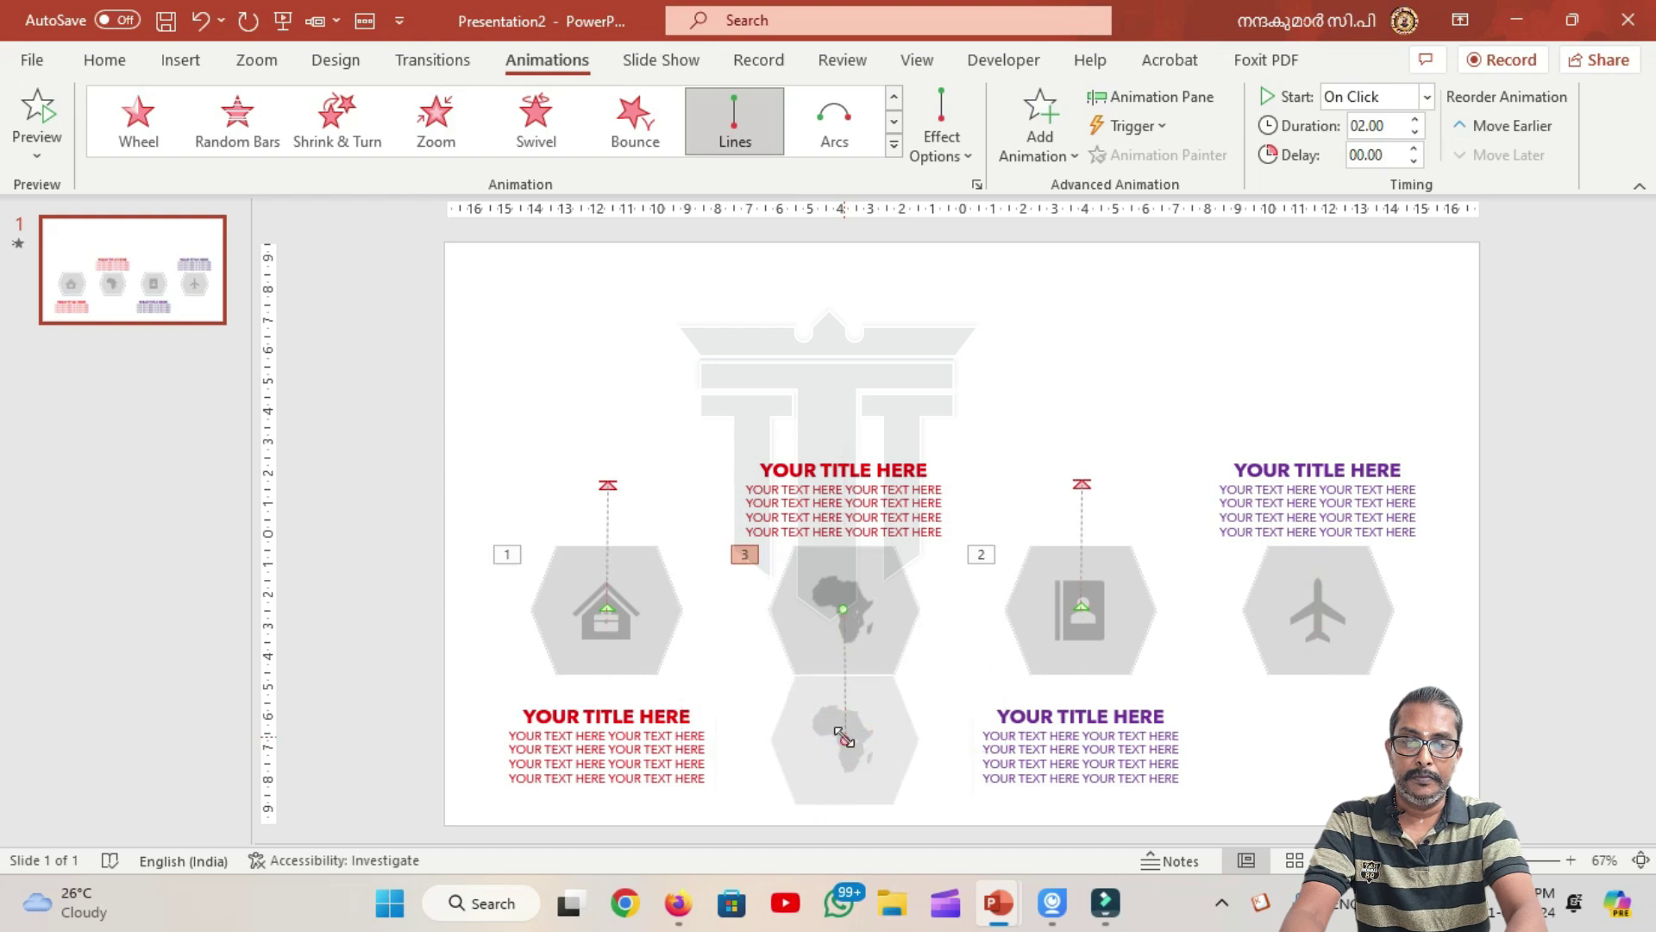
Step: Copy the Africa hexagon's animation onto the airplane hexagon with Animation Painter
{"action": "left_click", "coordinate": [871, 654]}
{"action": "left_click", "coordinate": [1156, 155]}
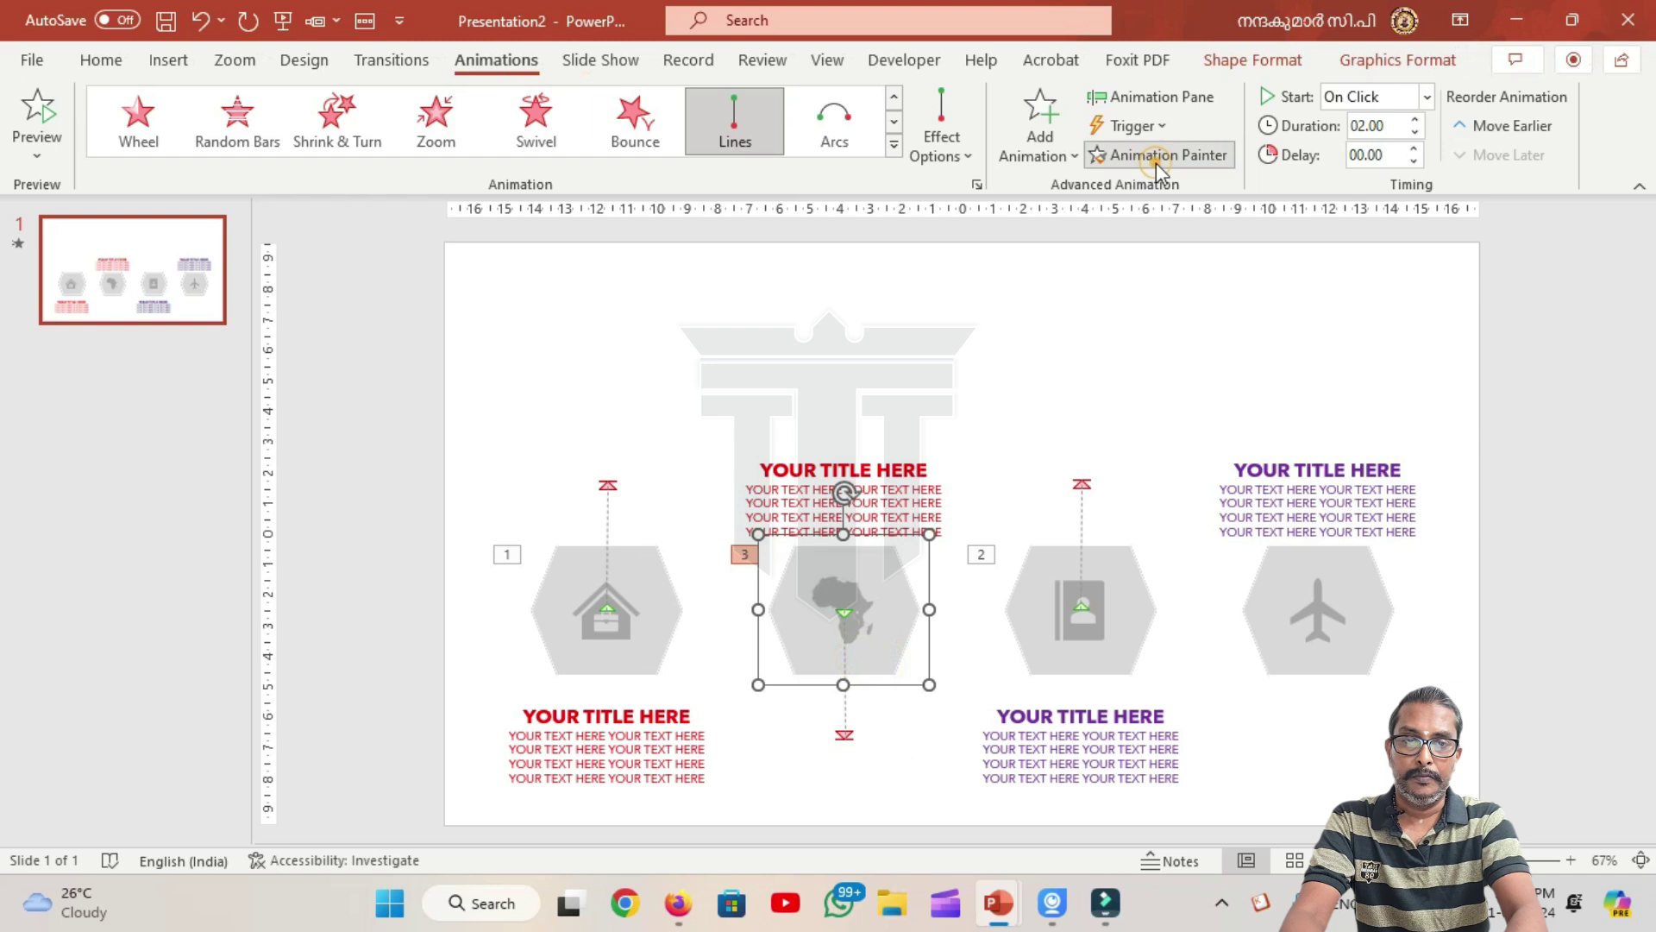
{"action": "left_click", "coordinate": [1293, 635]}
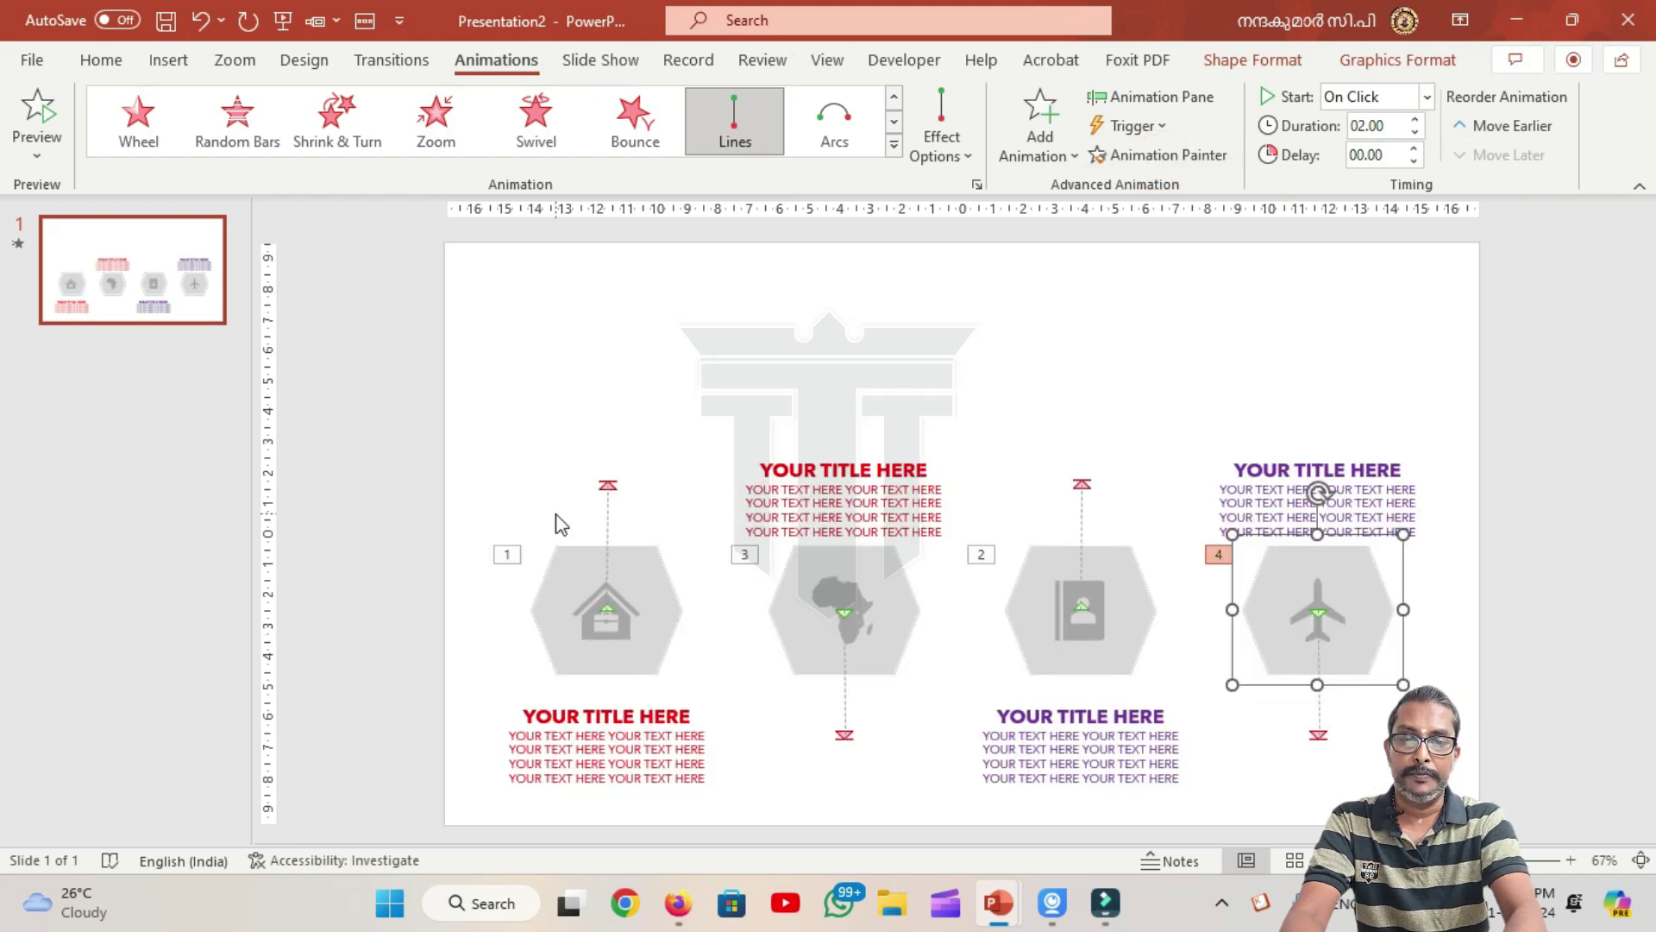
Step: Set the Africa, book and airplane hexagon animations to start After Previous
{"action": "left_click", "coordinate": [507, 554]}
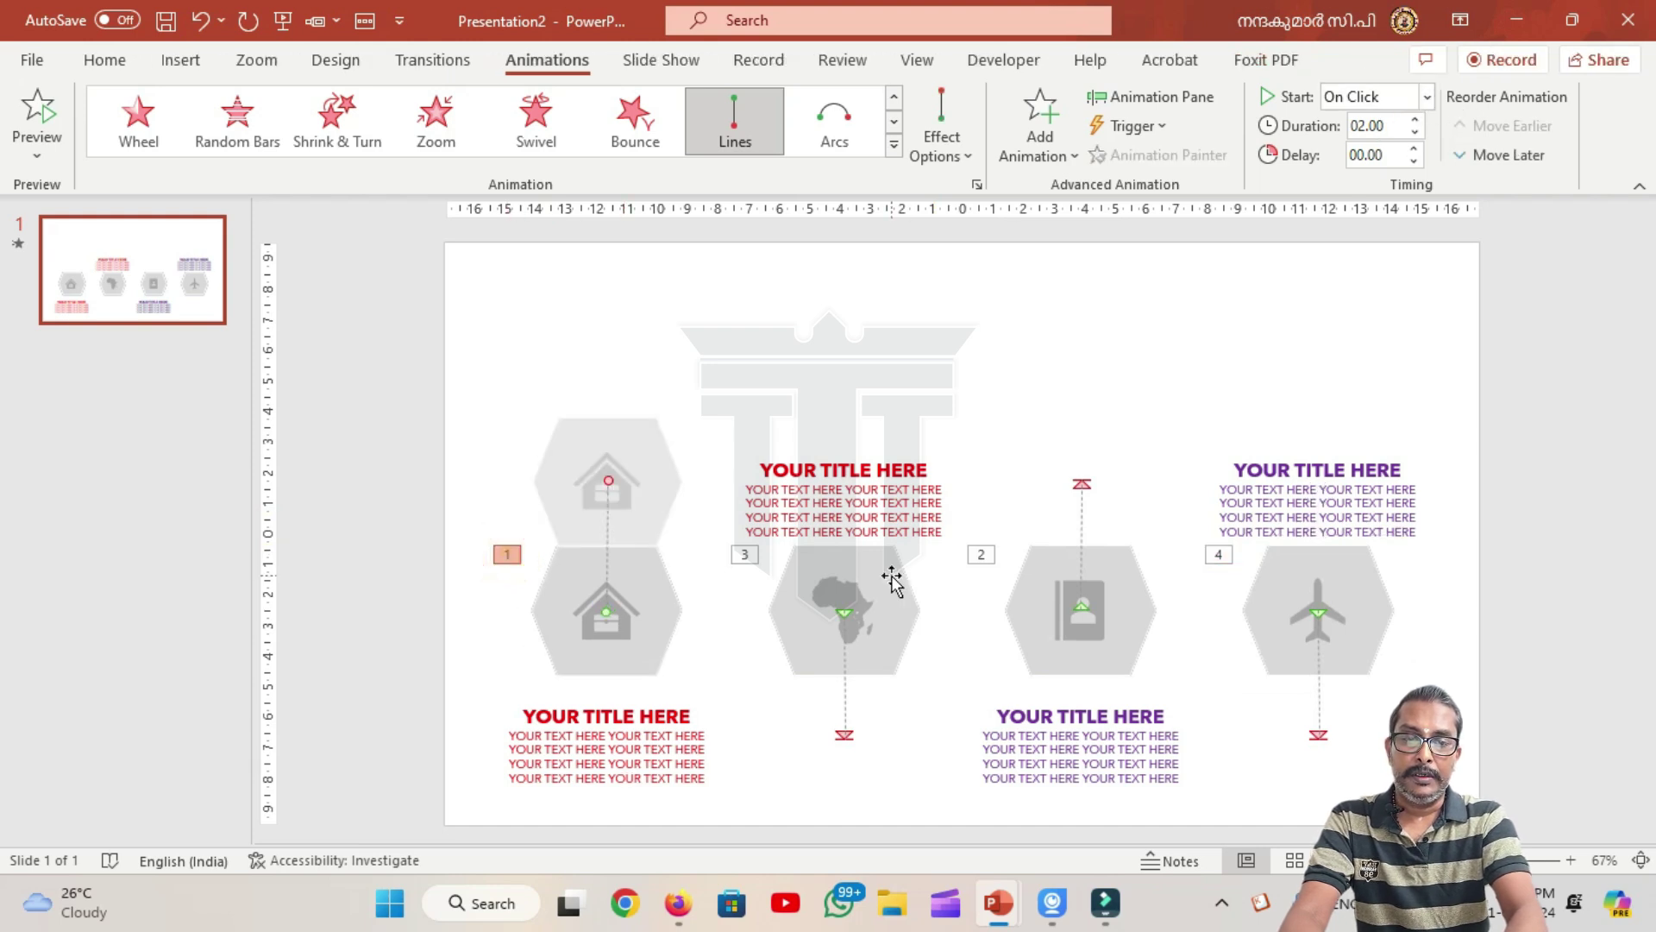
{"action": "left_click", "coordinate": [747, 559]}
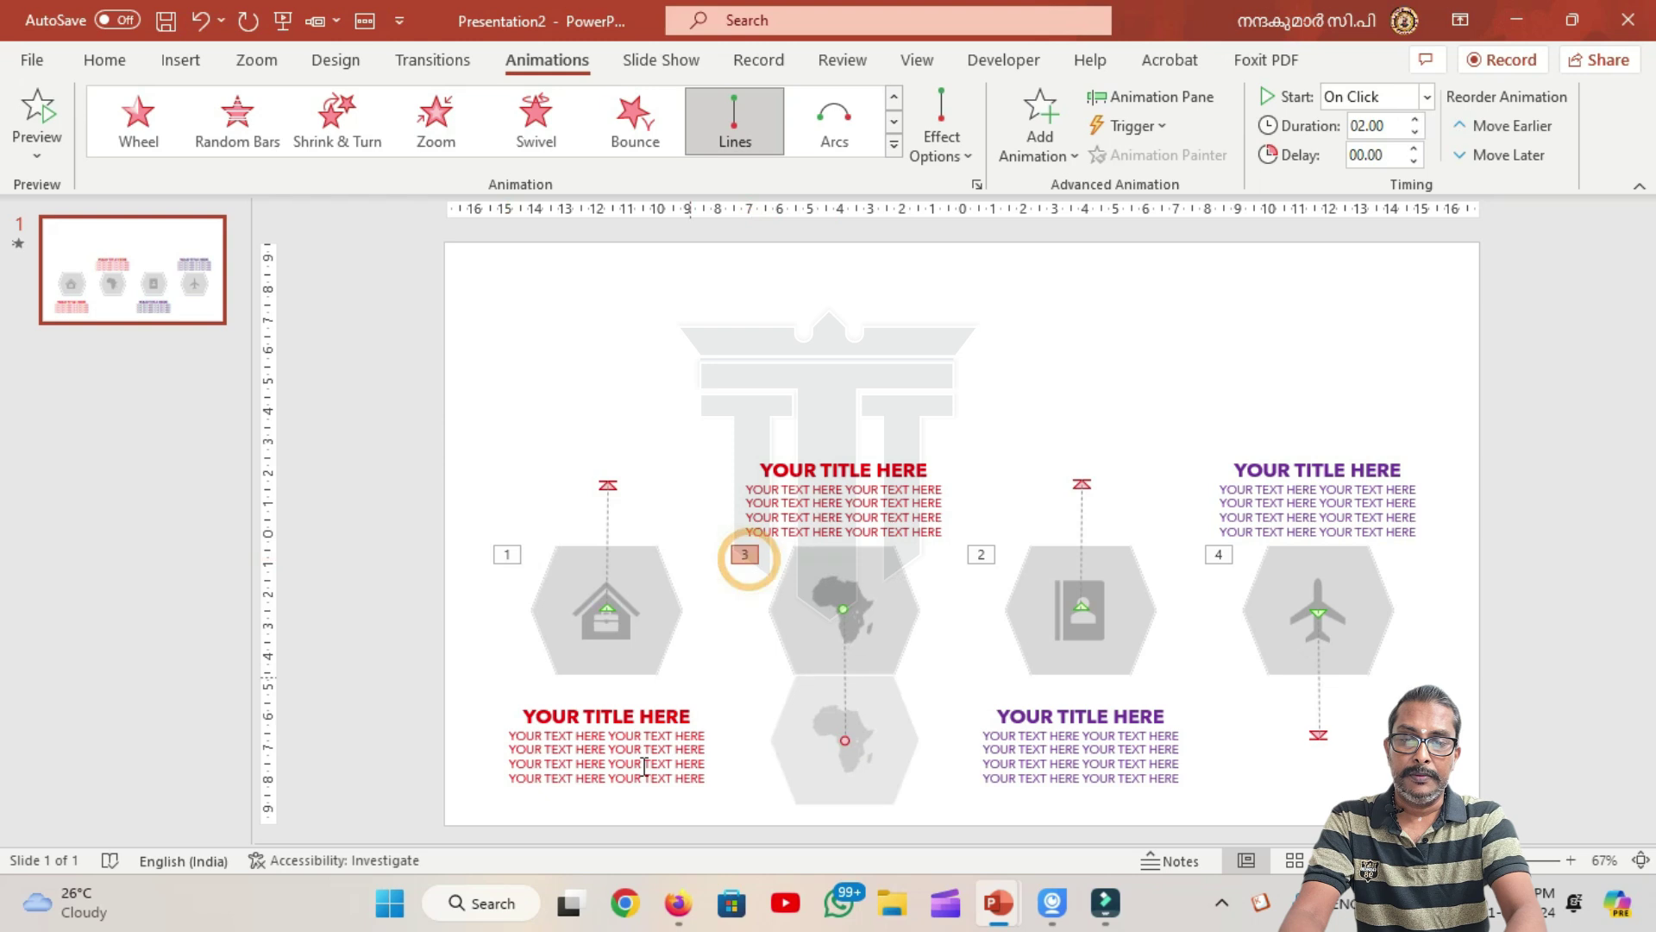
{"action": "left_click", "coordinate": [1426, 97]}
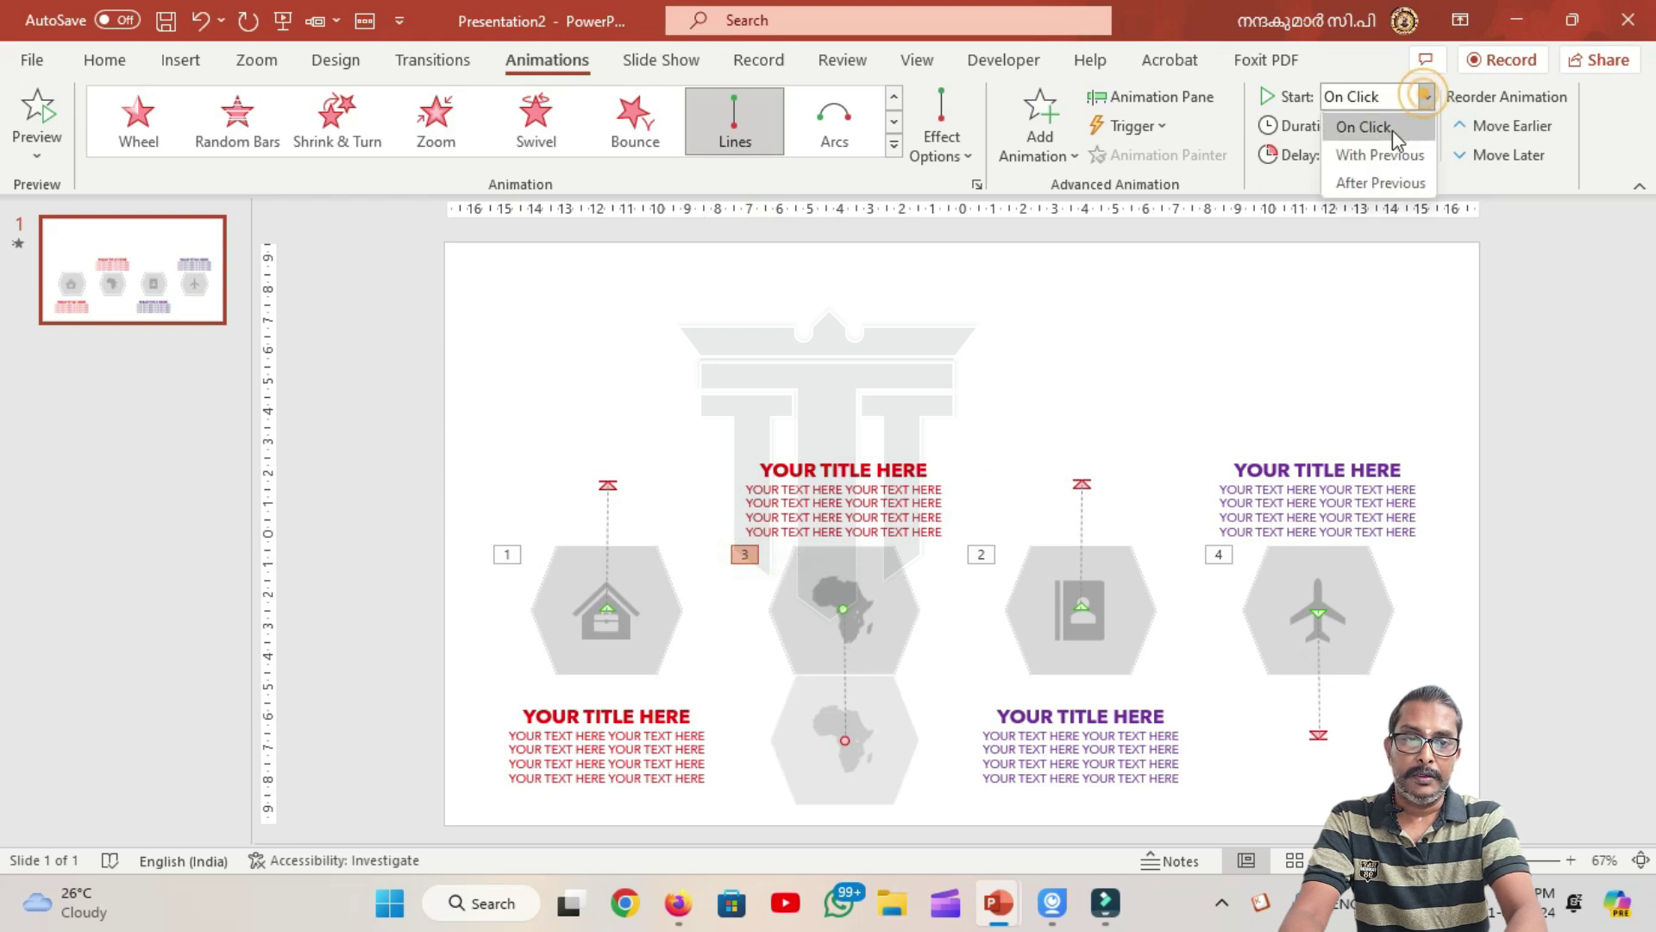
{"action": "left_click", "coordinate": [1379, 183]}
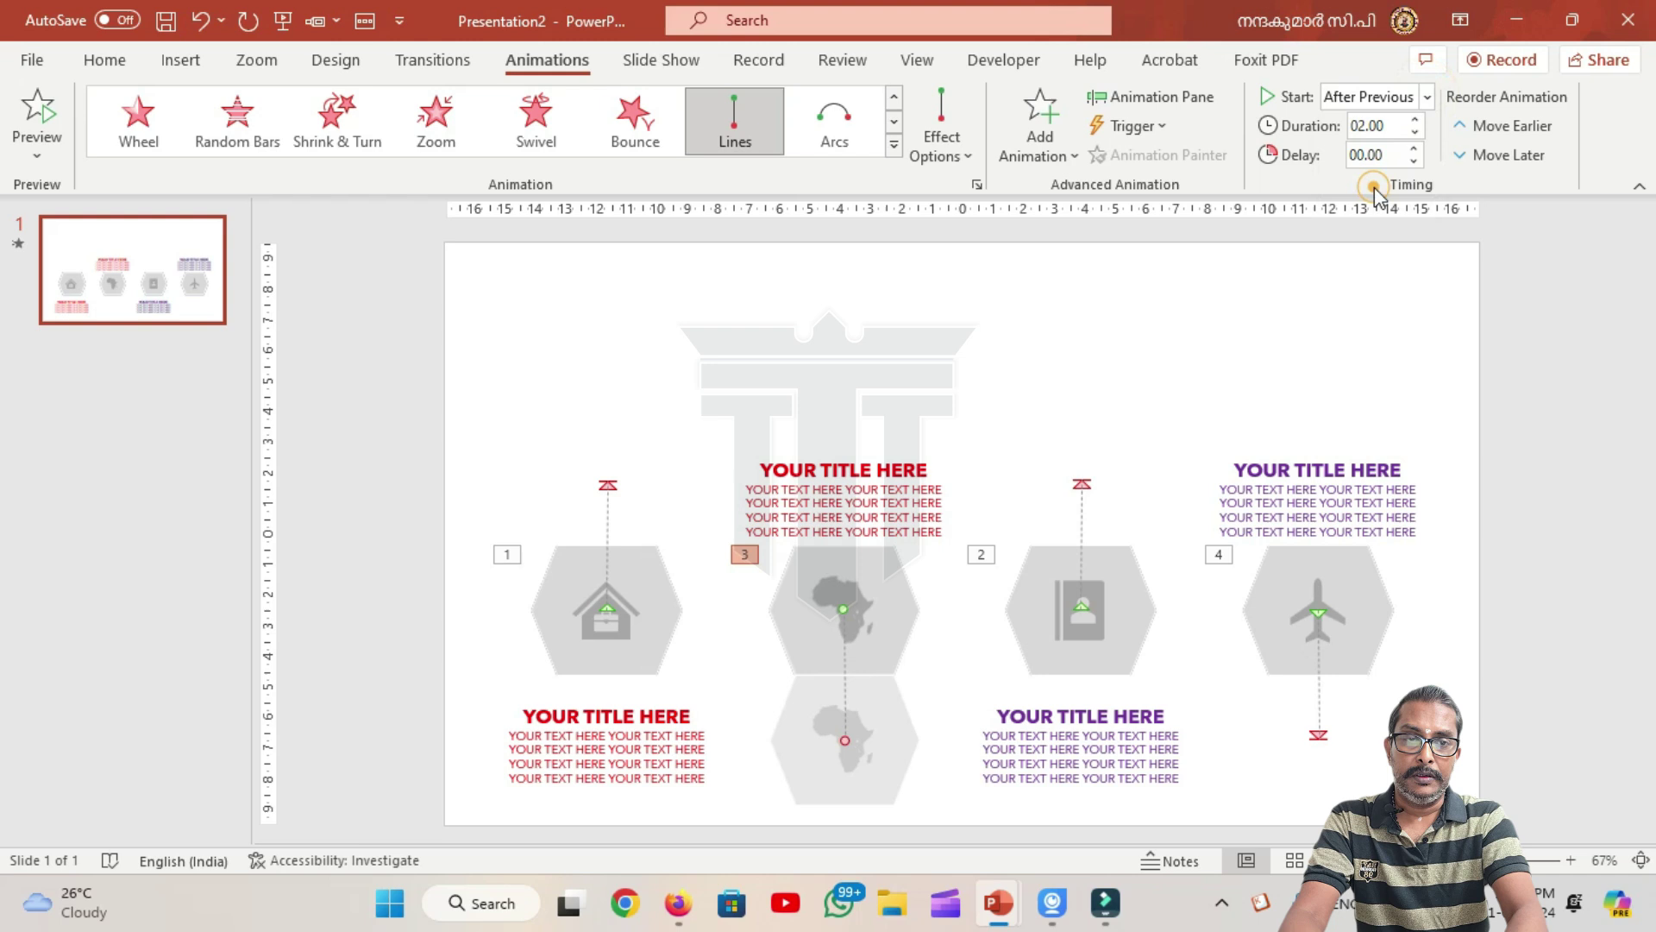
{"action": "left_click", "coordinate": [993, 560]}
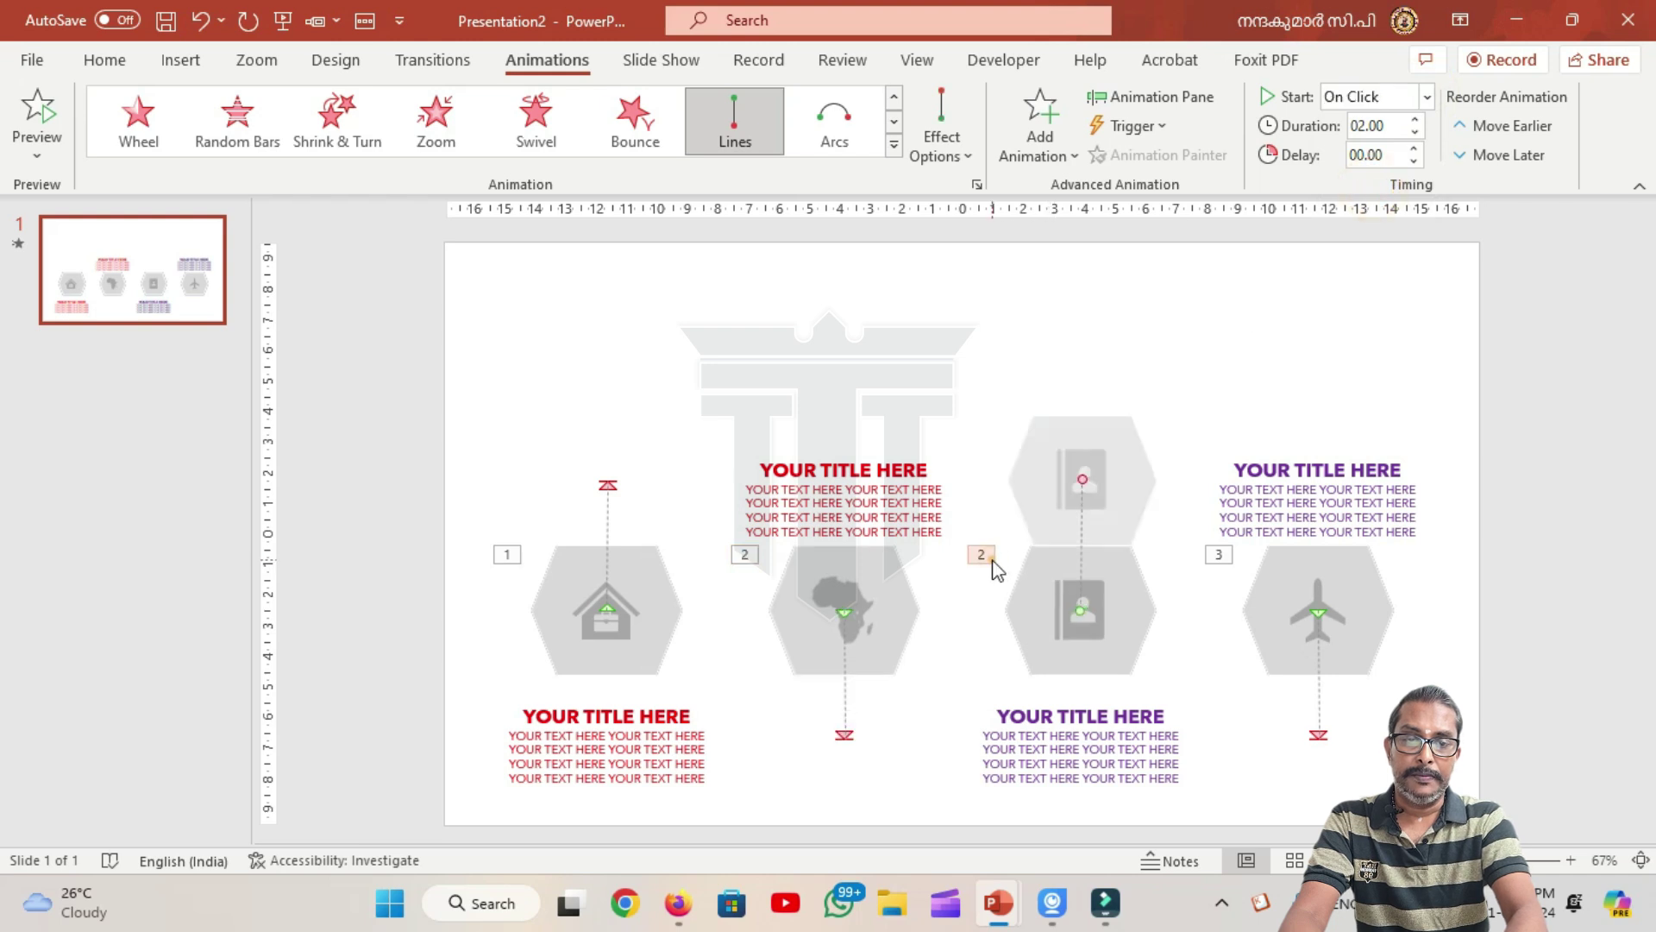
{"action": "left_click", "coordinate": [1423, 99]}
{"action": "left_click", "coordinate": [1379, 183]}
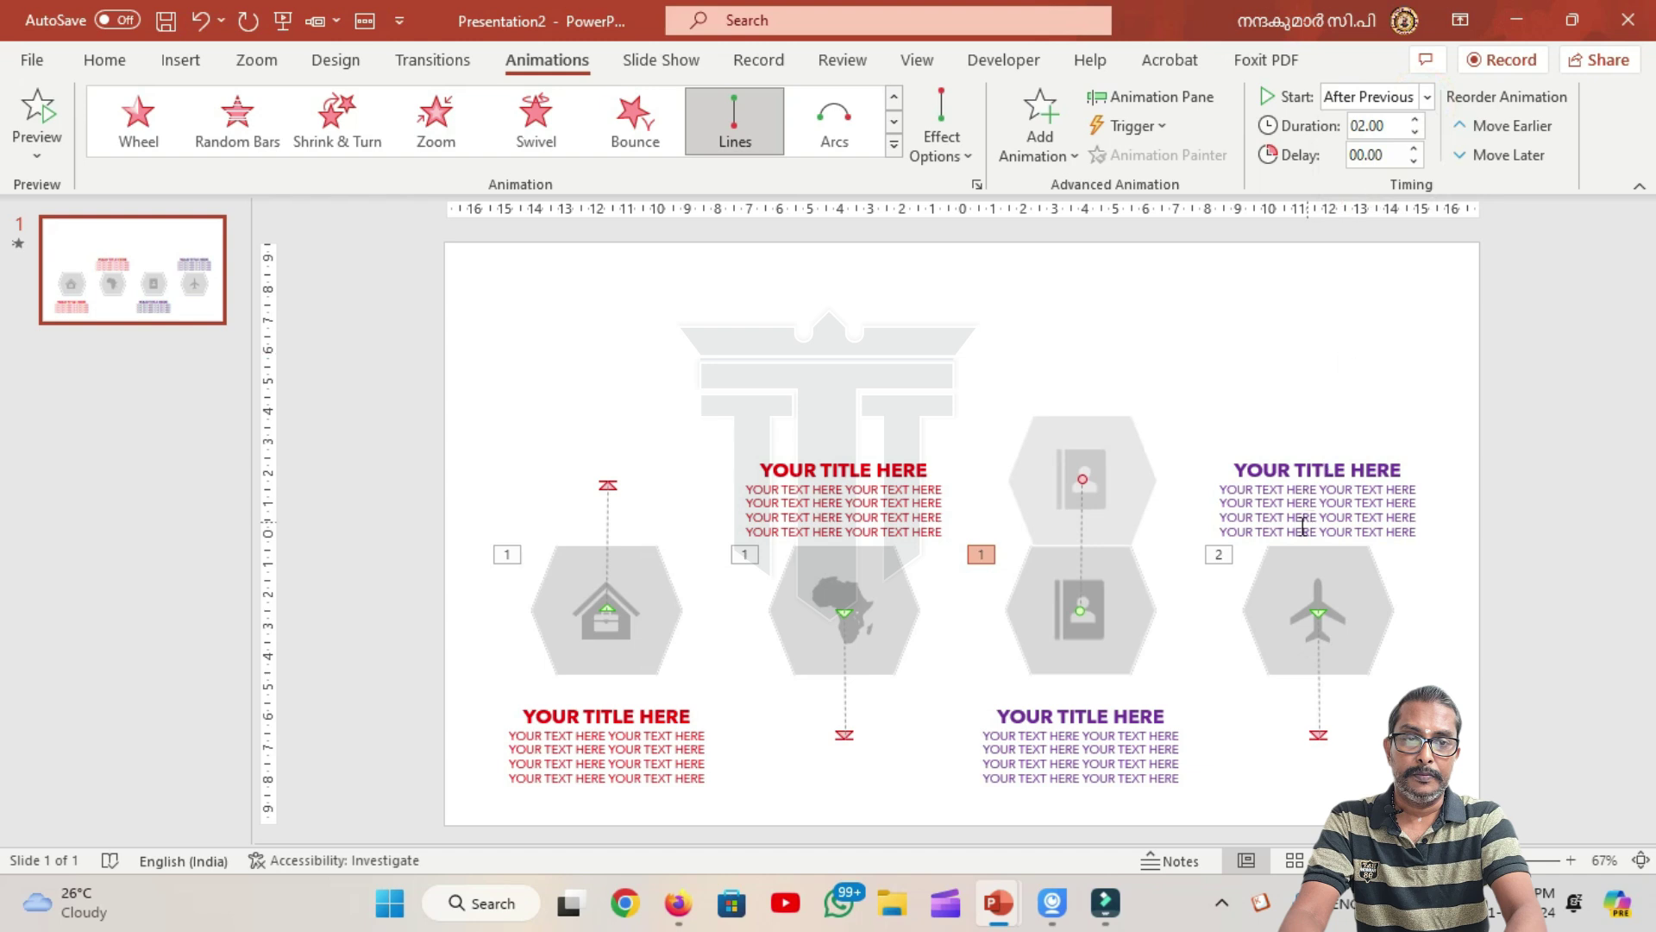
{"action": "left_click", "coordinate": [1222, 557]}
{"action": "left_click", "coordinate": [1401, 98]}
{"action": "left_click", "coordinate": [1378, 182]}
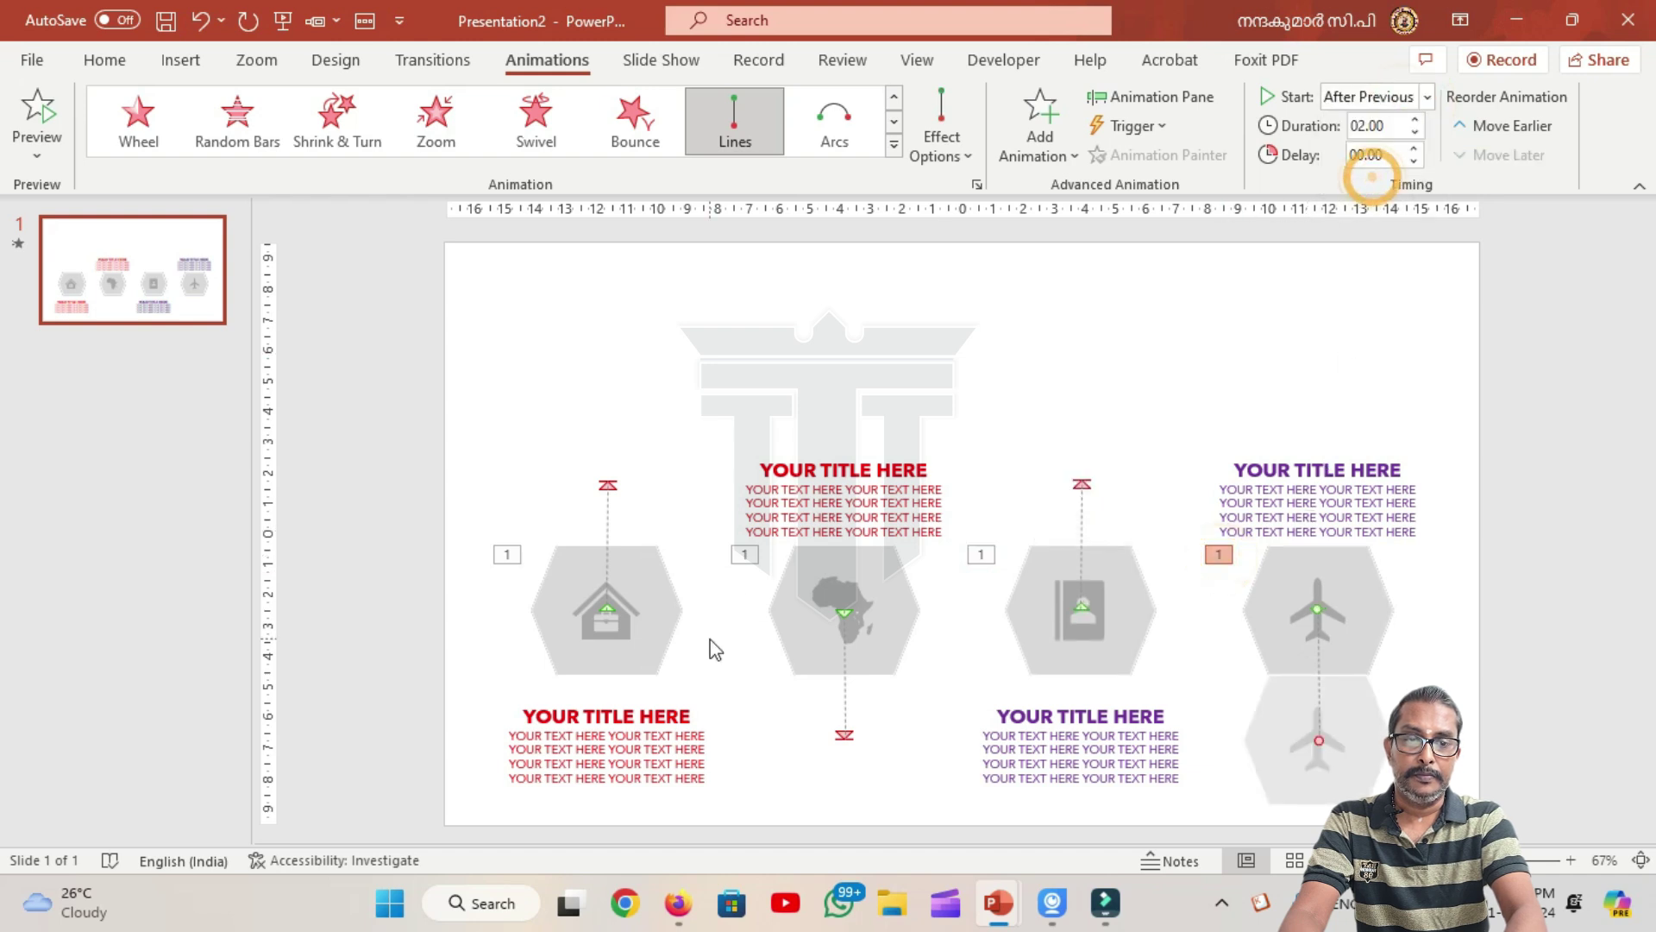
Step: Give the bottom-left title block a Wipe entrance starting After Previous
{"action": "left_click", "coordinate": [599, 736]}
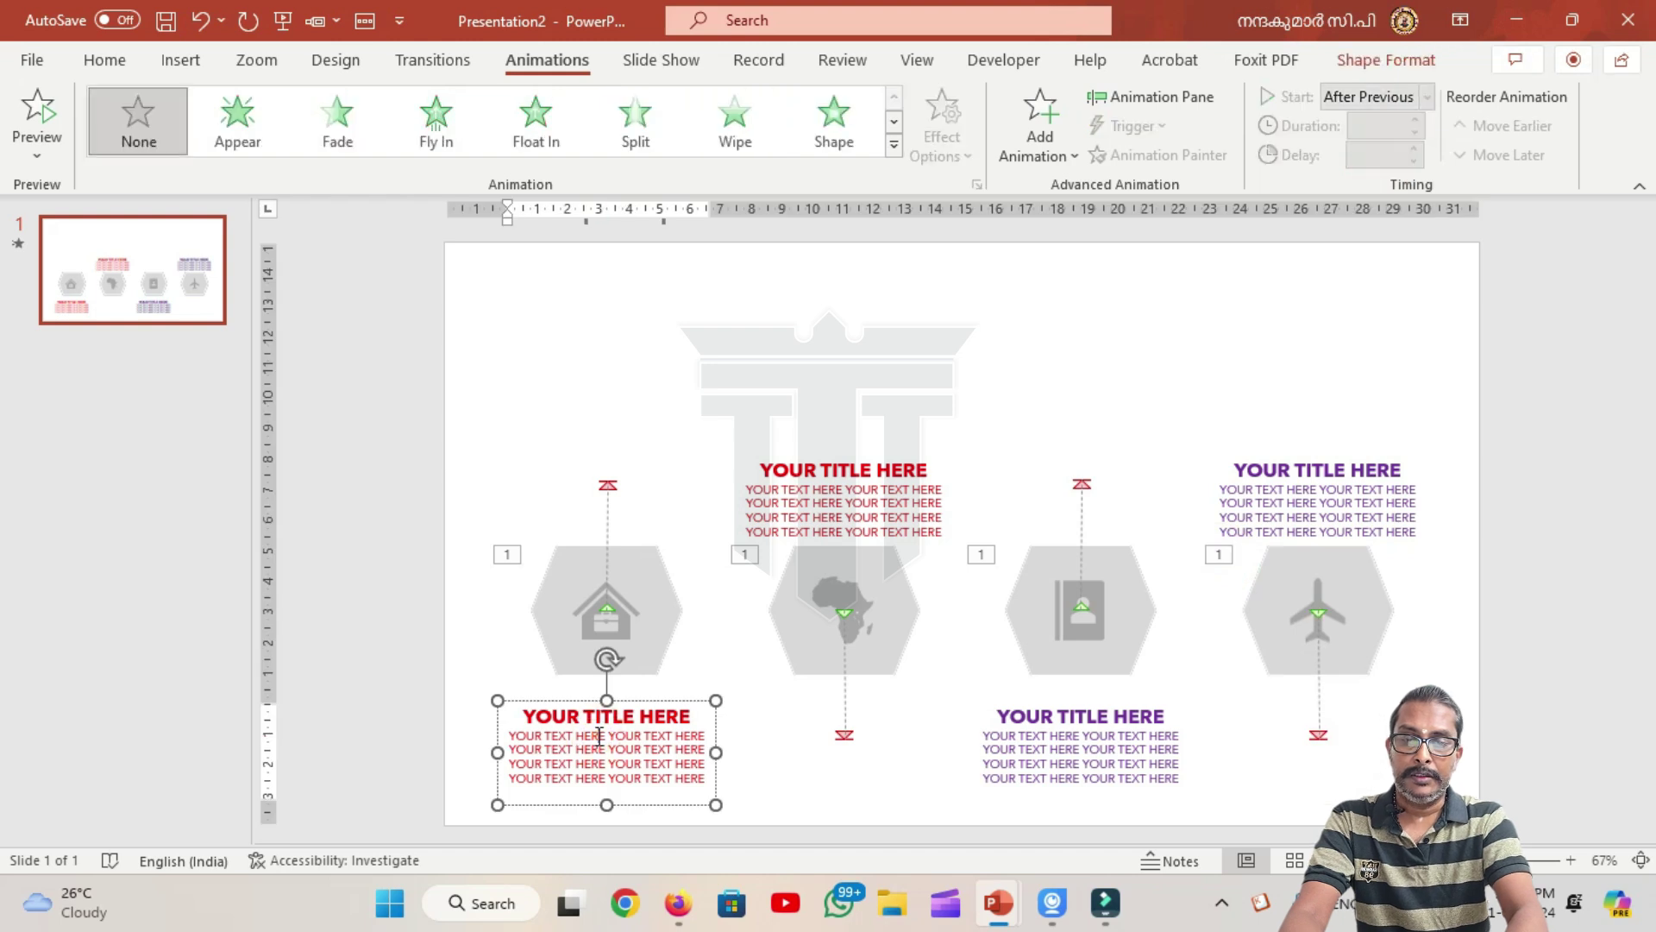
{"action": "left_click", "coordinate": [525, 696]}
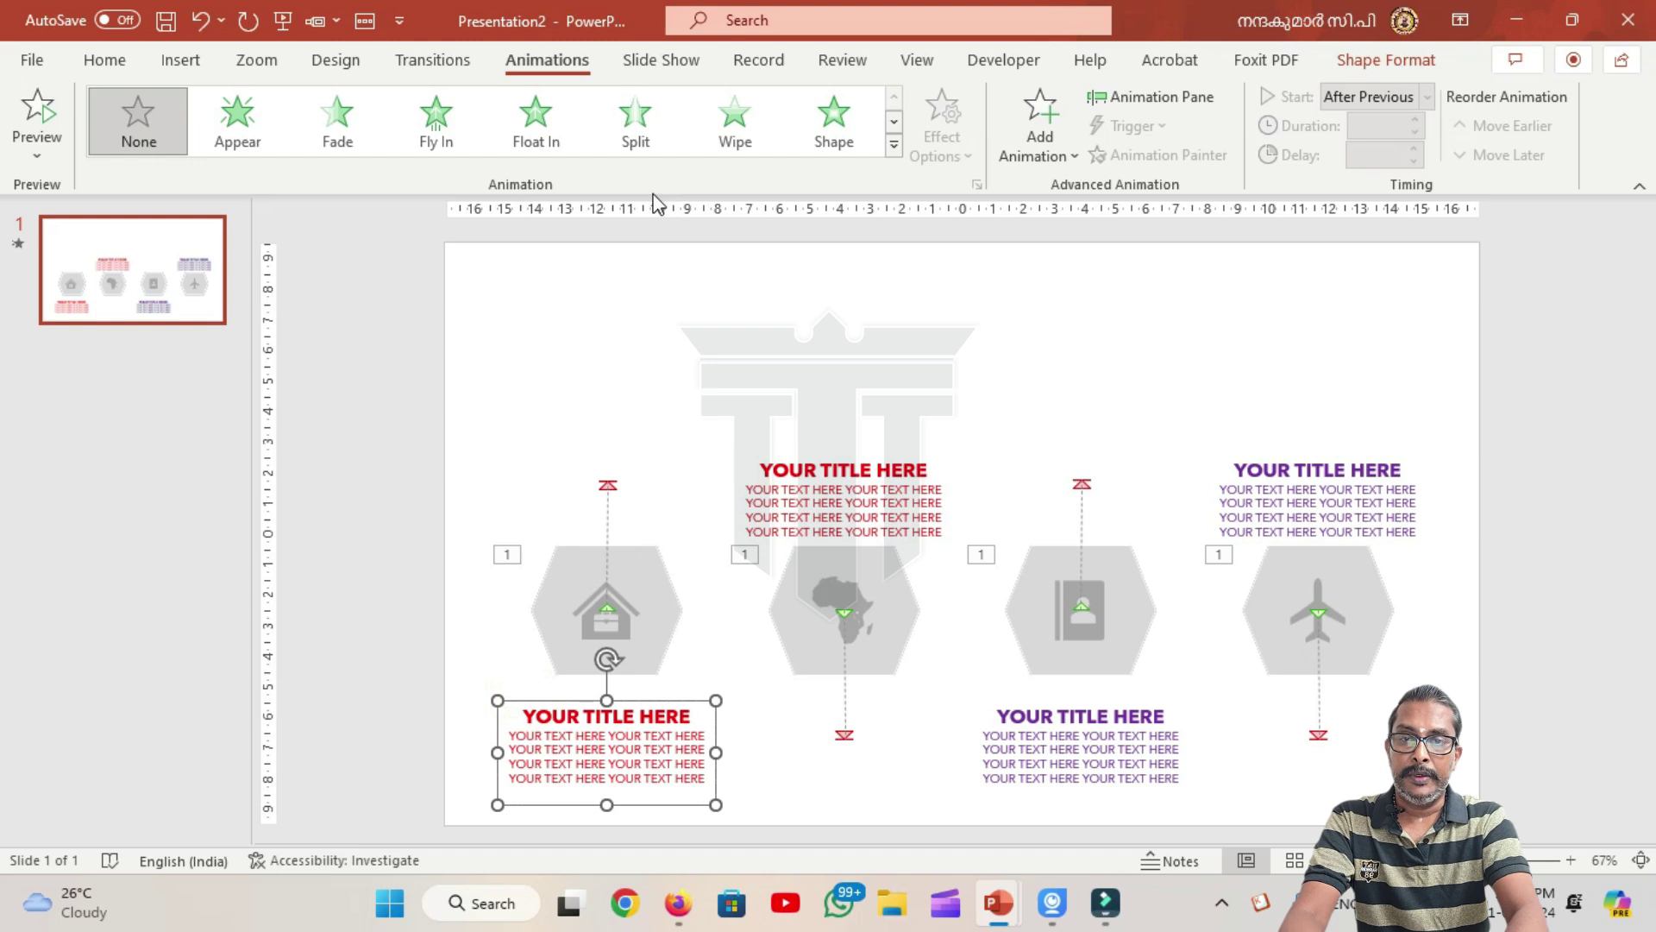
{"action": "left_click", "coordinate": [722, 136]}
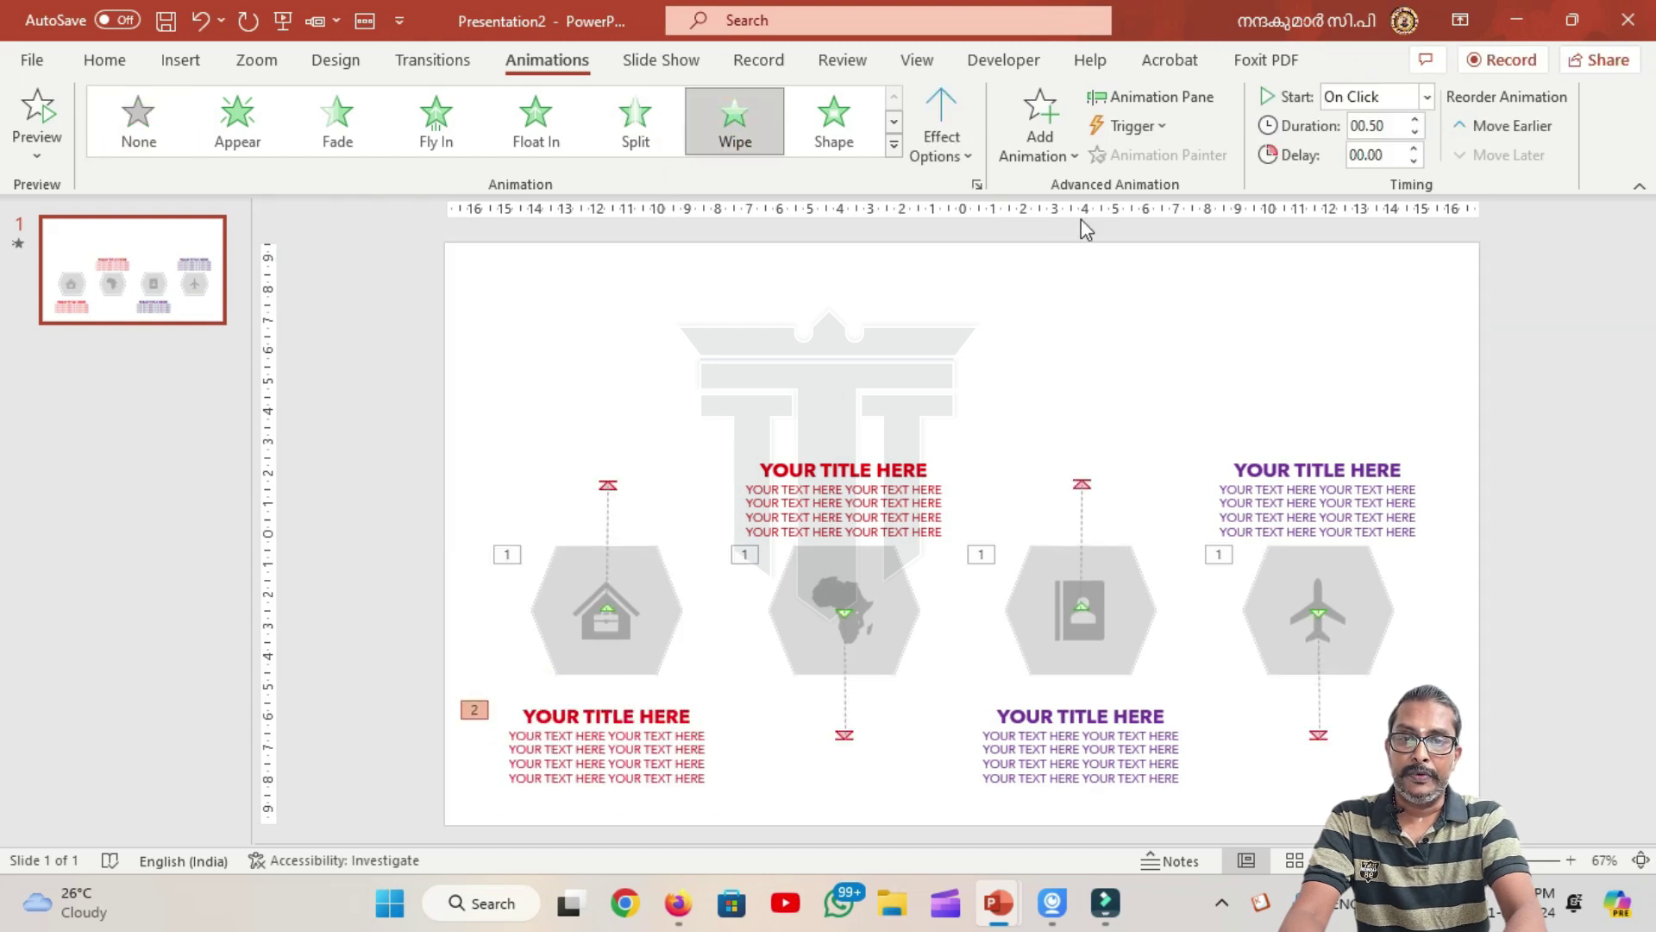
{"action": "left_click", "coordinate": [1429, 101]}
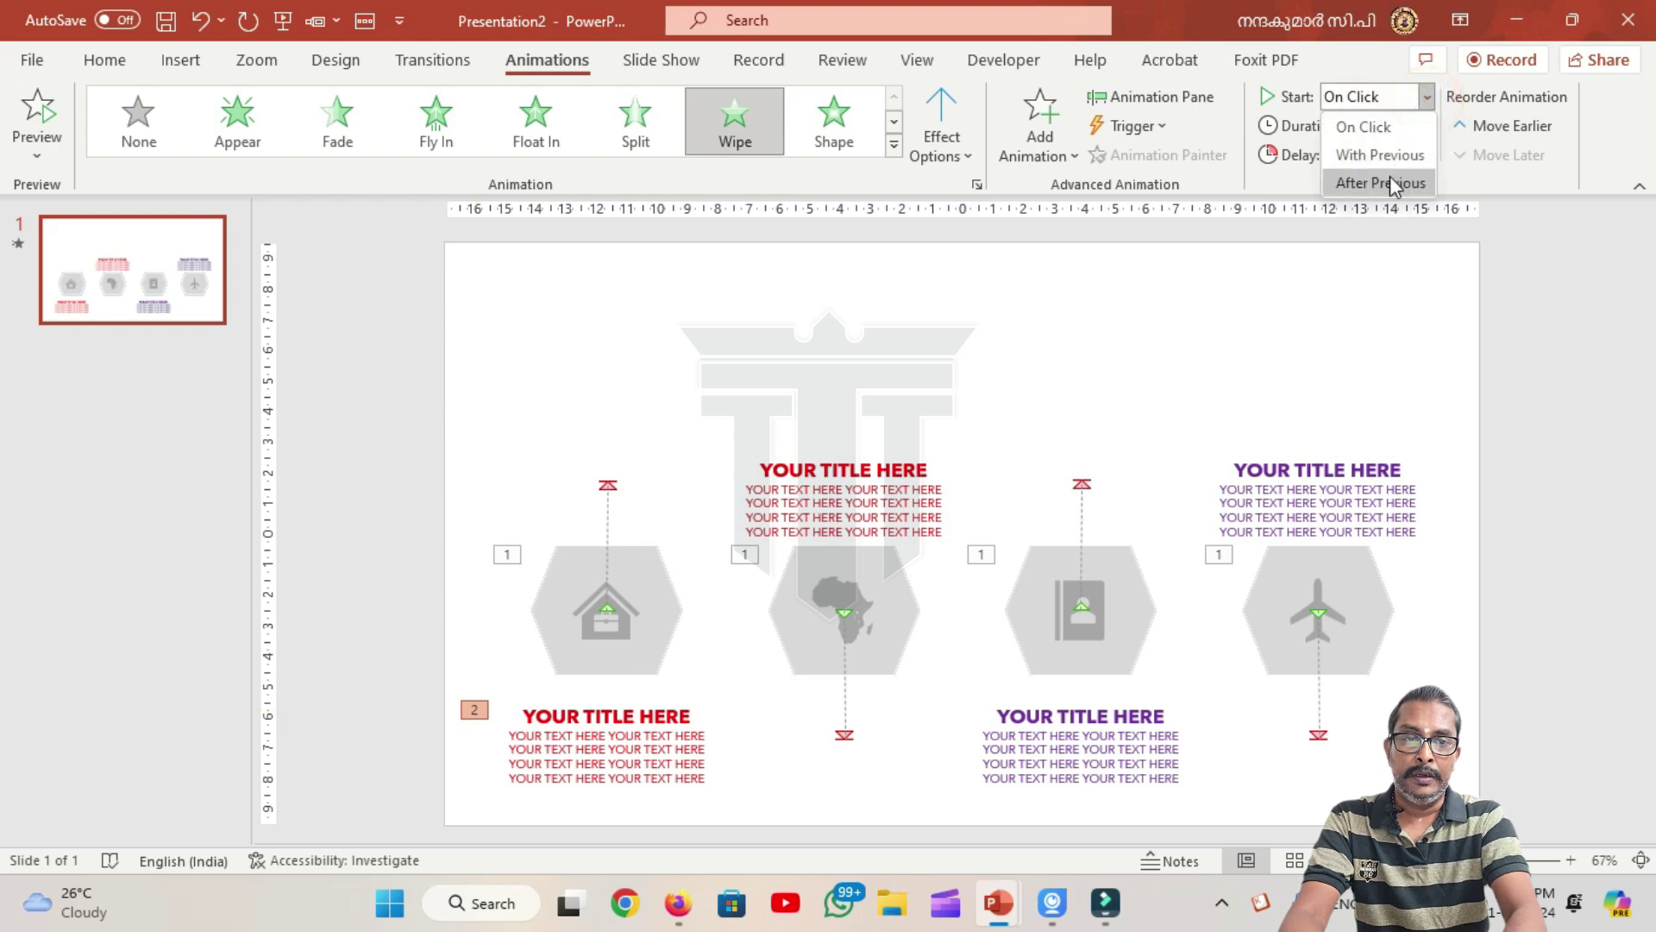
{"action": "left_click", "coordinate": [1390, 181]}
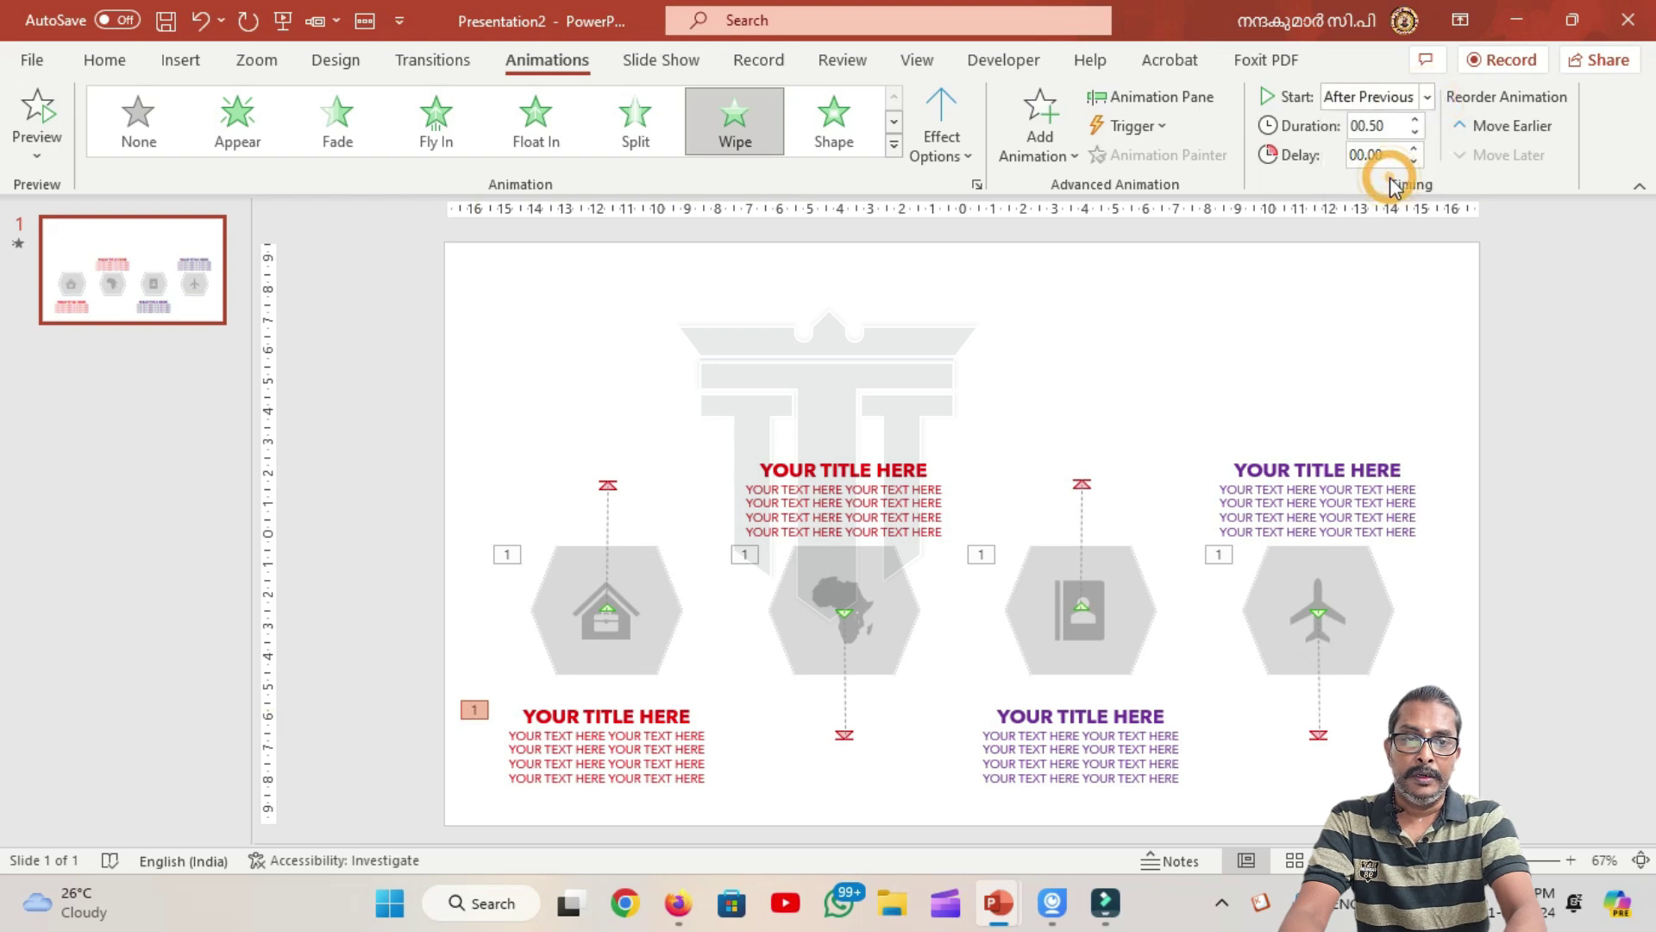
Step: Apply a Wipe entrance to the middle title block, starting After Previous
{"action": "left_click", "coordinate": [851, 544]}
{"action": "left_click", "coordinate": [829, 500]}
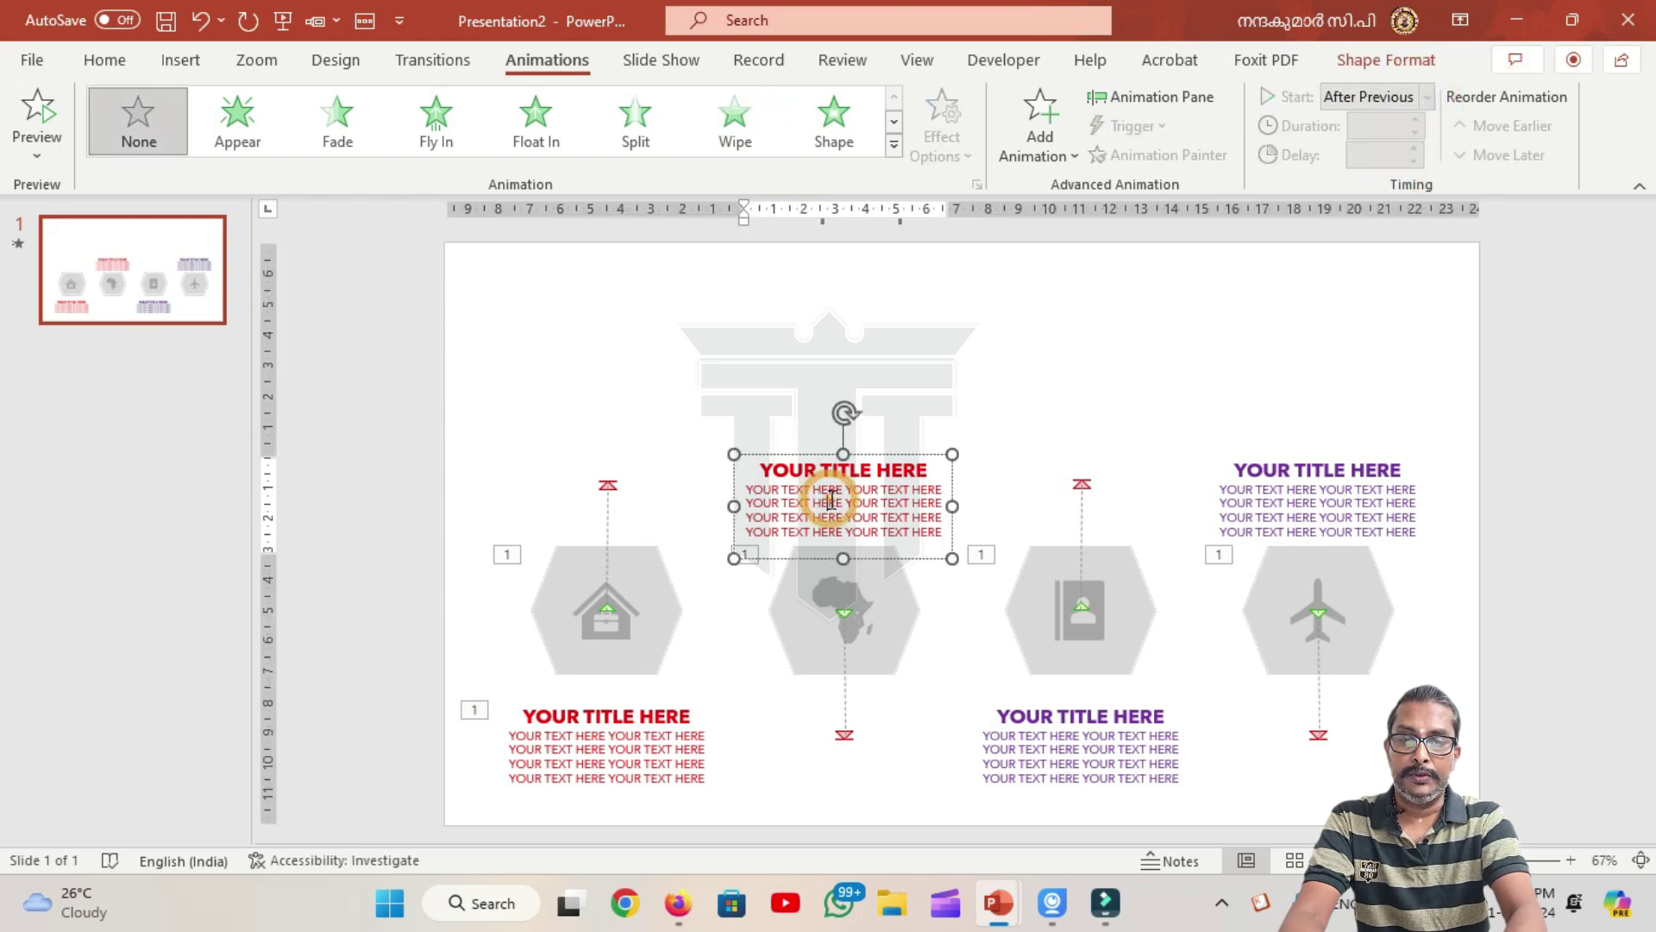
{"action": "left_click", "coordinate": [793, 455]}
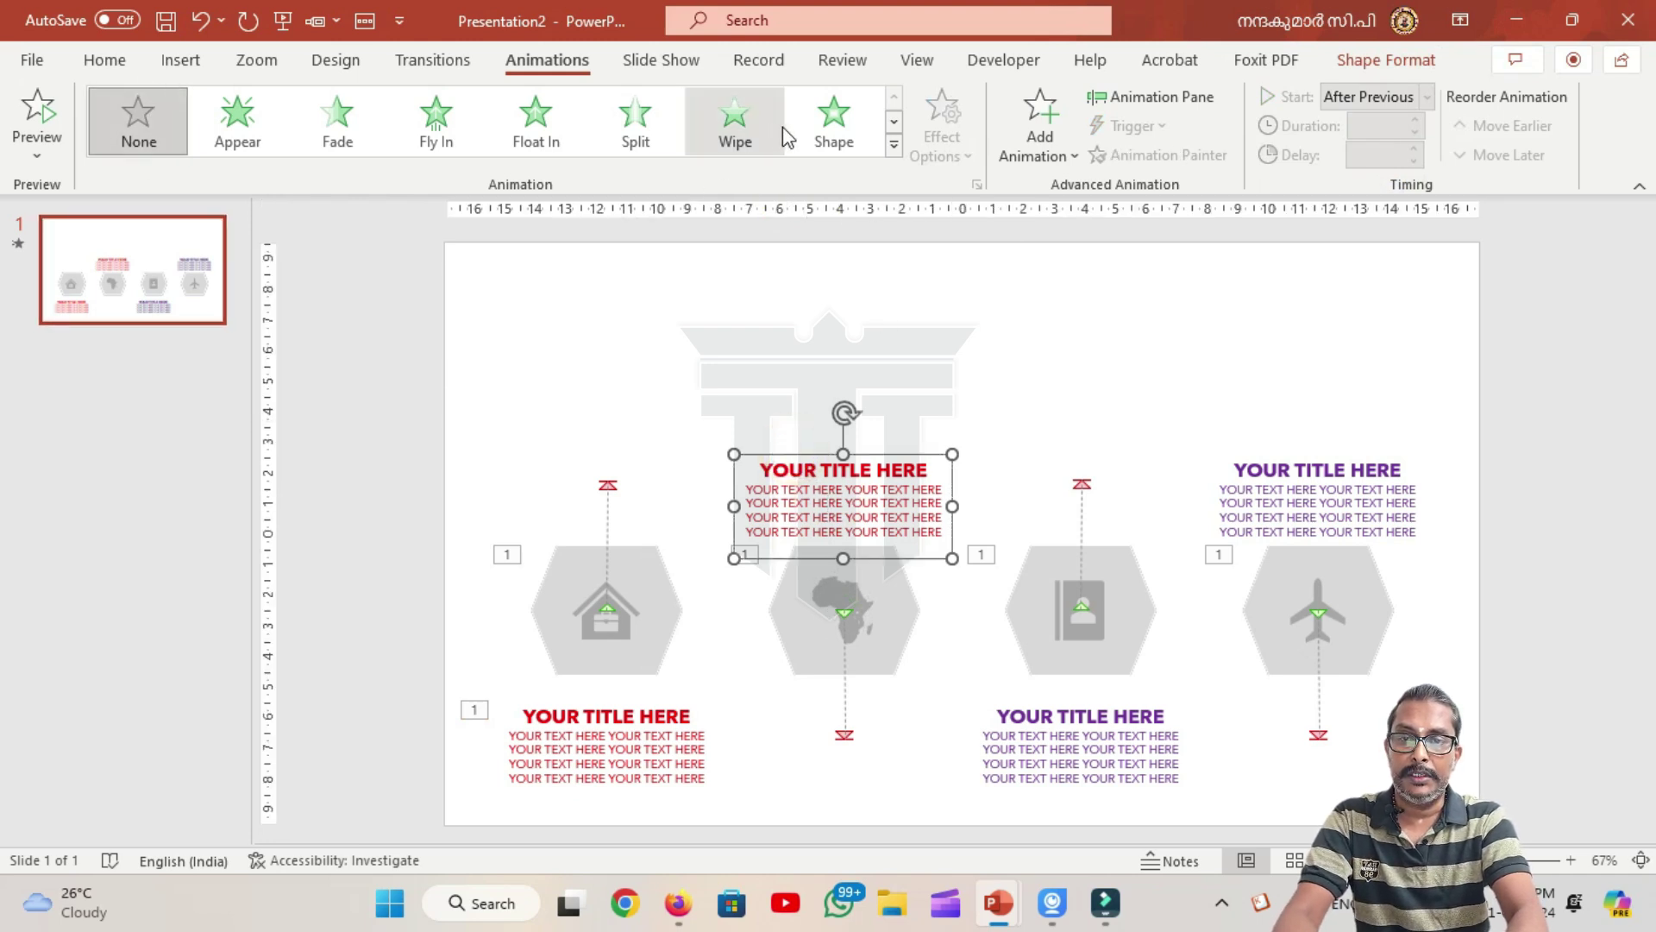
{"action": "left_click", "coordinate": [747, 131]}
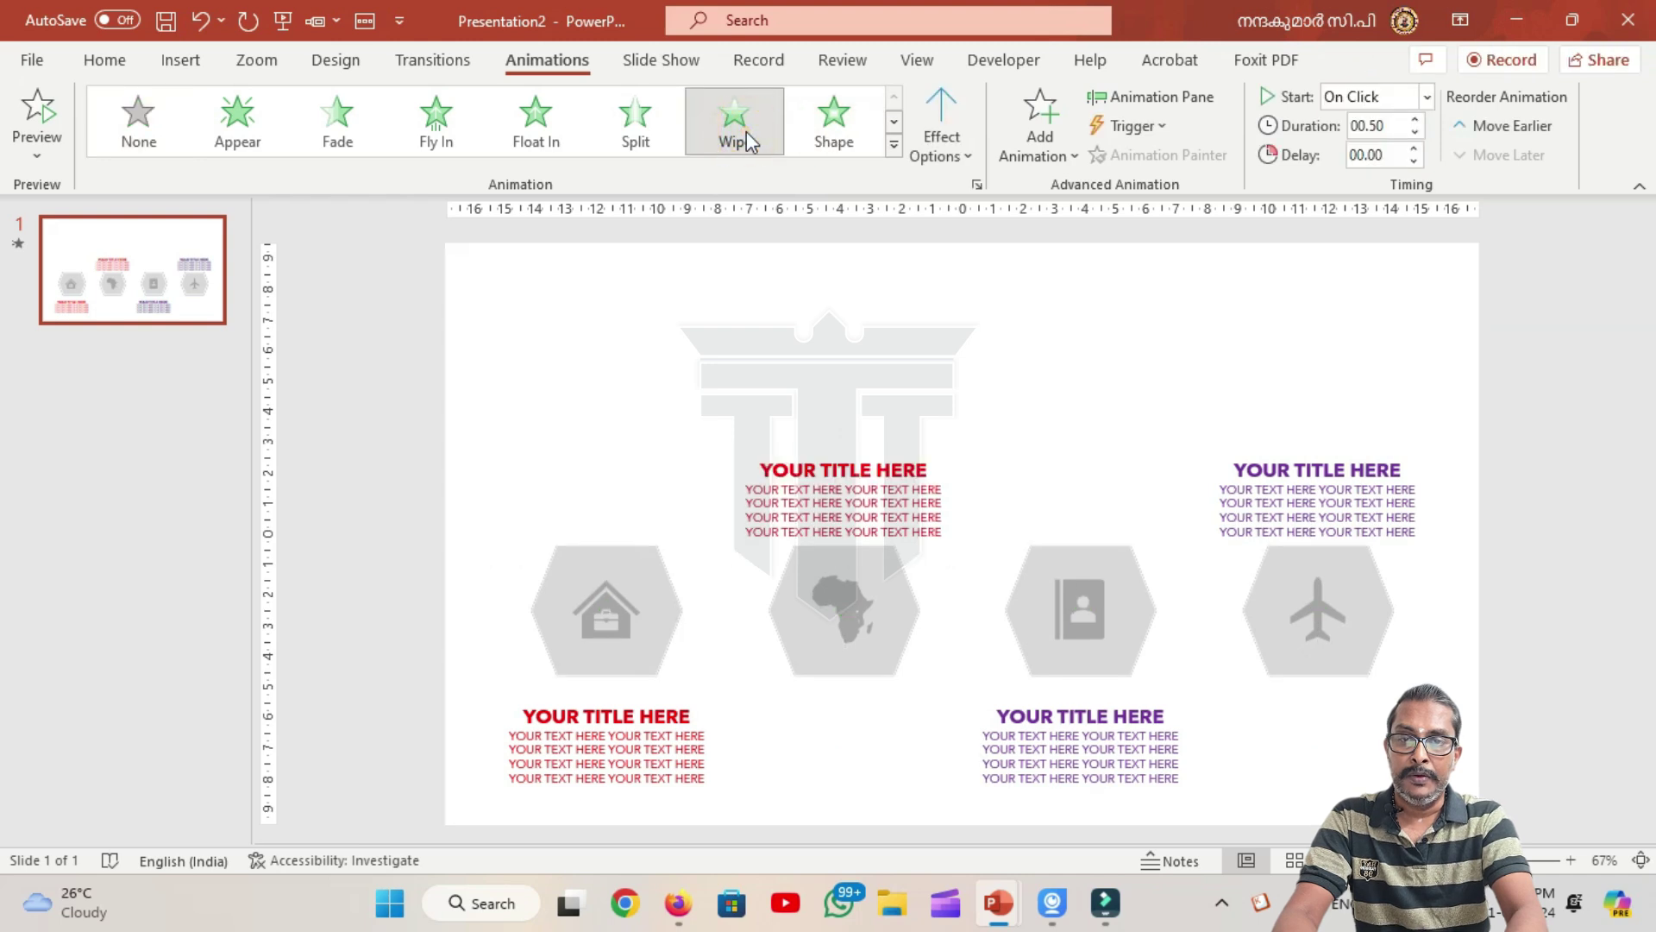
{"action": "left_click", "coordinate": [965, 154]}
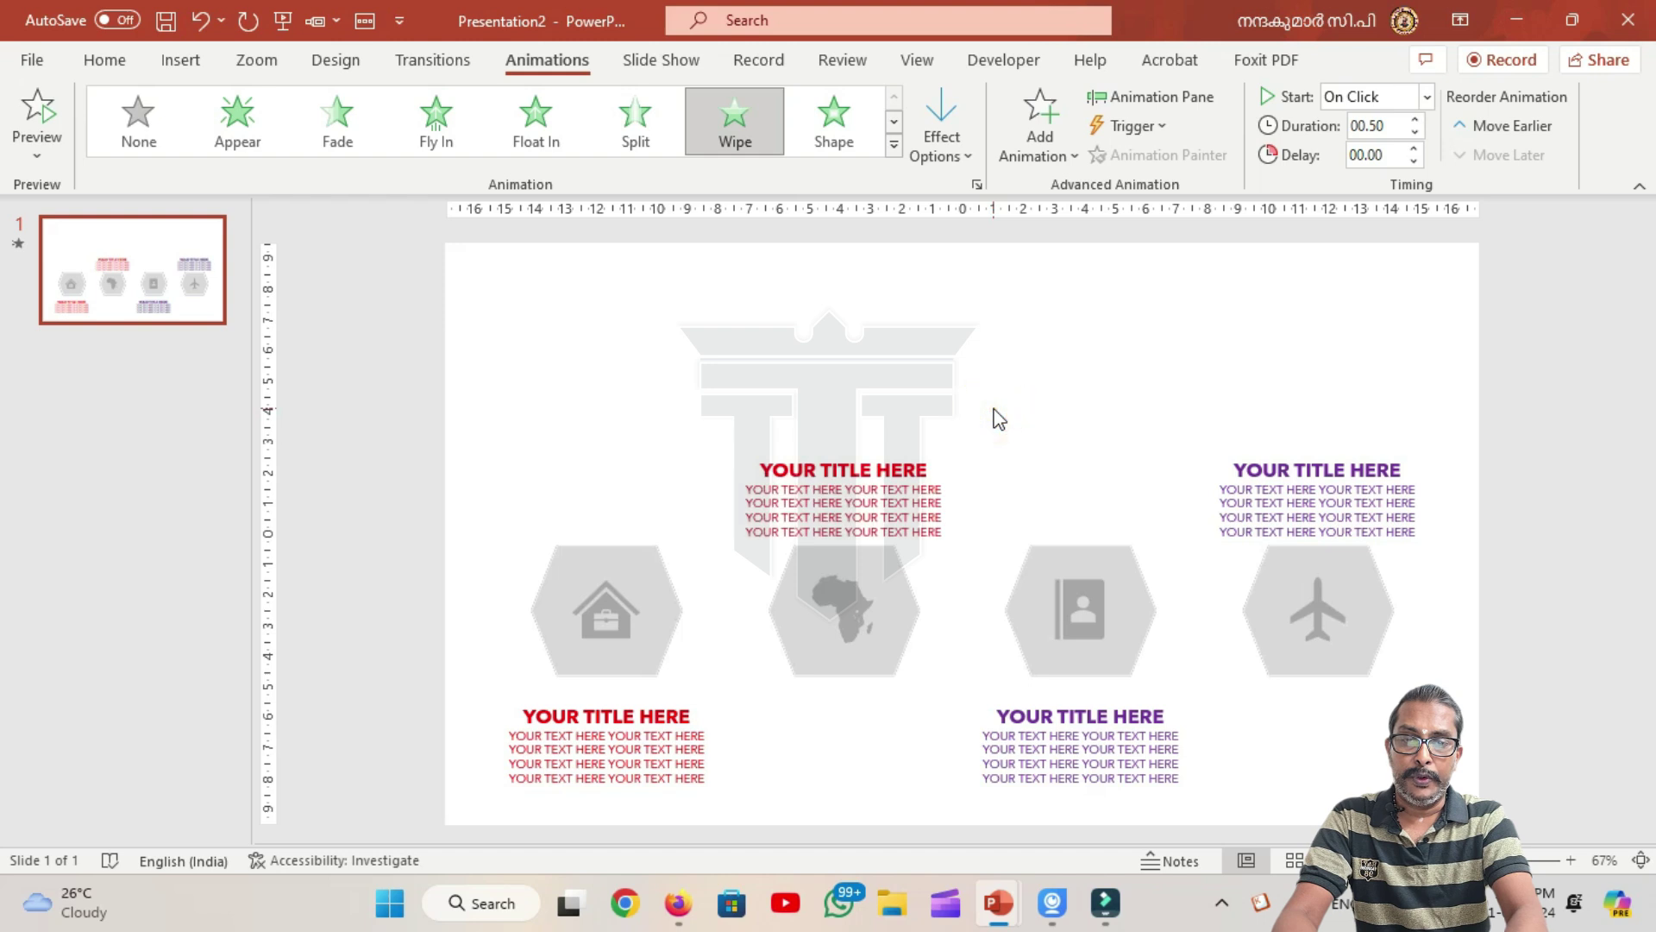
{"action": "left_click", "coordinate": [767, 466]}
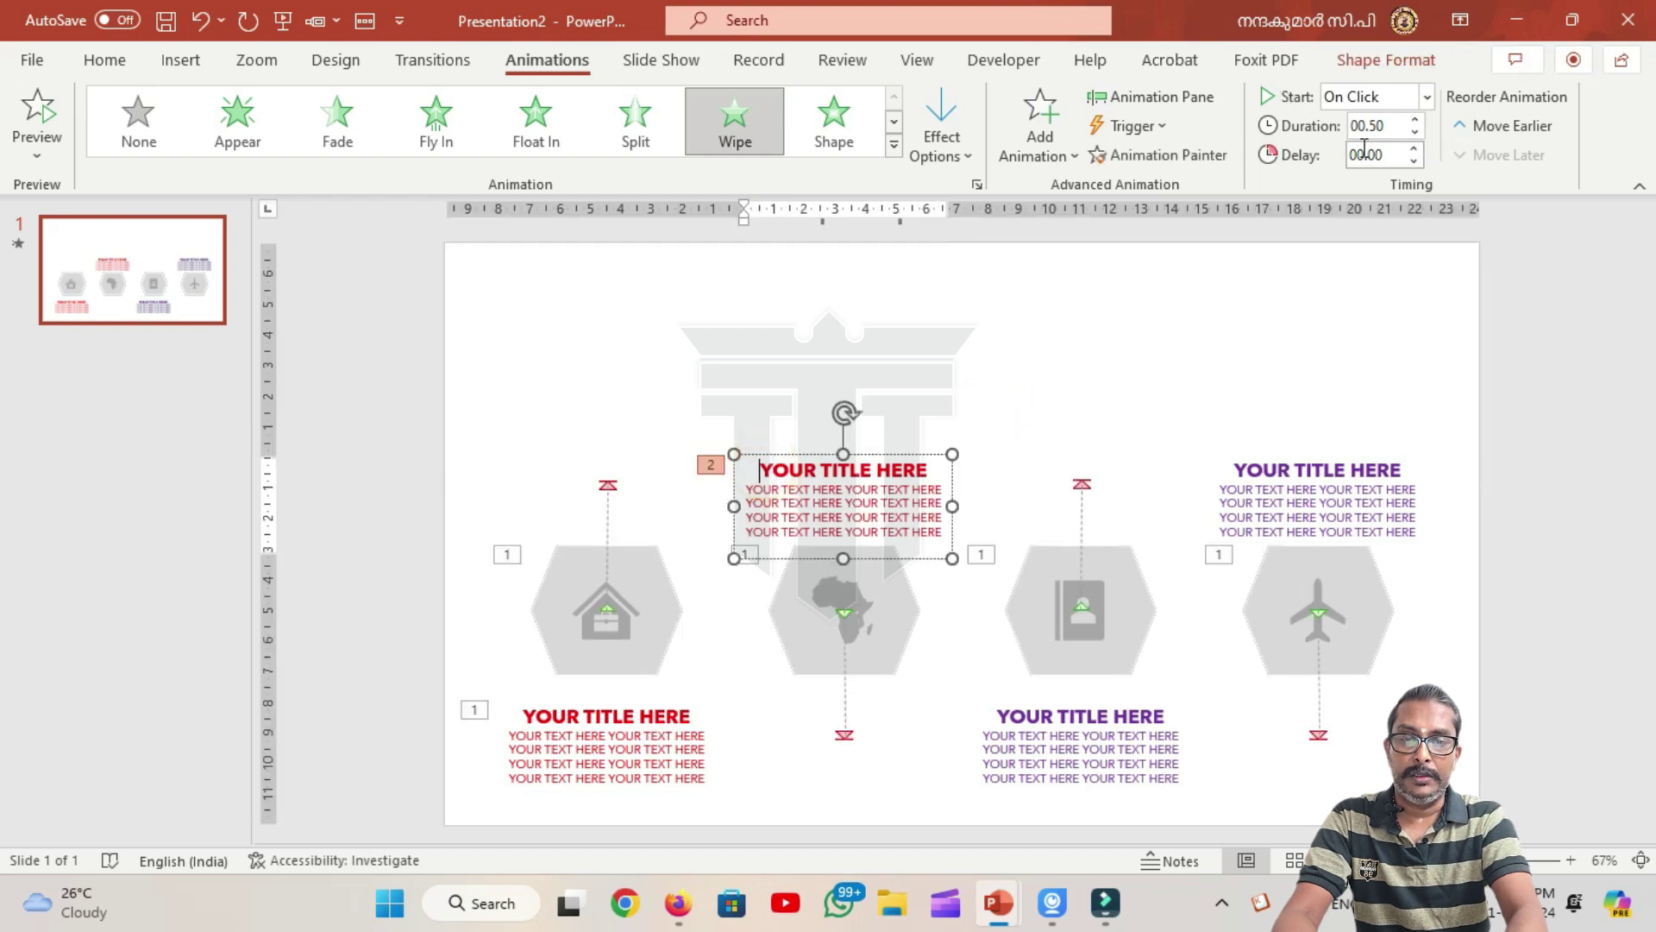
{"action": "left_click", "coordinate": [1370, 96]}
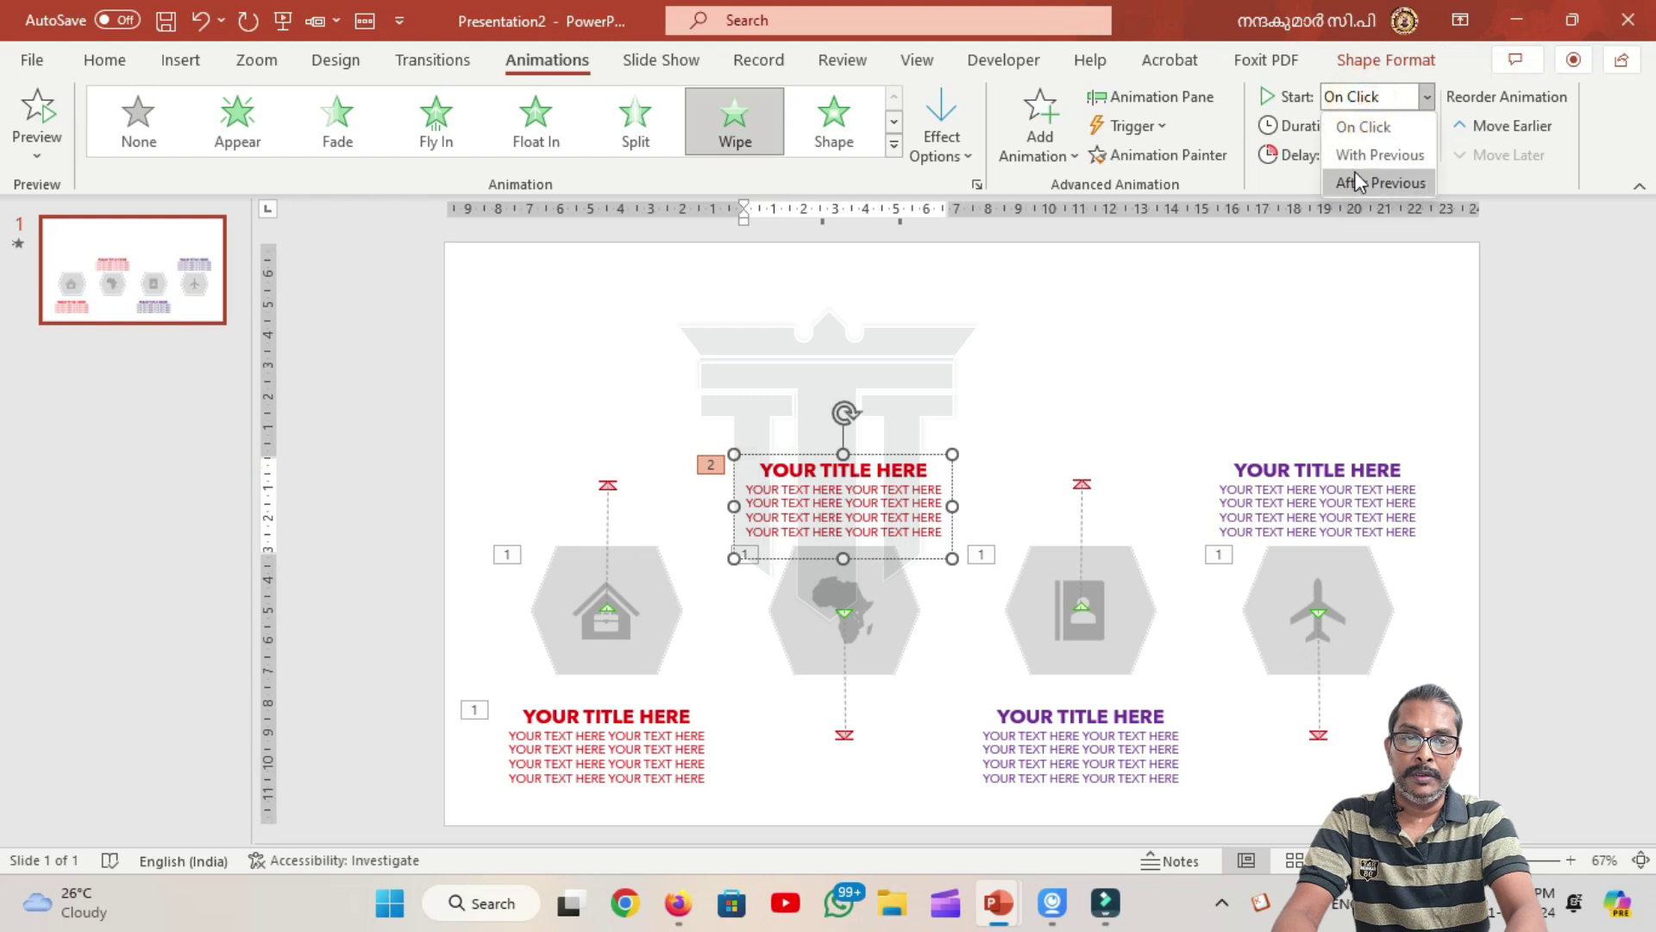
{"action": "left_click", "coordinate": [1358, 182]}
{"action": "left_click", "coordinate": [818, 454]}
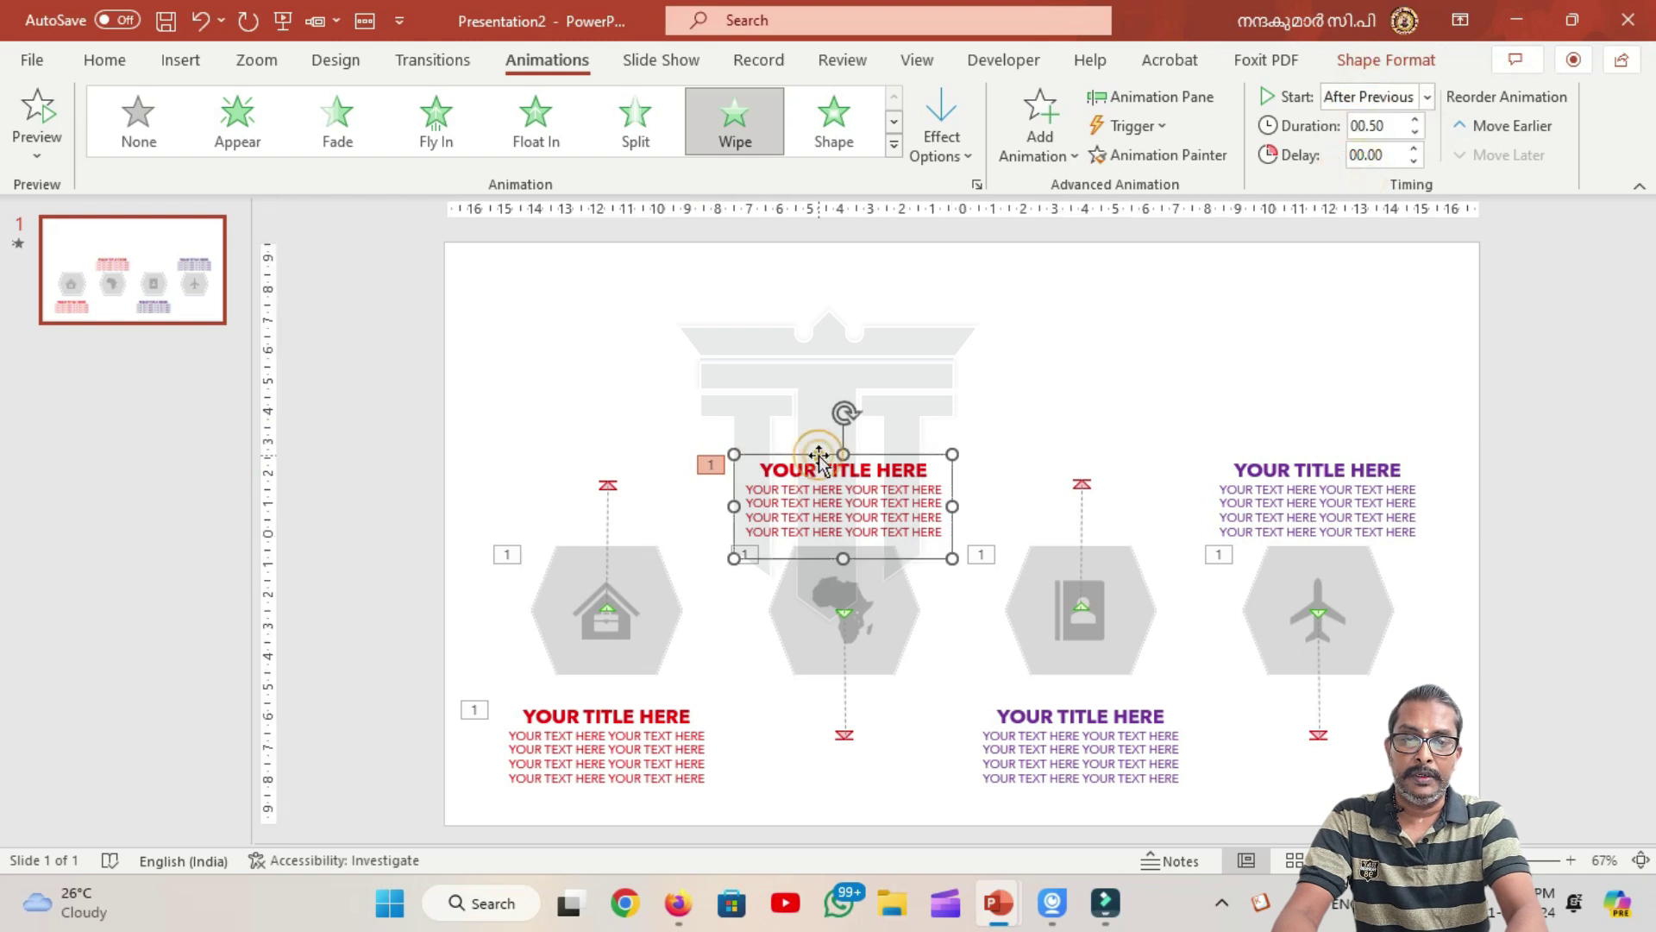
Step: Make the centre text block's text gold using Shape Format Text Fill
{"action": "left_click", "coordinate": [1380, 59]}
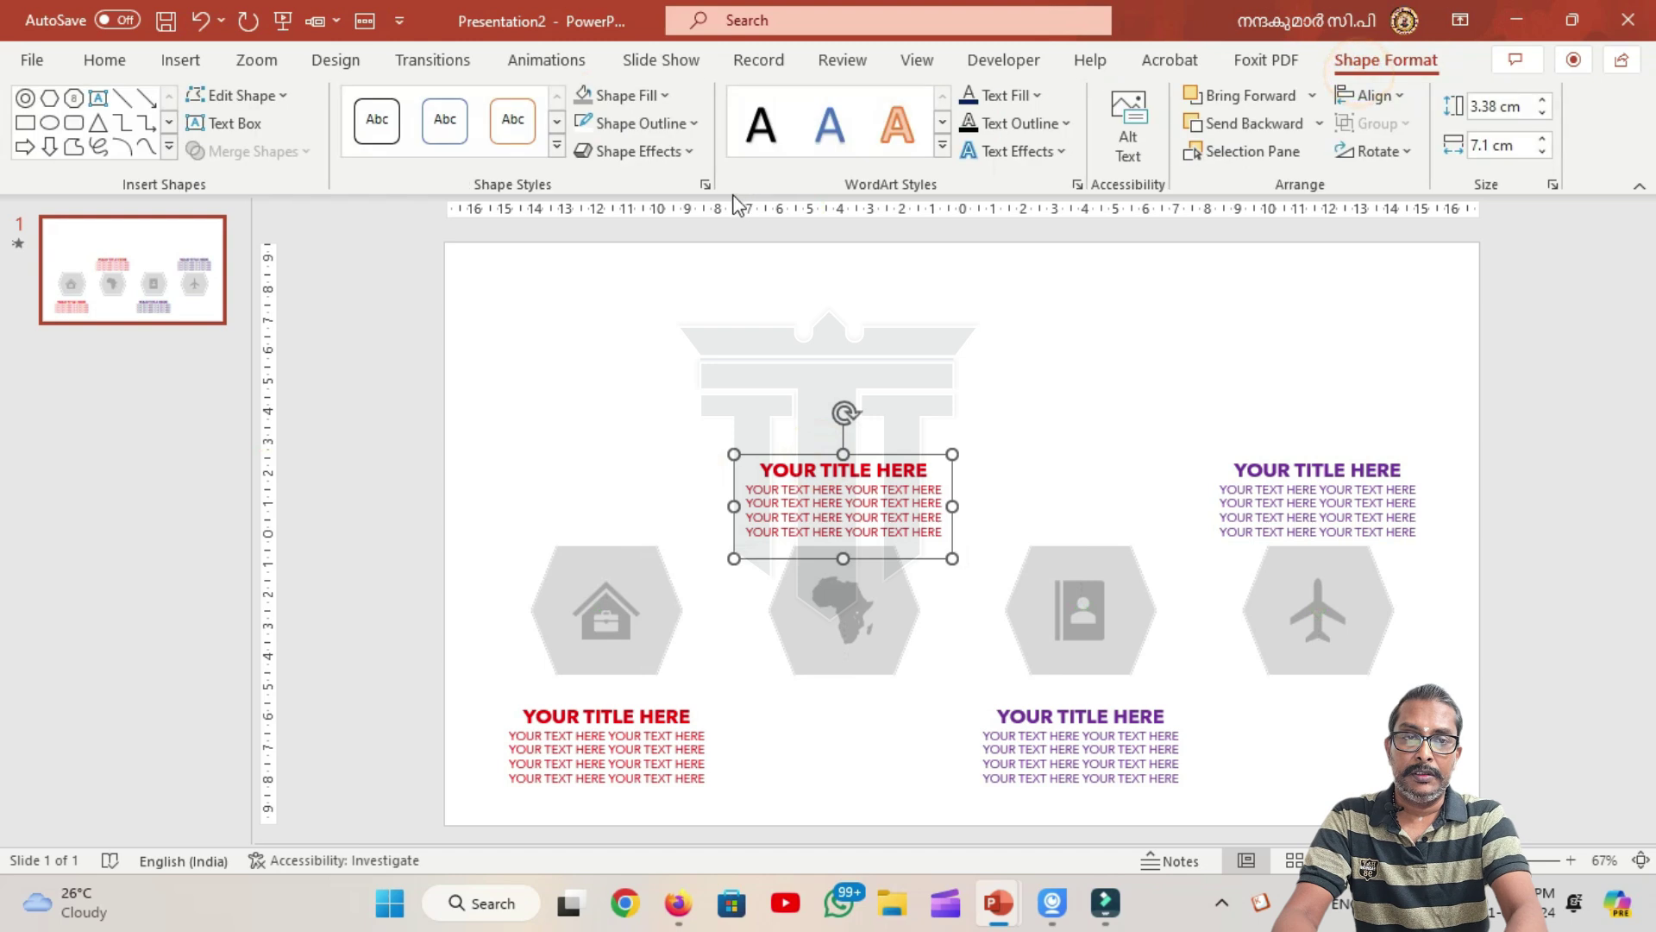
{"action": "left_click", "coordinate": [666, 93]}
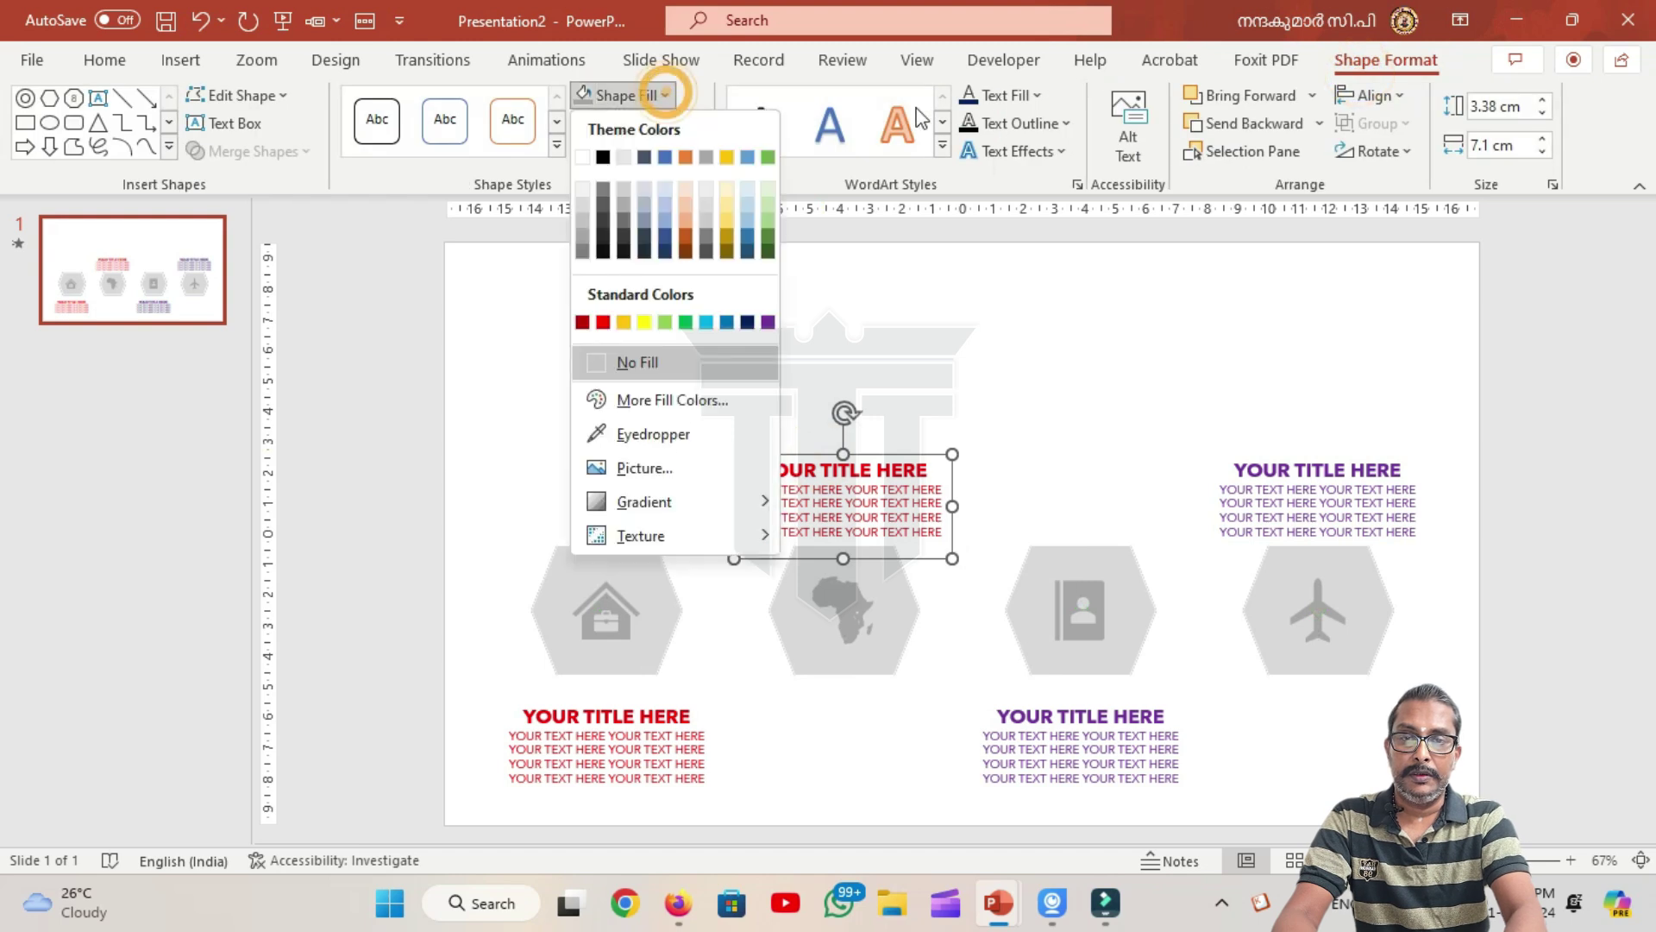
{"action": "left_click", "coordinate": [1030, 98]}
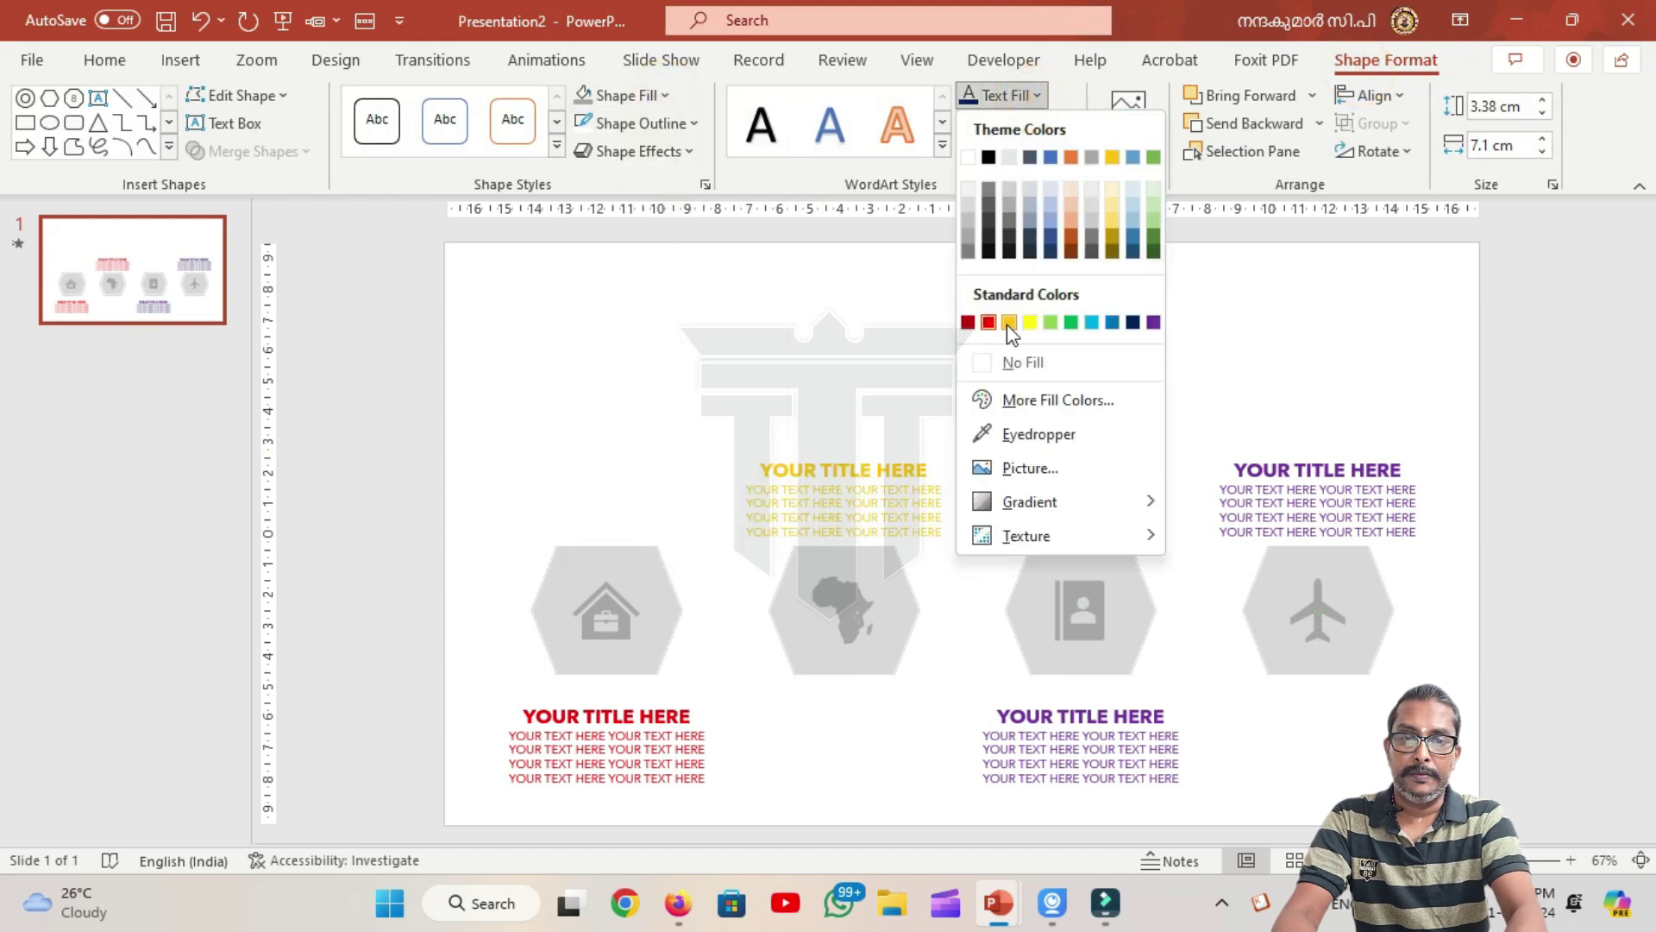
{"action": "left_click", "coordinate": [1009, 322]}
Step: Recolour the third text block's text light blue
{"action": "left_click", "coordinate": [1123, 778]}
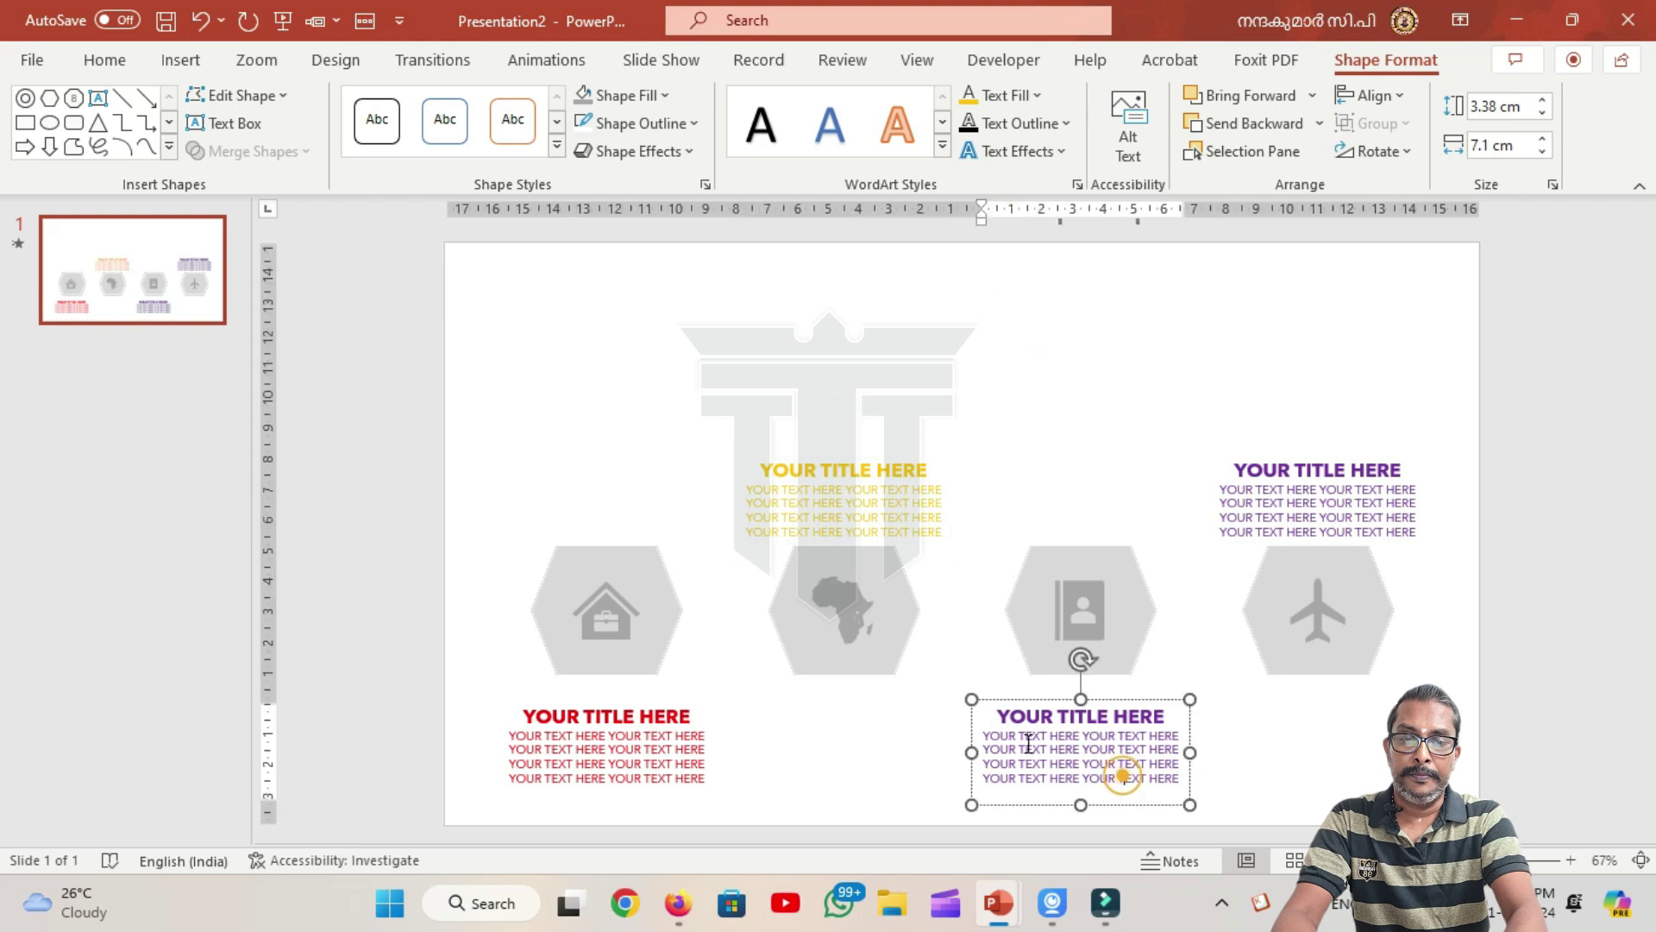
{"action": "left_click", "coordinate": [1011, 703]}
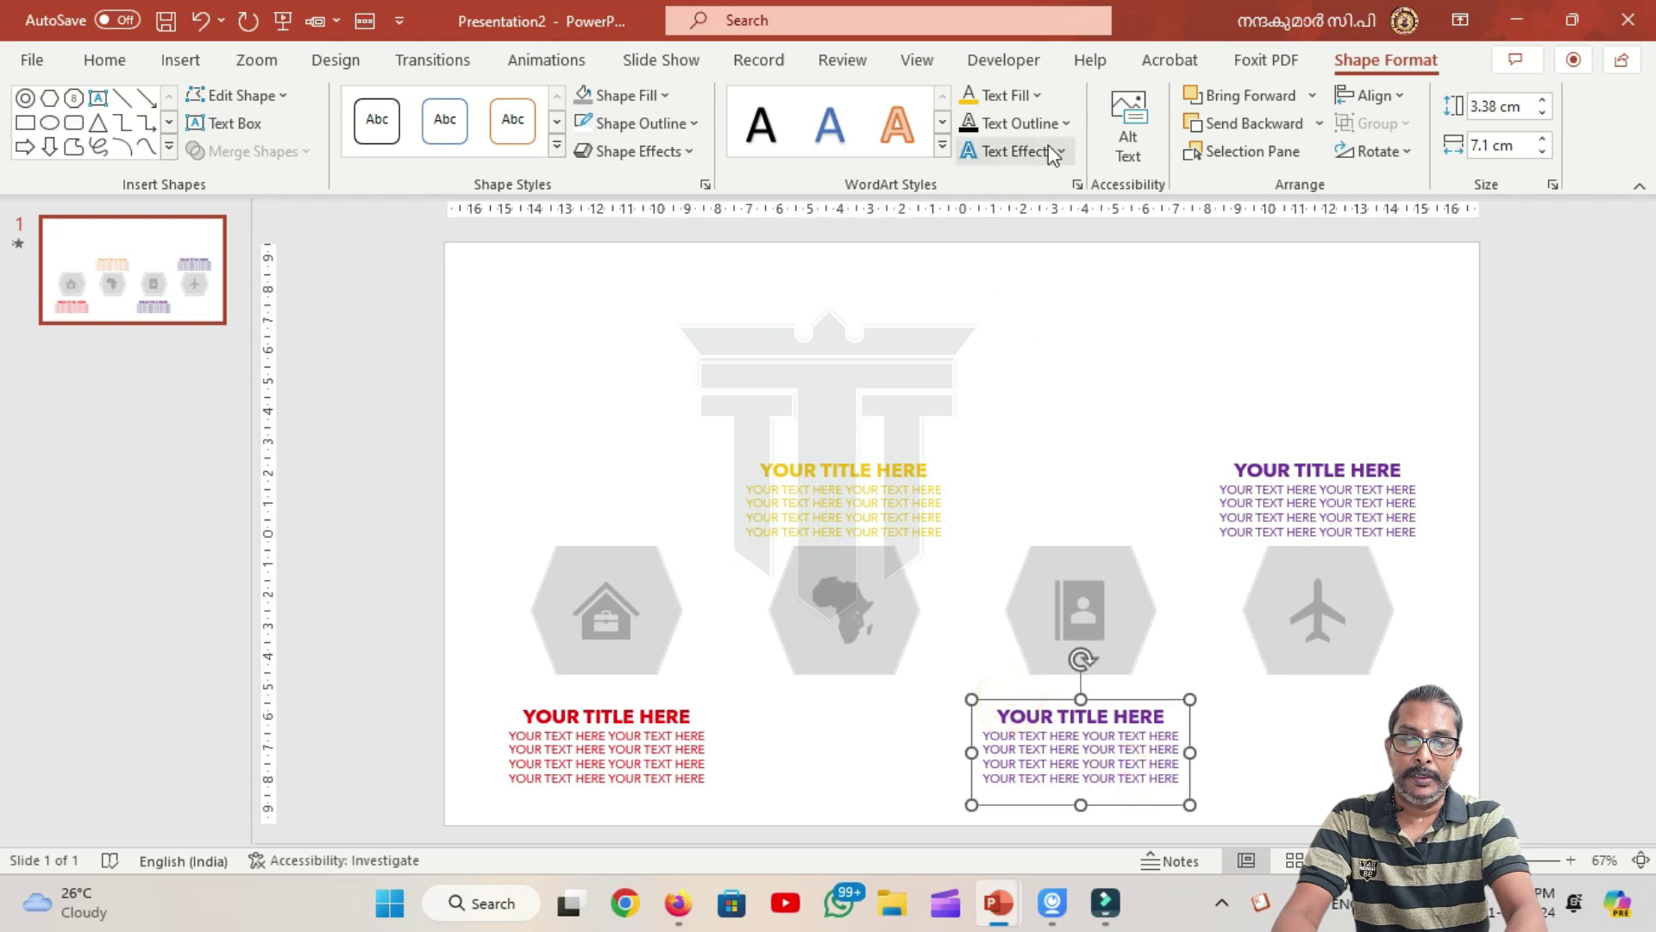
{"action": "left_click", "coordinate": [1039, 96]}
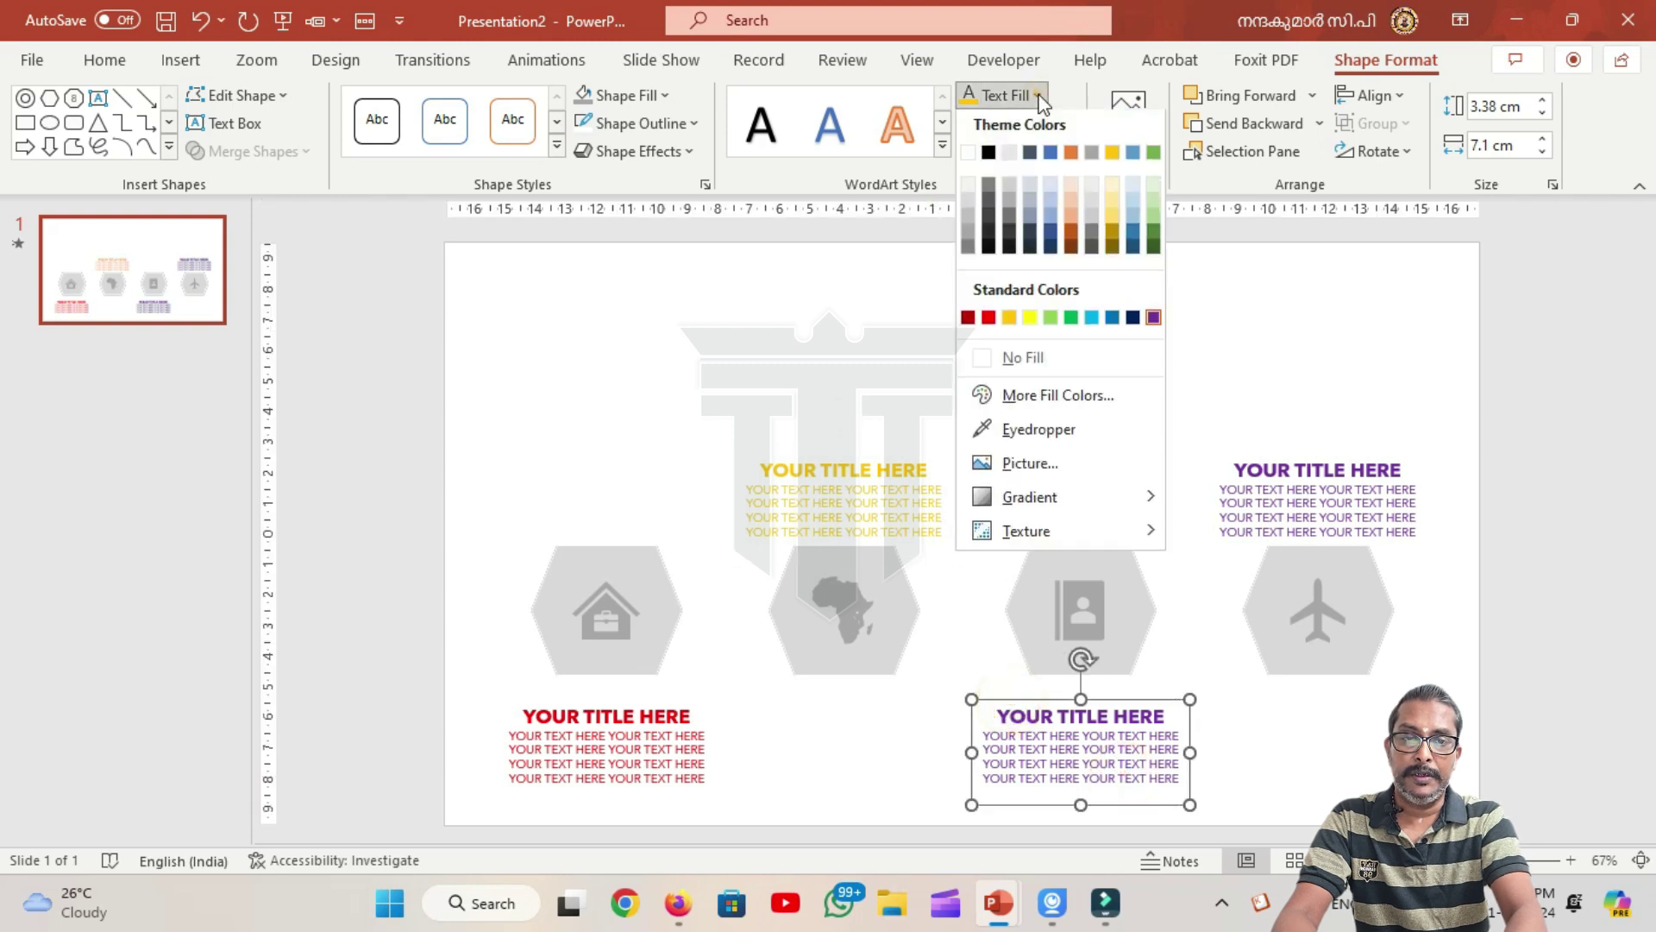
{"action": "left_click", "coordinate": [1097, 326]}
Step: Copy the red block's Wipe animation onto the centre gold and purple blocks with Animation Painter
{"action": "left_click", "coordinate": [1283, 529]}
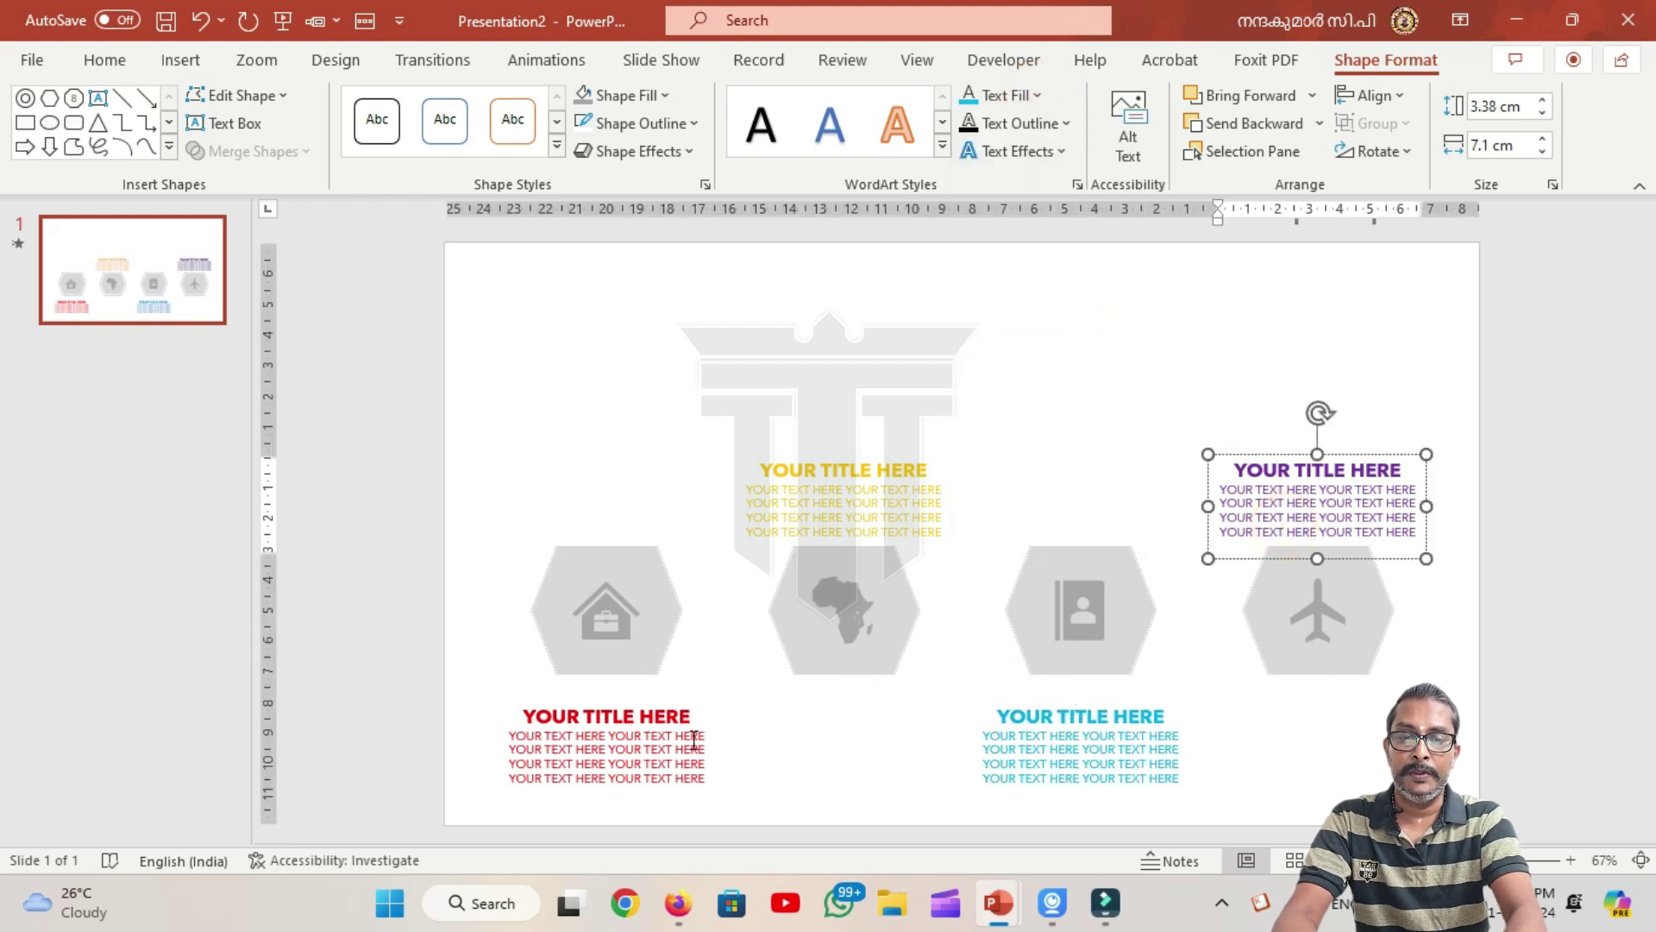
{"action": "left_click", "coordinate": [618, 737]}
{"action": "left_click", "coordinate": [824, 520]}
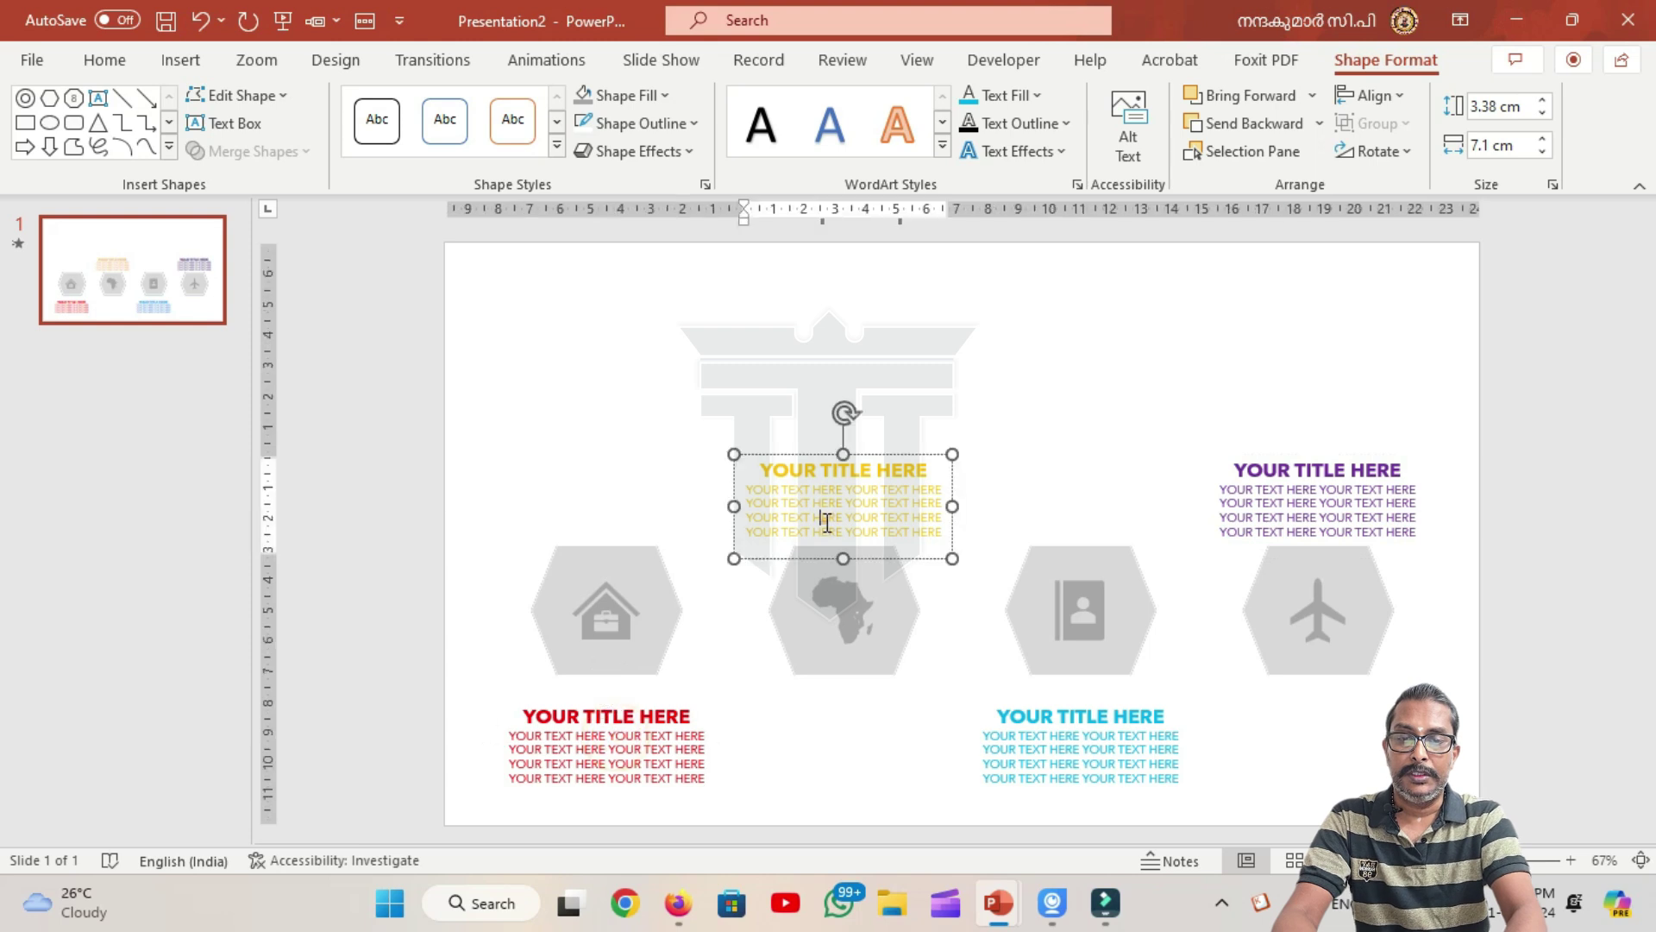
{"action": "left_click", "coordinate": [578, 746]}
{"action": "left_click", "coordinate": [547, 59]}
{"action": "left_click", "coordinate": [1158, 155]}
{"action": "left_click", "coordinate": [787, 458]}
{"action": "left_click", "coordinate": [1158, 156]}
{"action": "left_click", "coordinate": [1317, 509]}
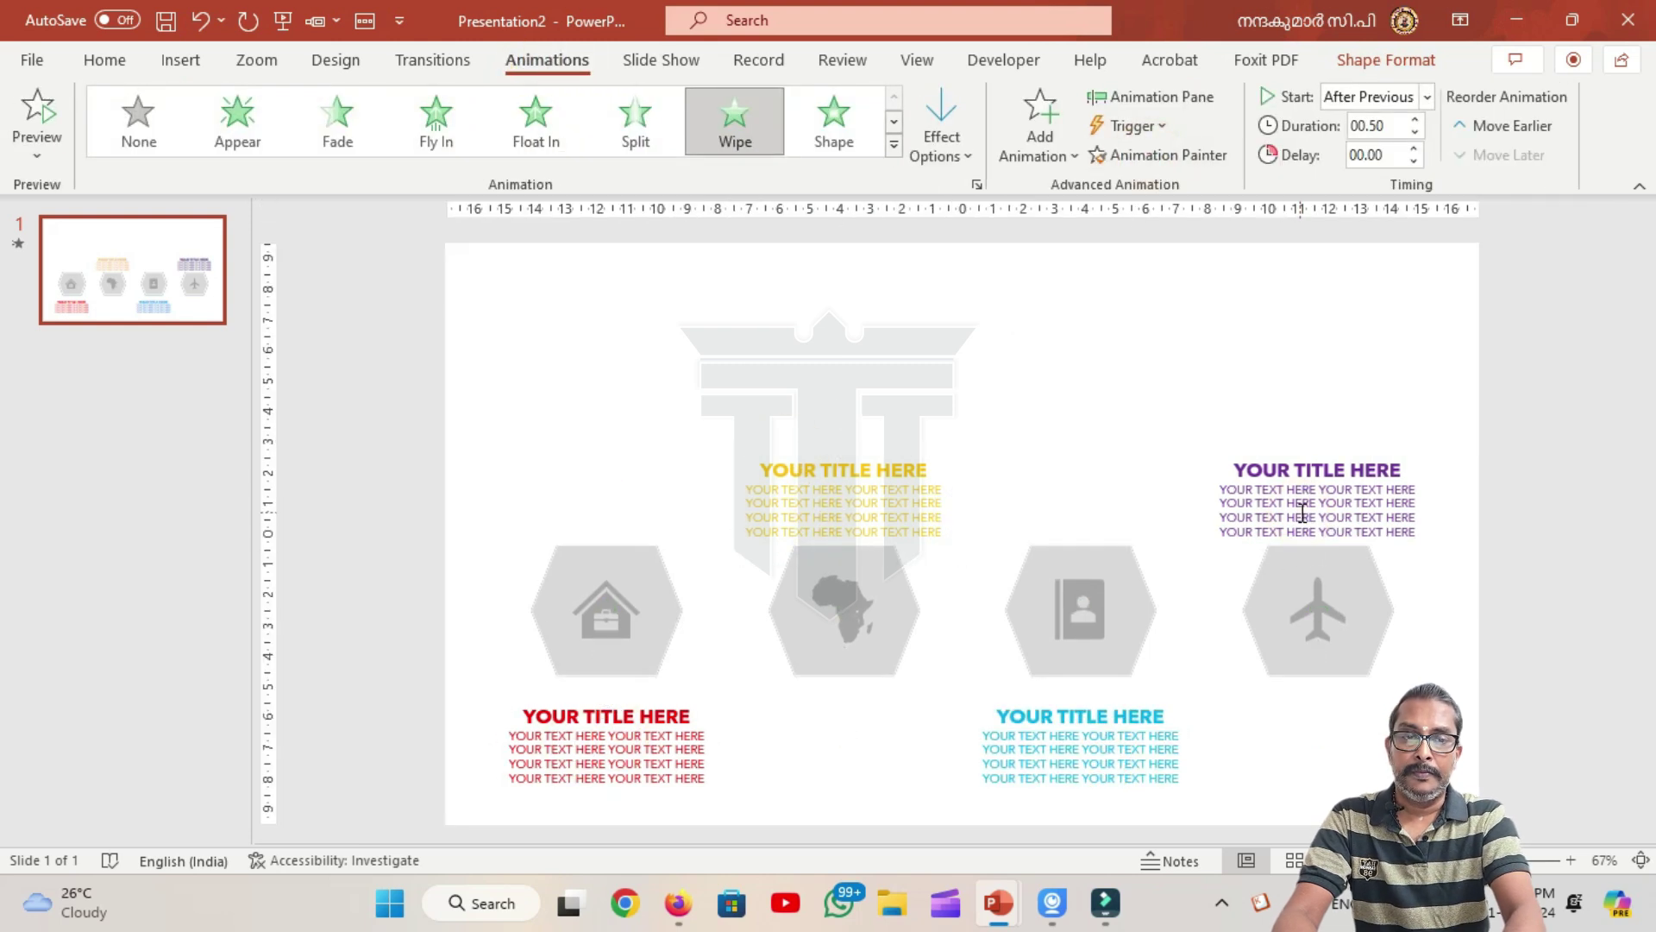
Step: In the Animation Pane, move TextBox 21 up to follow Group 23
{"action": "left_click", "coordinate": [1182, 96]}
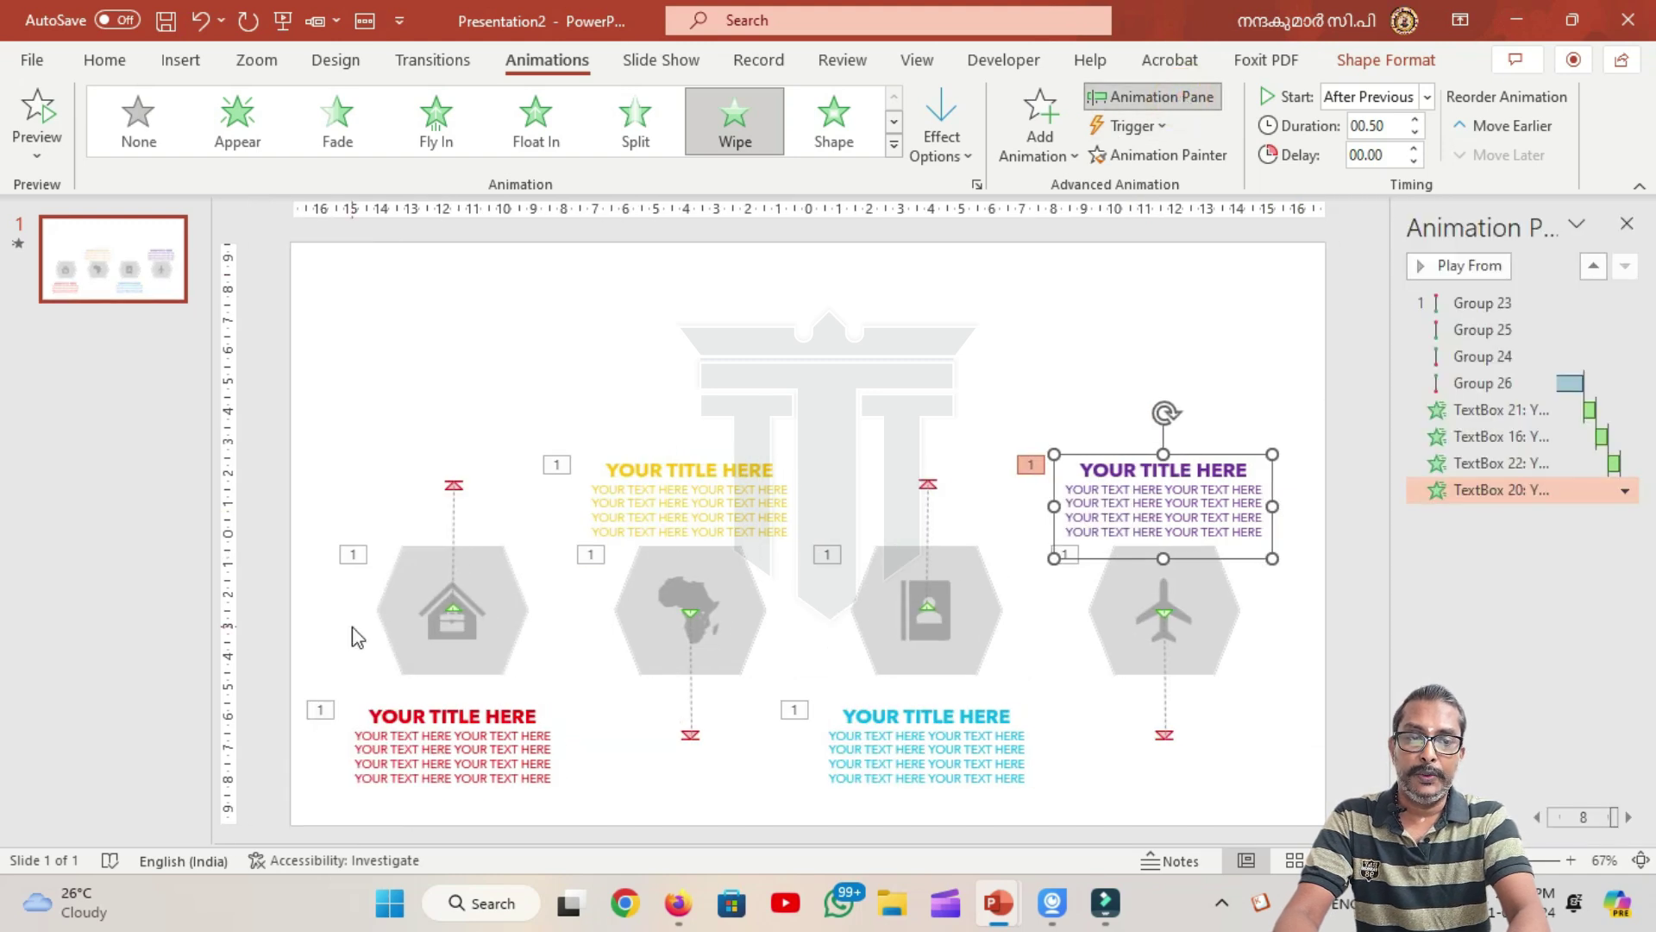
{"action": "left_click", "coordinate": [481, 569]}
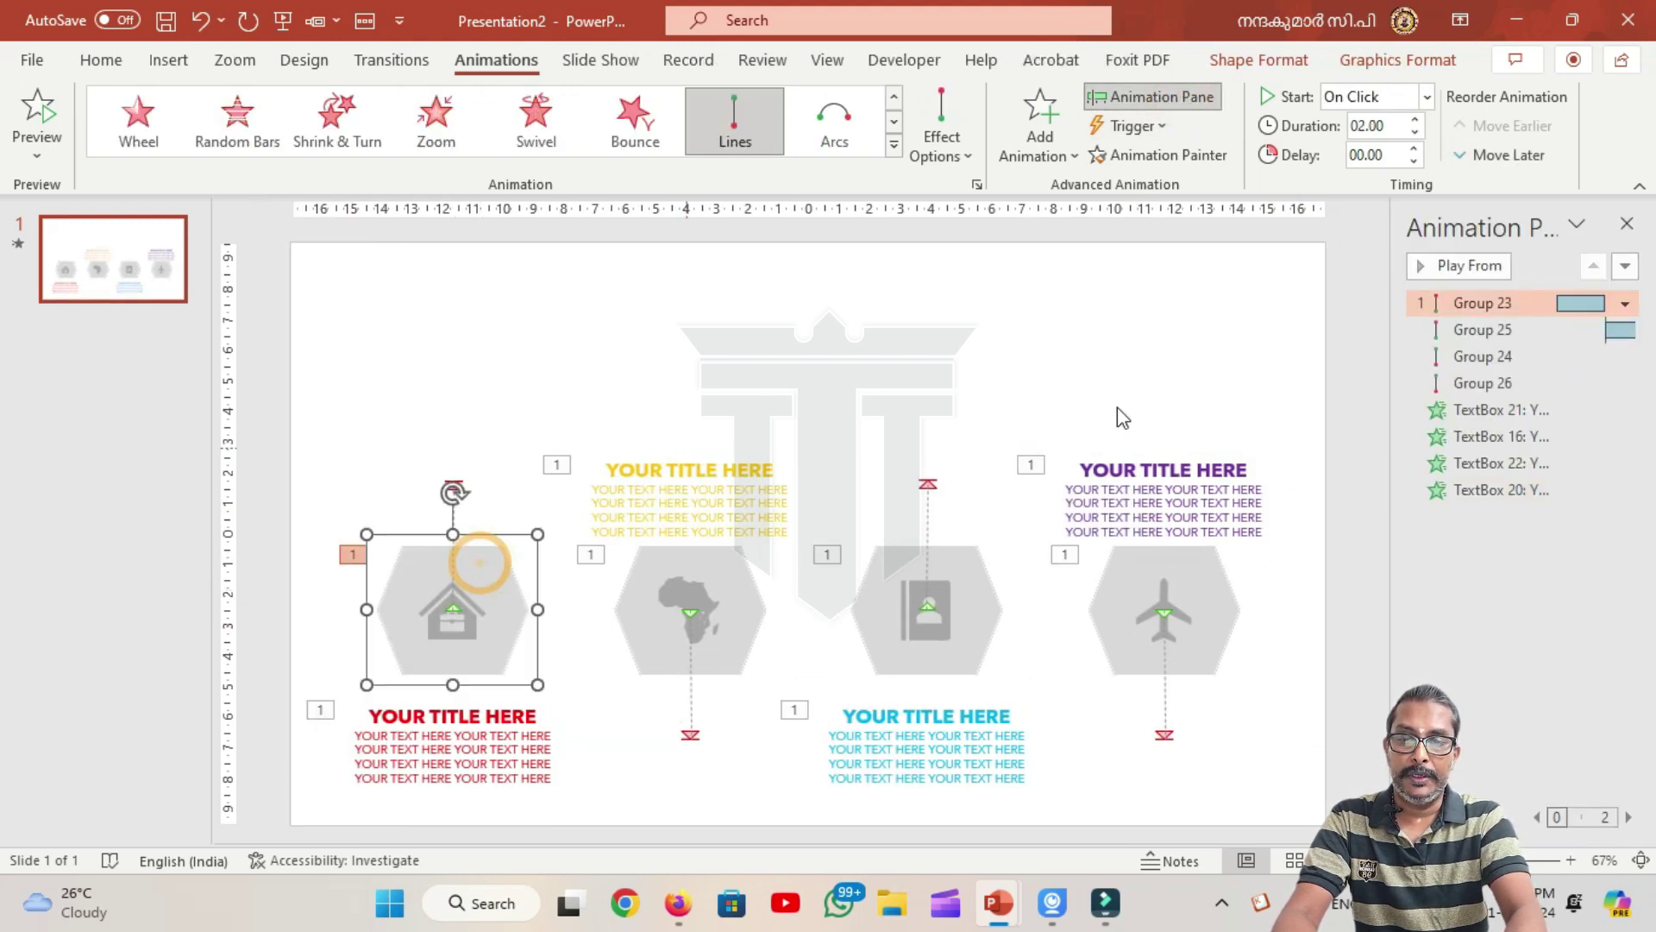
{"action": "left_click", "coordinate": [491, 775]}
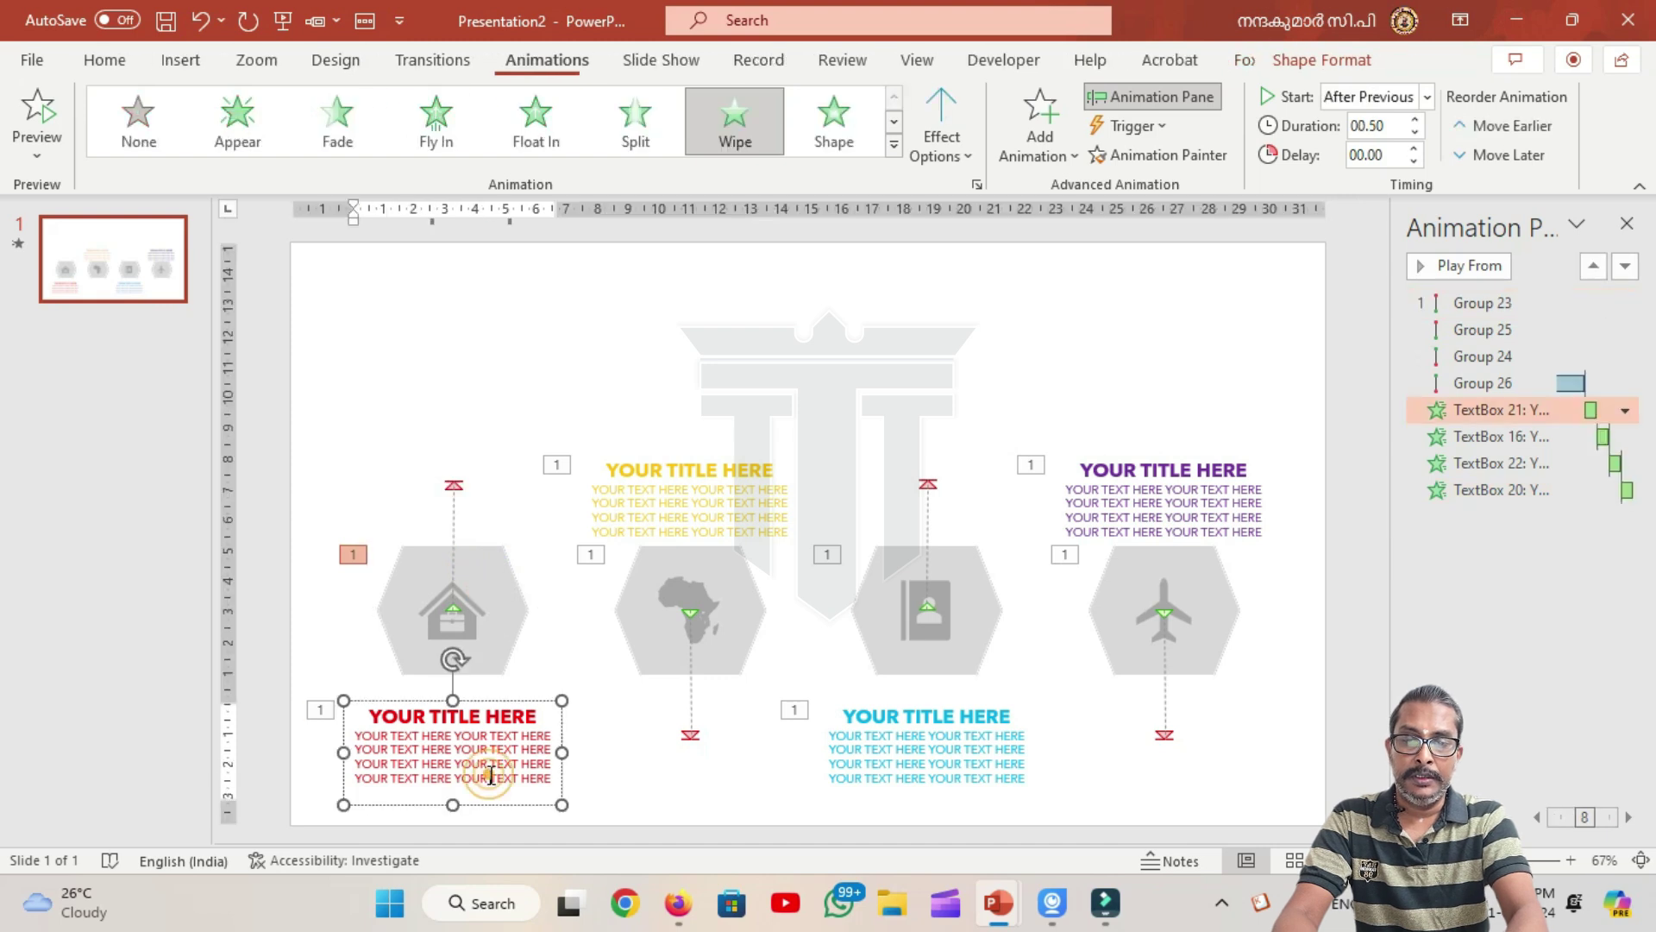
{"action": "left_click", "coordinate": [1595, 267]}
{"action": "left_click", "coordinate": [1595, 268]}
{"action": "left_click", "coordinate": [1594, 267]}
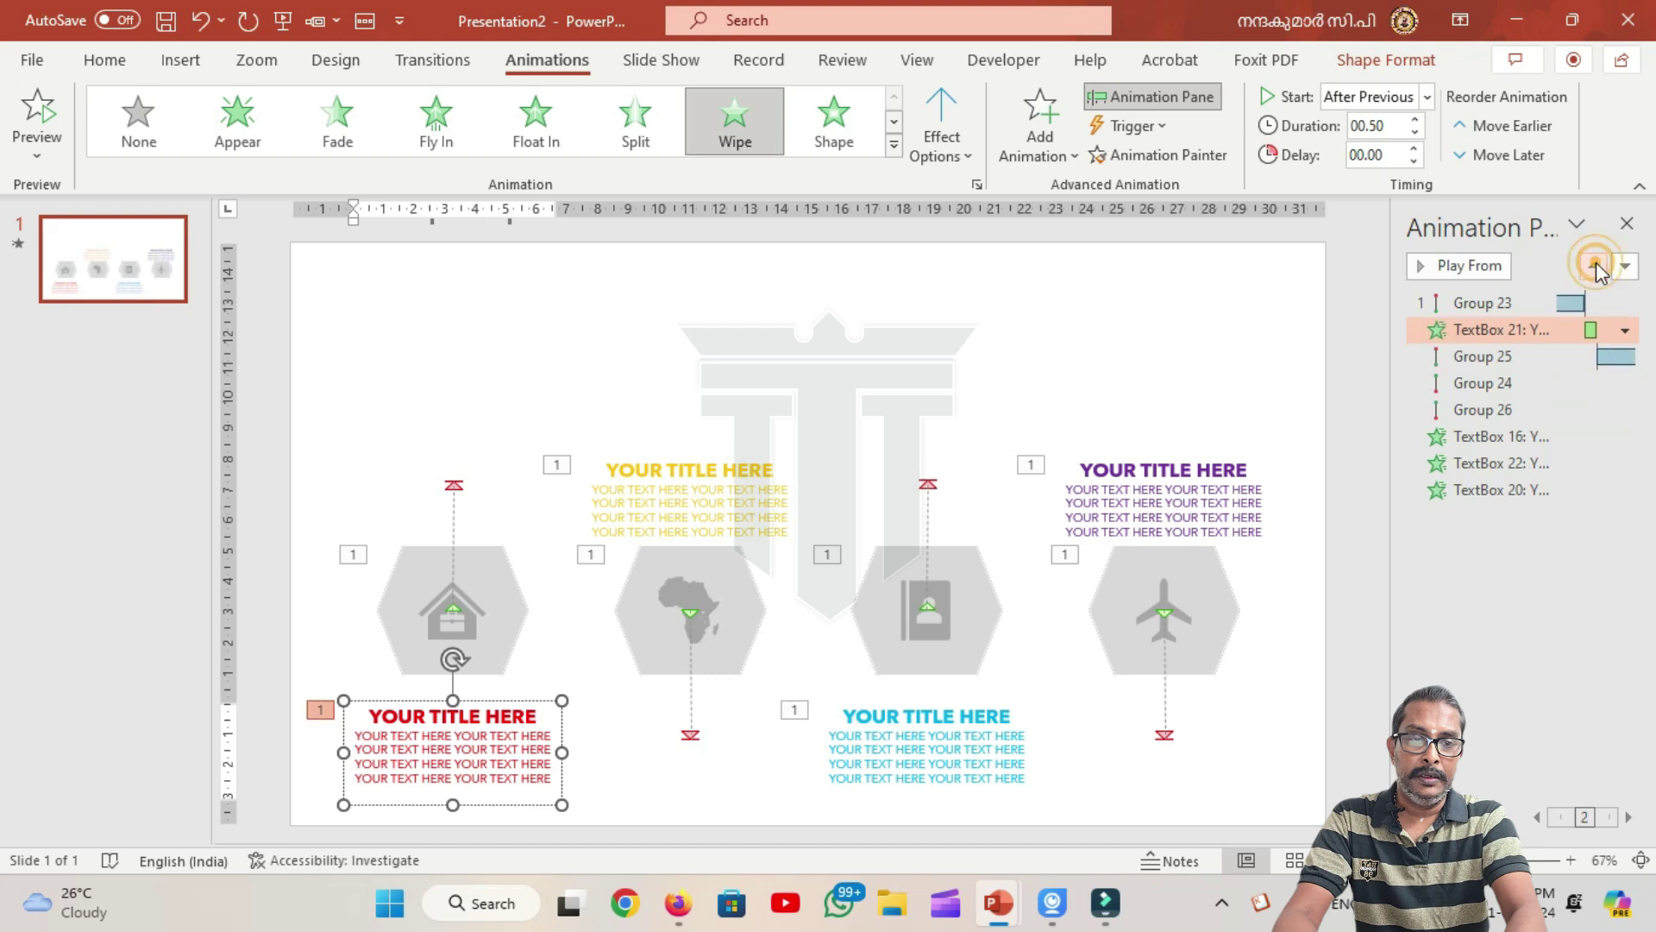
Step: Play Group 24 before Group 25, then move TextBox 16 right after Group 24
{"action": "left_click", "coordinate": [727, 612]}
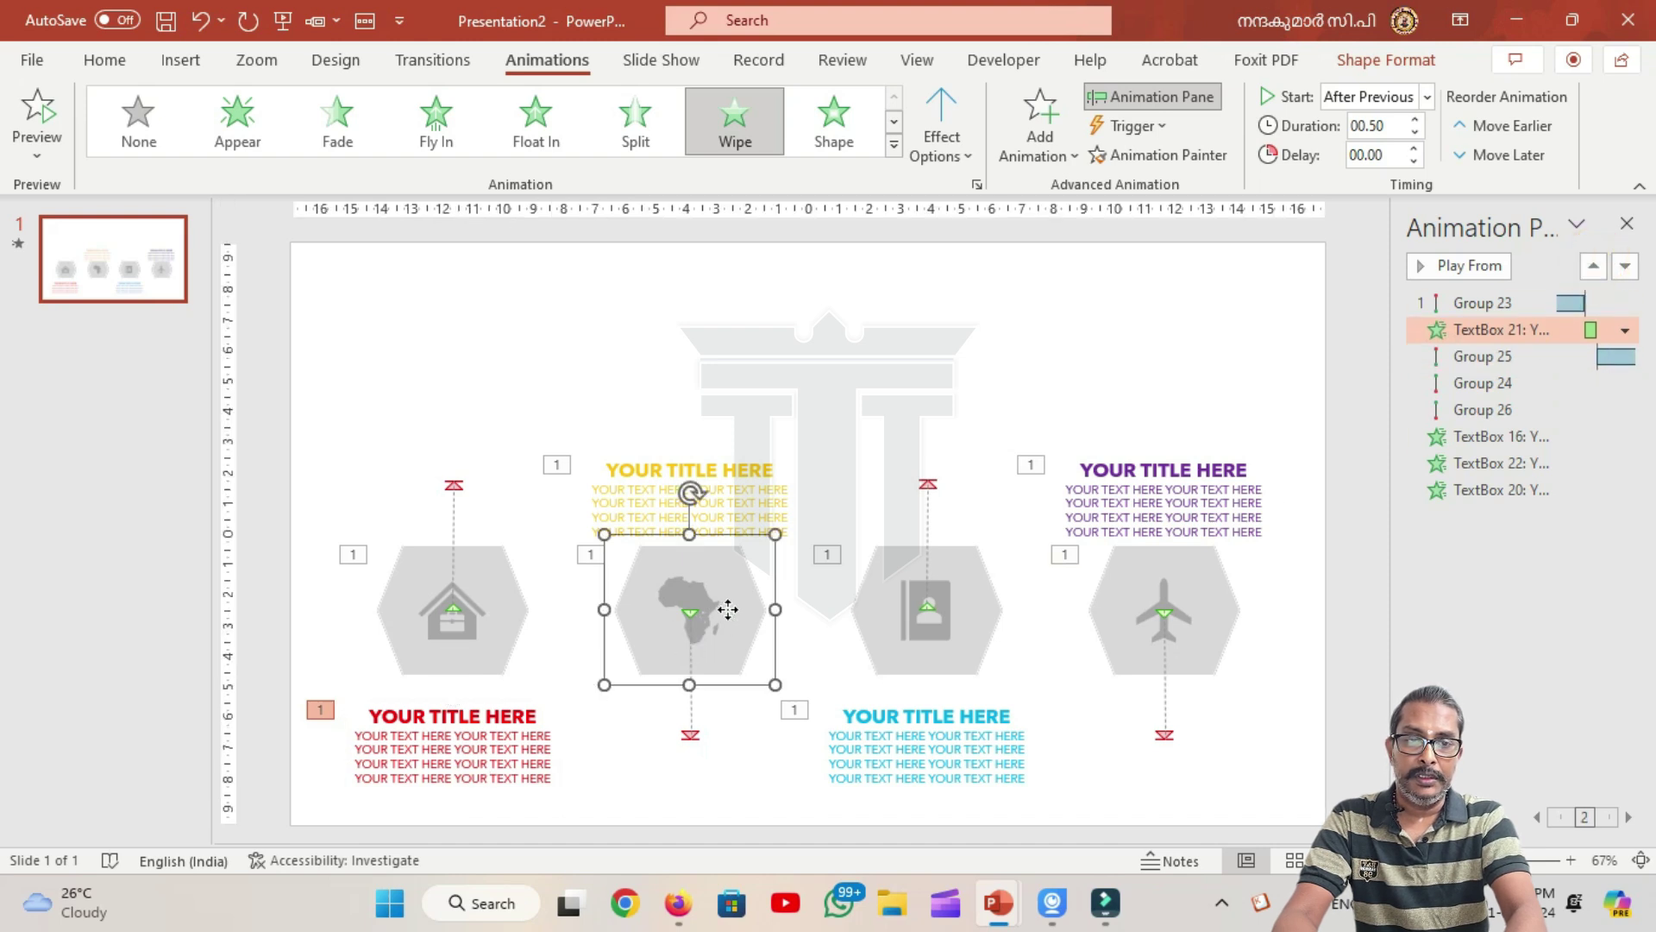
{"action": "left_click", "coordinate": [1595, 273]}
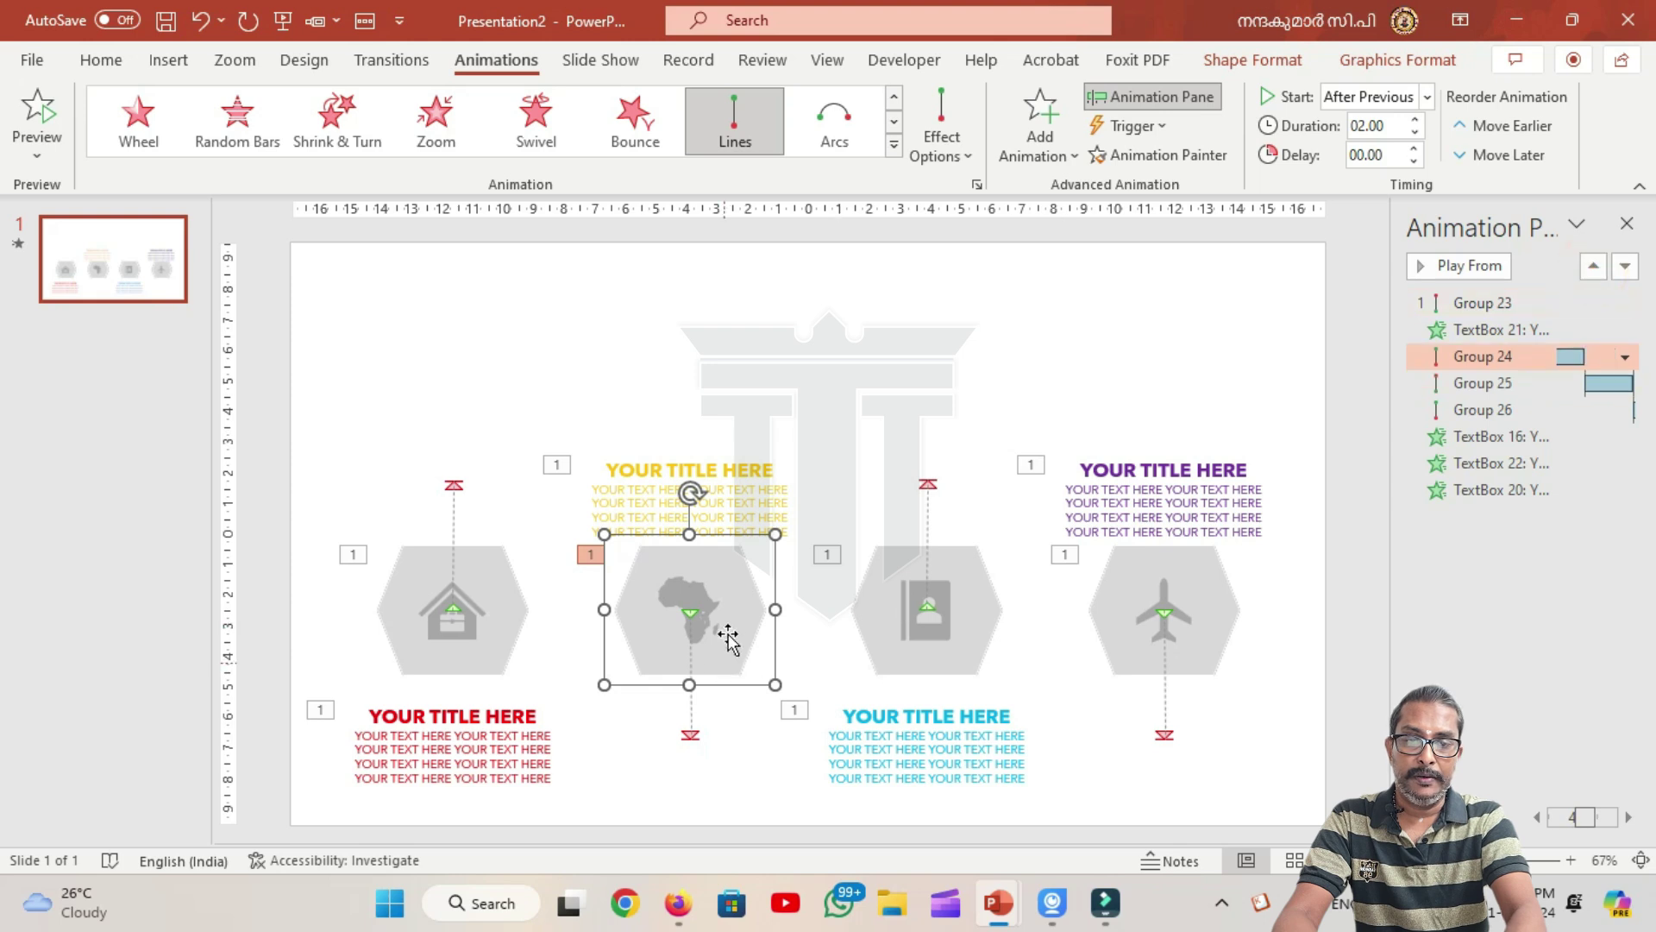
{"action": "left_click", "coordinate": [742, 470]}
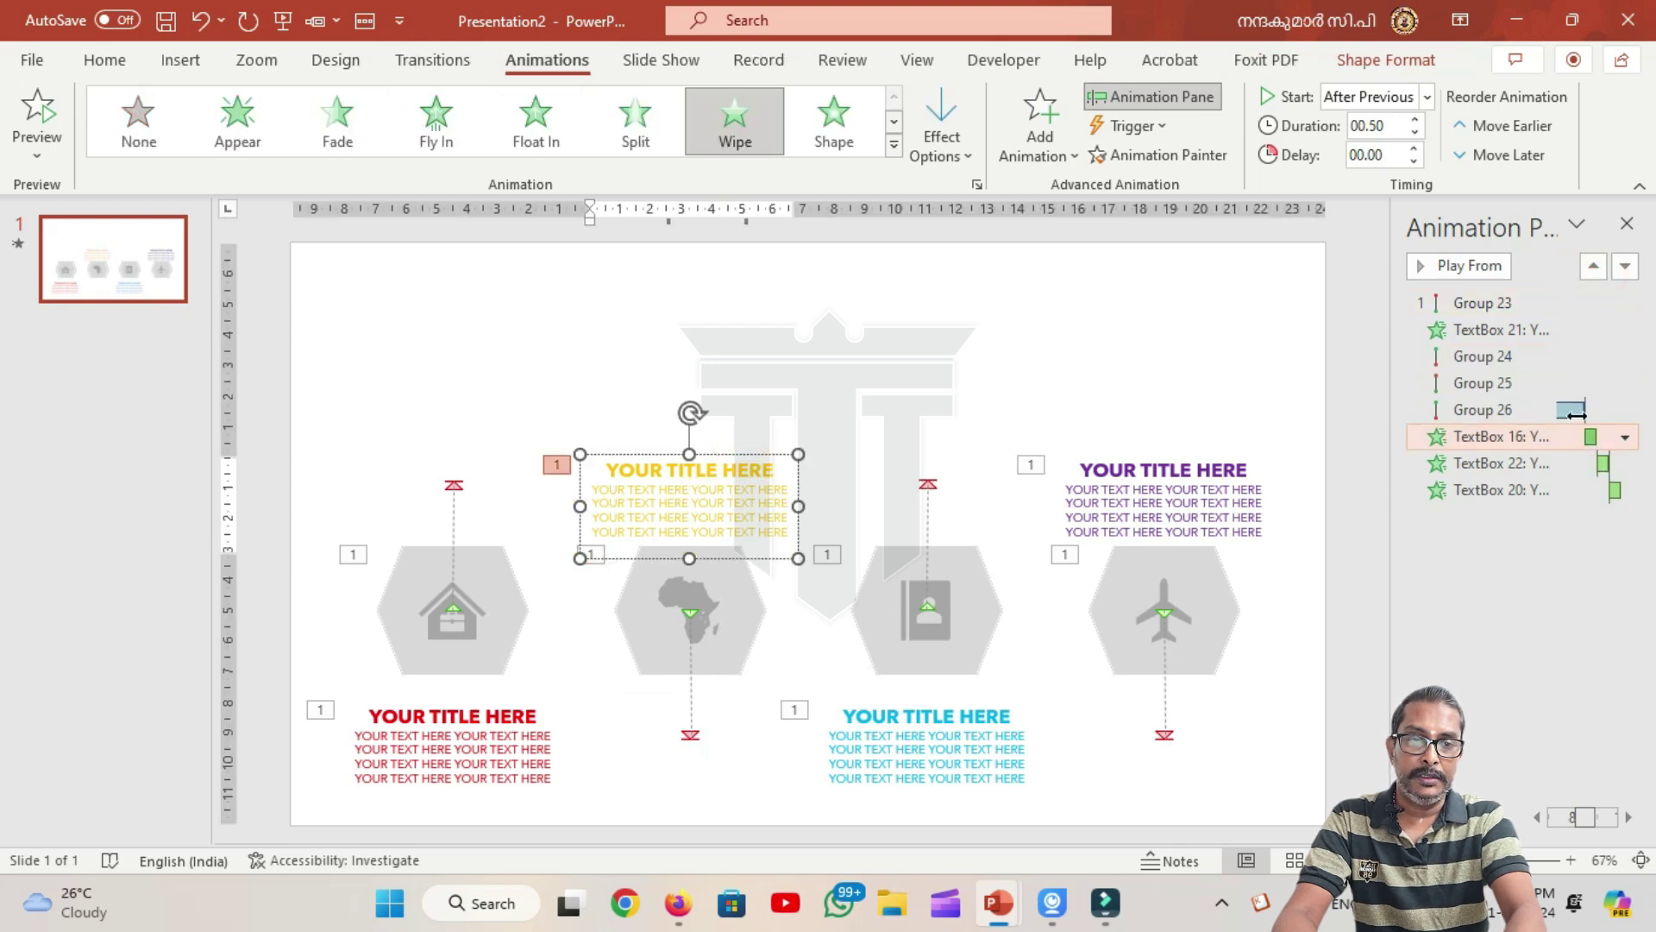
{"action": "left_click", "coordinate": [1594, 273]}
{"action": "left_click", "coordinate": [1595, 273]}
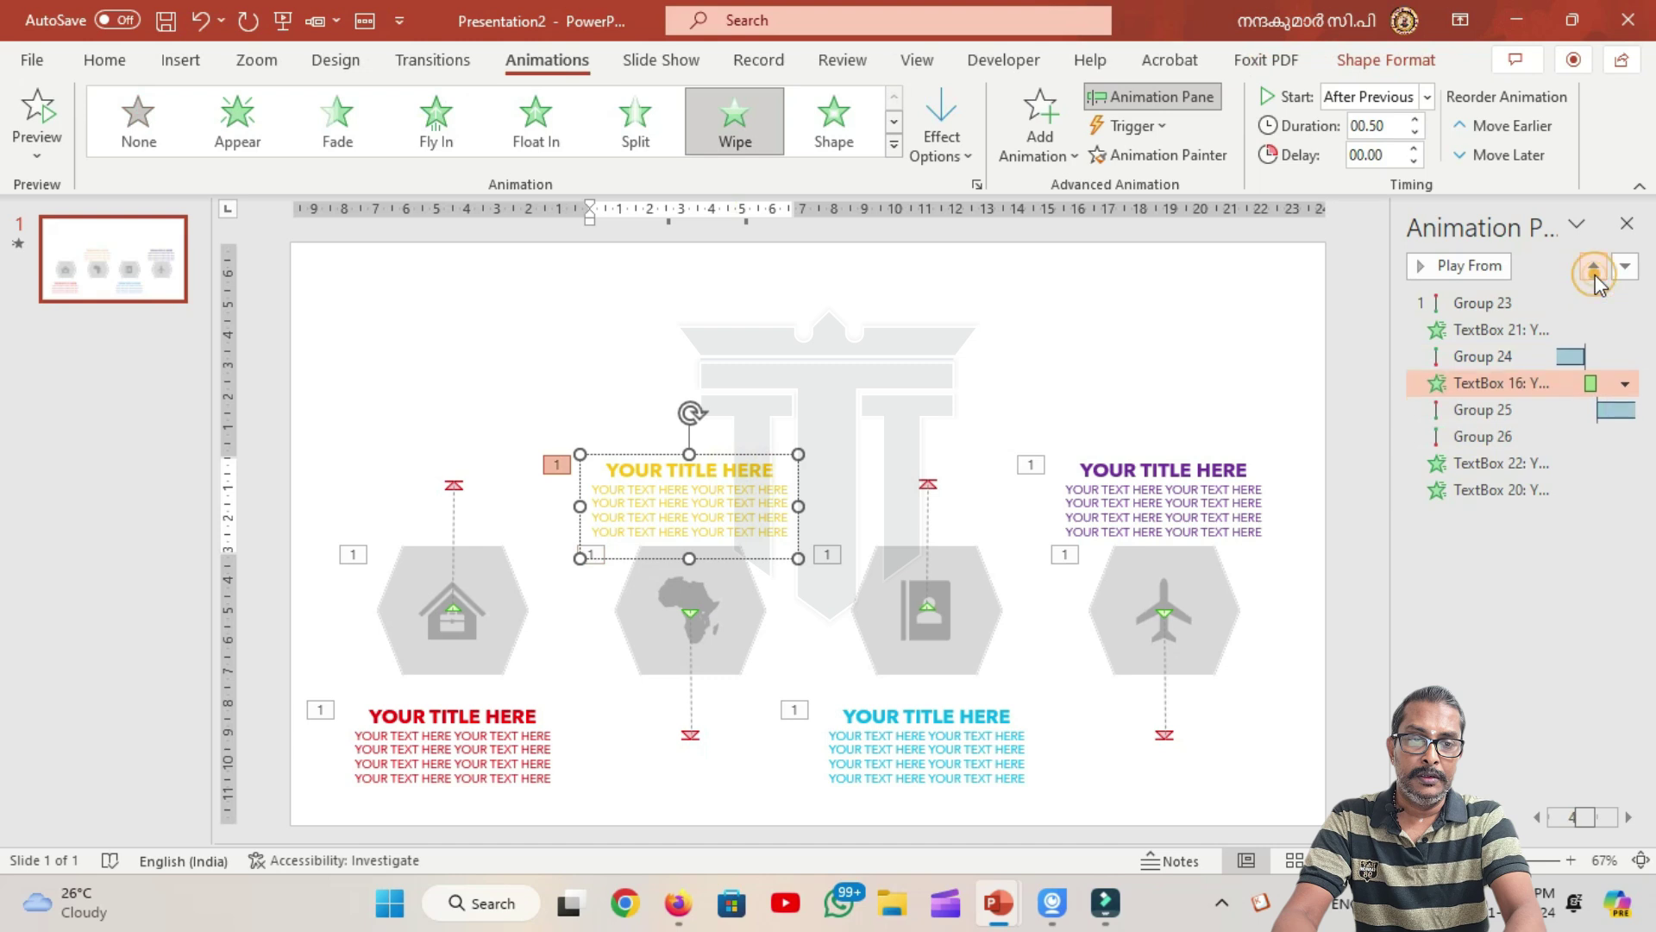
Step: Move TextBox 22 ahead of Group 26 and start the slide show preview
{"action": "left_click", "coordinate": [967, 632]}
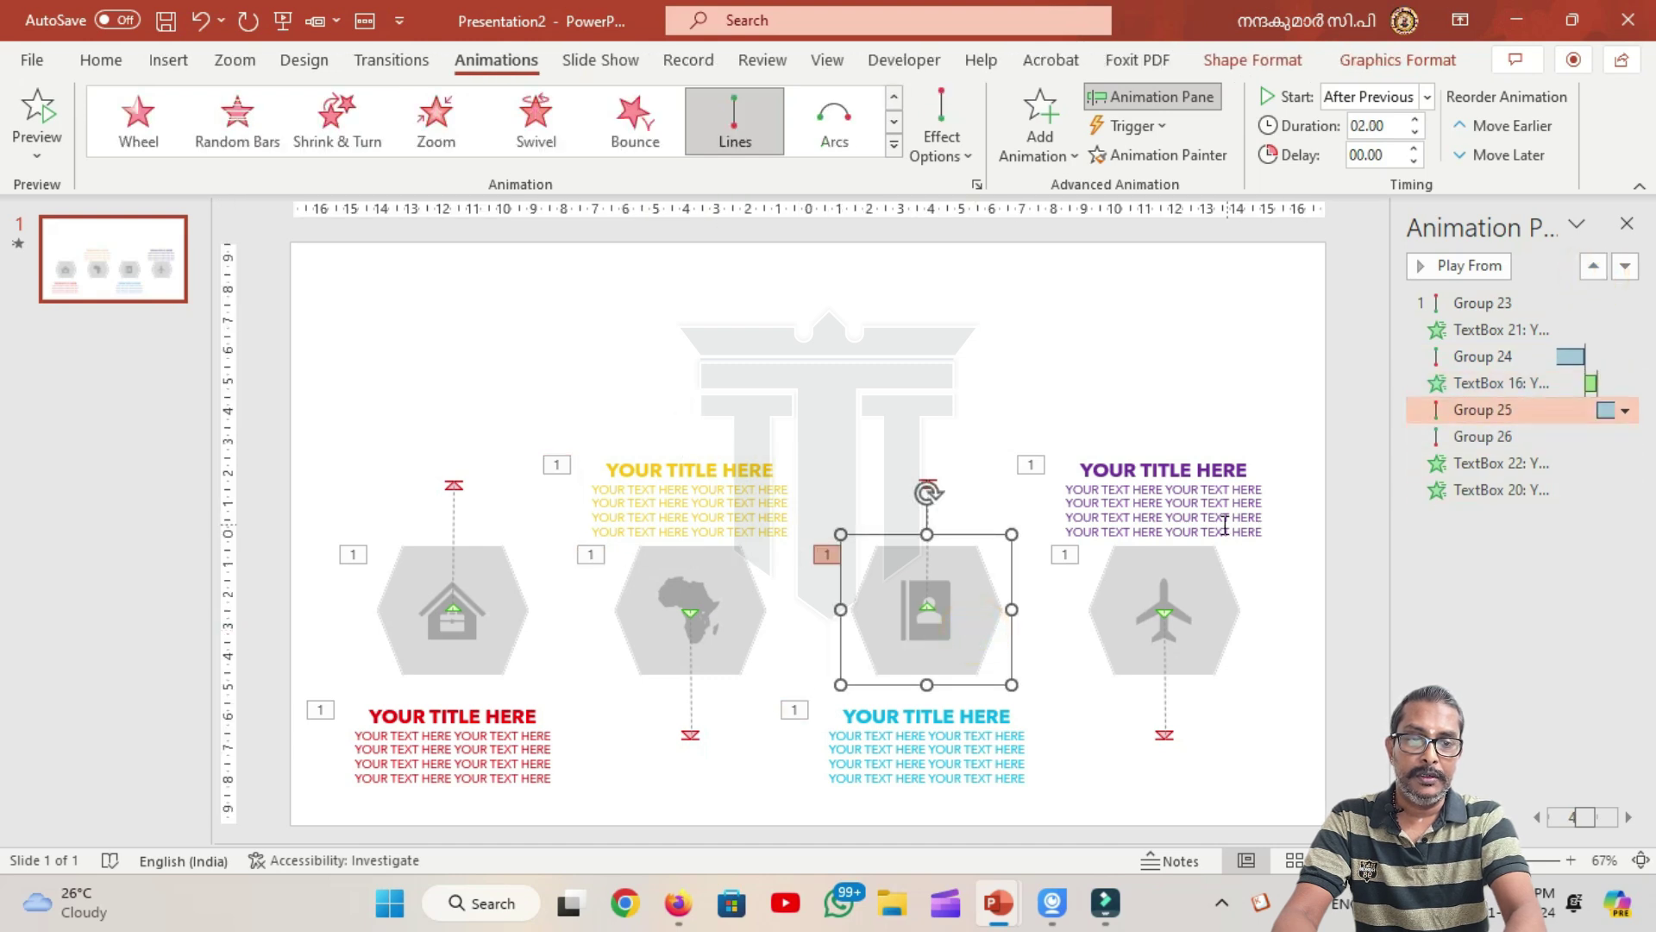
{"action": "left_click", "coordinate": [915, 775]}
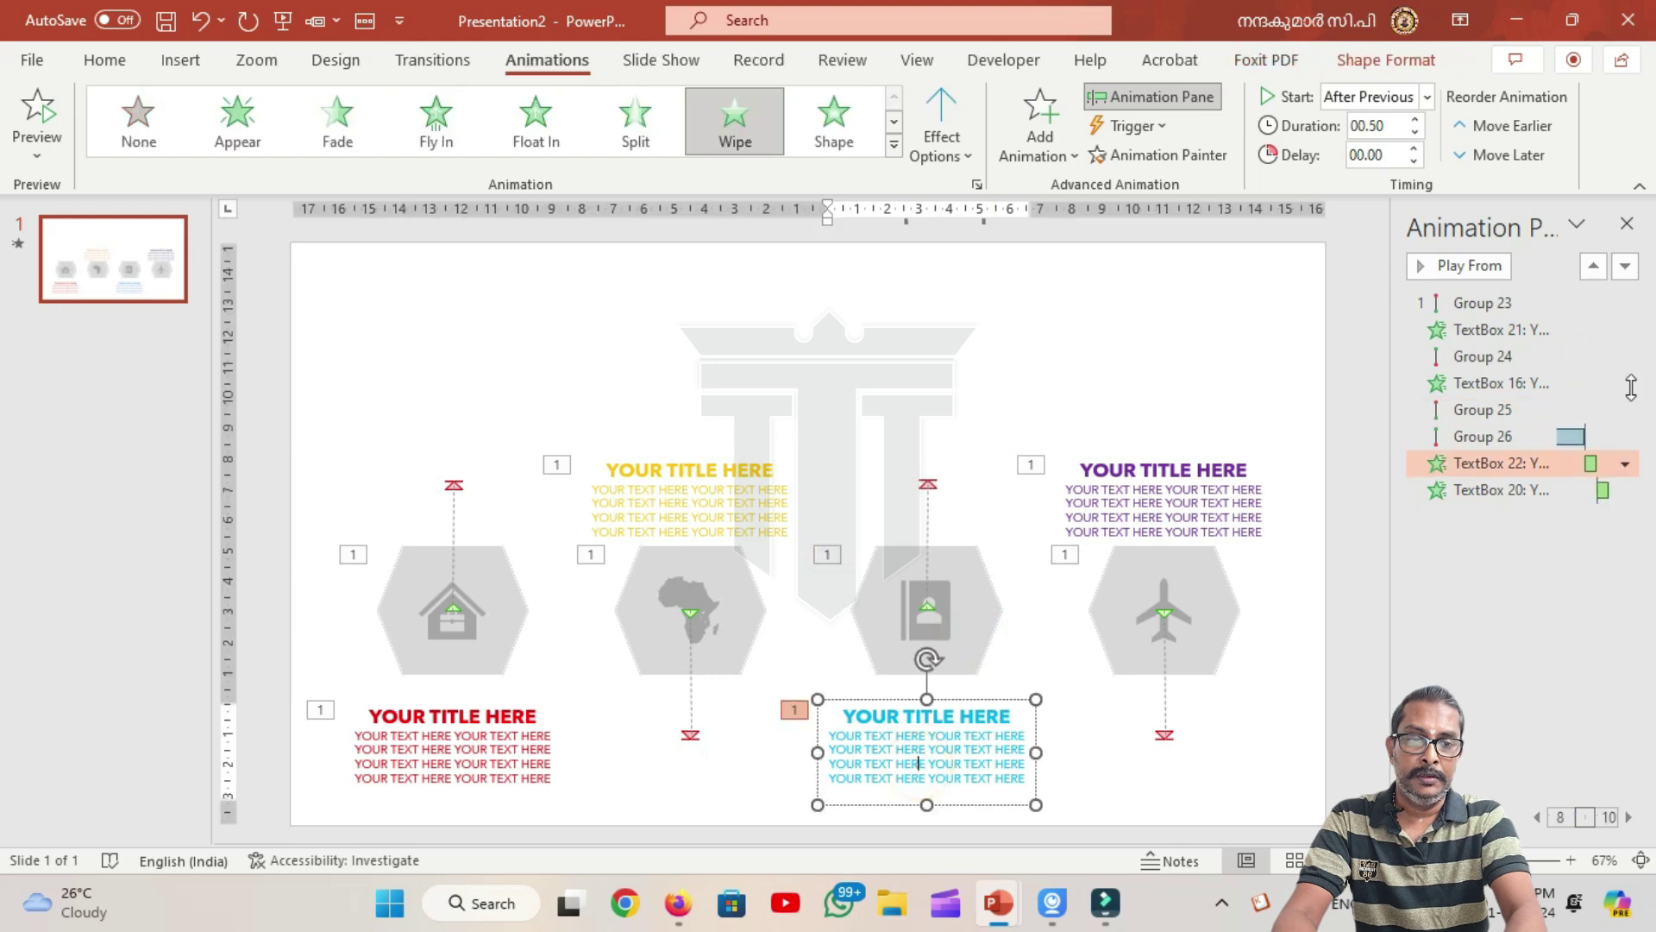
{"action": "left_click", "coordinate": [1592, 271]}
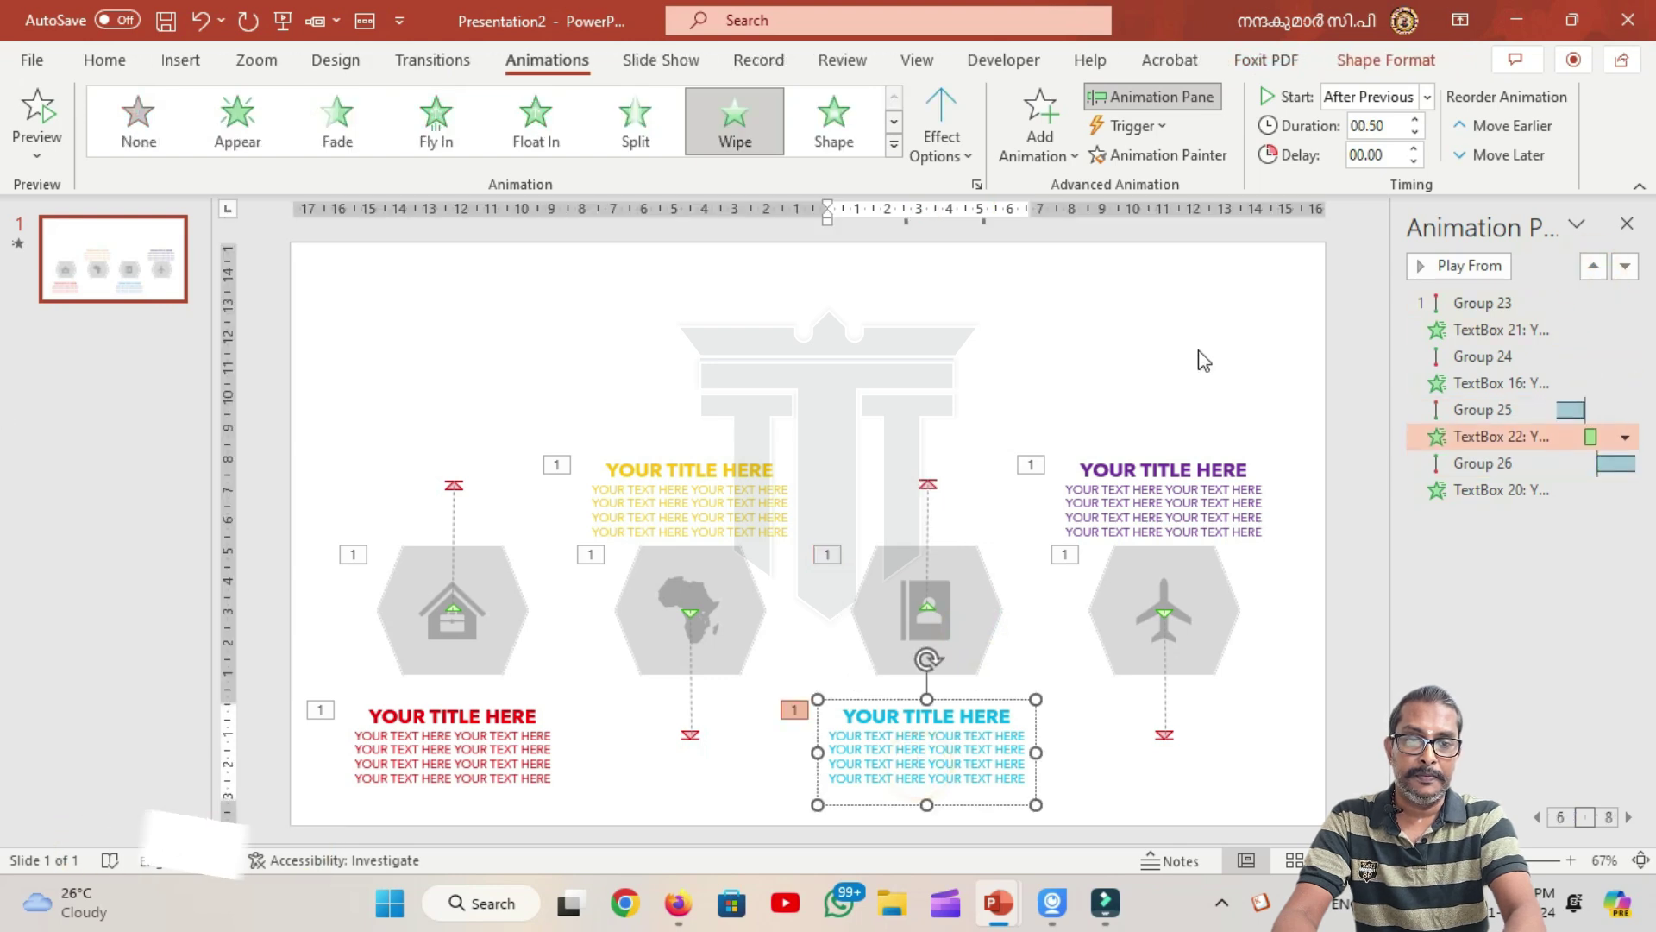
{"action": "left_click", "coordinate": [828, 376]}
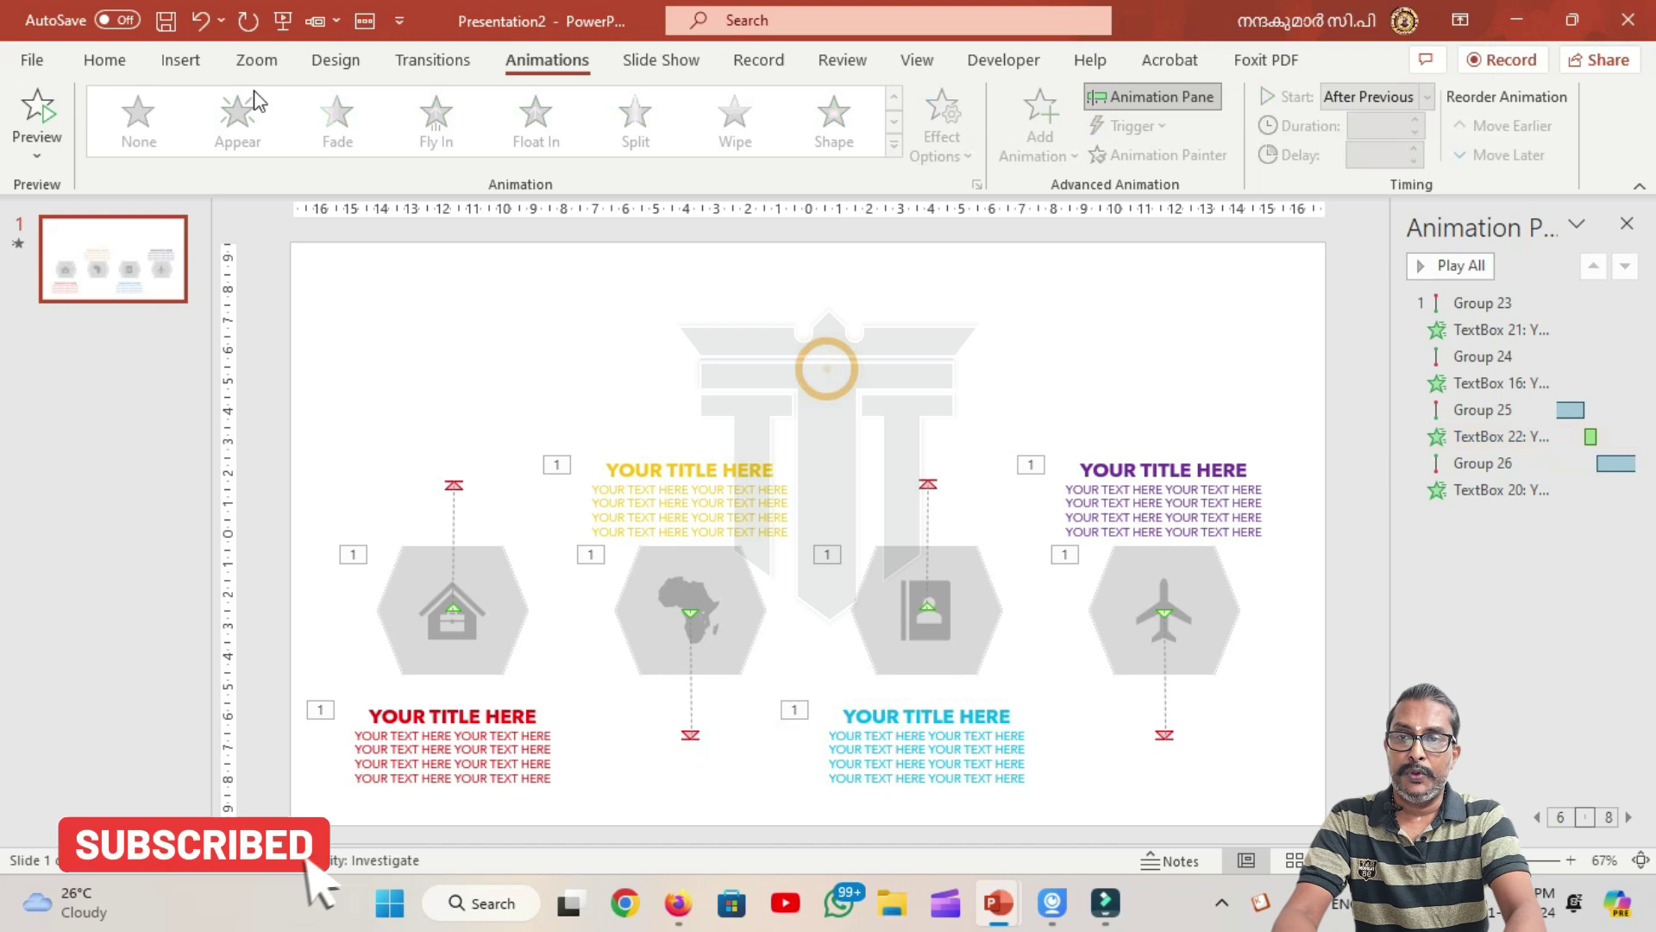
{"action": "left_click", "coordinate": [283, 26]}
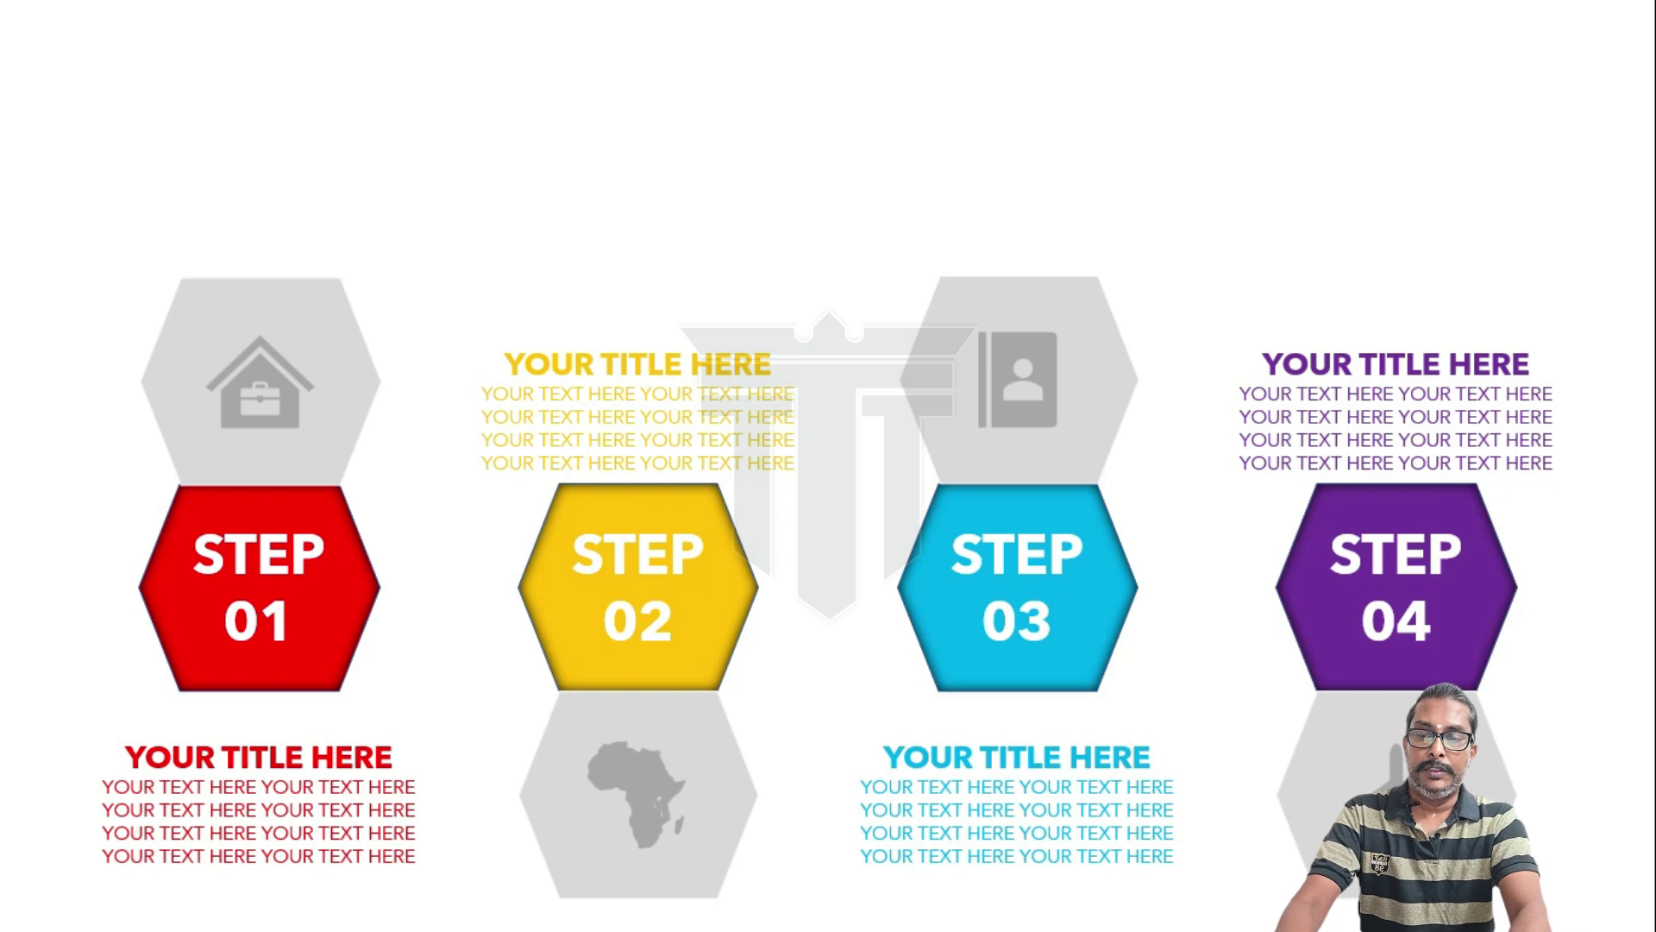
Step: Exit the preview, open the Insert options, and replay the slide show with F5
{"action": "key", "text": "Escape"}
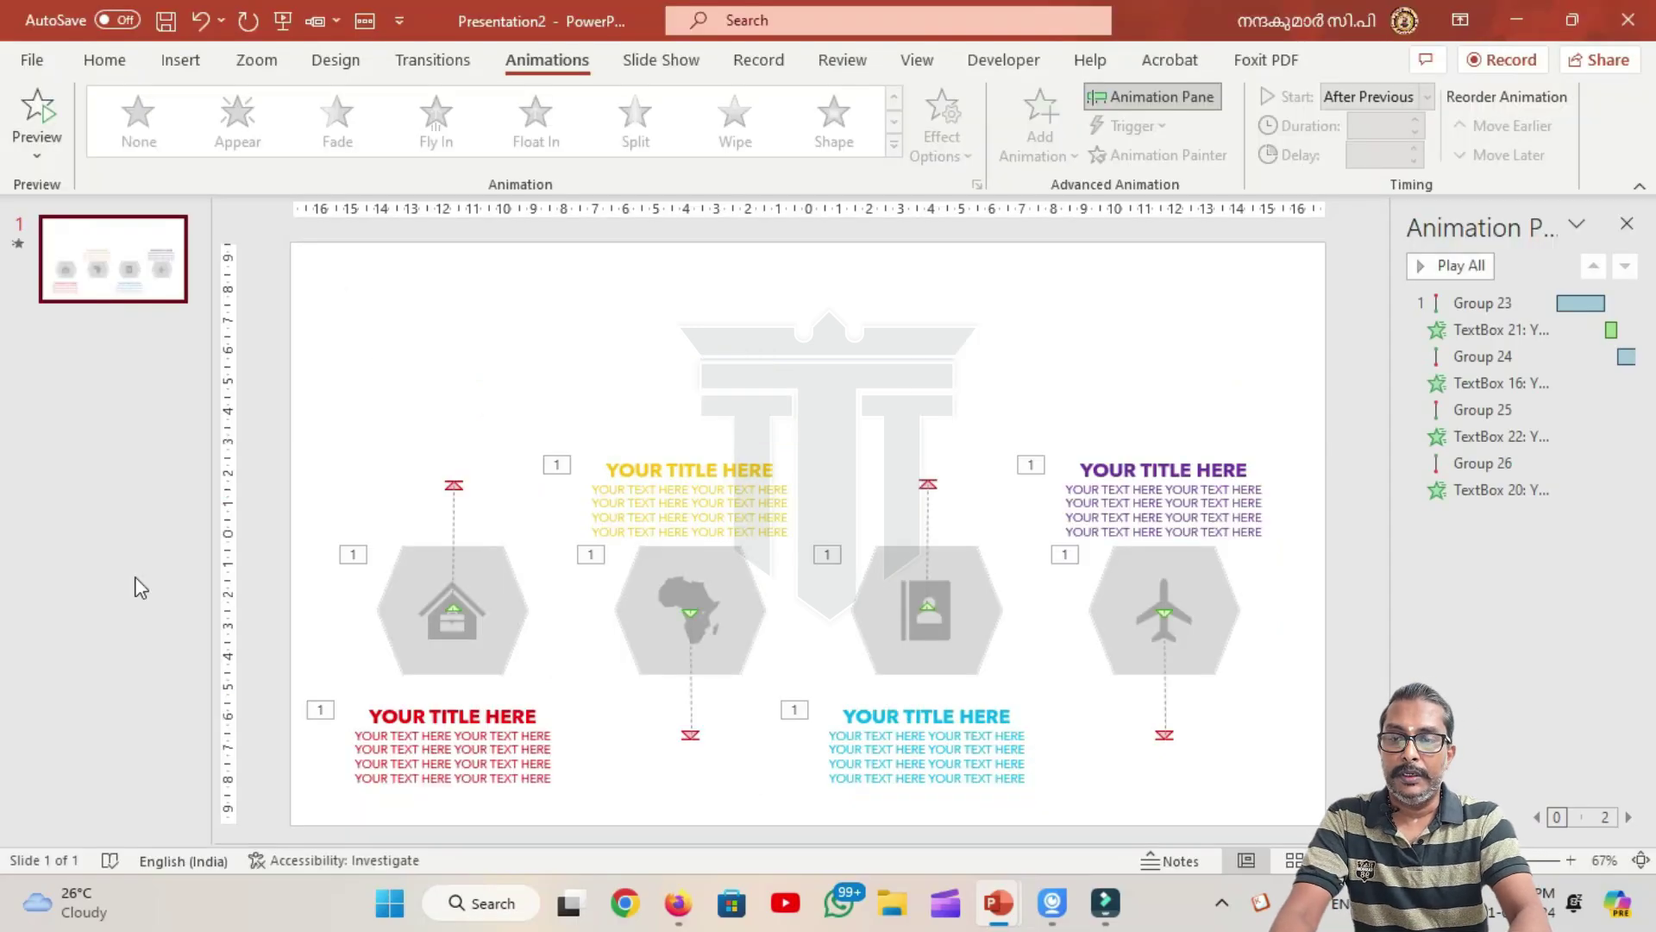
{"action": "left_click", "coordinate": [138, 58]}
{"action": "left_click", "coordinate": [176, 66]}
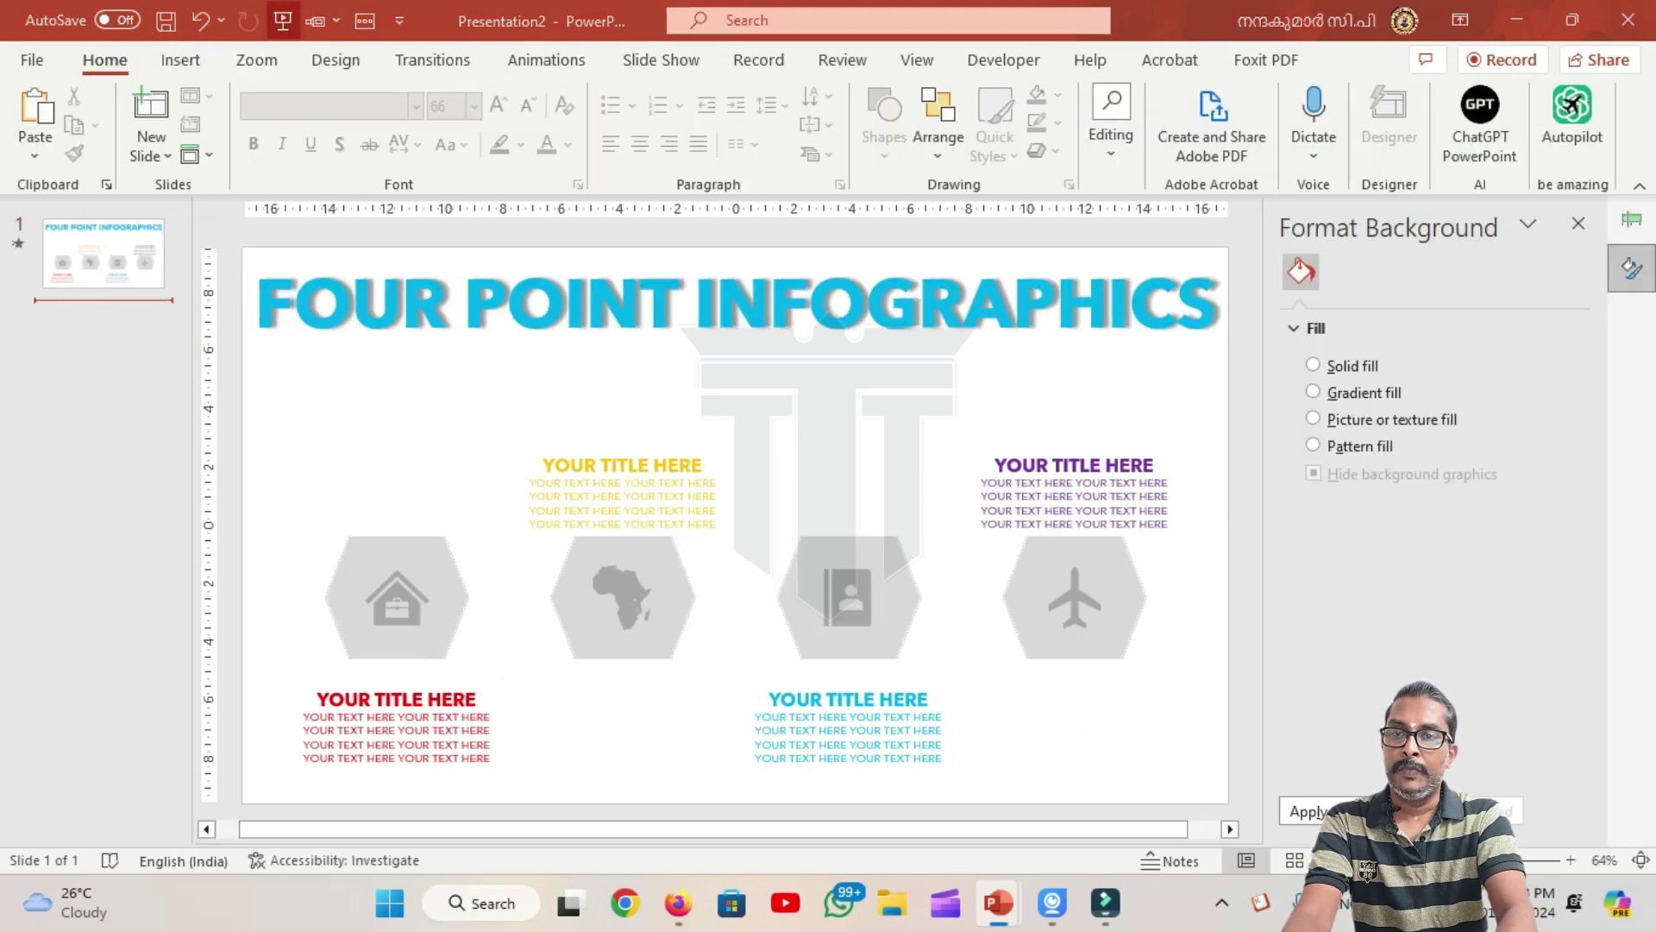
{"action": "key", "text": "F5"}
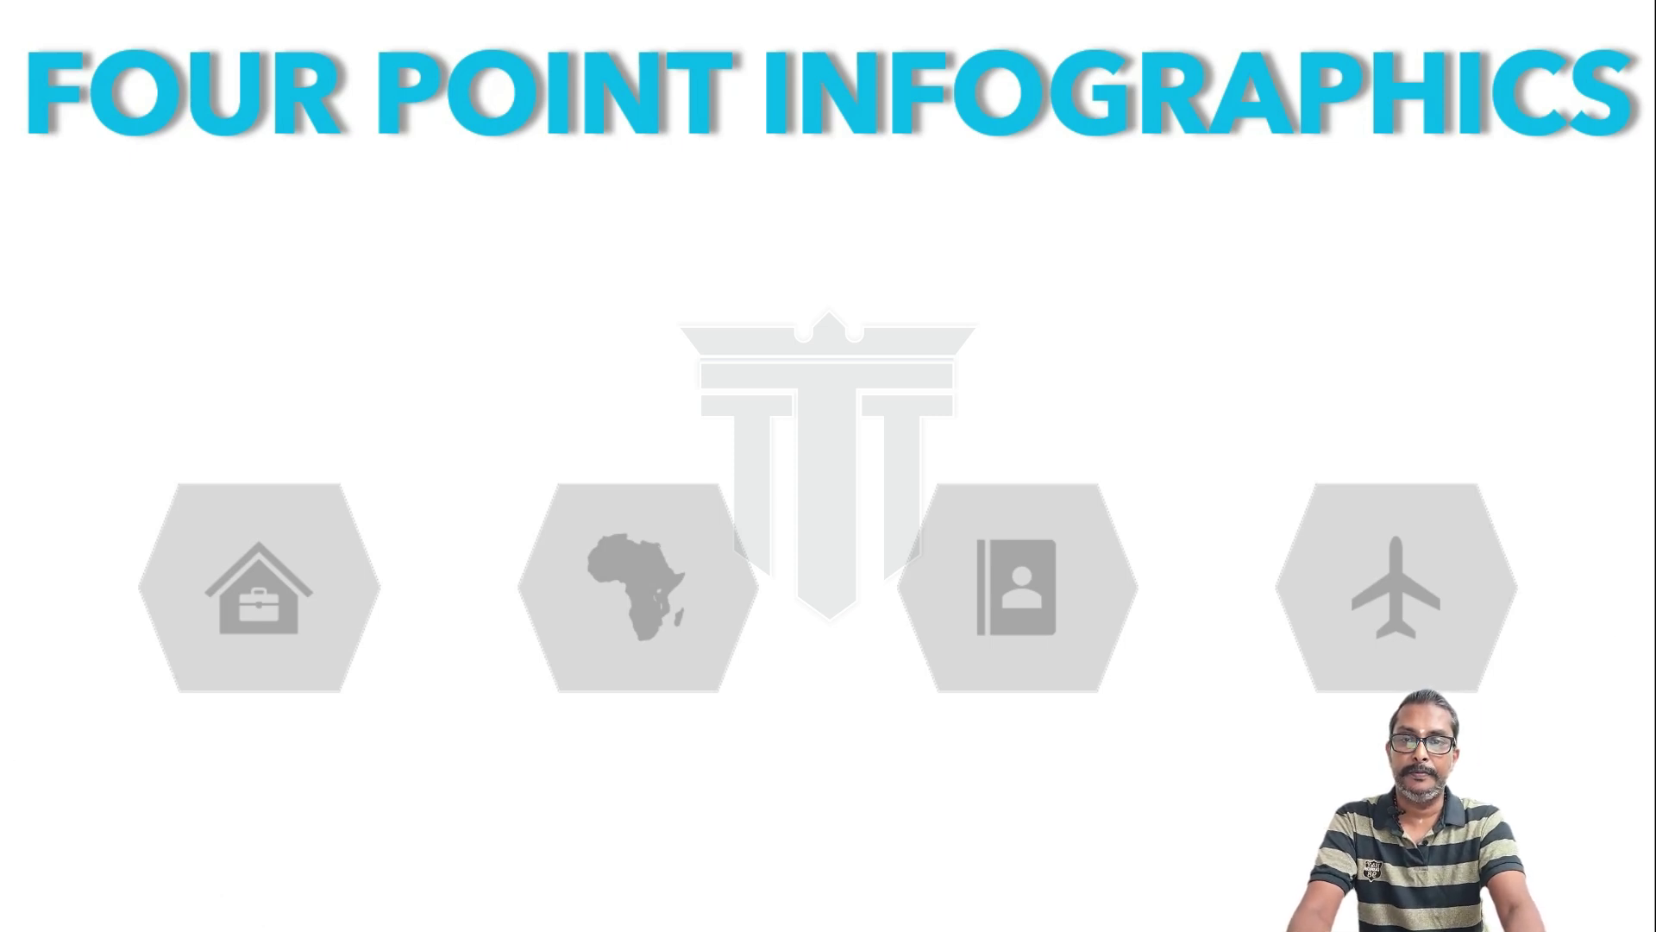
Step: Advance the slide show so the house hexagon slides up revealing red STEP 01
{"action": "key", "text": "Right"}
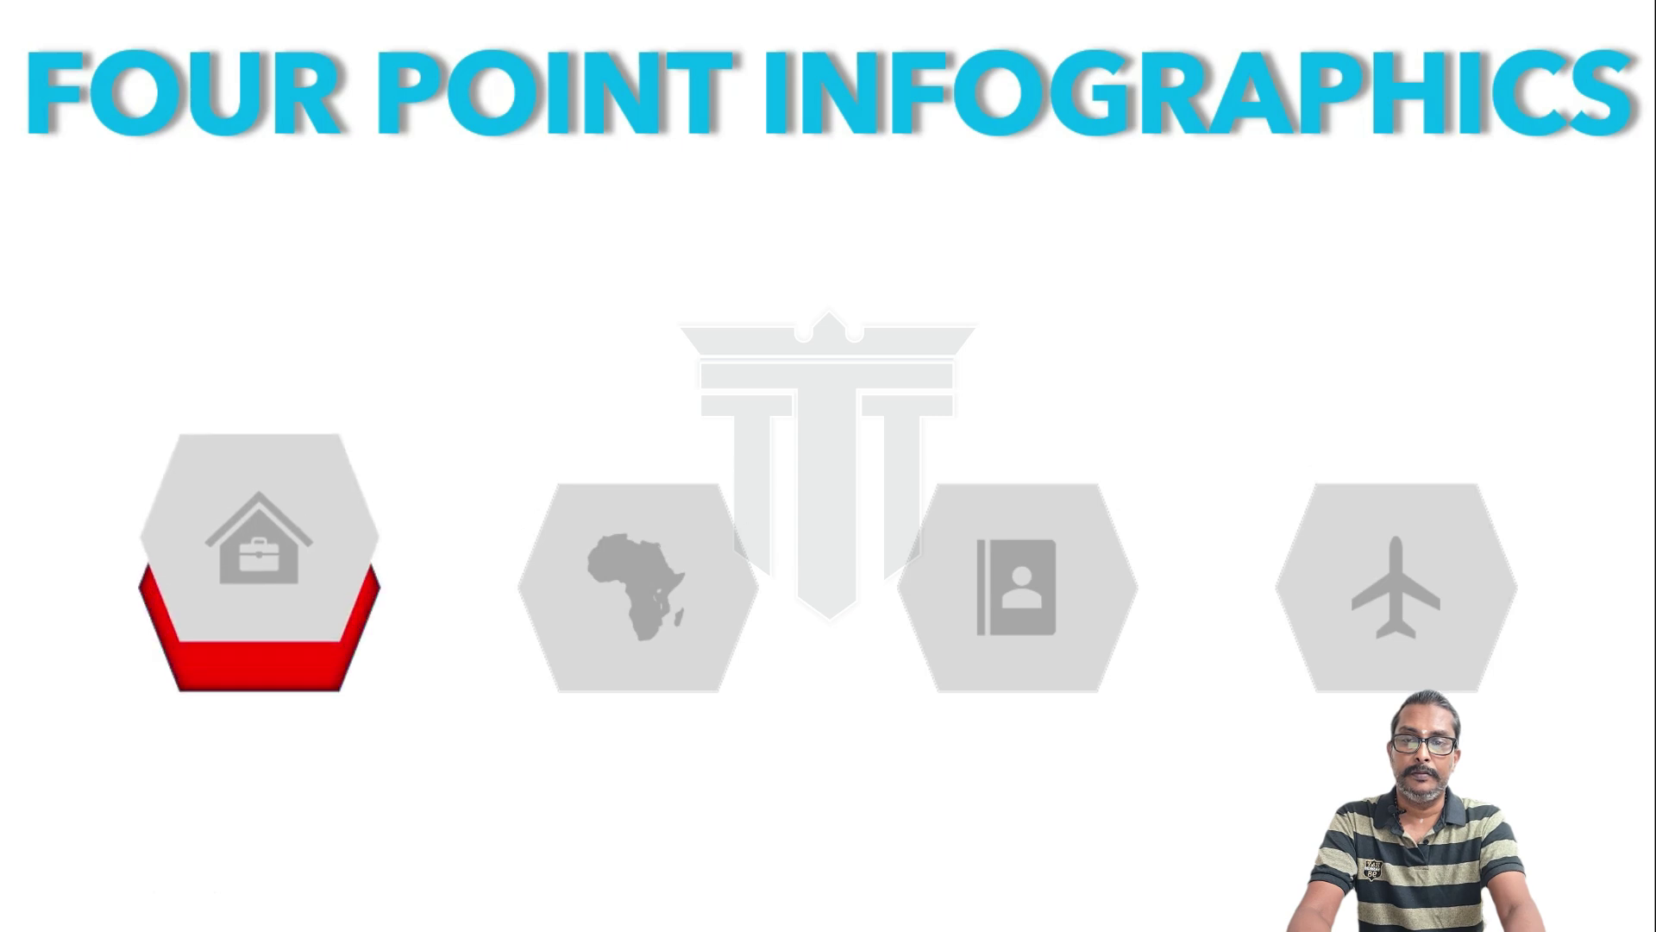